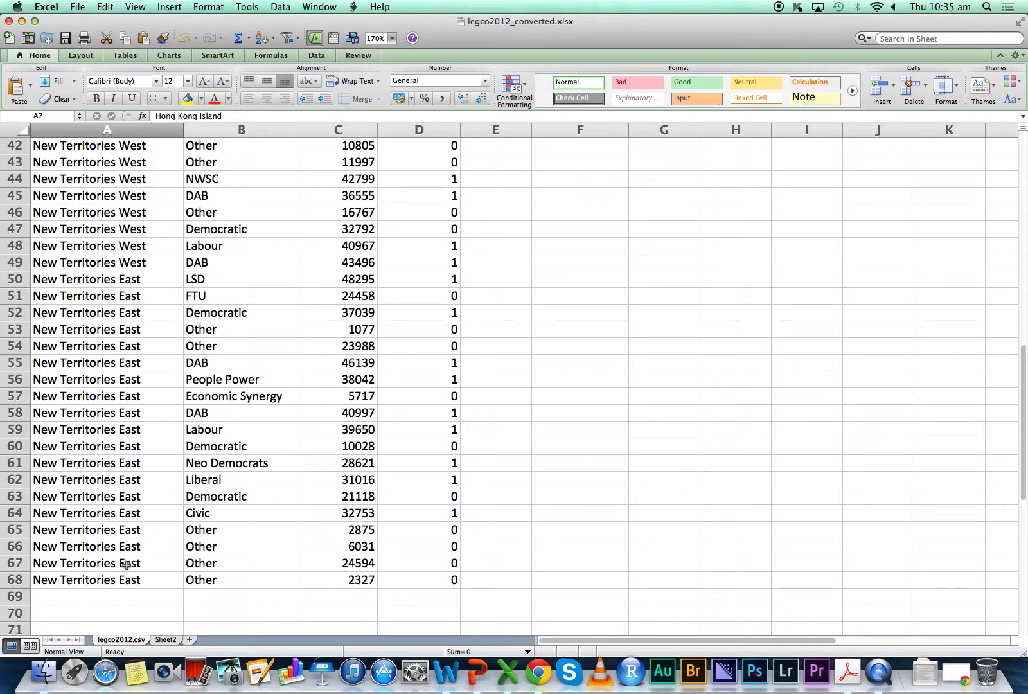
Step: Create a PivotTable on a new sheet from the Constituency column, header through row 68
left_click_drag(129, 581, 129, 148)
left_click(85, 166)
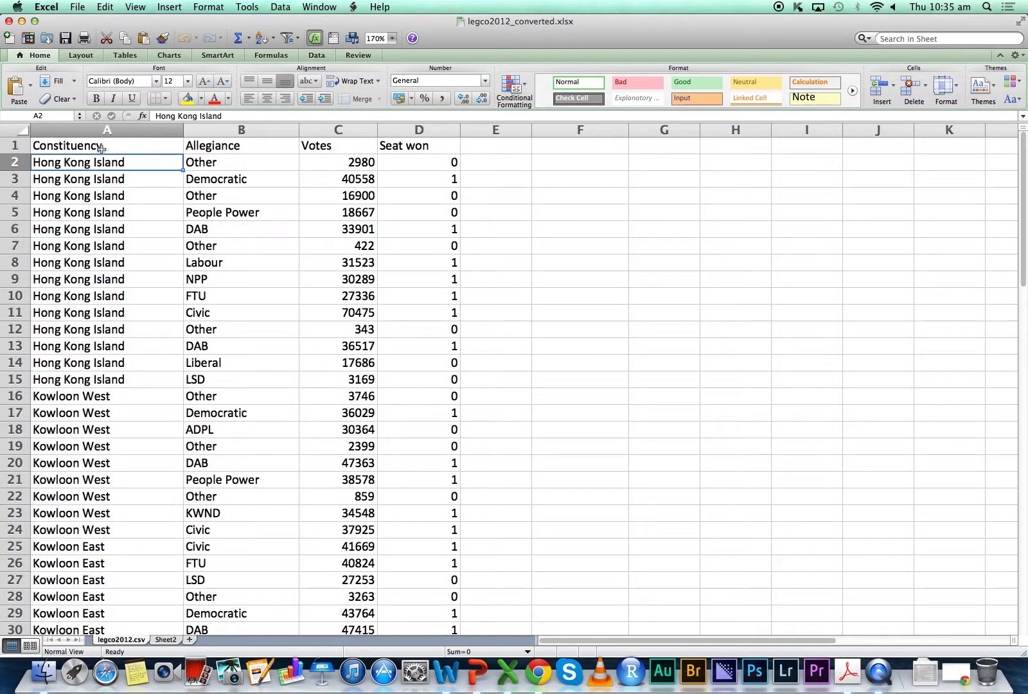
left_click(102, 149)
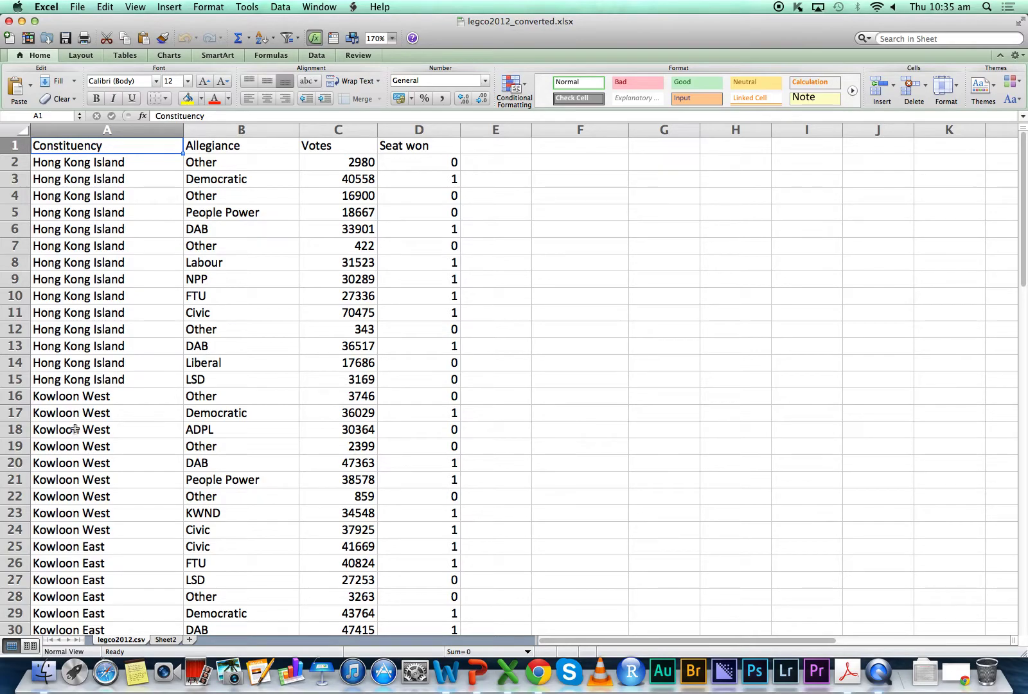
scroll(75, 429, "down", 20)
scroll(76, 420, "up", 3)
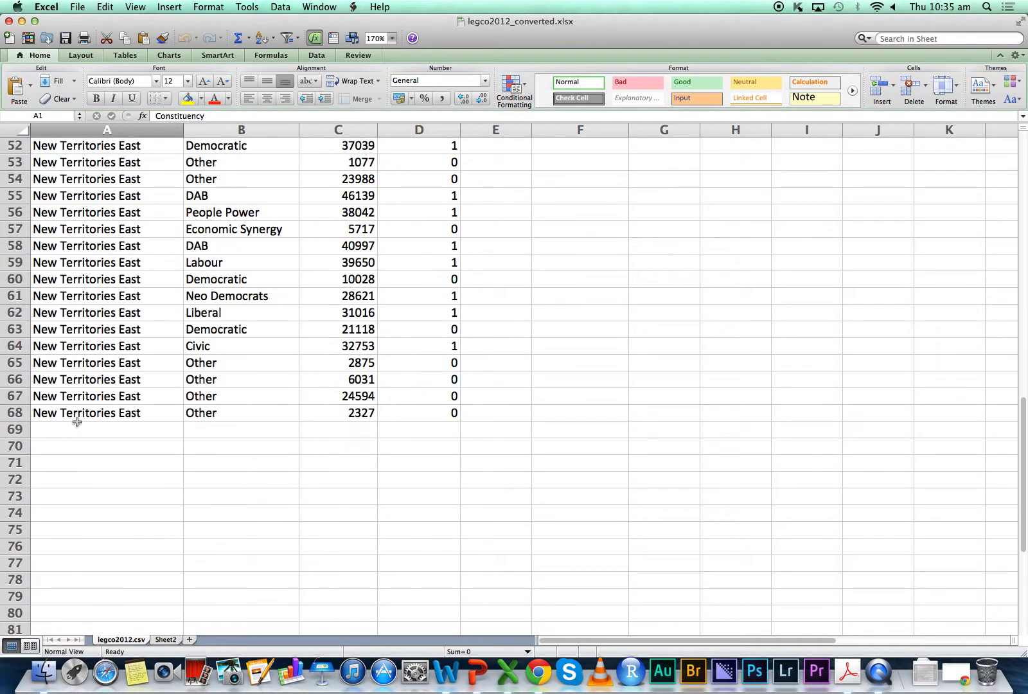
left_click_drag(138, 415, 126, 37)
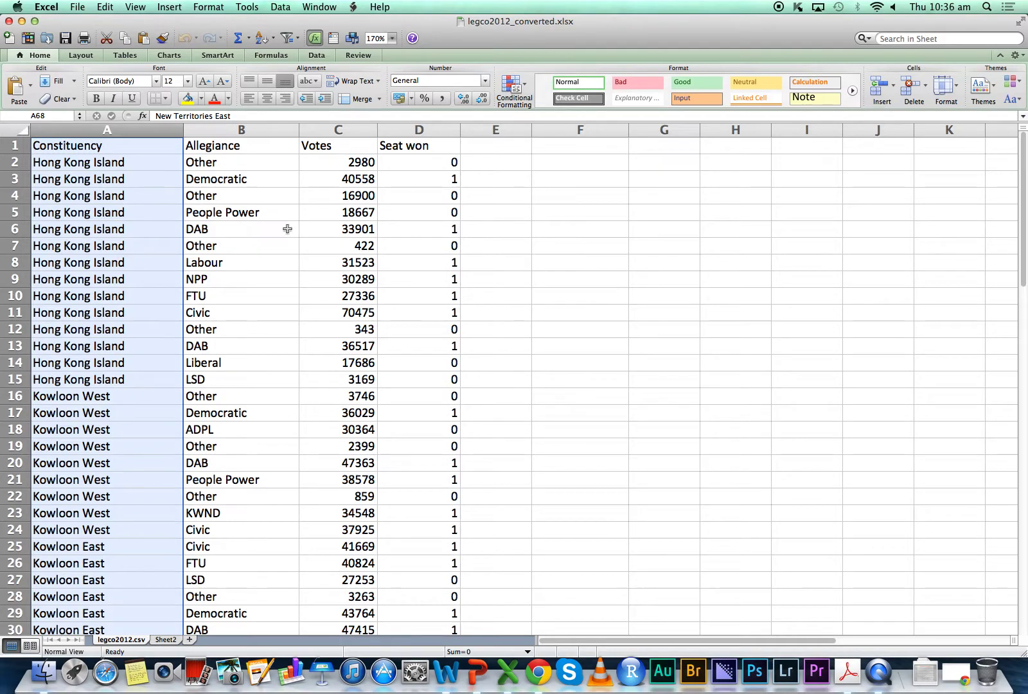
left_click(318, 56)
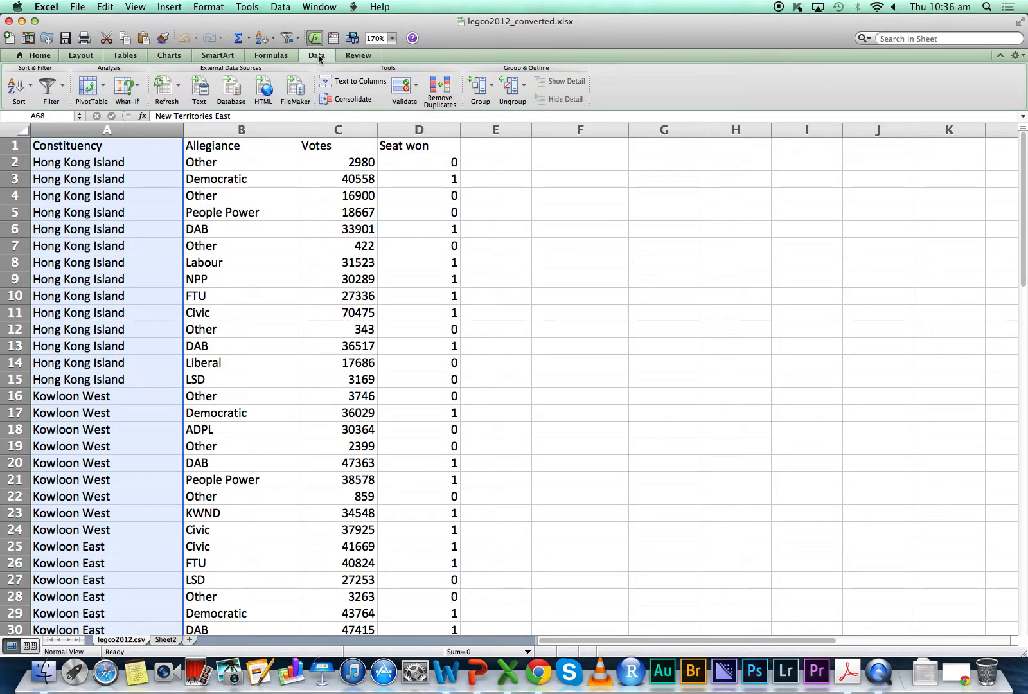
left_click(91, 90)
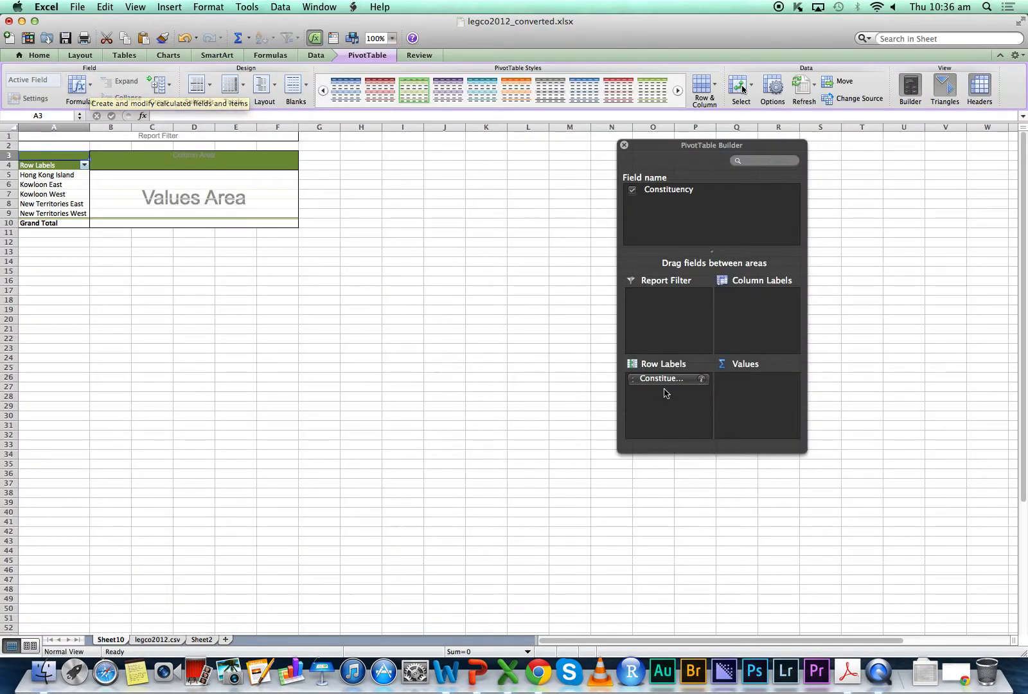
Step: Place the Constituency field in both the PivotTable's row labels and its values, summarized by Count
left_click_drag(666, 379, 407, 370)
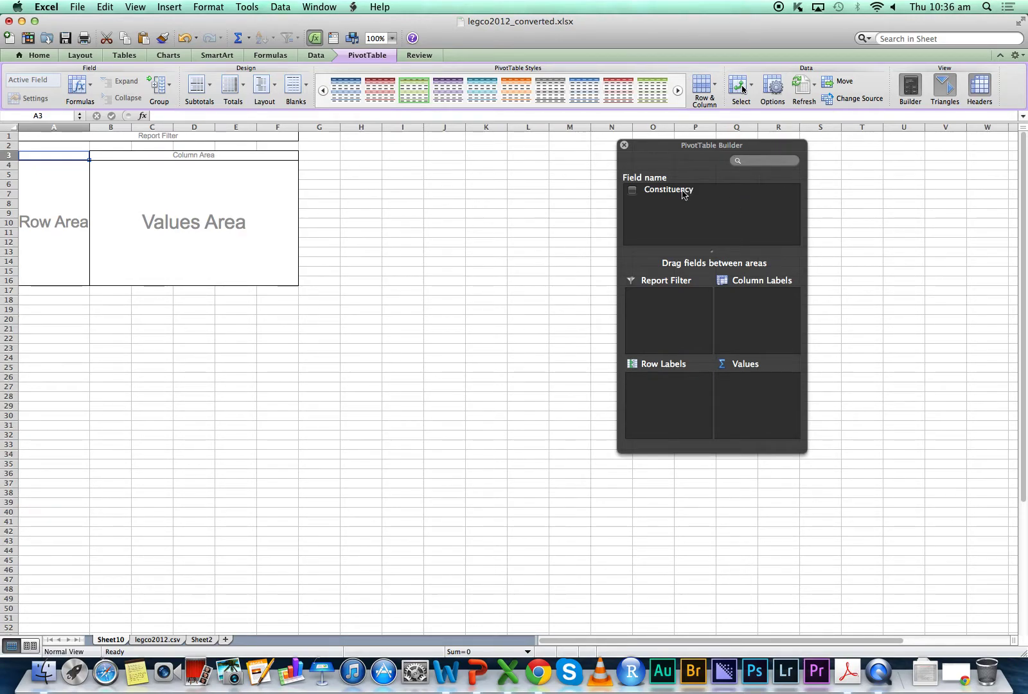
left_click_drag(682, 193, 687, 400)
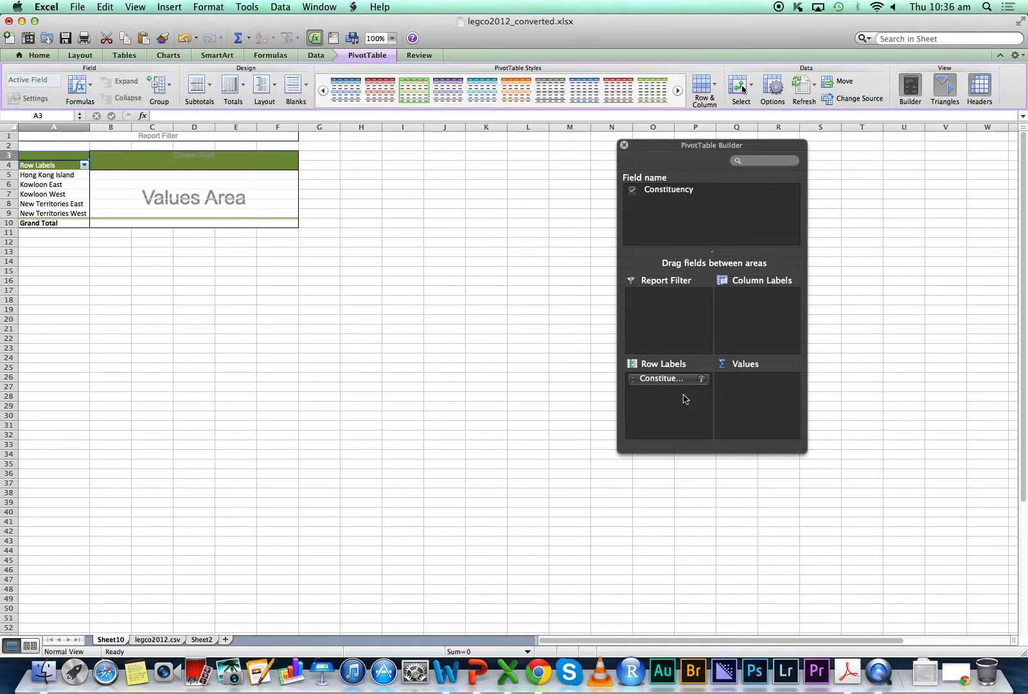
left_click_drag(678, 194, 766, 391)
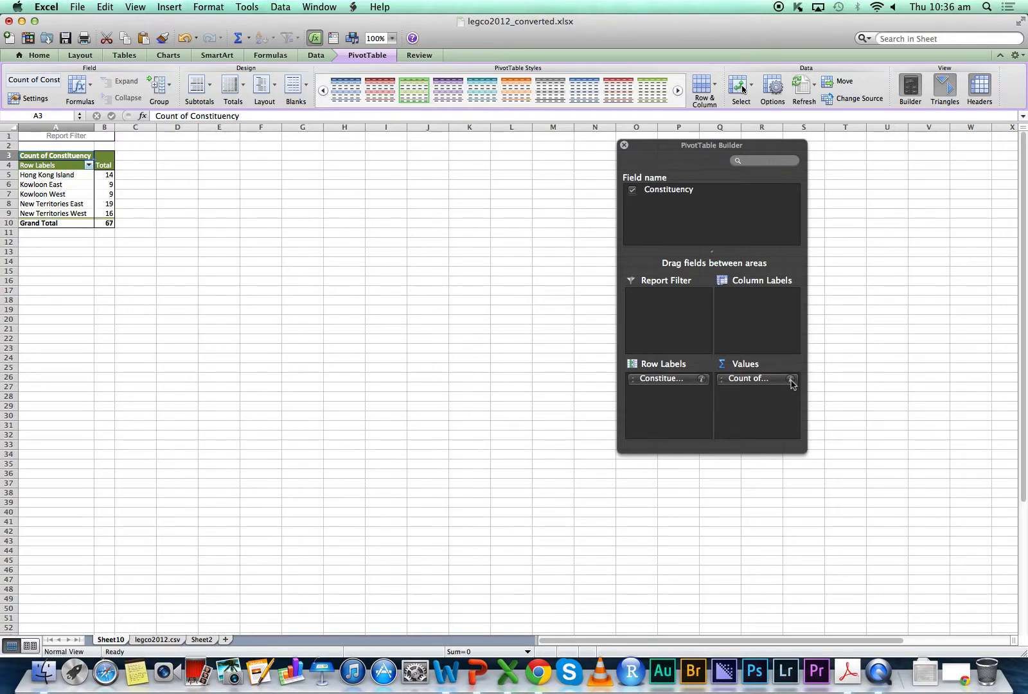
left_click(790, 380)
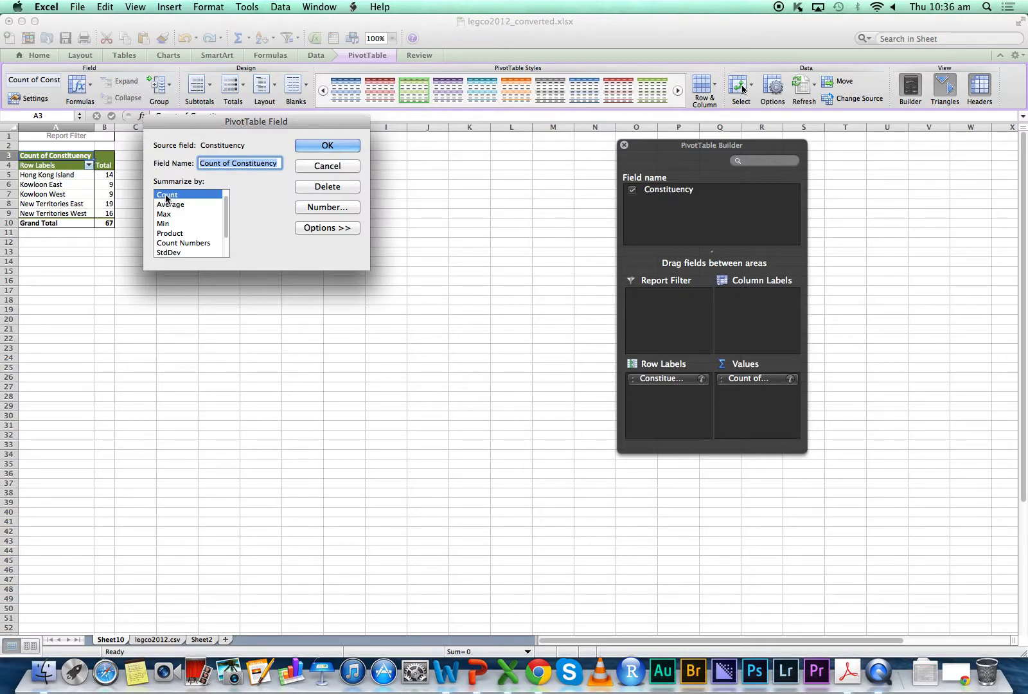
left_click(328, 145)
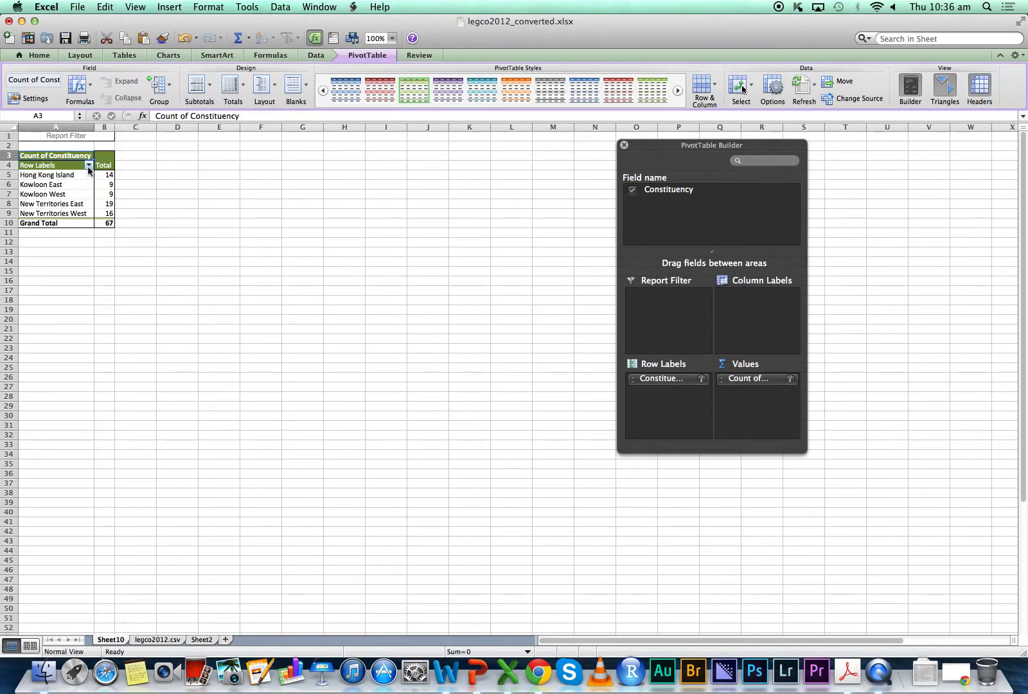
Step: Examine the PivotTable's counts per constituency and compare them with the Hong Kong Island rows in the legco2012.csv sheet
left_click(108, 173)
left_click(107, 202)
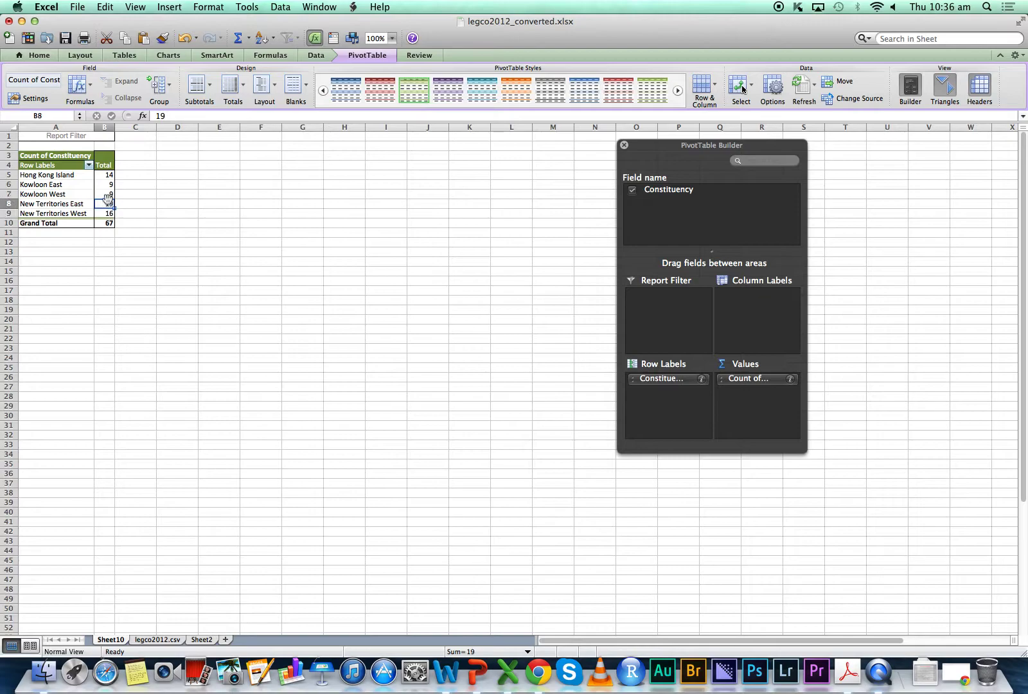
left_click(58, 182)
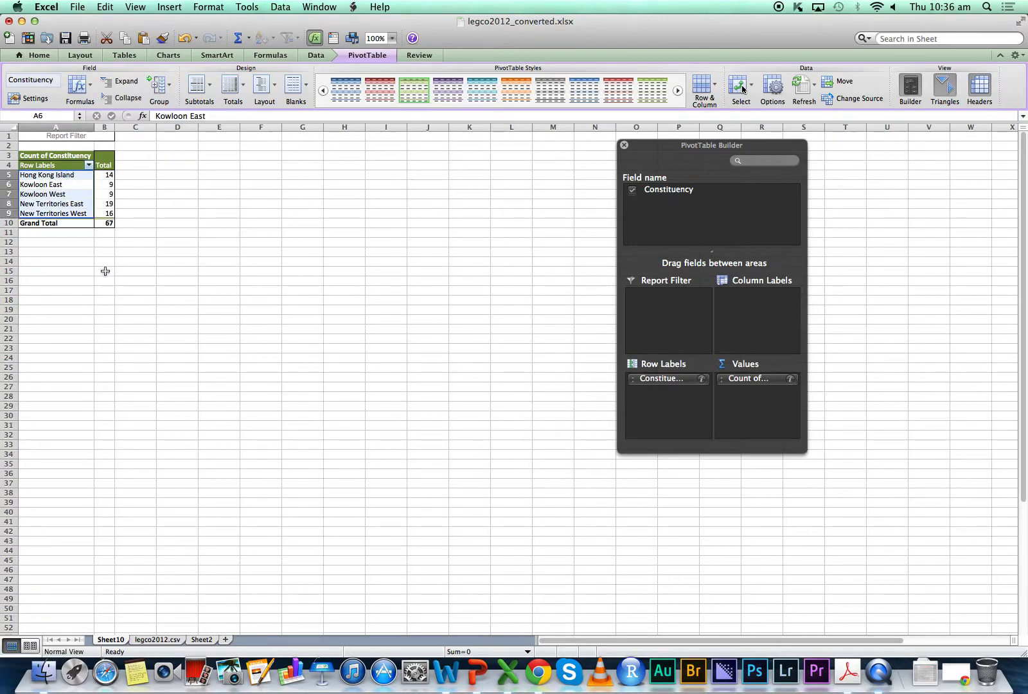
left_click(108, 203)
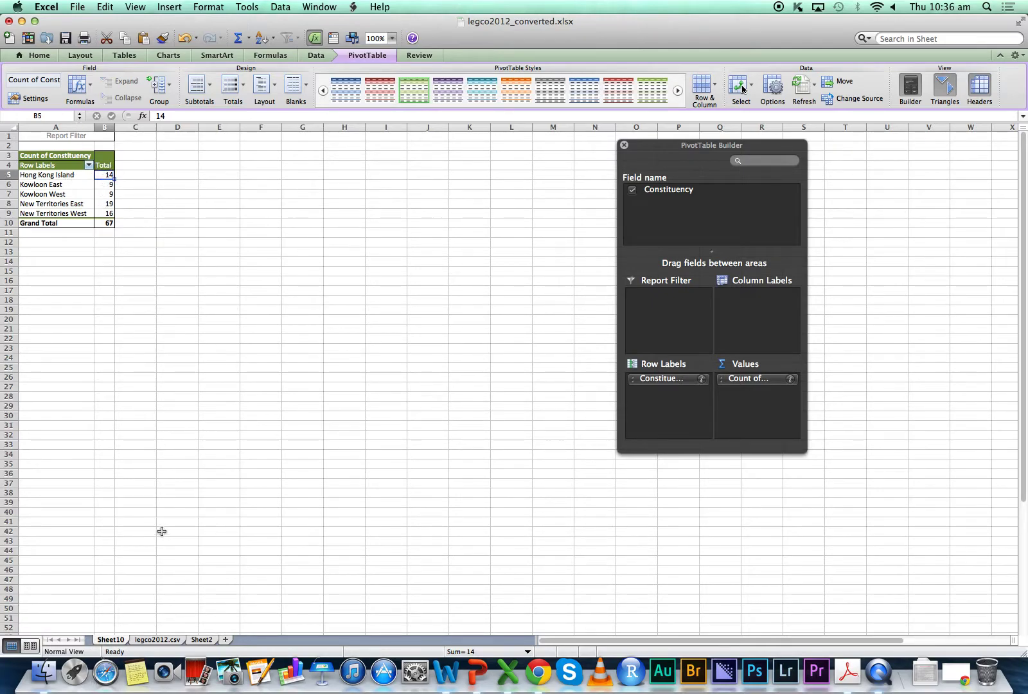
left_click(163, 641)
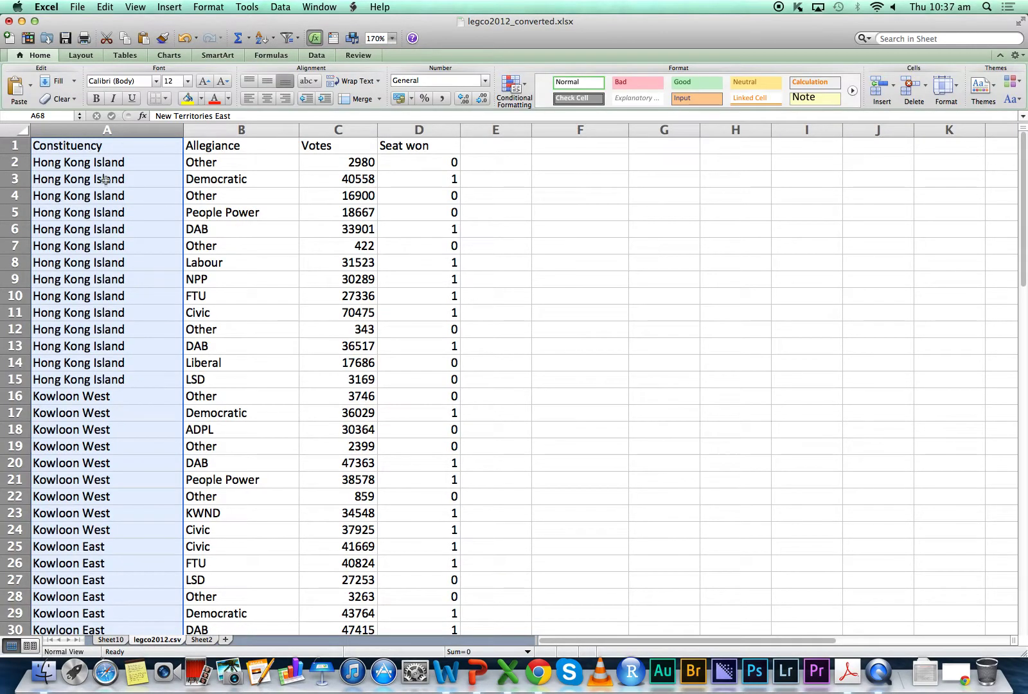
left_click(116, 164)
left_click_drag(108, 383, 123, 169)
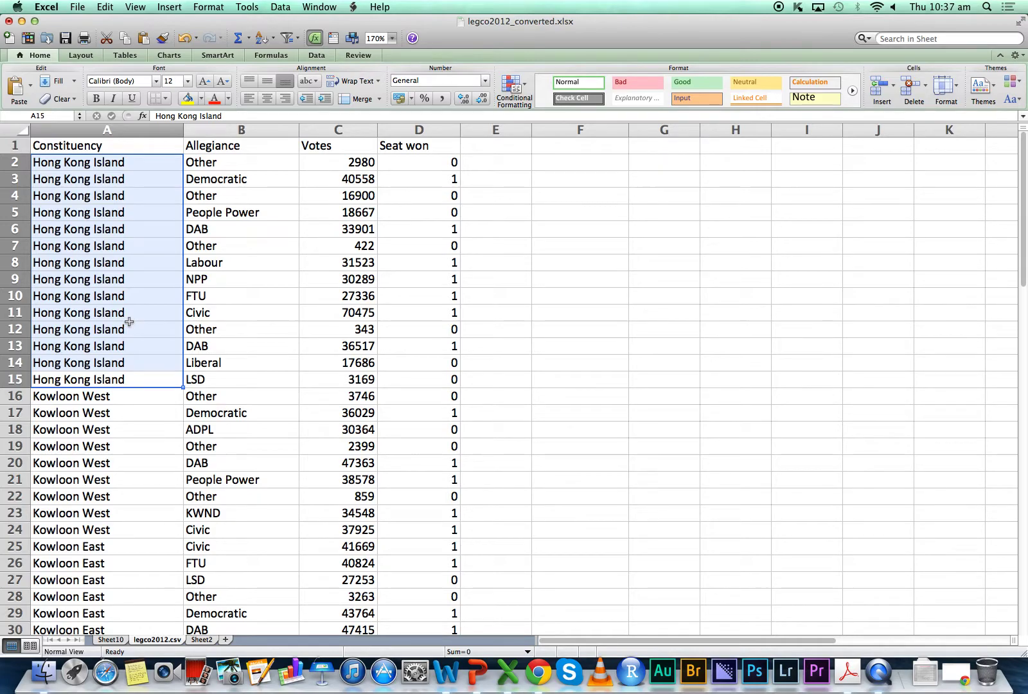
left_click(203, 640)
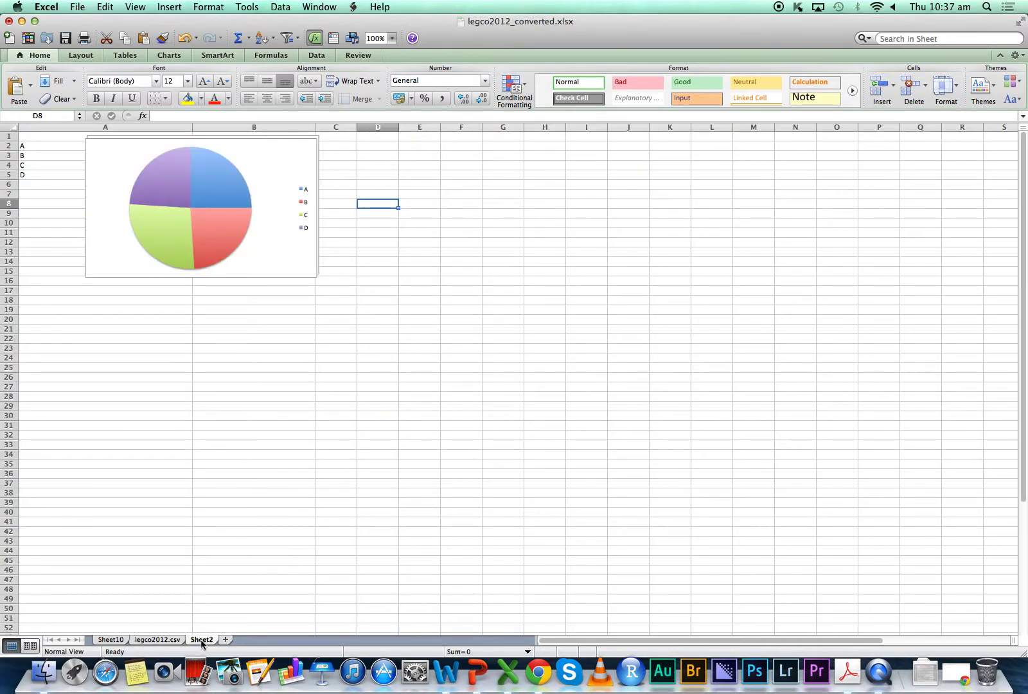
left_click(101, 639)
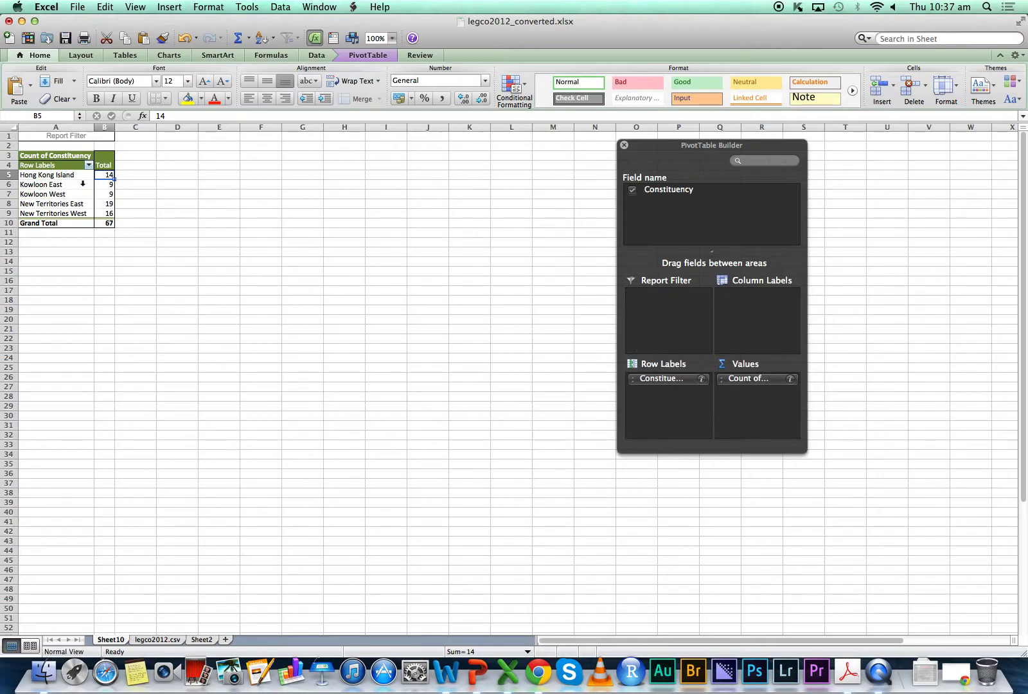
left_click(106, 184)
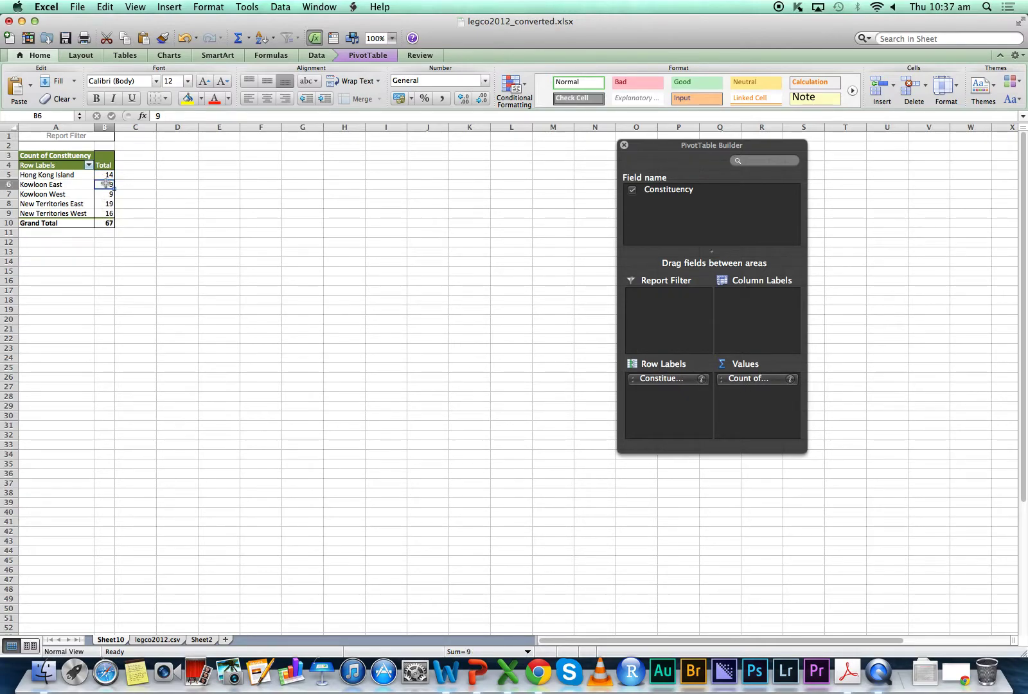
left_click(106, 194)
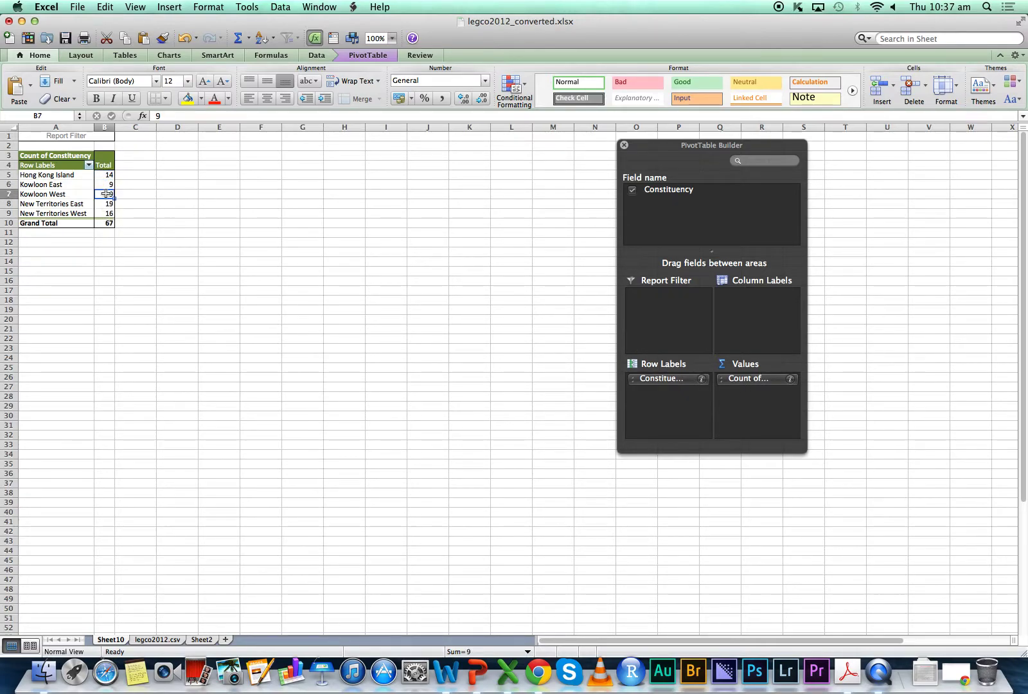
left_click(106, 175)
left_click(41, 177)
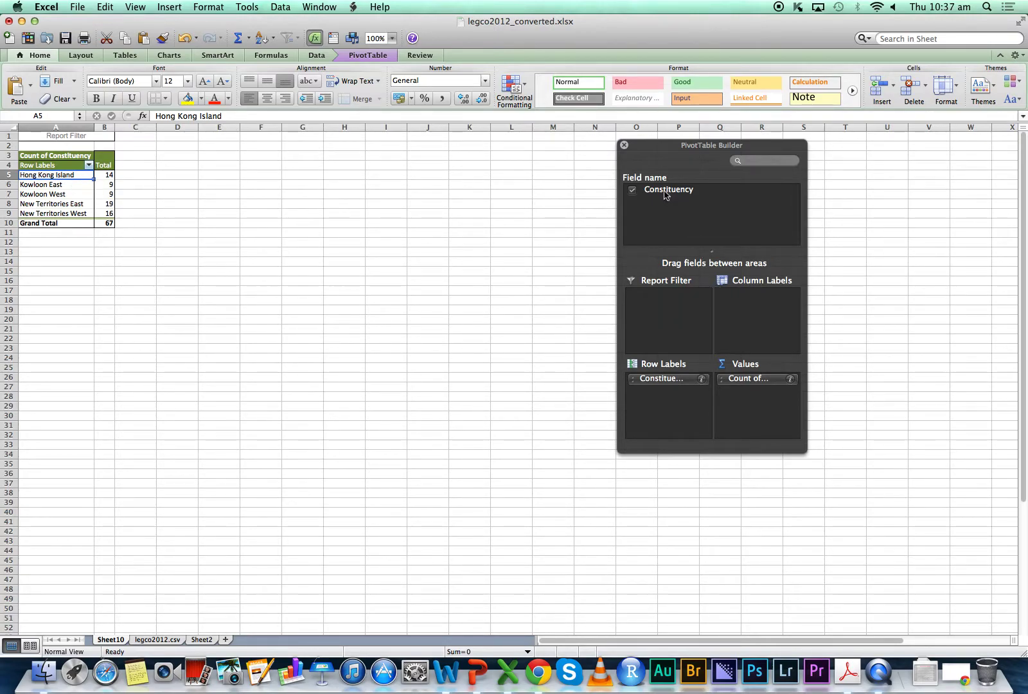
Step: Add Constituency to the PivotTable values a second time and show that count as % of column
left_click_drag(658, 195, 766, 406)
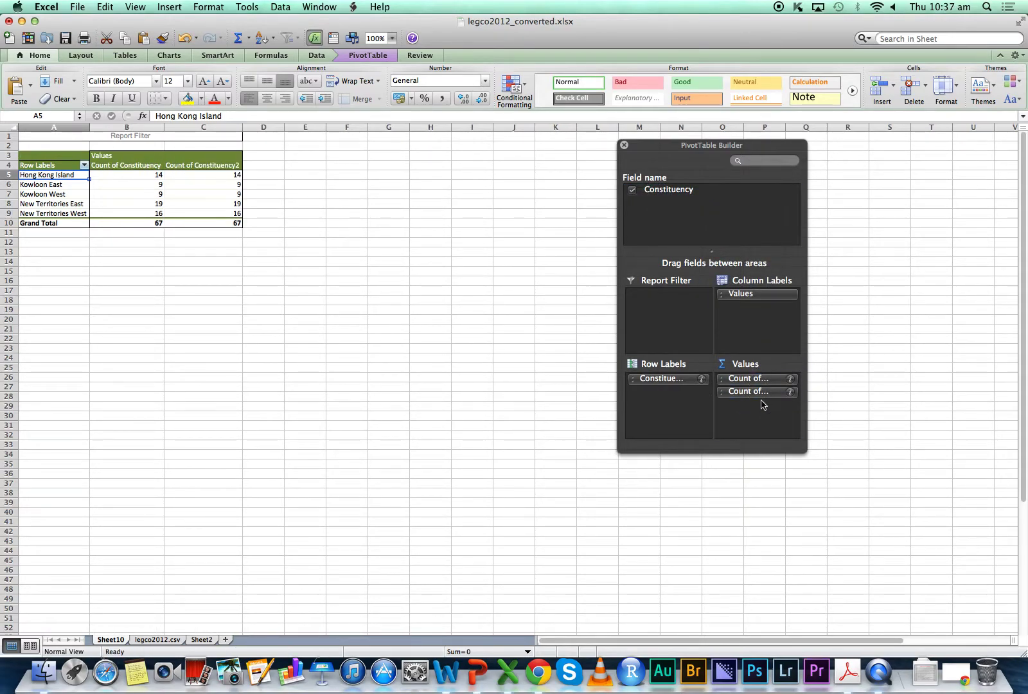
left_click(789, 392)
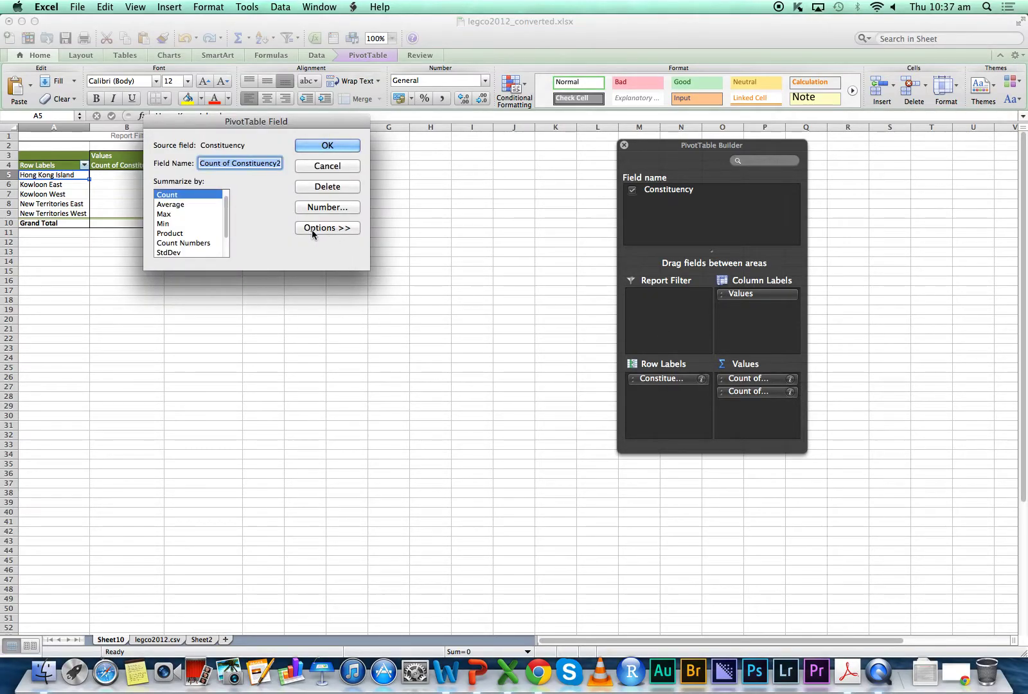
left_click(329, 230)
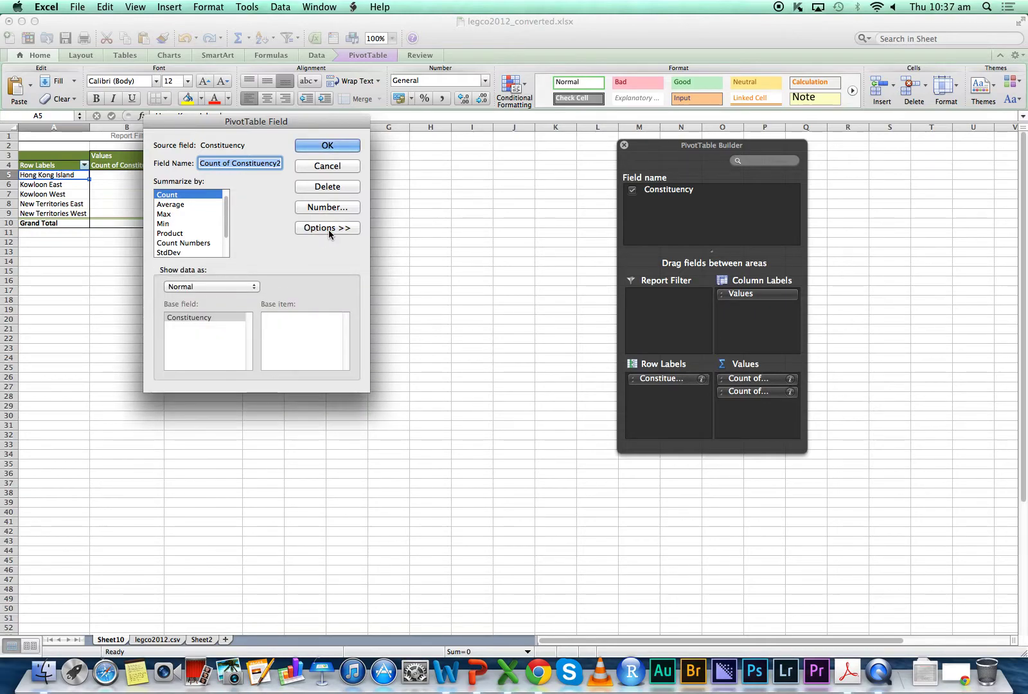
left_click(220, 287)
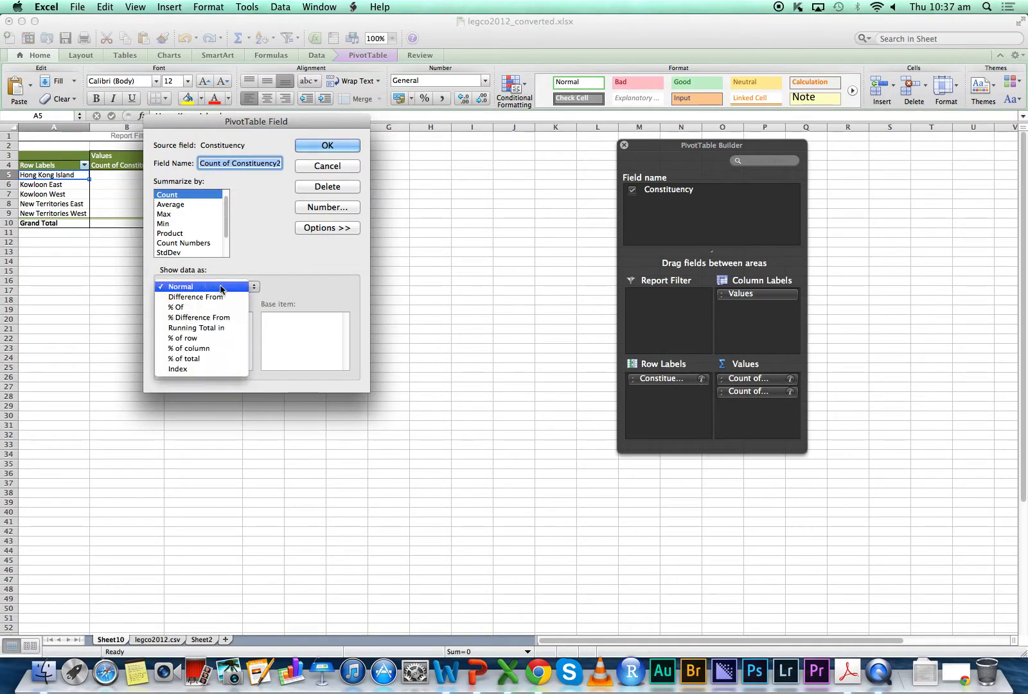
left_click(228, 348)
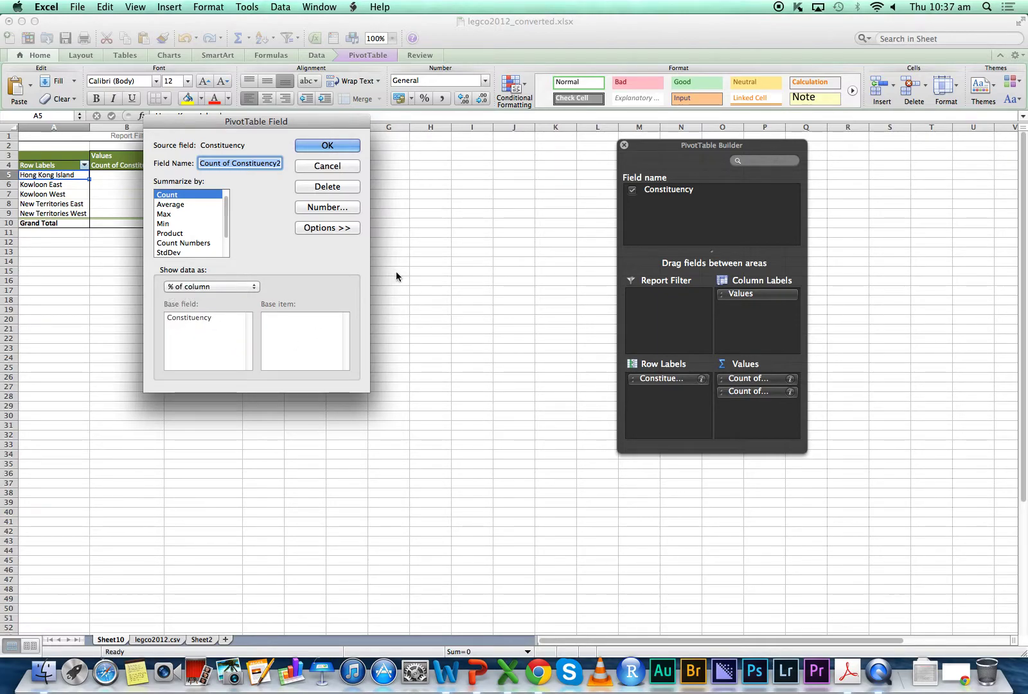
left_click(355, 149)
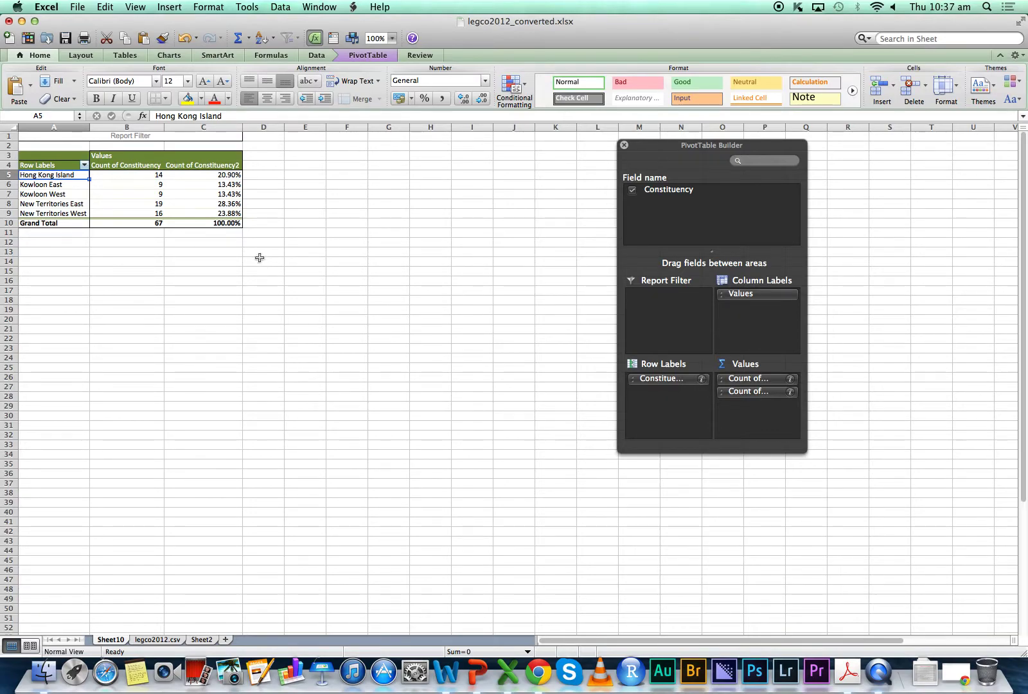
Step: Examine the counts and column percentages for New Territories East and New Territories West in the PivotTable
left_click(230, 204)
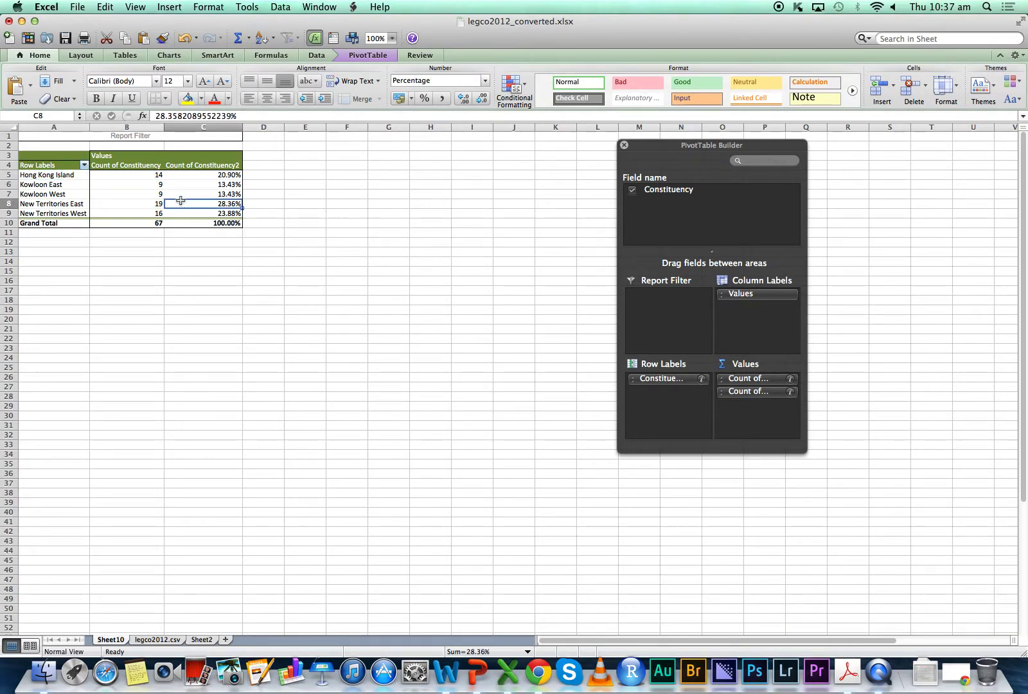
left_click(140, 205)
left_click(203, 204)
left_click(210, 215)
left_click(214, 204)
left_click(147, 204)
left_click(196, 204)
left_click_drag(63, 206, 198, 203)
left_click(199, 202)
left_click(227, 216)
left_click(229, 203)
Step: Review the Allegiance and Votes columns in the legco2012.csv sheet
left_click(158, 640)
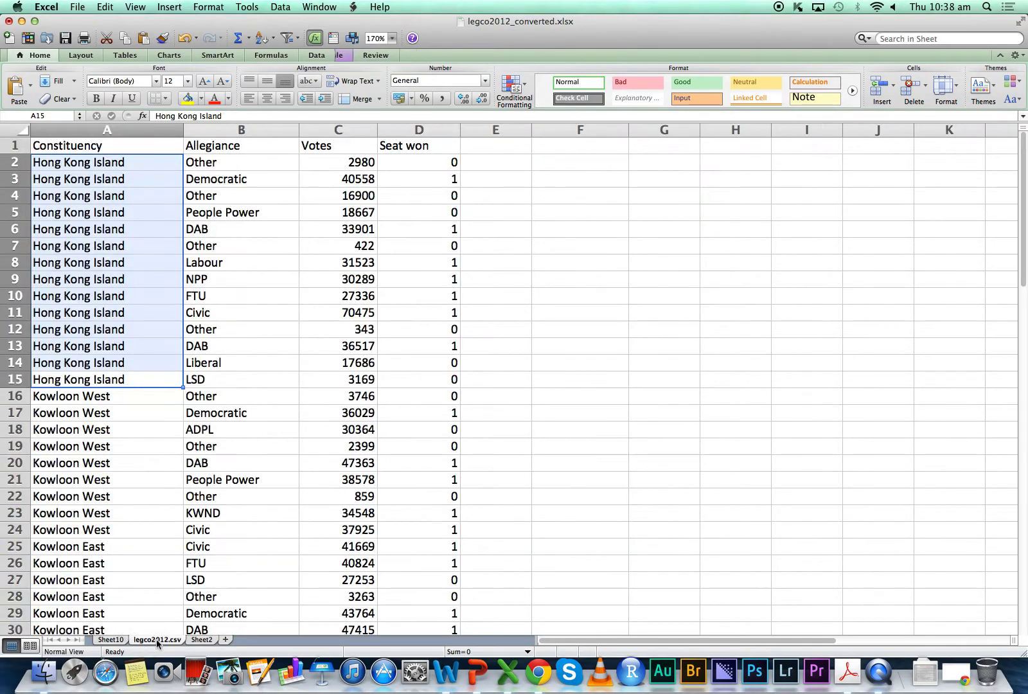
left_click(286, 299)
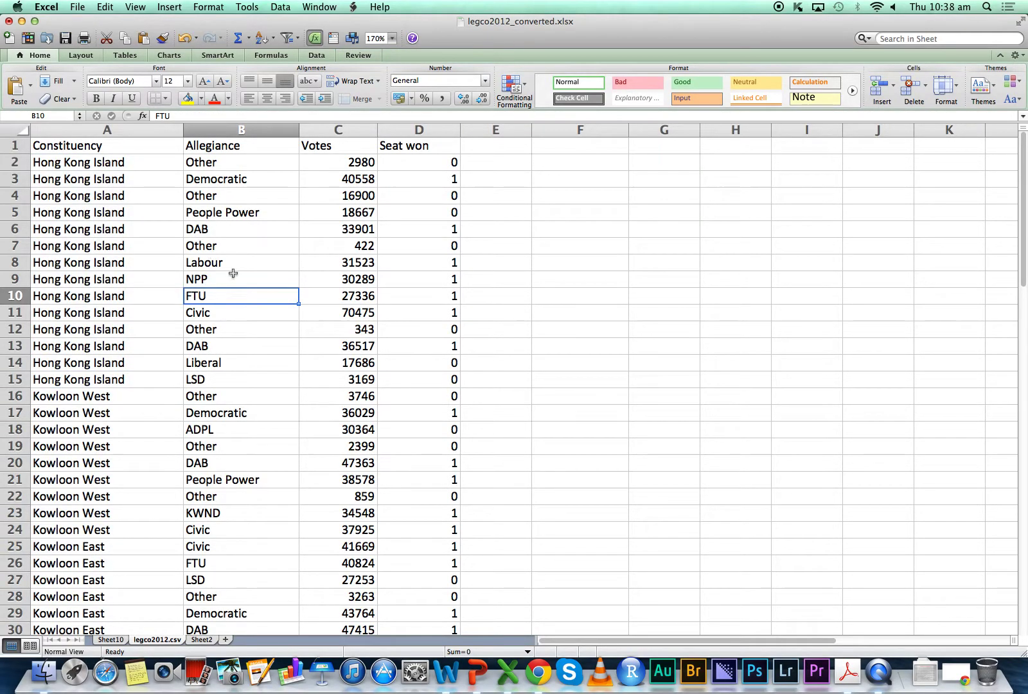
scroll(233, 273, "down", 20)
scroll(234, 272, "up", 20)
left_click(333, 151)
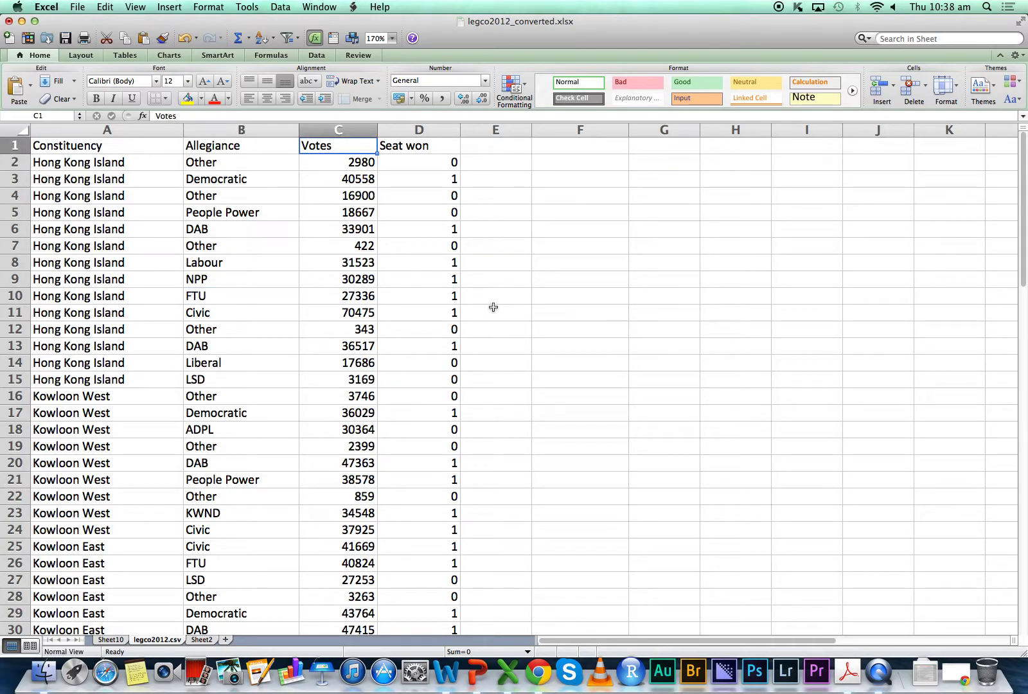
Step: Switch to Microsoft Word and review the Level of measurement table of continuous and categorical types in Document1
key("super+Tab")
key("super+Tab")
key("super+Tab")
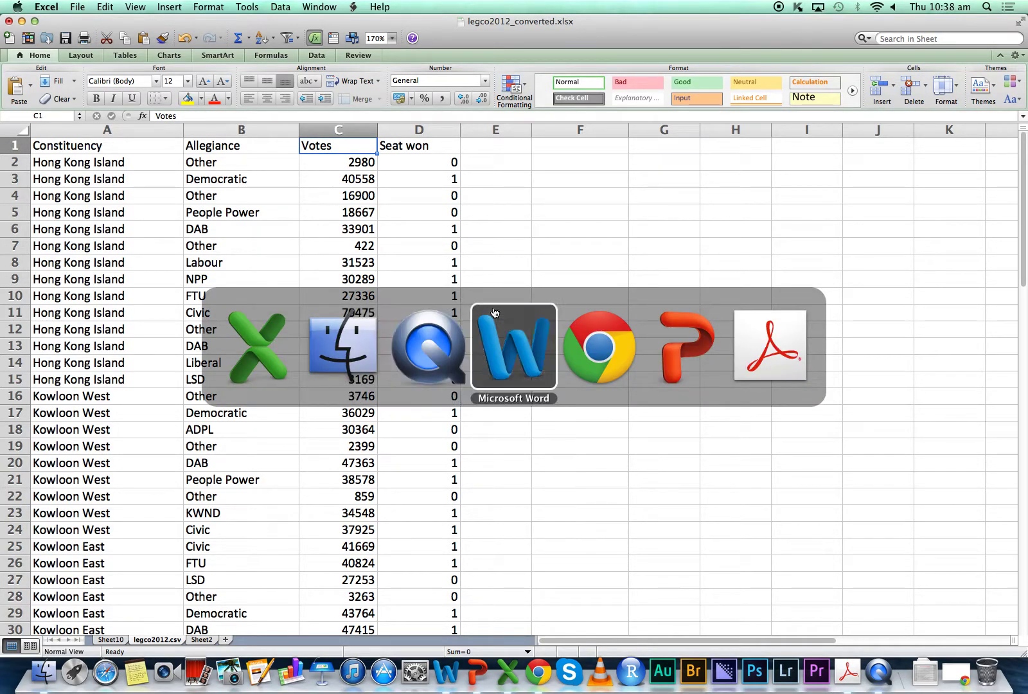
key("super+Tab")
key("super+Tab")
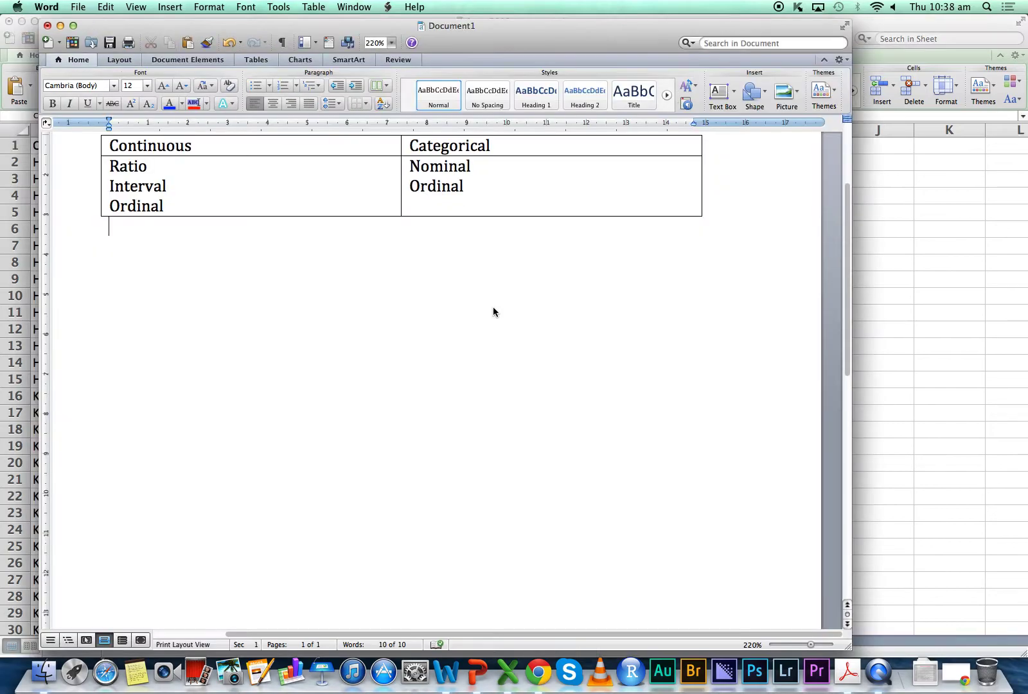
scroll(463, 347, "up", 3)
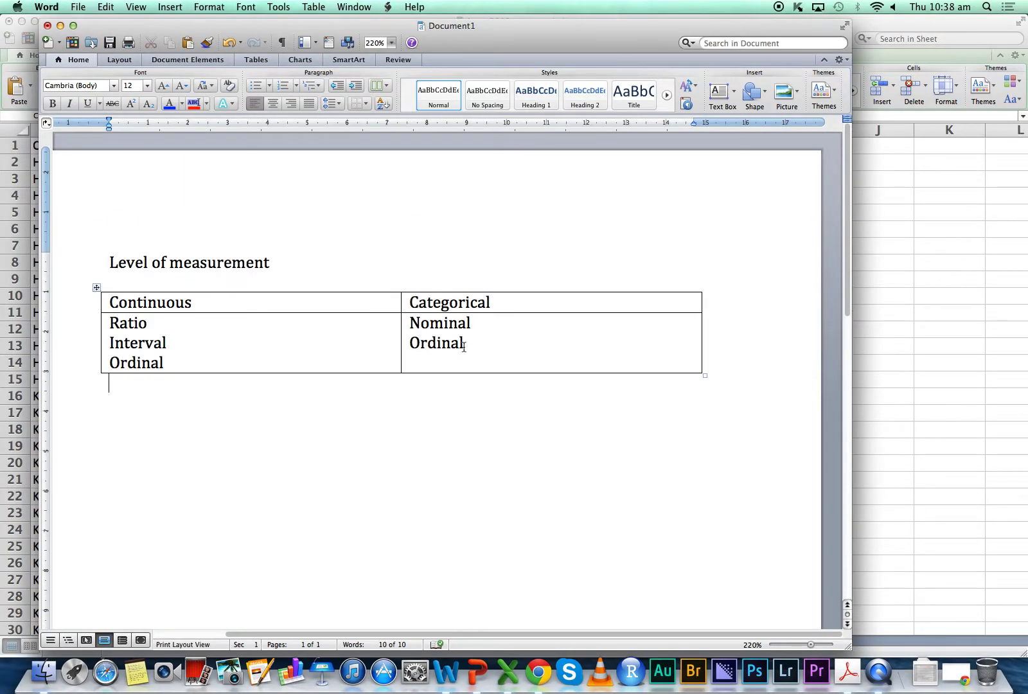
triple_click(73, 248)
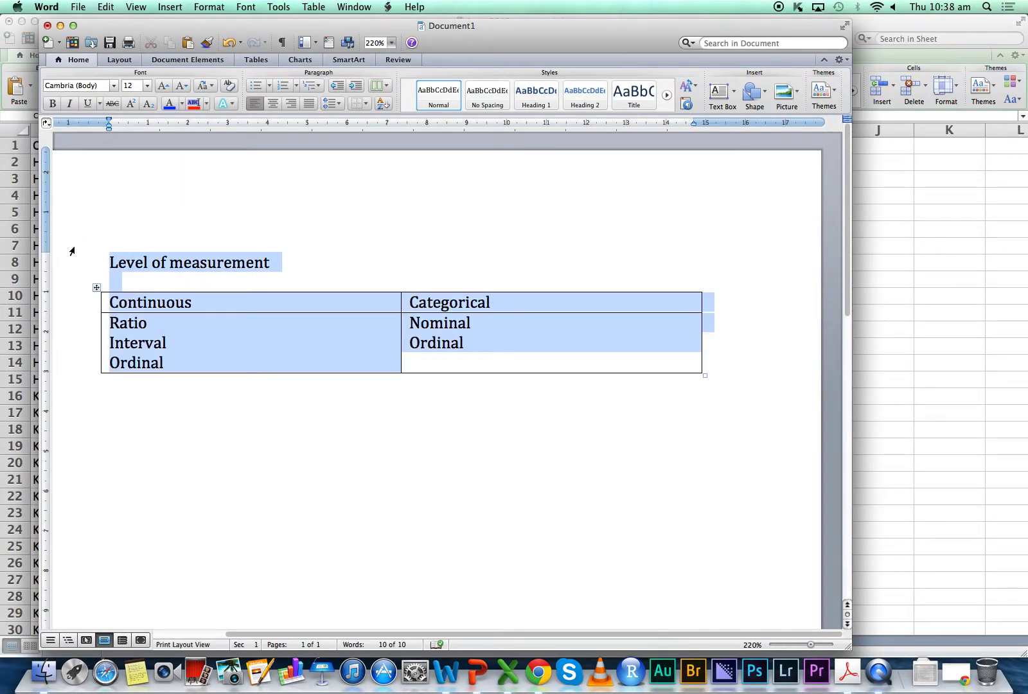
Step: Review the Level of measurement heading and the table beneath it in Document1
left_click(260, 444)
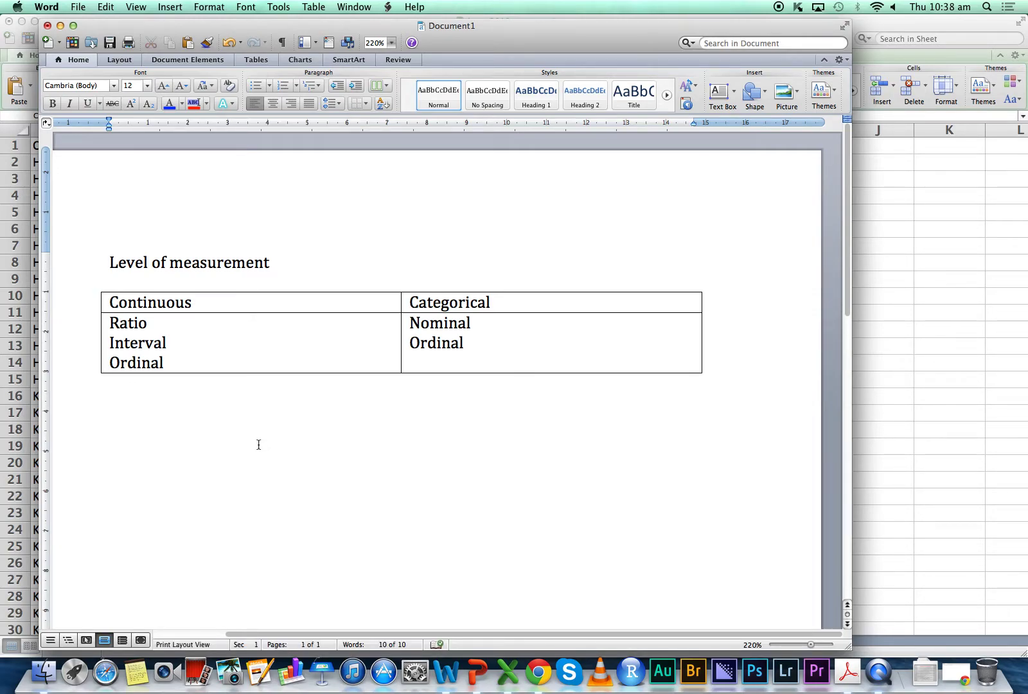
left_click_drag(258, 451, 78, 257)
left_click(77, 258)
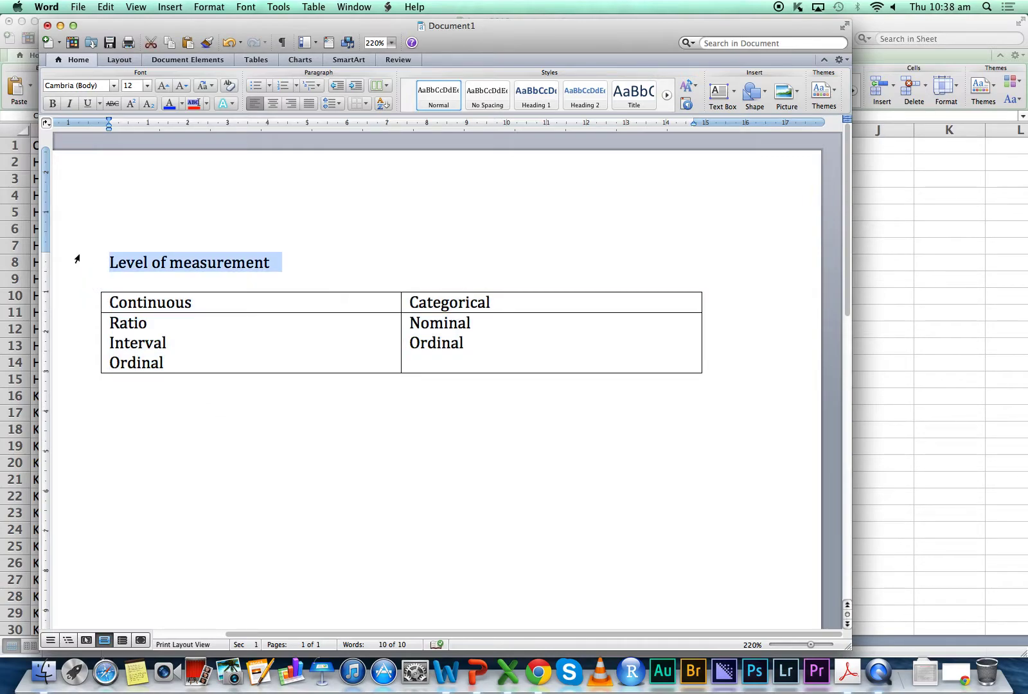
left_click(142, 280)
left_click_drag(143, 280, 191, 445)
left_click(193, 447)
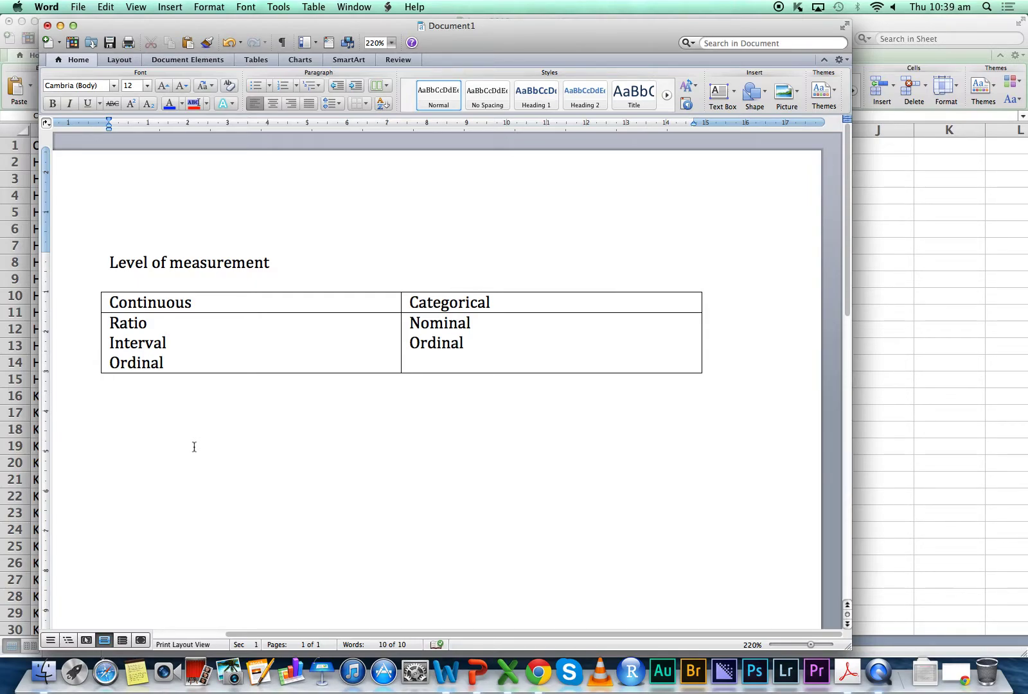
Step: Compare the Continuous and Categorical columns of the table and the measurement levels listed under each
left_click(156, 302)
left_click(476, 303)
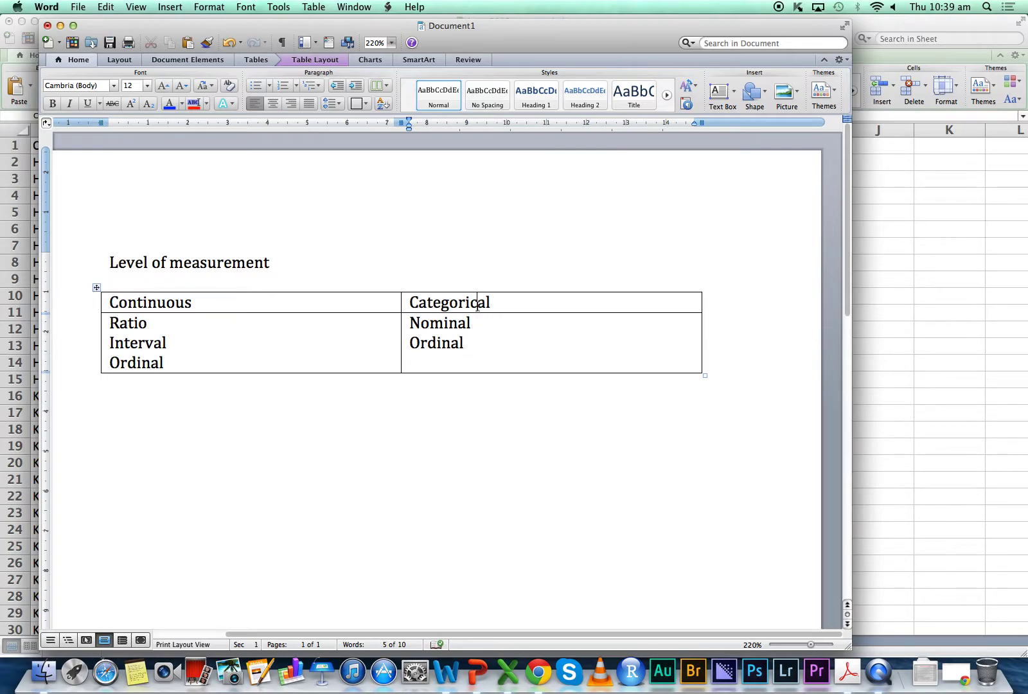
left_click(236, 300)
left_click(442, 301)
left_click_drag(170, 301, 457, 369)
left_click(468, 528)
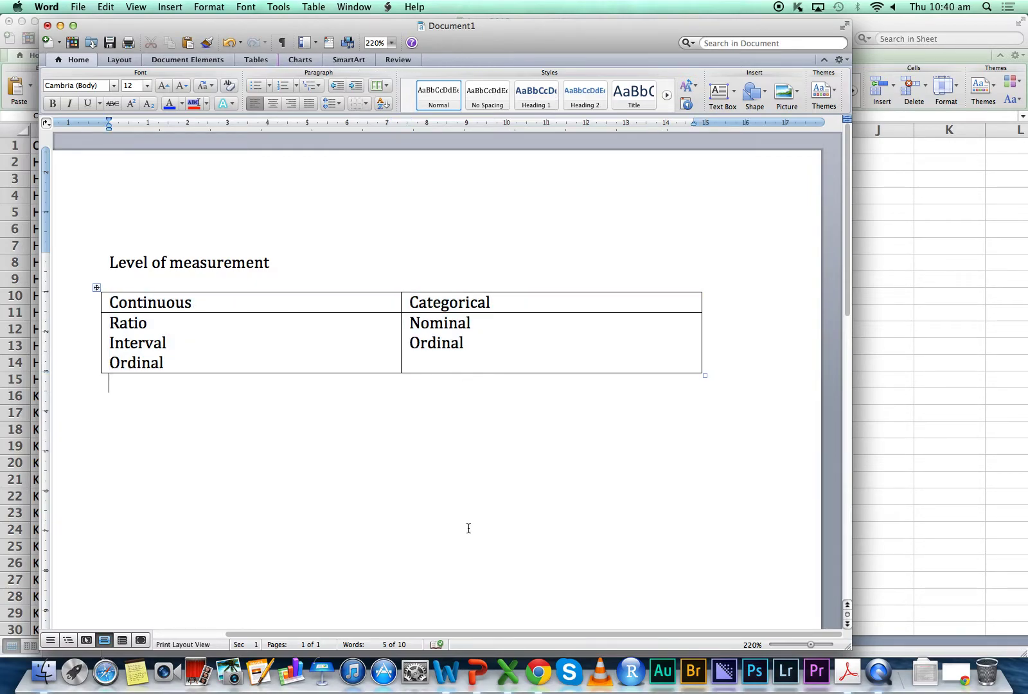
left_click_drag(464, 524, 93, 305)
left_click(213, 467)
Step: Switch to Microsoft Excel and review the Constituency, Allegiance, Votes and Seat won headers in the legco2012.csv sheet
key("super+Tab")
left_click(336, 243)
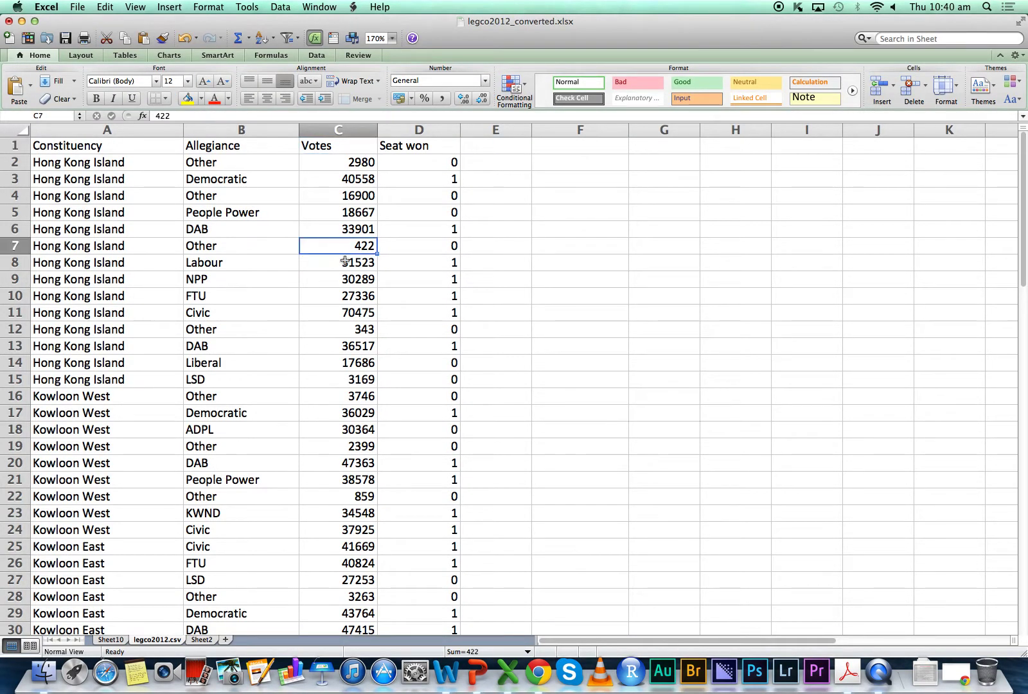
left_click(121, 151)
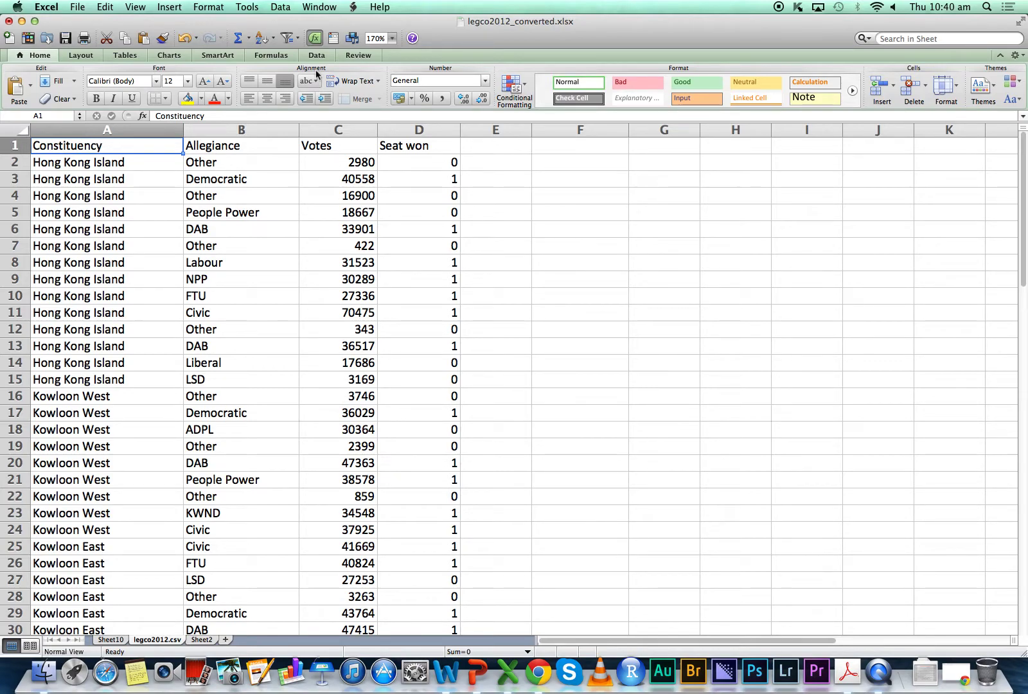
left_click(243, 146)
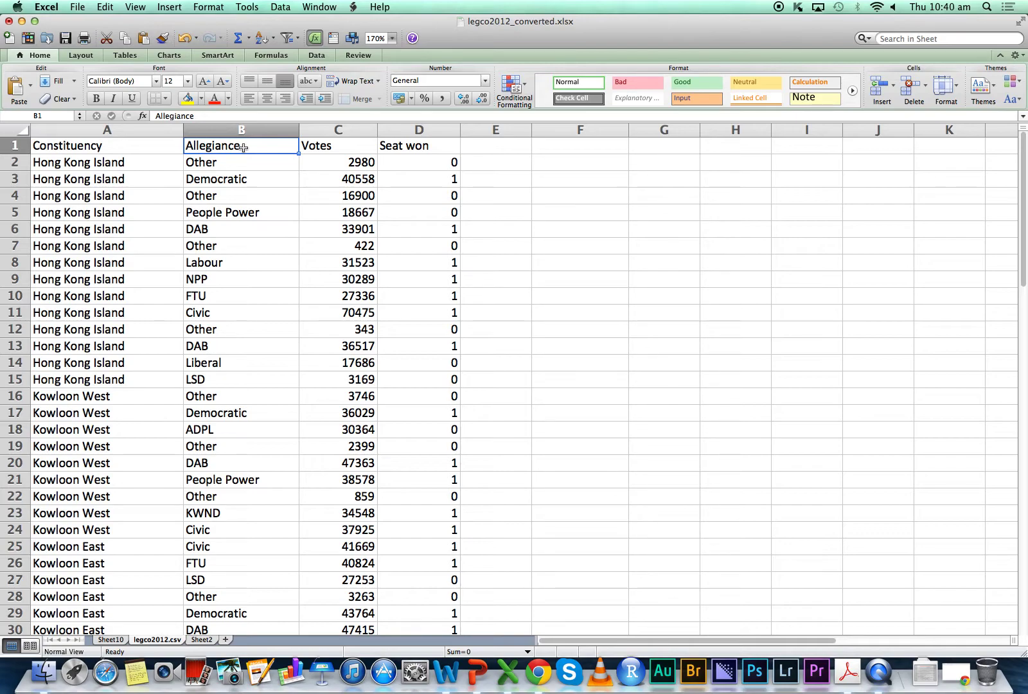
left_click(343, 145)
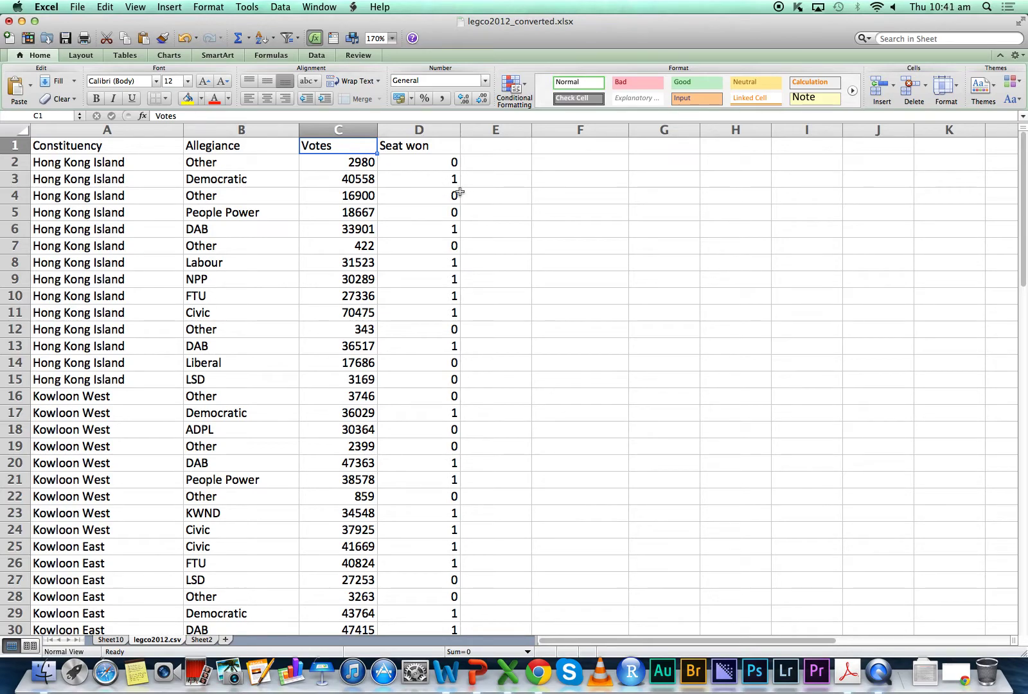
left_click(440, 147)
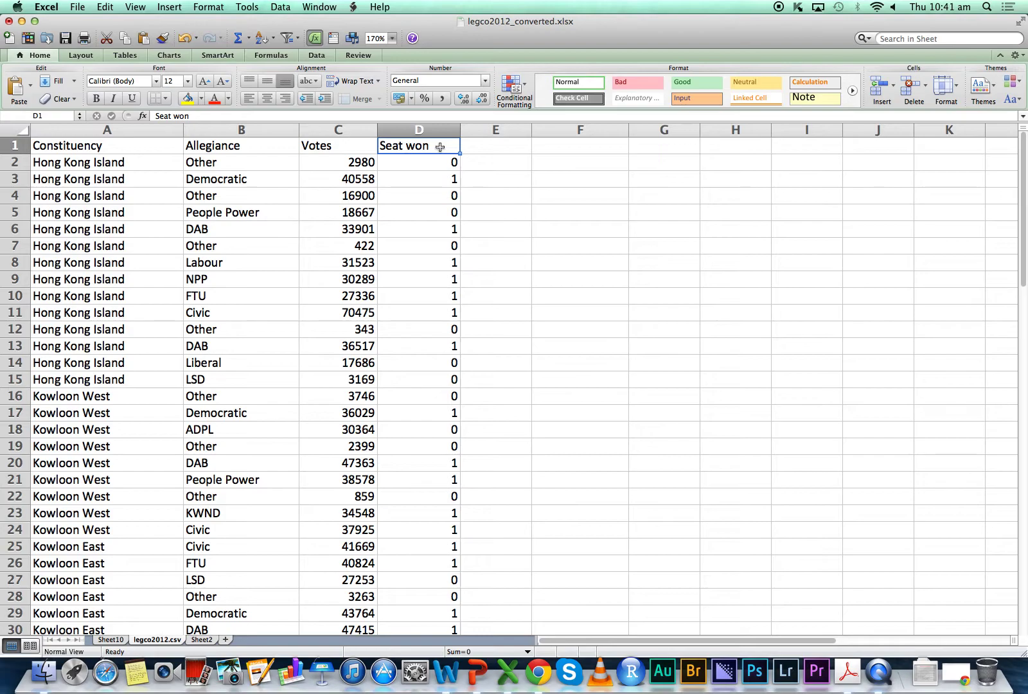
Step: Examine the values down the whole Seat won column of the legco2012.csv sheet
key("super+shift+Down")
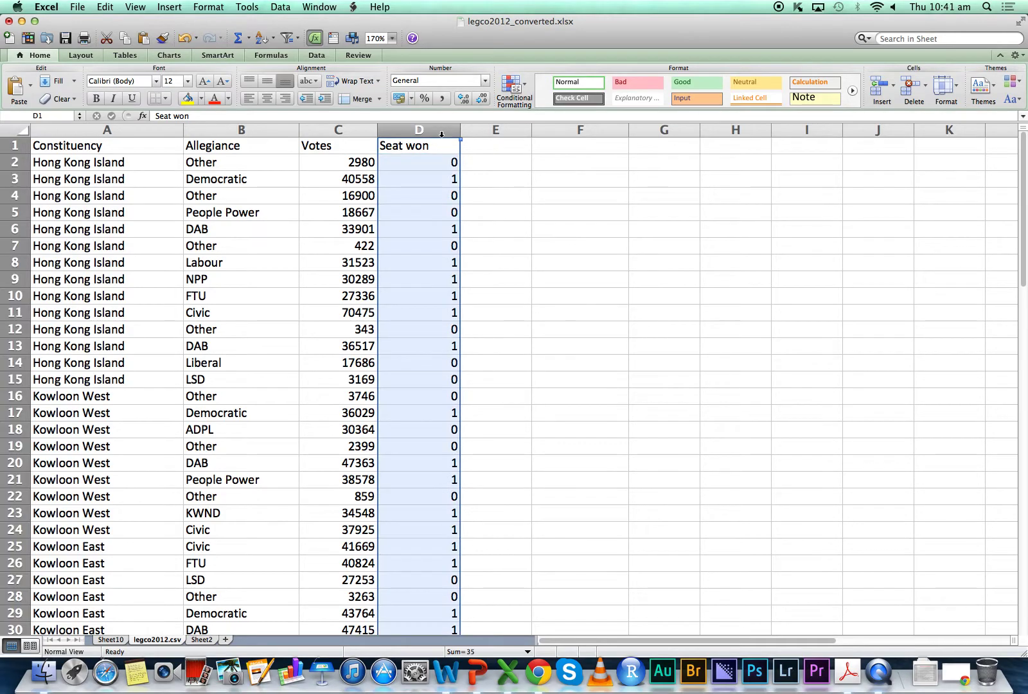
key("super+shift+Up")
scroll(429, 260, "down", 14)
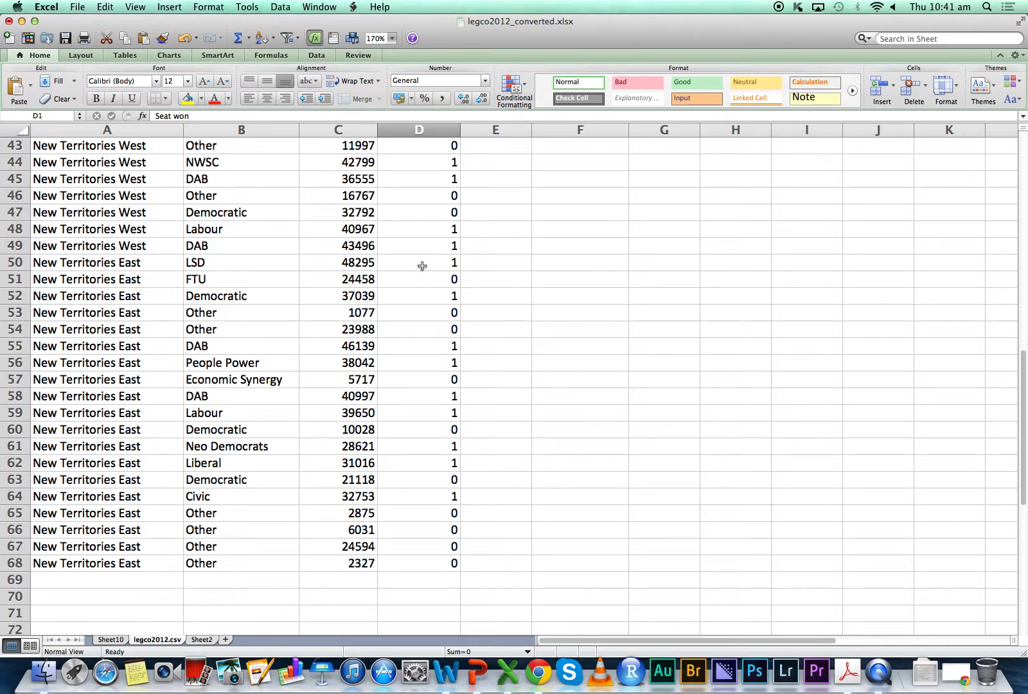
scroll(430, 260, "up", 14)
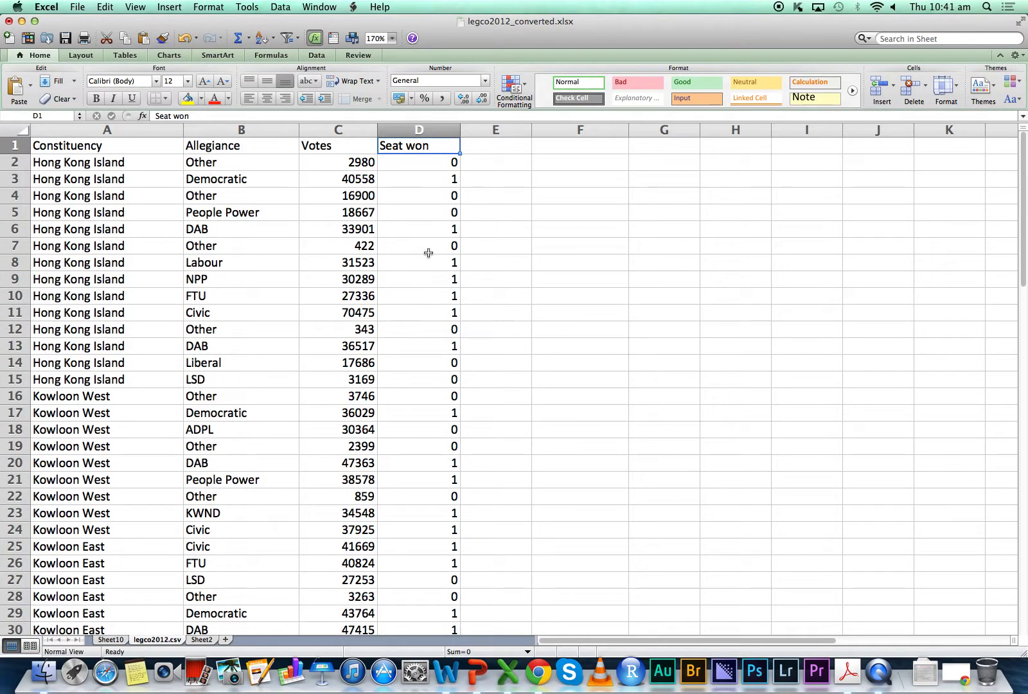
left_click(445, 170)
scroll(441, 480, "down", 2)
scroll(441, 479, "down", 15)
scroll(441, 476, "up", 17)
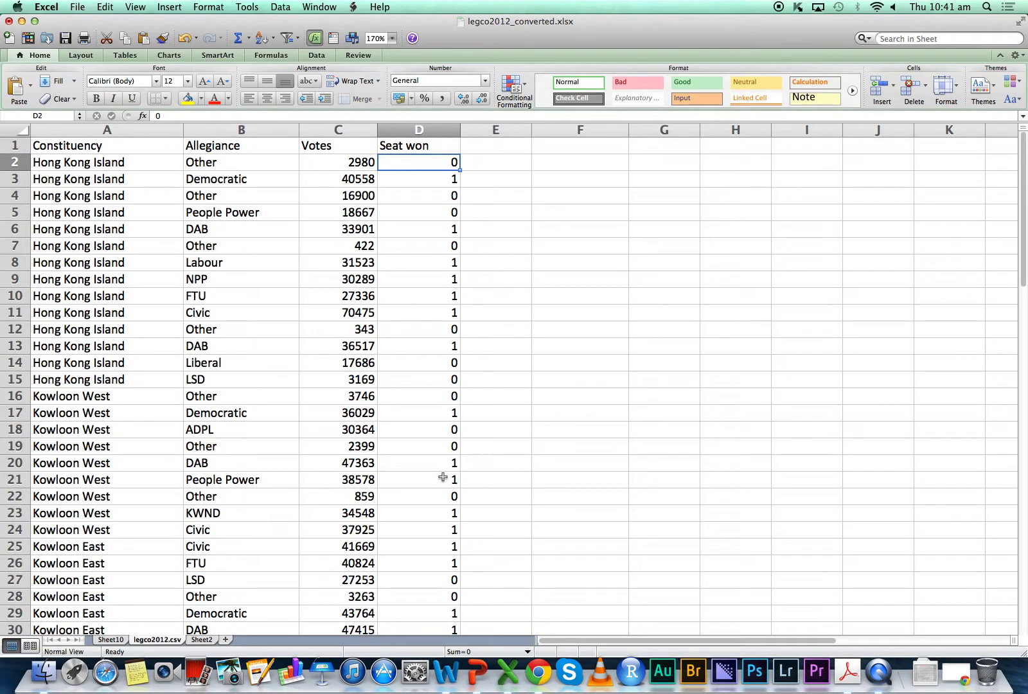
left_click(351, 456)
left_click(424, 168)
scroll(413, 225, "down", 15)
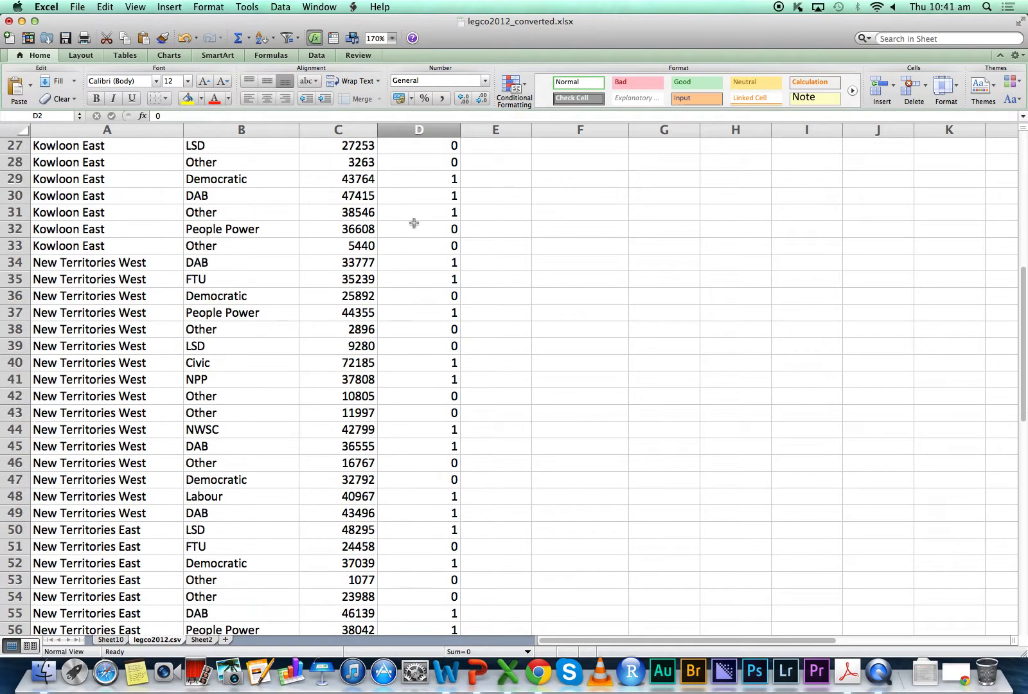
scroll(413, 225, "up", 15)
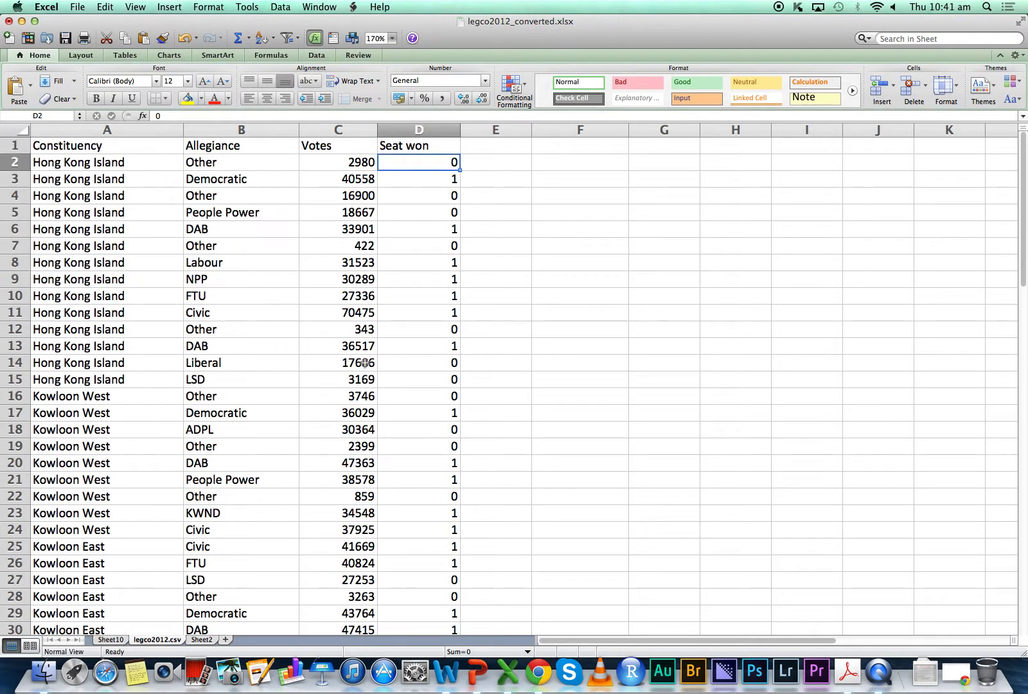
Step: Create a PivotTable on a new sheet from the whole Votes column, header included
left_click(366, 244)
left_click(341, 168)
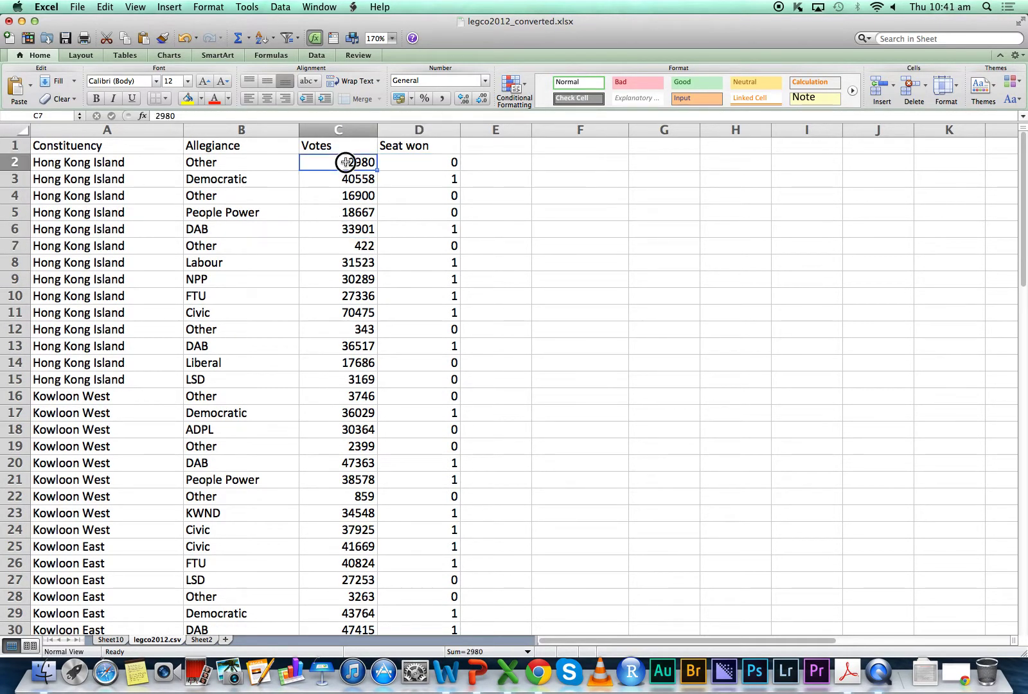
left_click(345, 150)
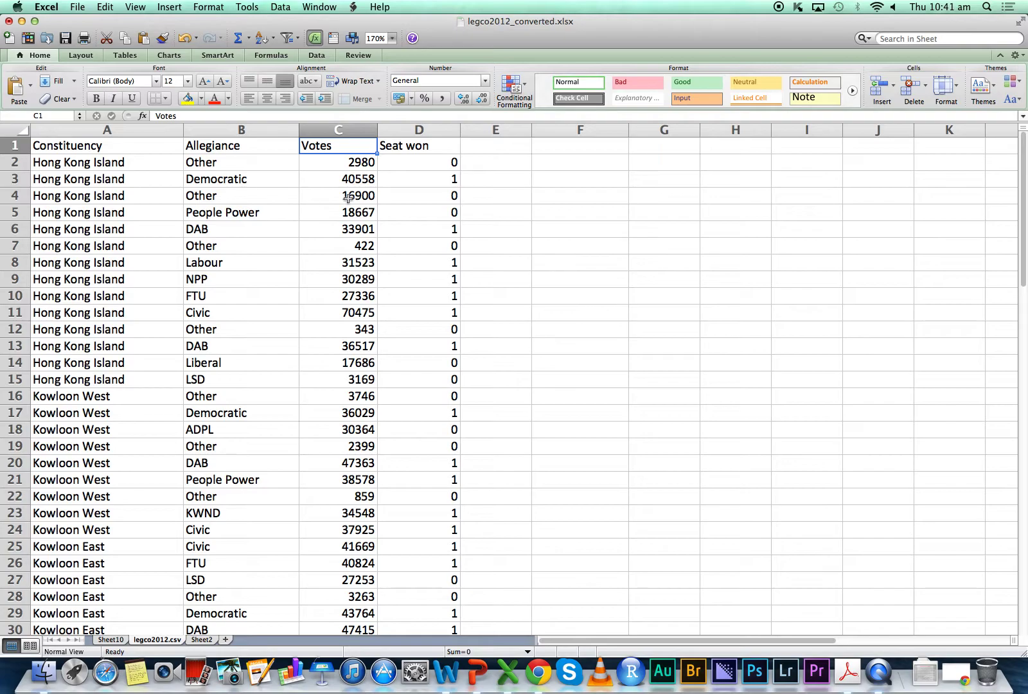
scroll(402, 320, "down", 17)
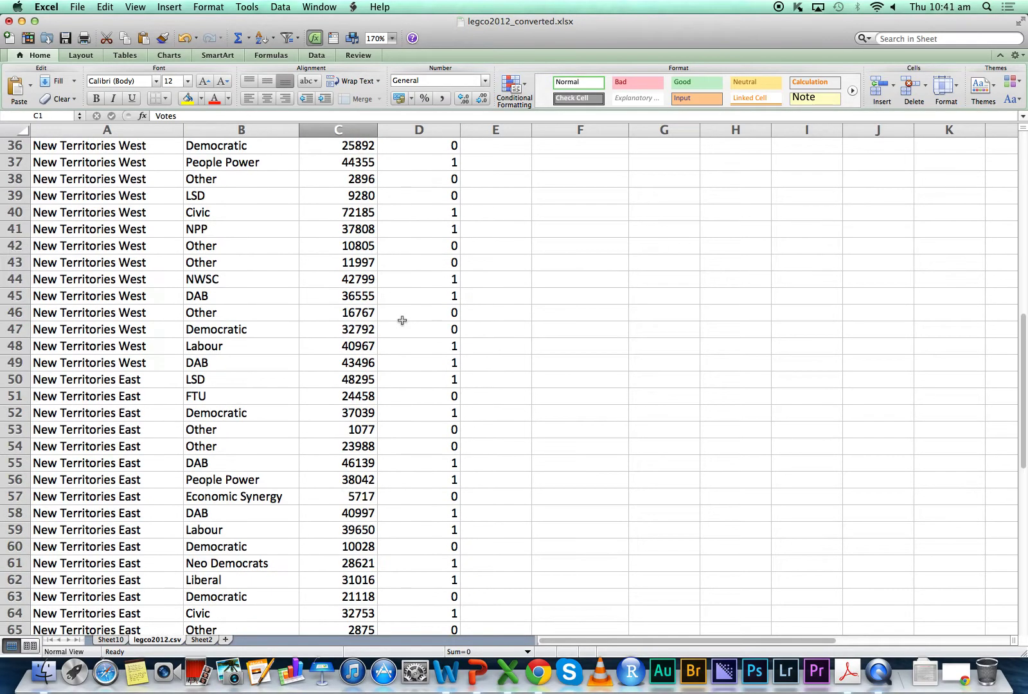
left_click_drag(345, 415, 320, 3)
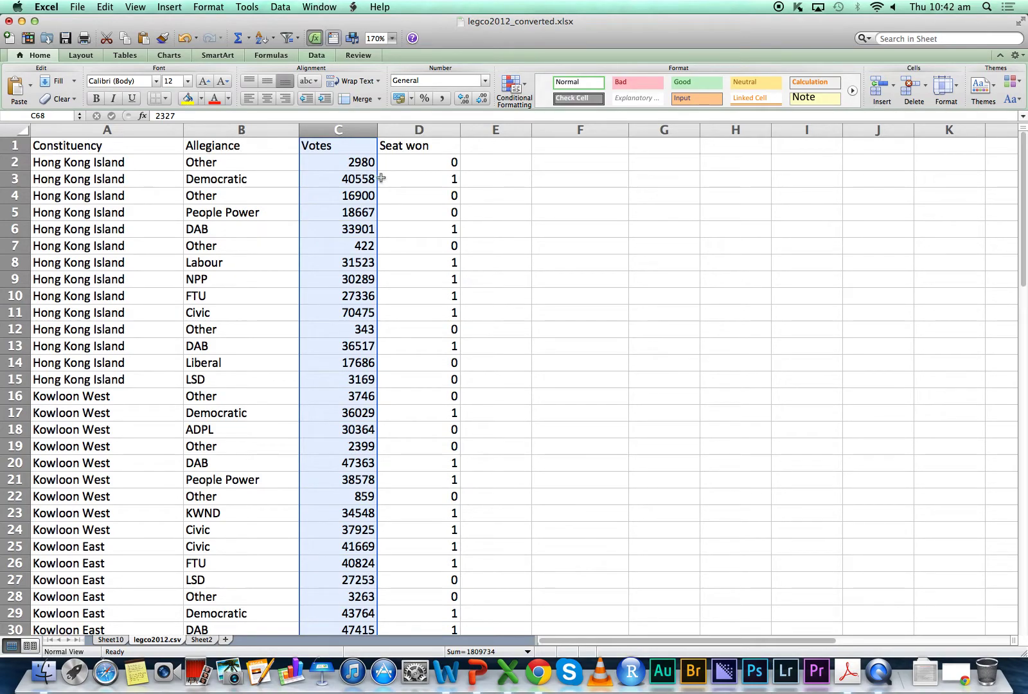
left_click(318, 56)
left_click(90, 88)
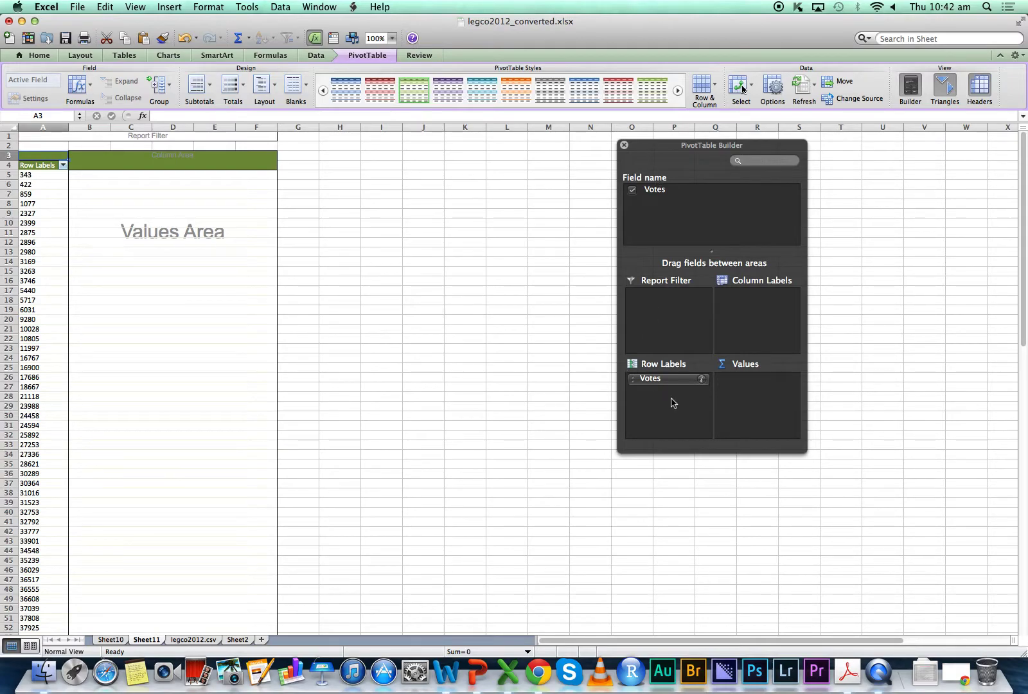
Step: Place Votes in the PivotTable's row labels and in its values, summarized by Count
left_click_drag(670, 380, 490, 321)
left_click_drag(656, 190, 681, 402)
left_click_drag(654, 190, 749, 385)
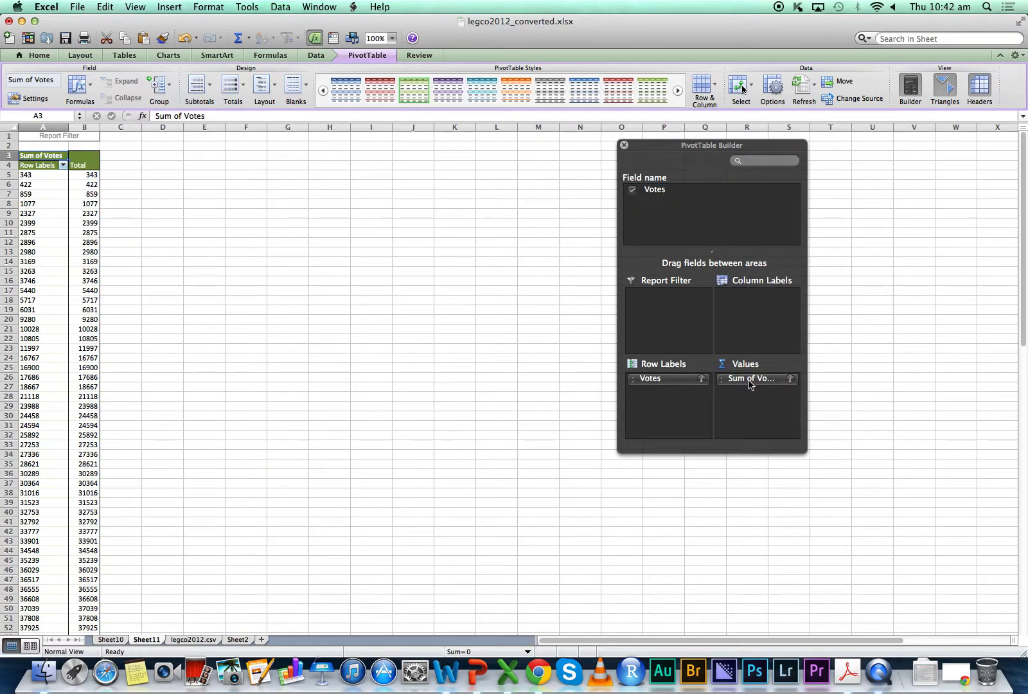
left_click(790, 379)
left_click(171, 206)
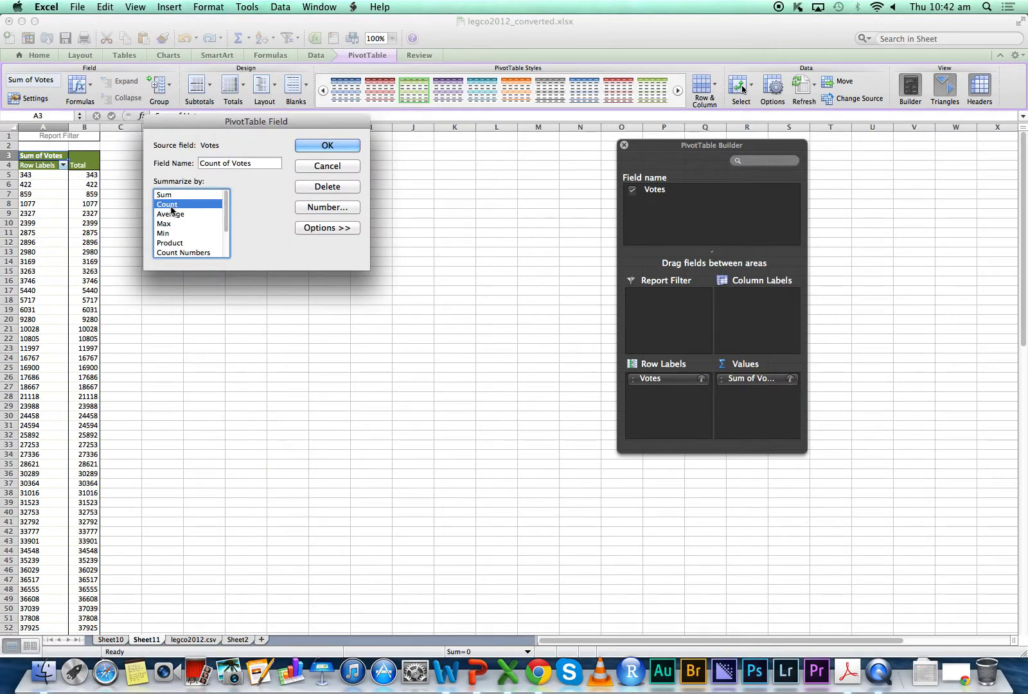
left_click(344, 145)
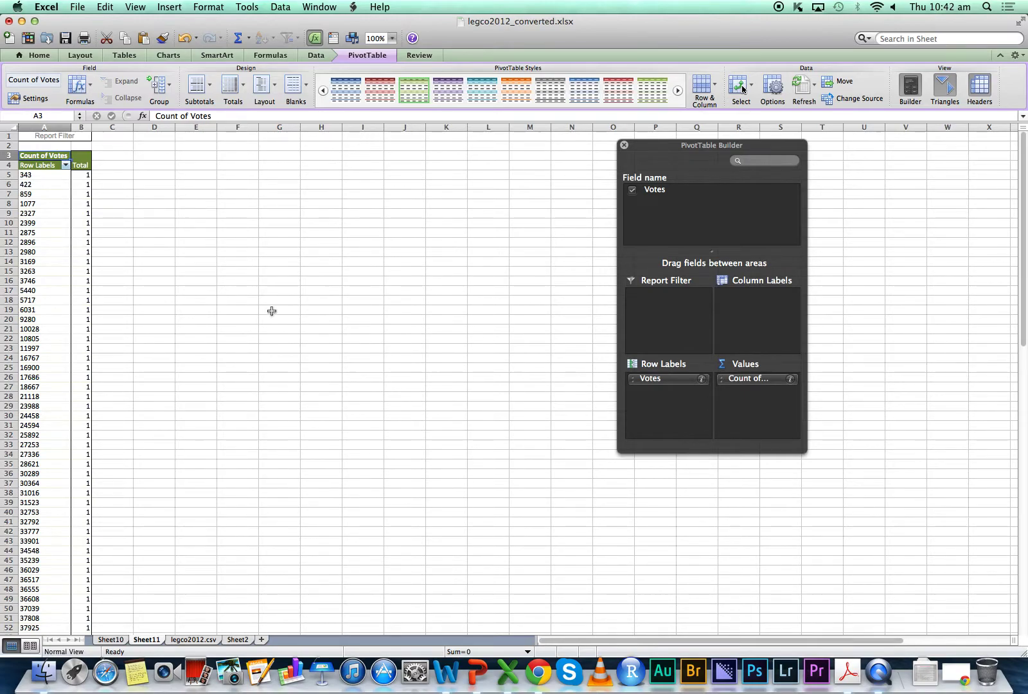
Step: Add Votes to the PivotTable values a second time, summarized by Count and shown as % of column
left_click(41, 365)
scroll(199, 381, "down", 4)
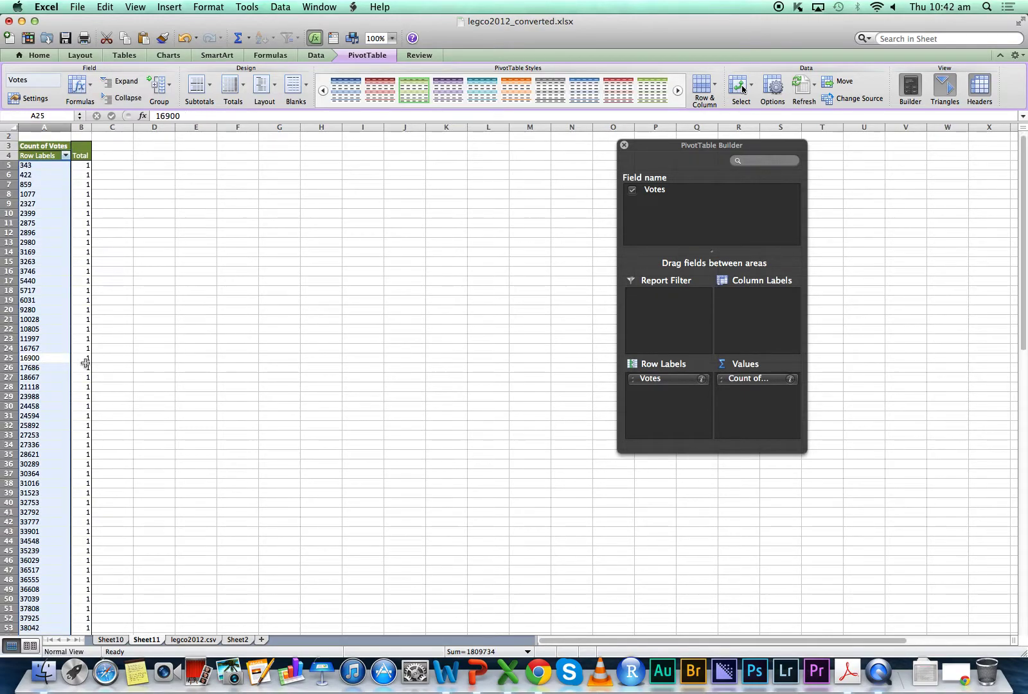
left_click_drag(658, 190, 767, 402)
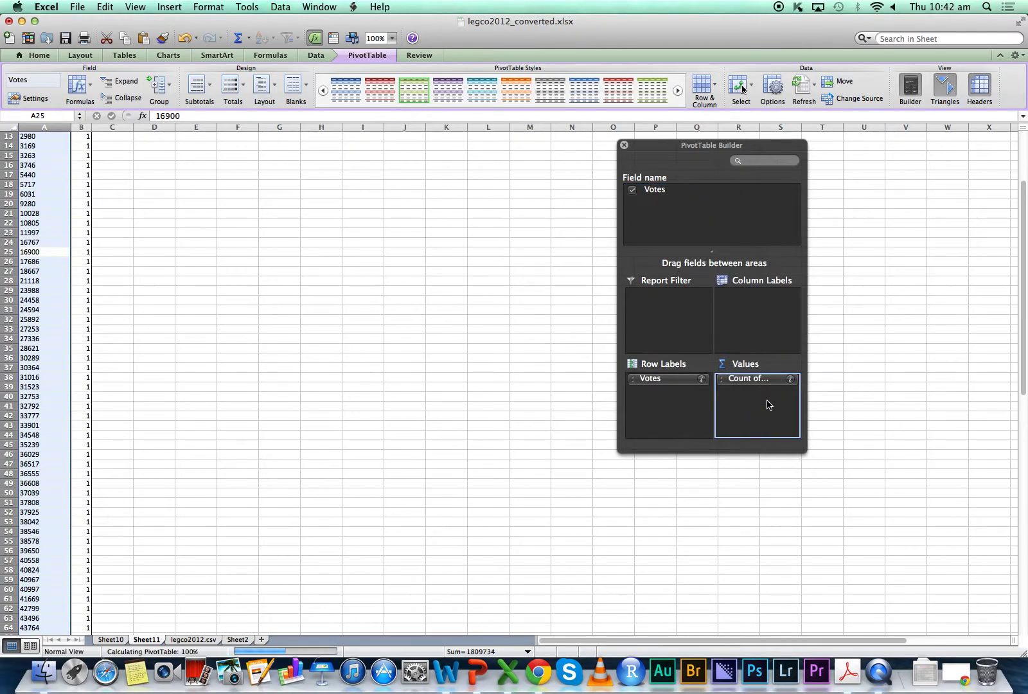
left_click(791, 391)
left_click(180, 204)
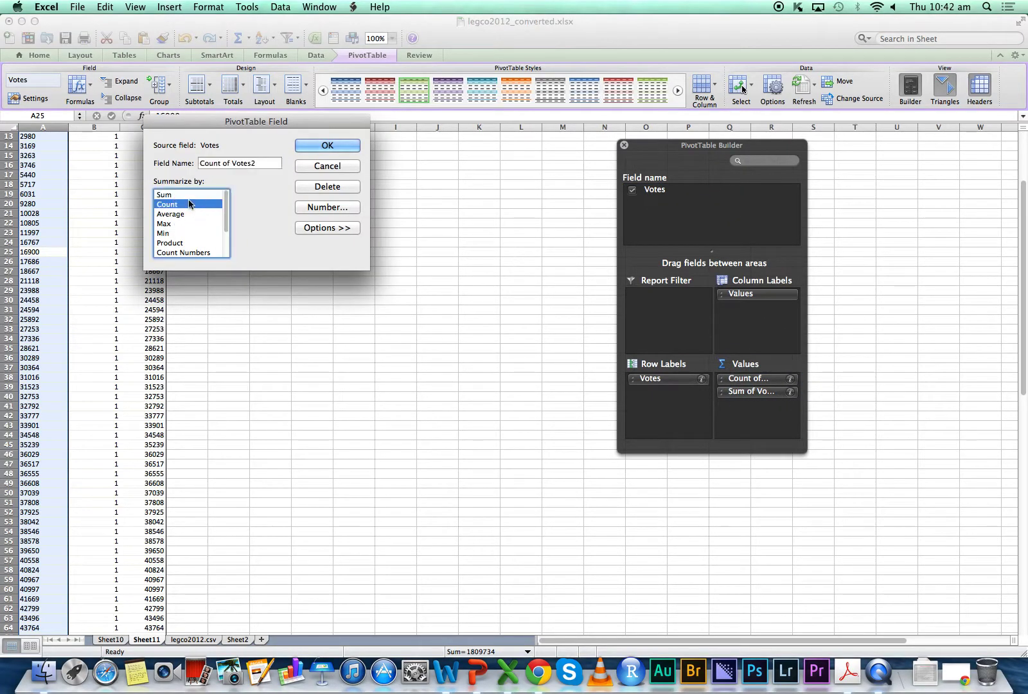
left_click(356, 229)
left_click(203, 290)
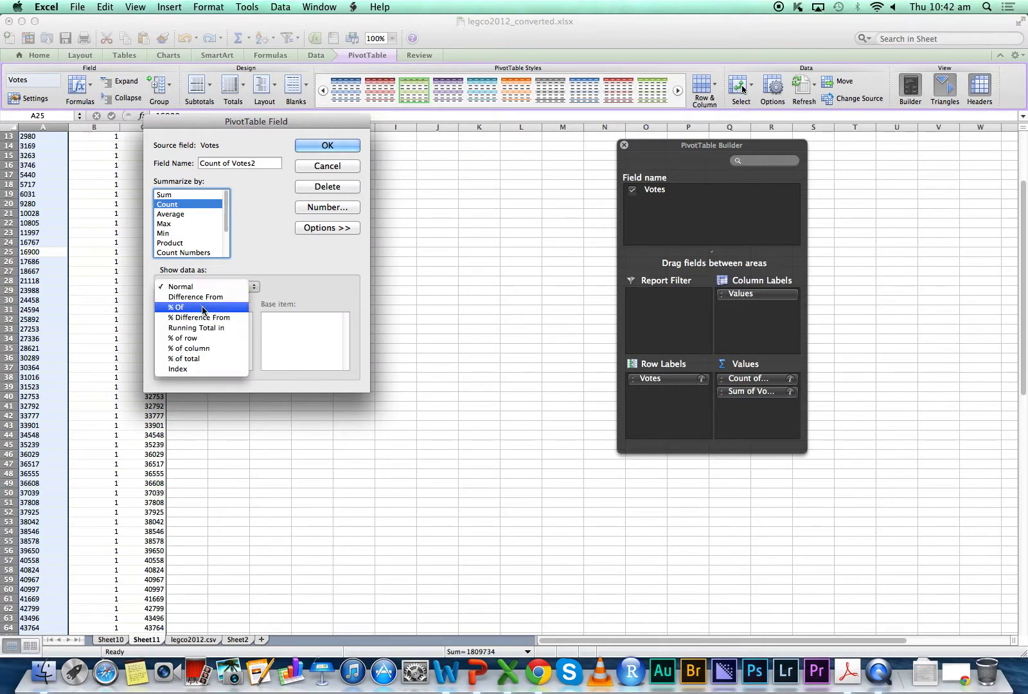
left_click(201, 347)
left_click(335, 146)
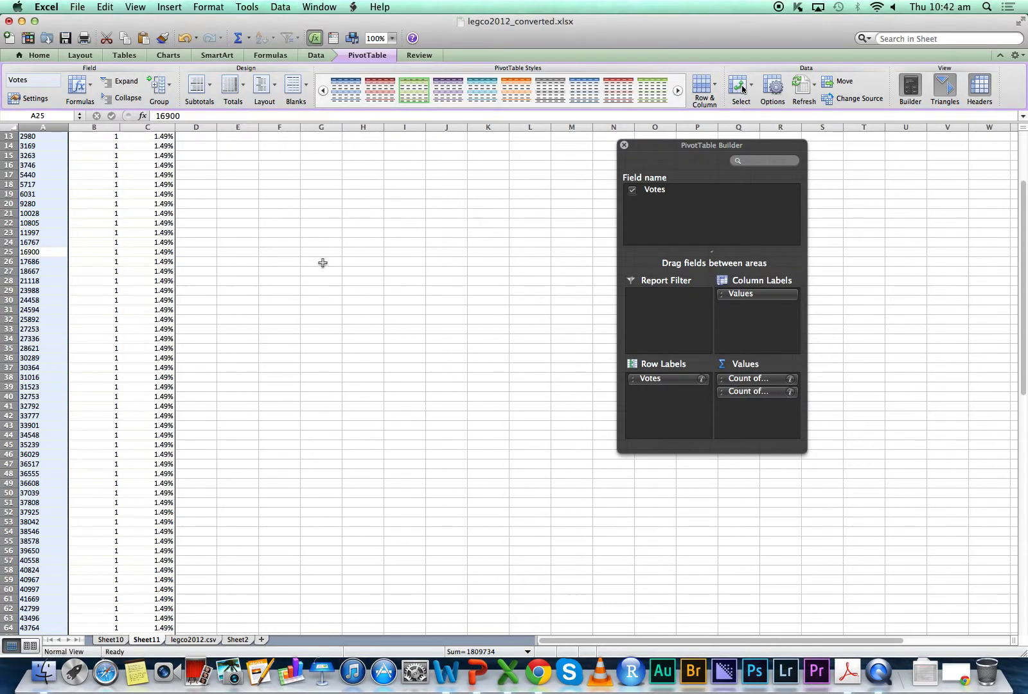
Step: Examine the counts and column percentages for the individual Votes values down to the grand total
left_click(40, 292)
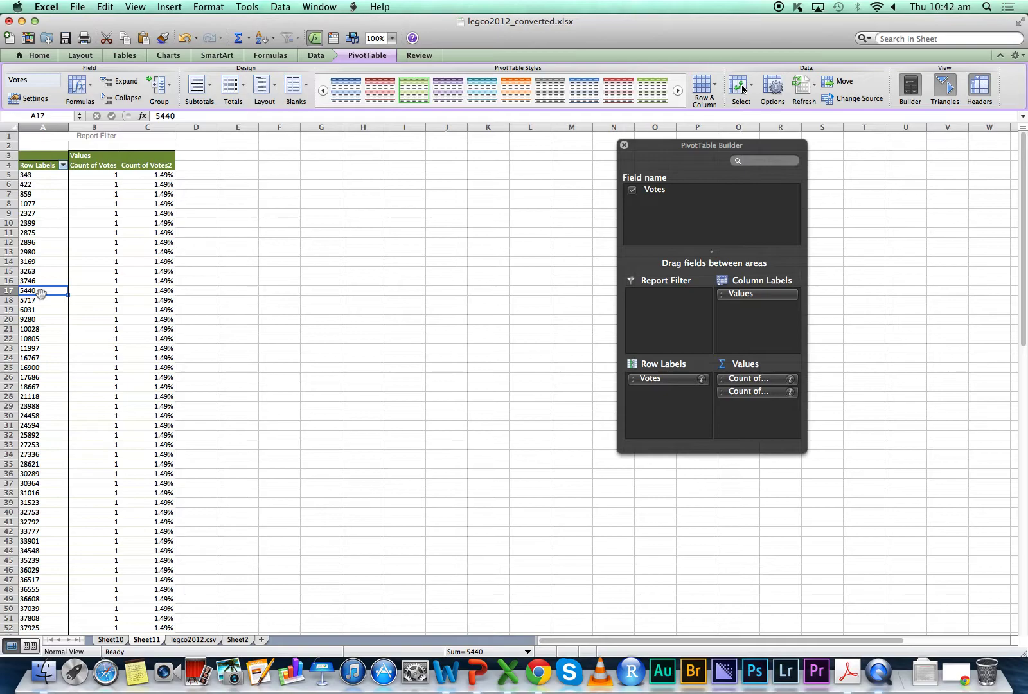
scroll(41, 293, "down", 10)
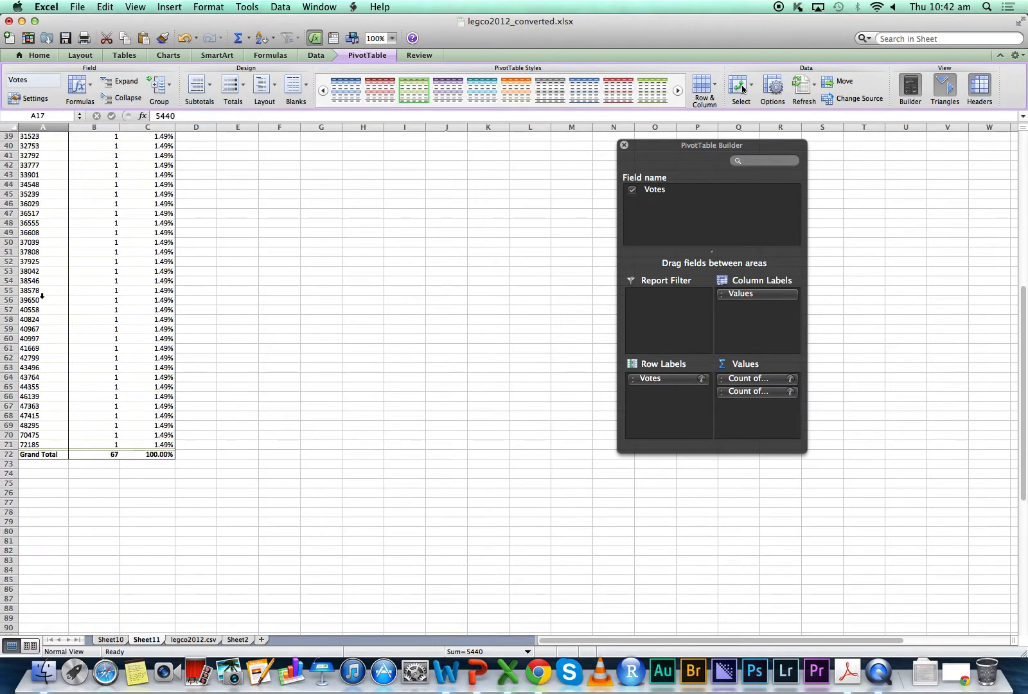
scroll(42, 297, "up", 10)
scroll(42, 297, "up", 1)
left_click(97, 184)
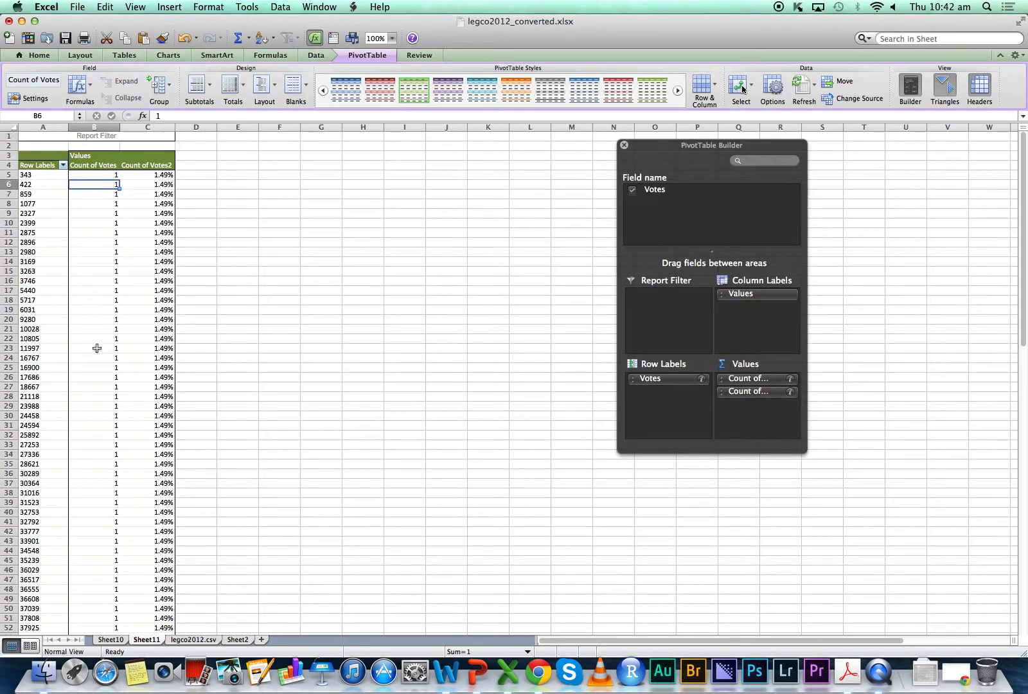
scroll(93, 347, "down", 8)
left_click(93, 376)
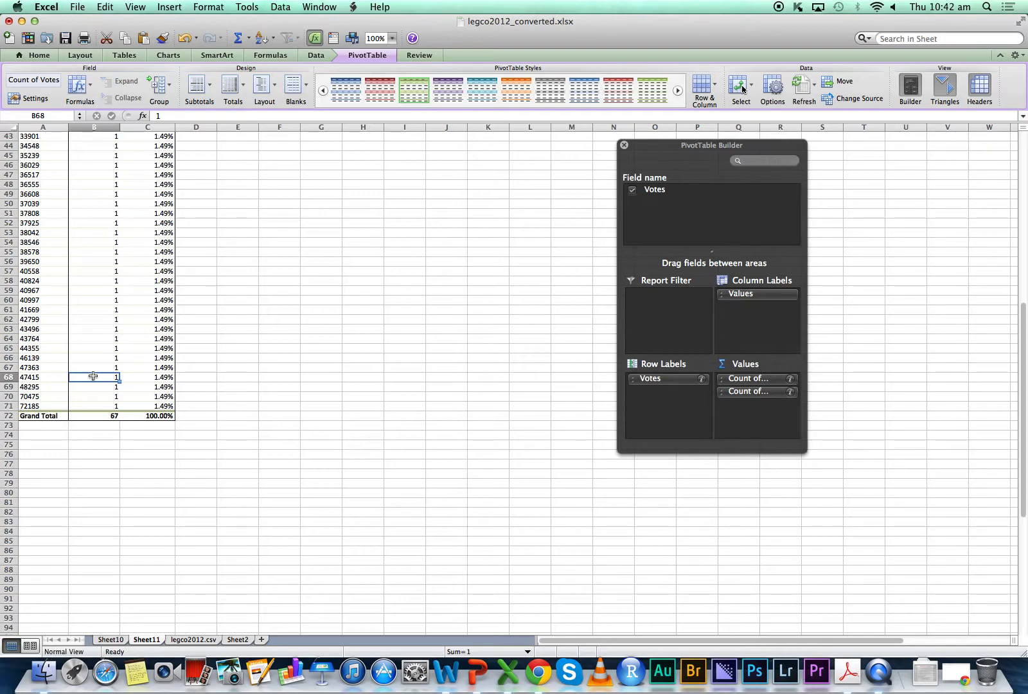
scroll(192, 318, "up", 10)
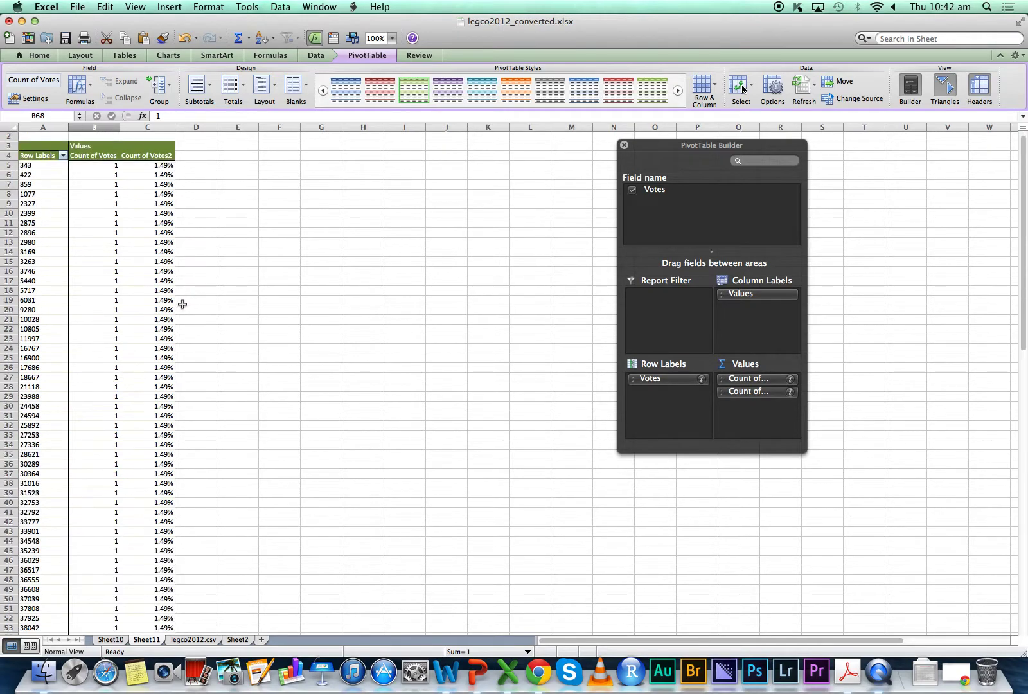
left_click(52, 233)
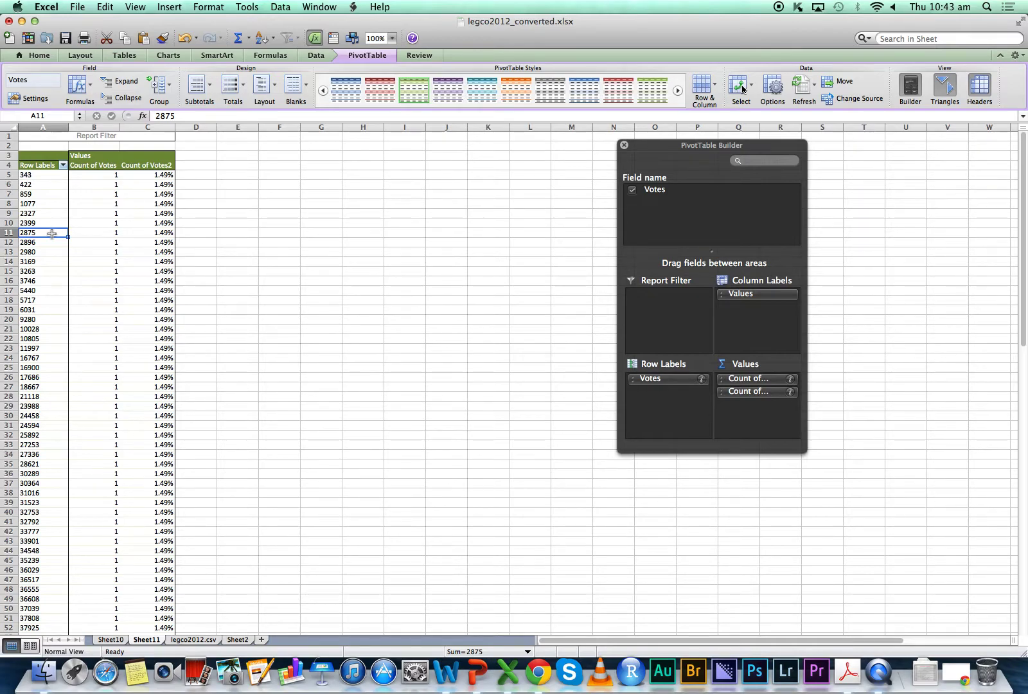
left_click(37, 328)
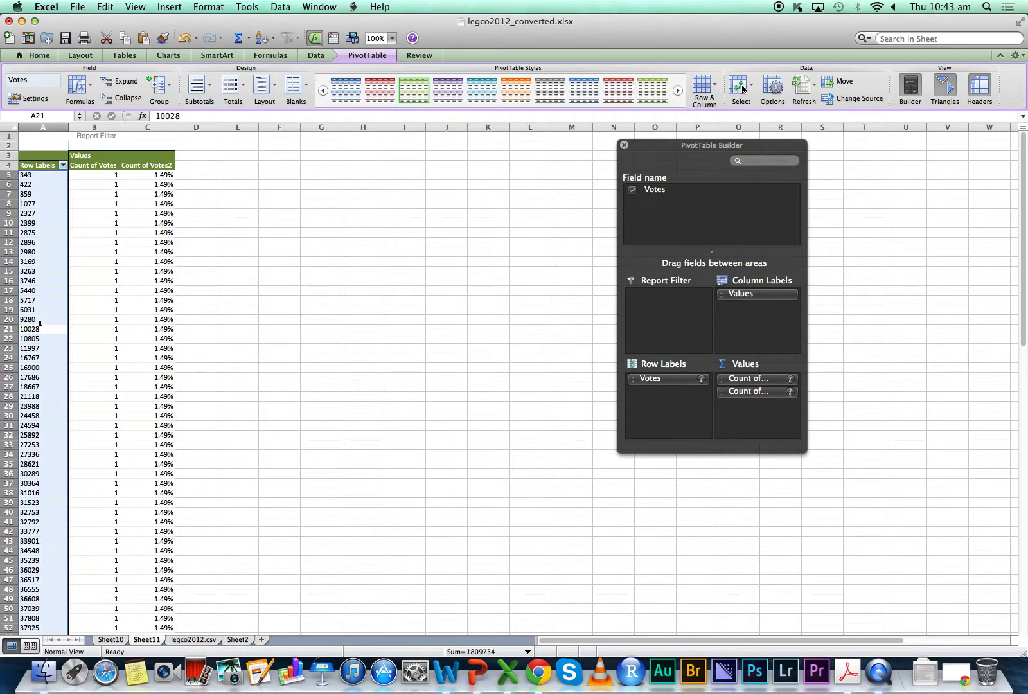
left_click(28, 230)
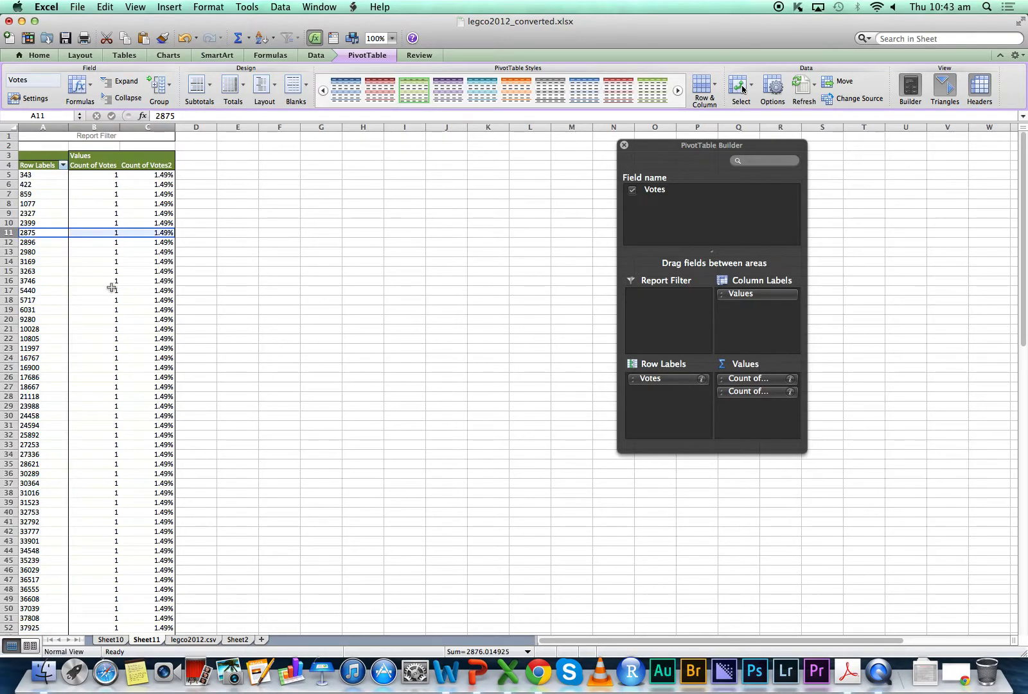
left_click(28, 326)
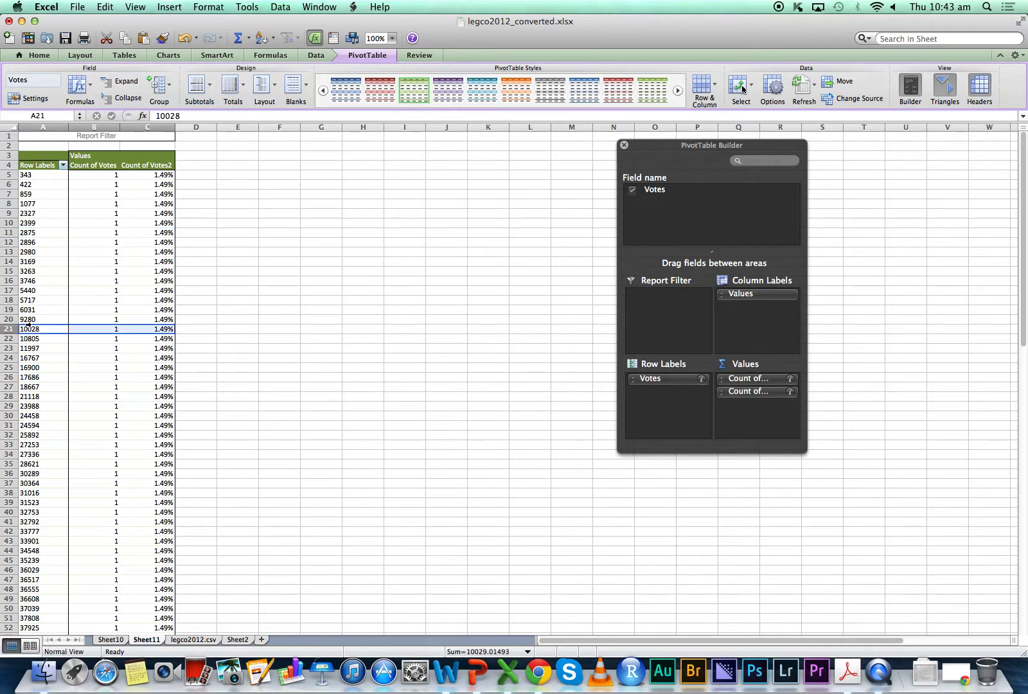
left_click(25, 270)
left_click(347, 310)
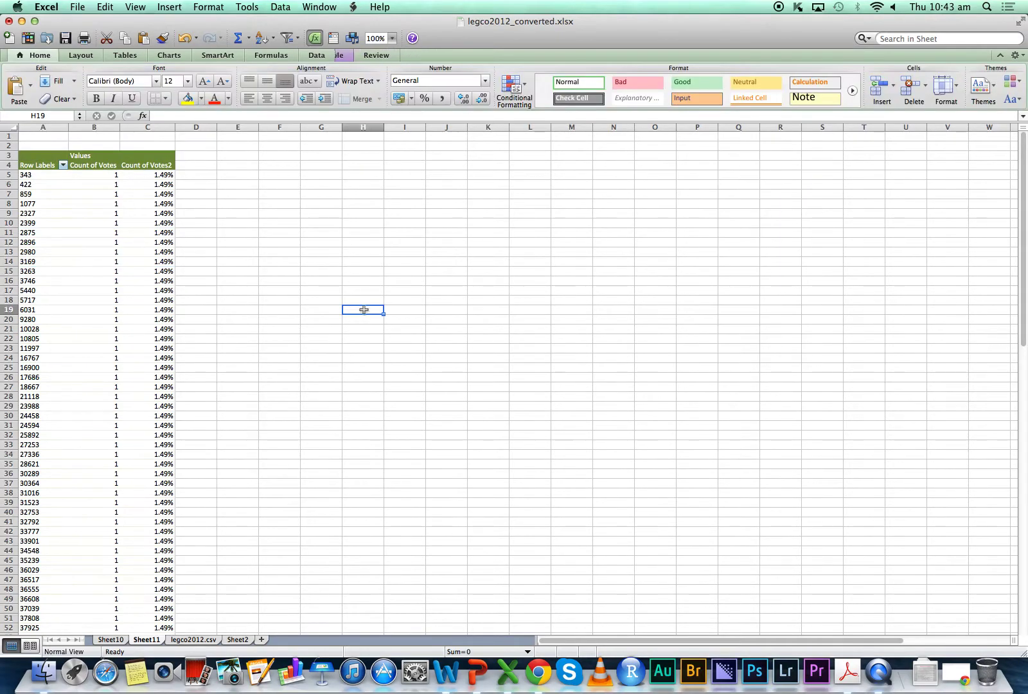
Step: Group the Votes row labels into ranges starting at 0, by 5000
left_click(30, 242)
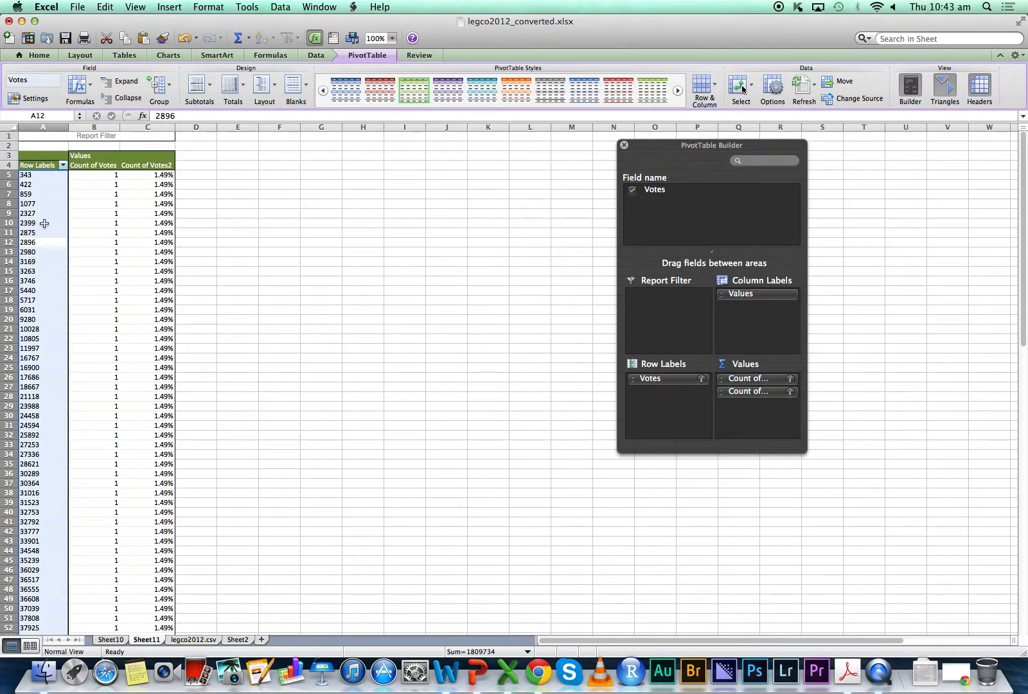
right_click(33, 261)
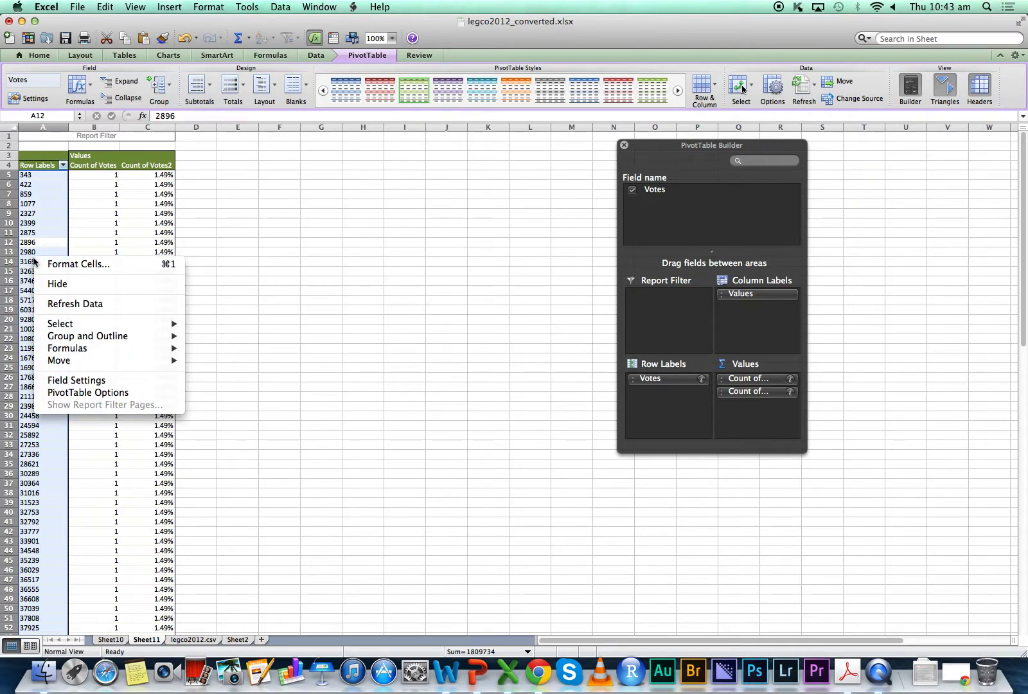
mouse_move(78, 341)
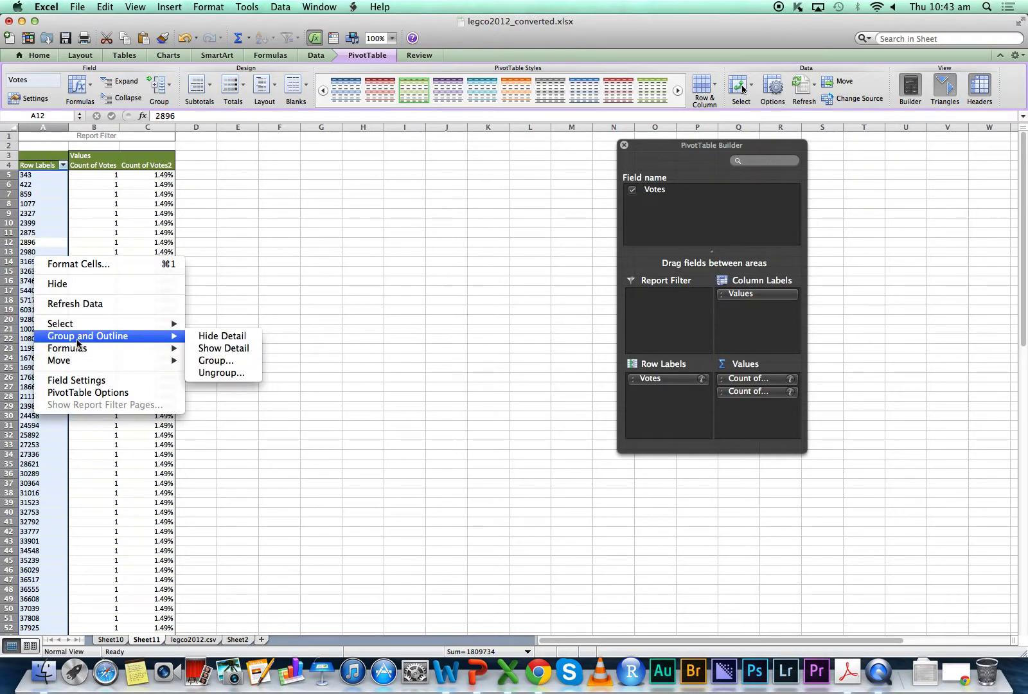
left_click(232, 360)
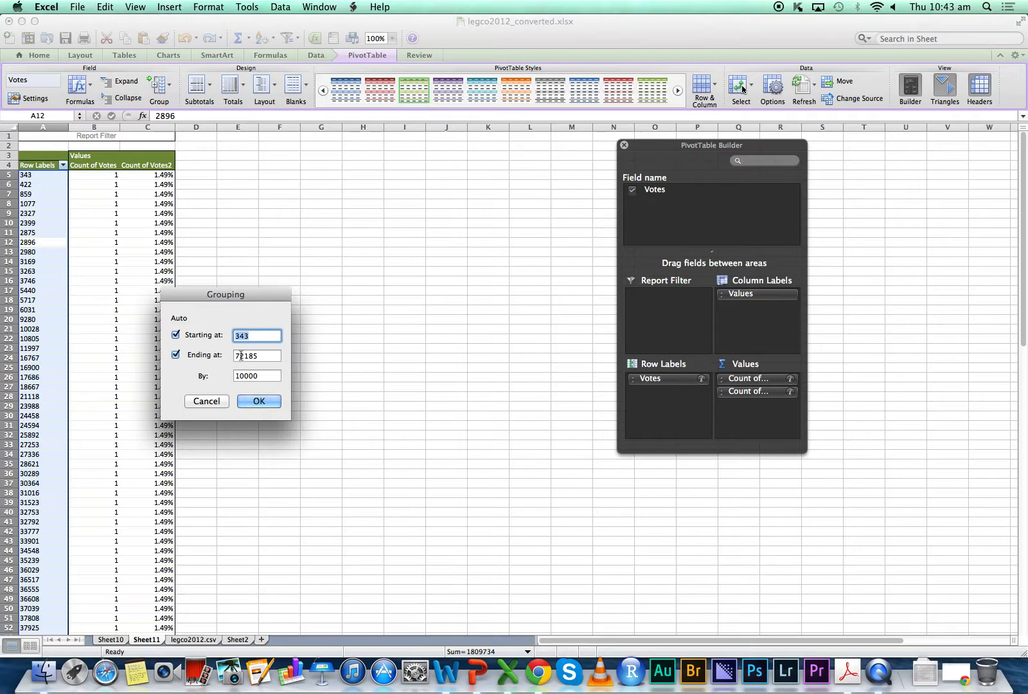
left_click(263, 338)
type("0")
key("Tab")
key("Tab")
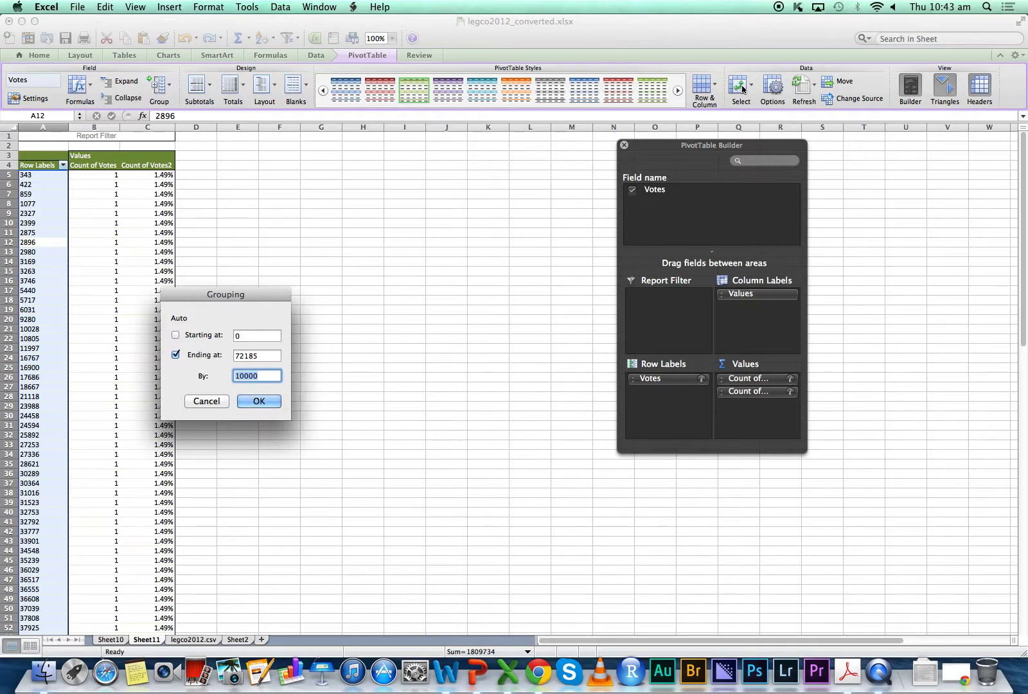
type("5000")
left_click(259, 401)
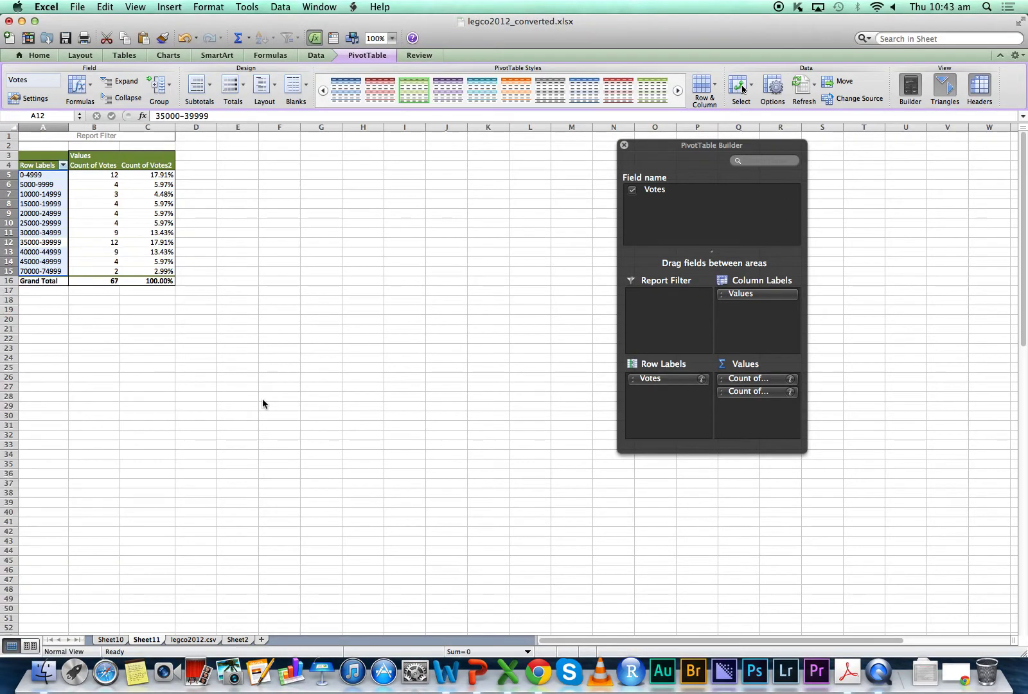
left_click(53, 234)
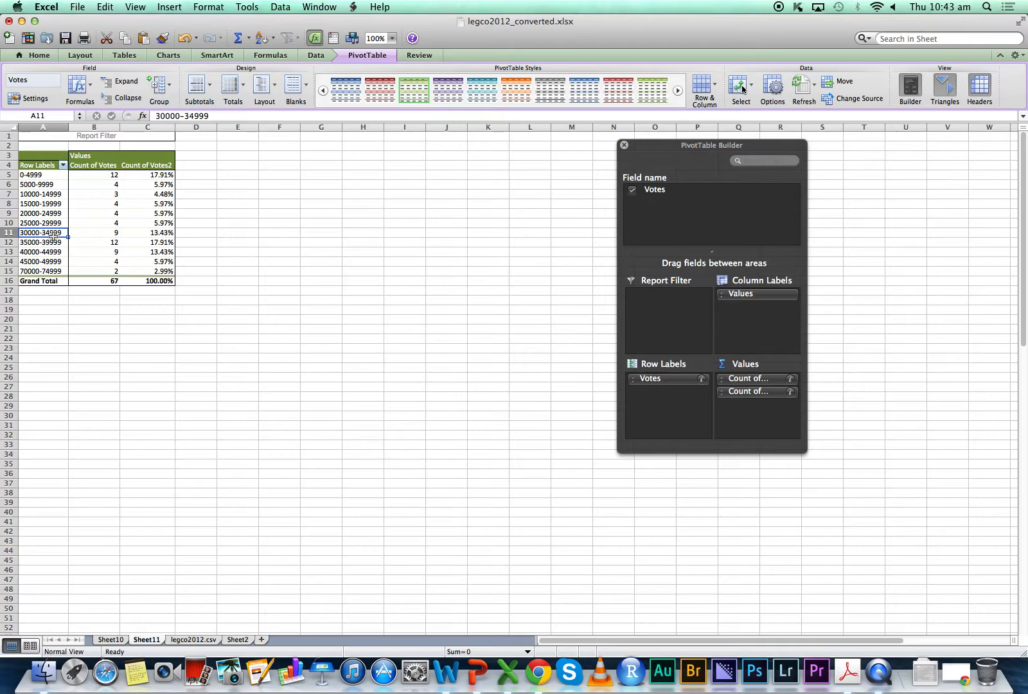
left_click(51, 195)
right_click(38, 242)
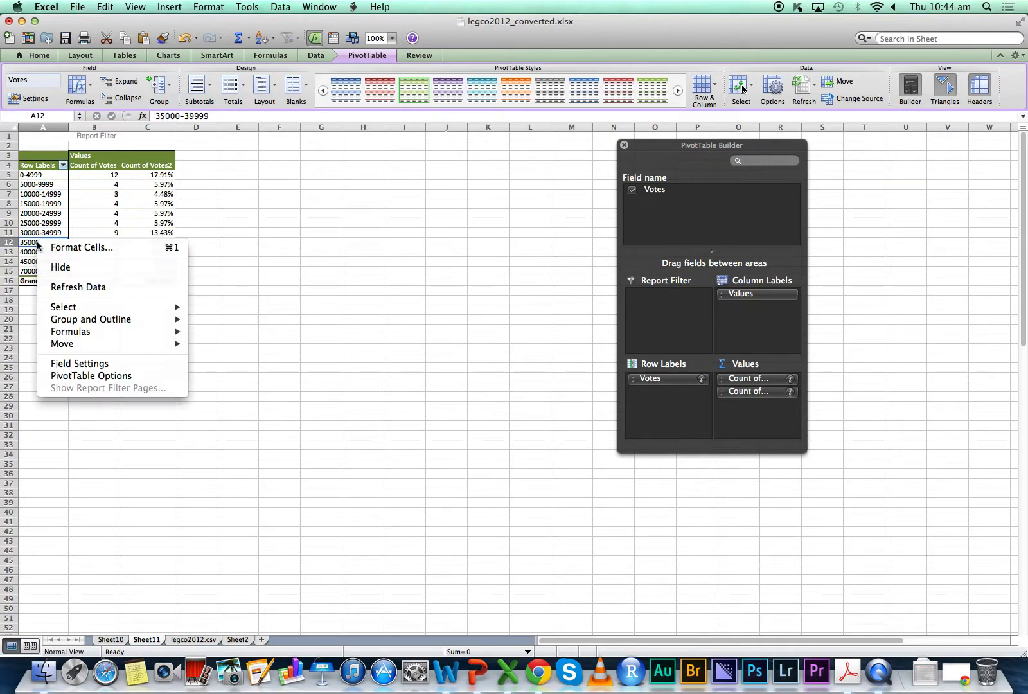
mouse_move(115, 332)
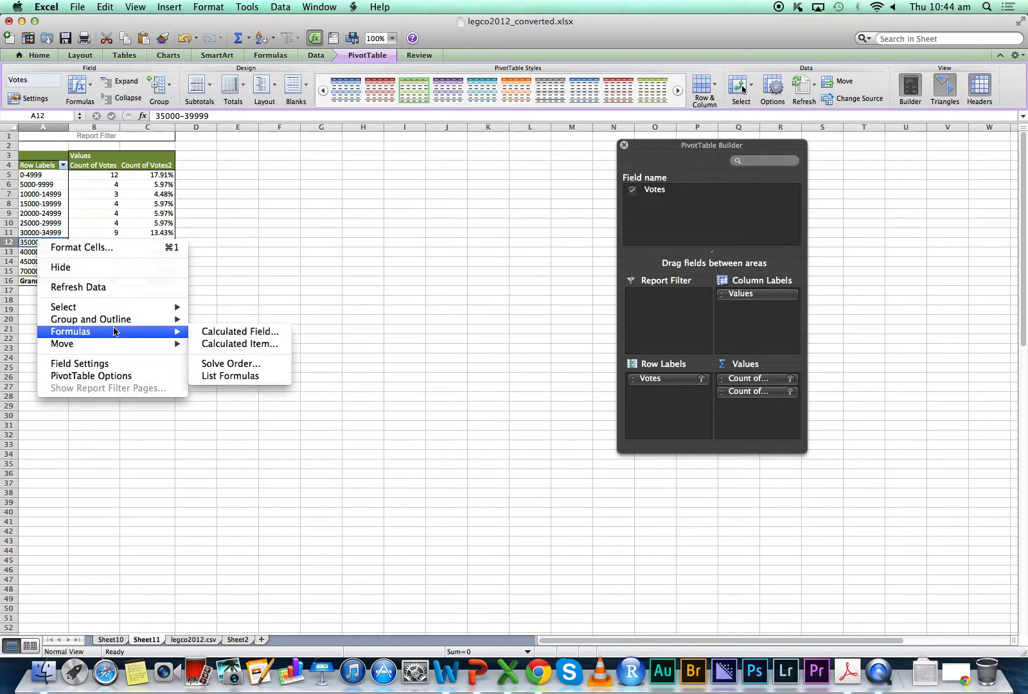
left_click(32, 219)
left_click(40, 204)
Step: Regroup the Votes row labels by 10000
left_click(45, 175)
right_click(48, 175)
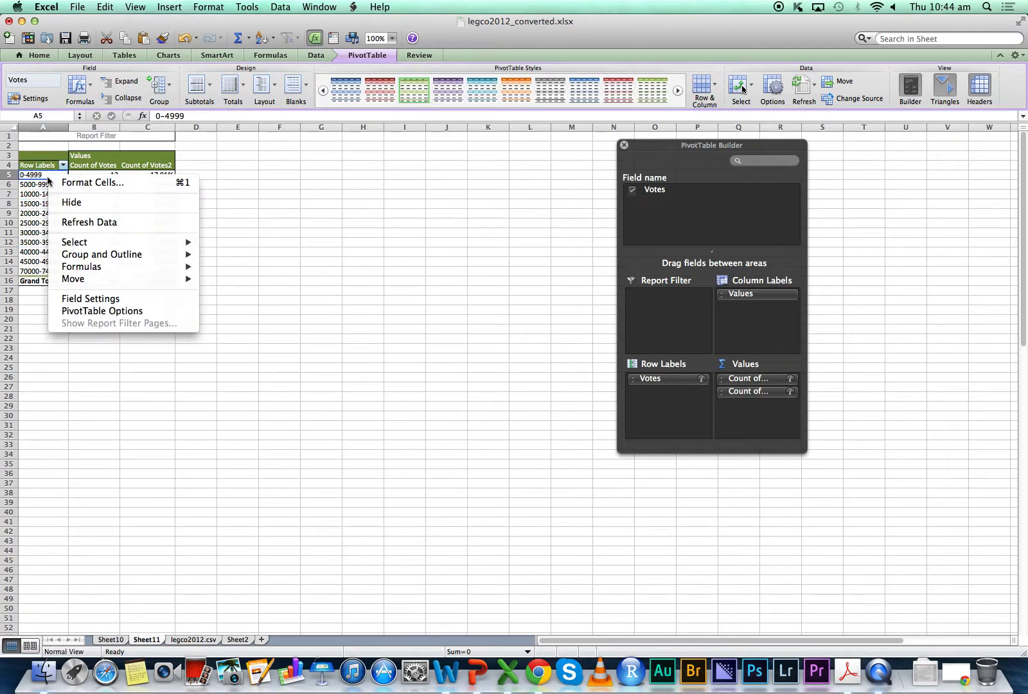
mouse_move(113, 260)
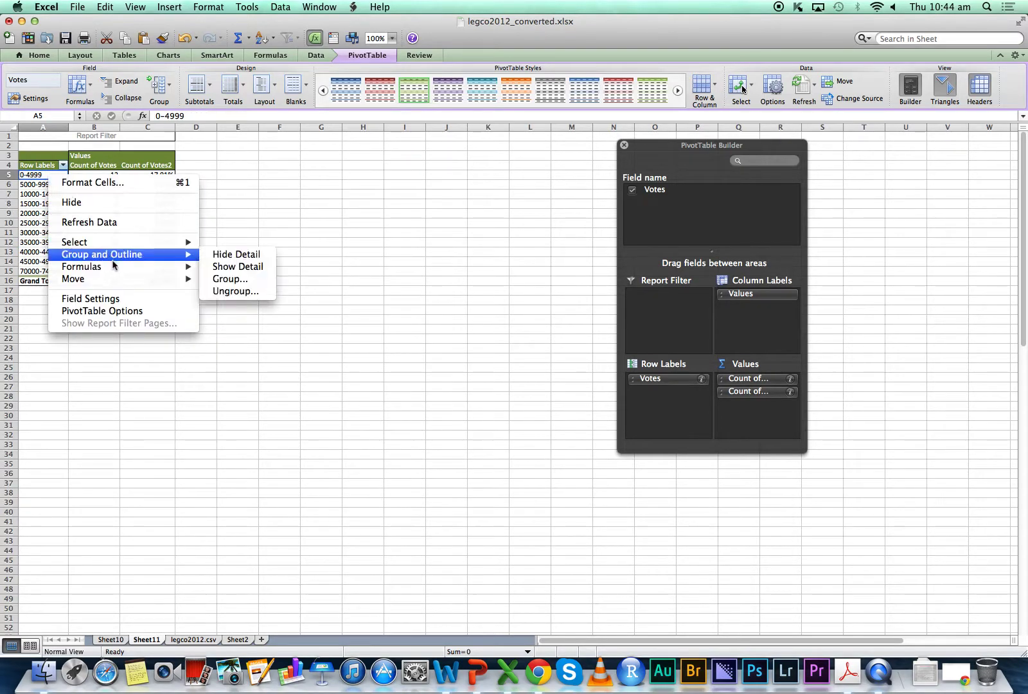
left_click(230, 278)
double_click(288, 334)
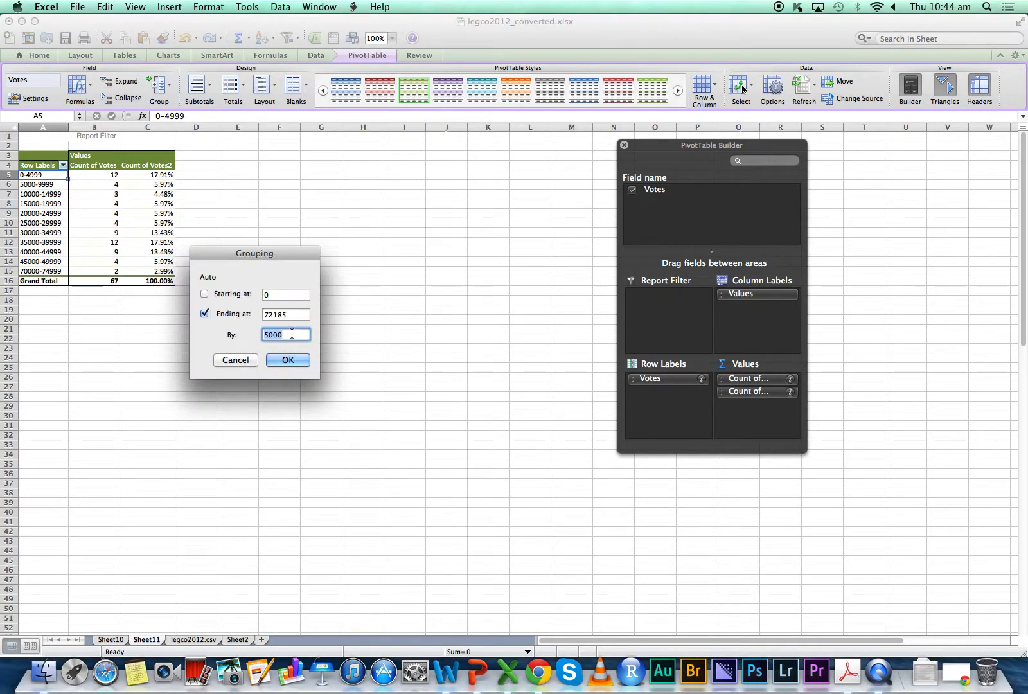
type("10000")
left_click(287, 362)
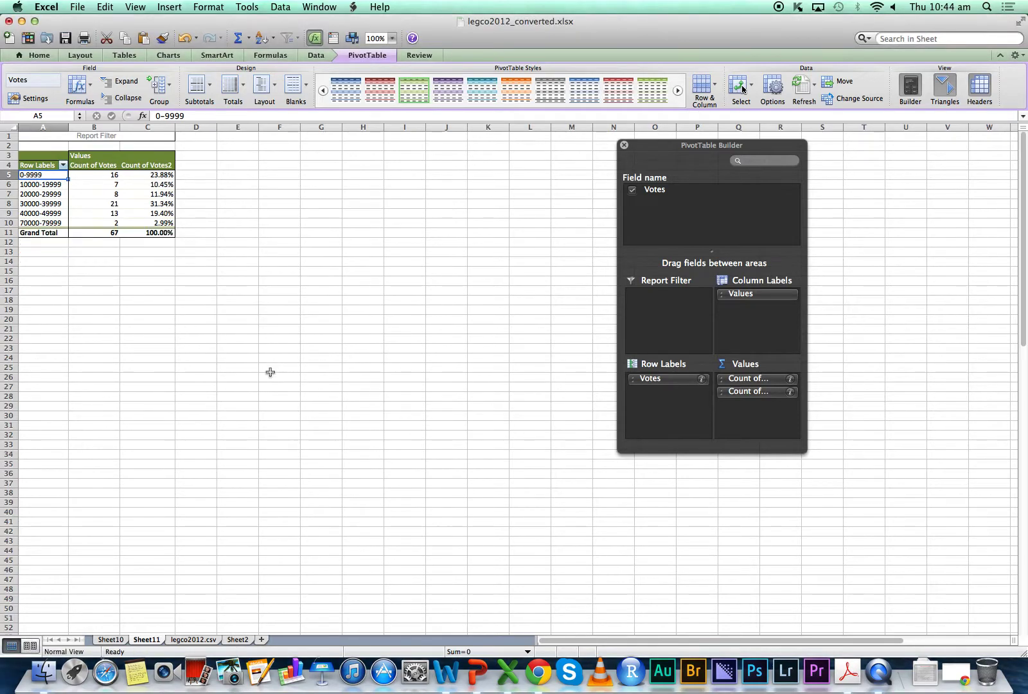
Step: Compare the grouped Votes frequencies with the individual constituency, allegiance, votes and seat records on the legco2012.csv sheet
left_click(29, 204)
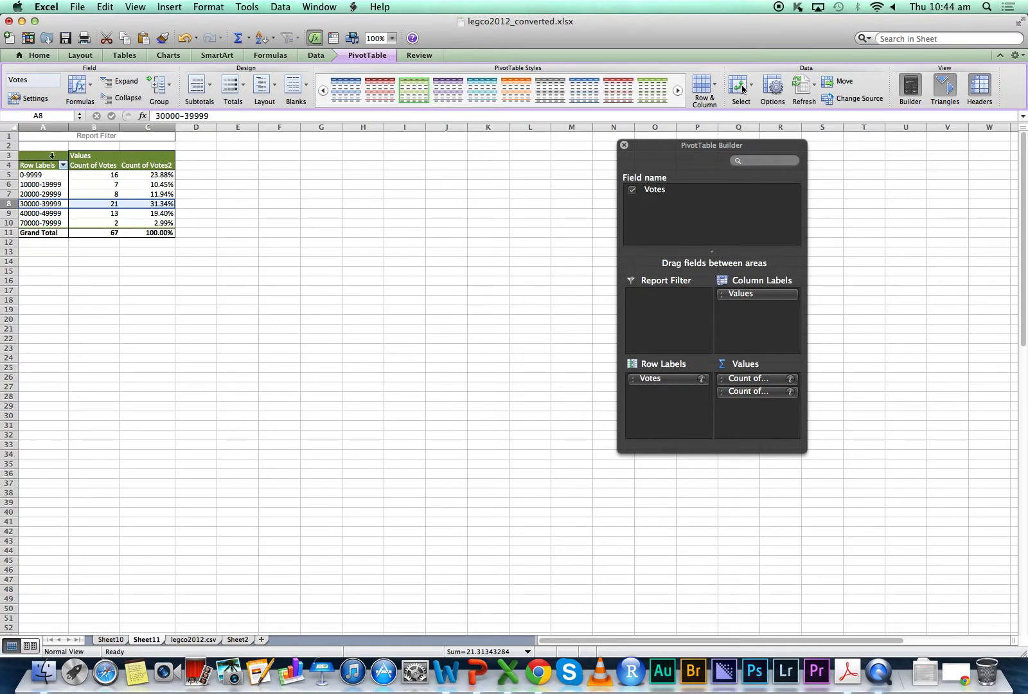
left_click(57, 223)
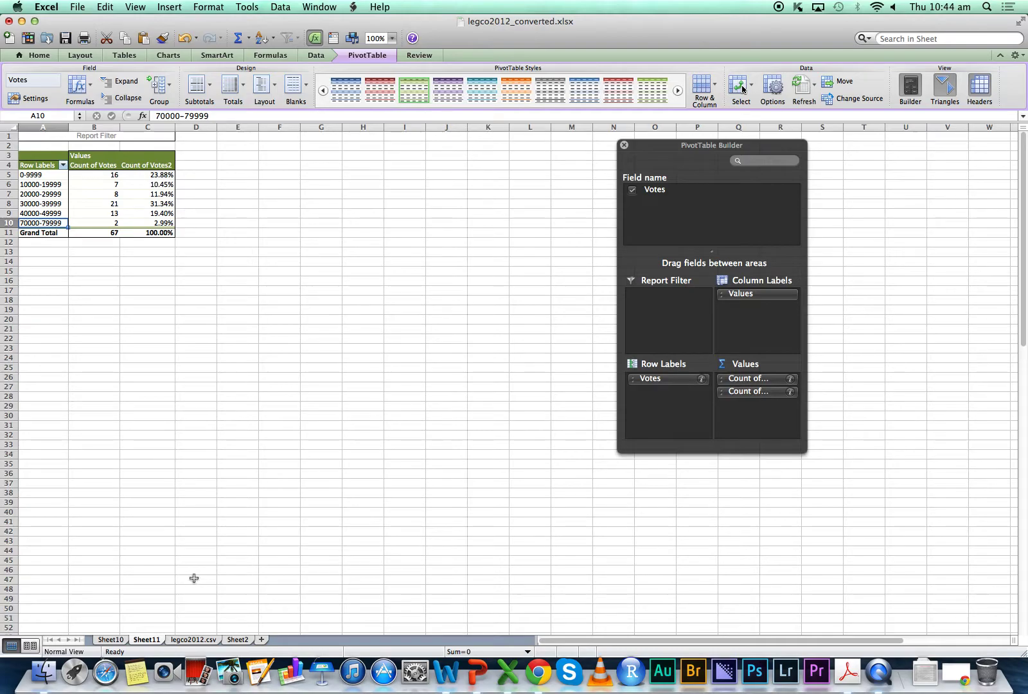
left_click(205, 640)
left_click(400, 393)
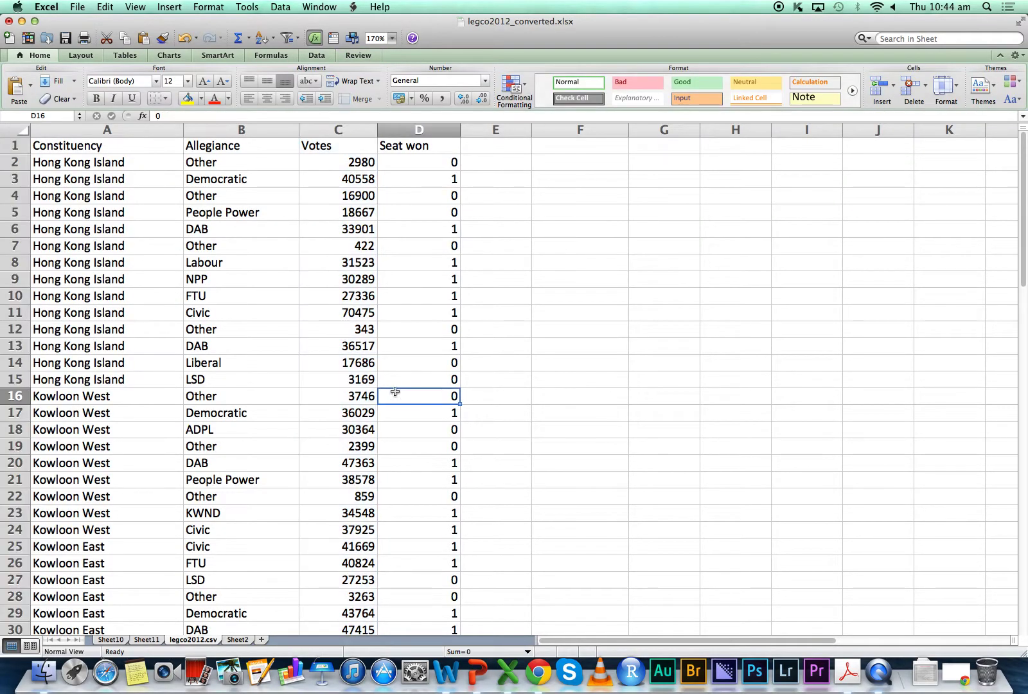
left_click(148, 640)
left_click(194, 640)
left_click(160, 640)
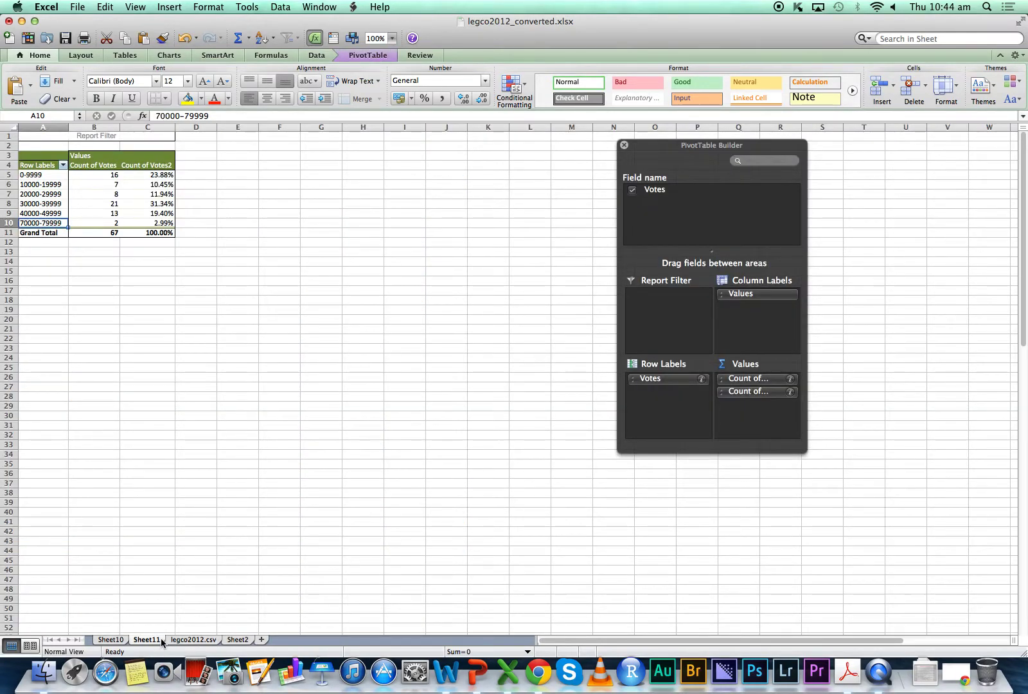
left_click(194, 640)
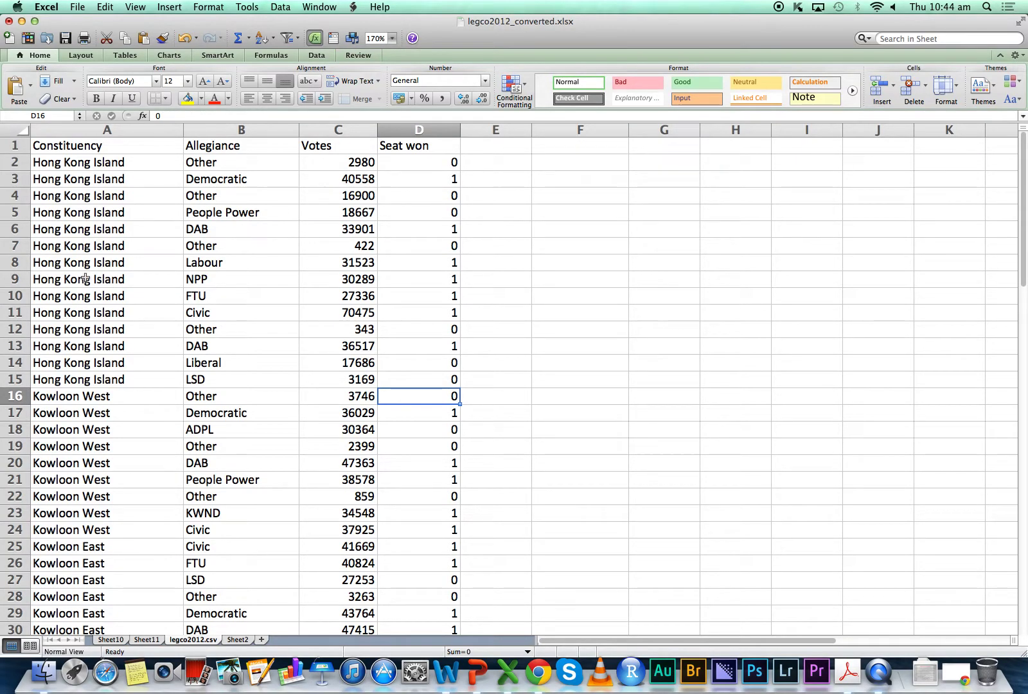
scroll(266, 412, "down", 15)
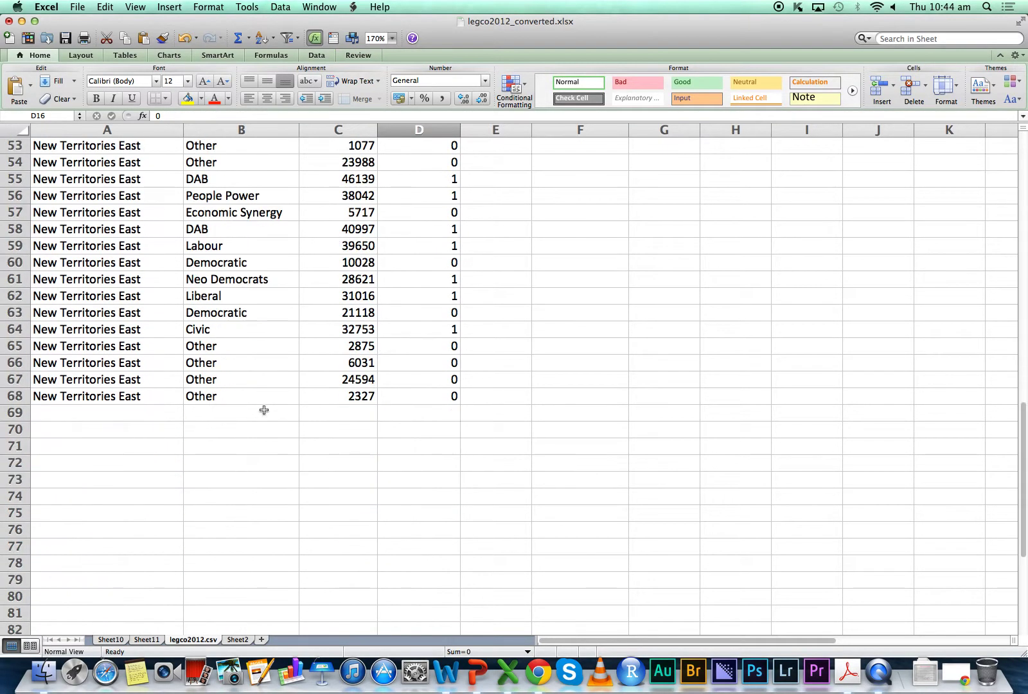
scroll(264, 408, "up", 10)
scroll(265, 406, "up", 5)
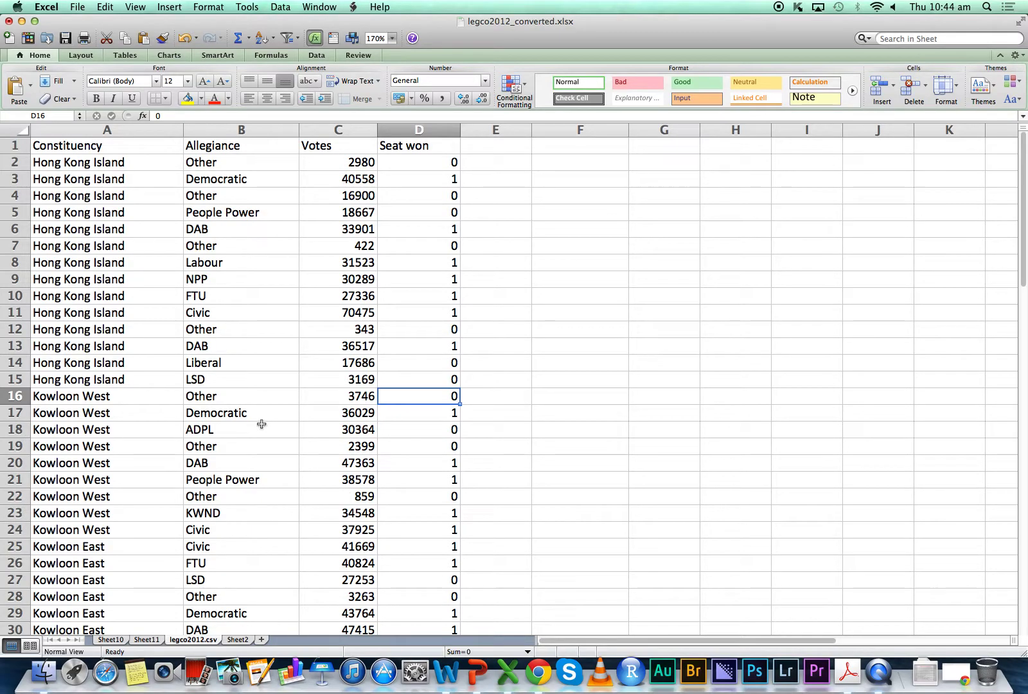
scroll(262, 421, "down", 7)
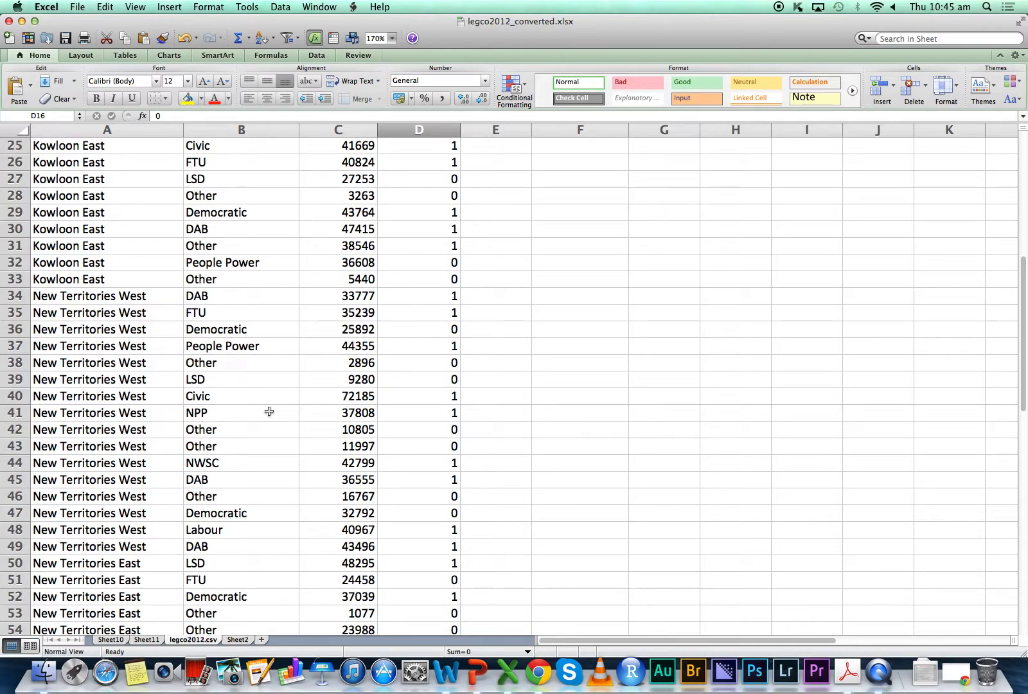
Step: Return to the grouped Votes PivotTable on Sheet11 and magnify the sheet to 150%
left_click(233, 640)
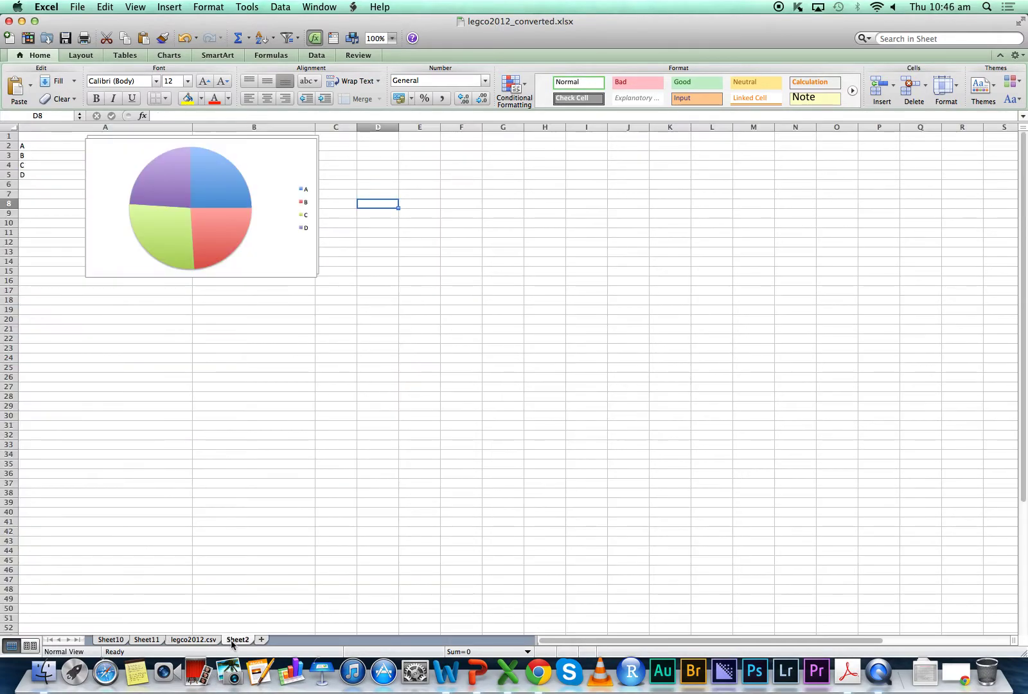
left_click(152, 634)
left_click(151, 639)
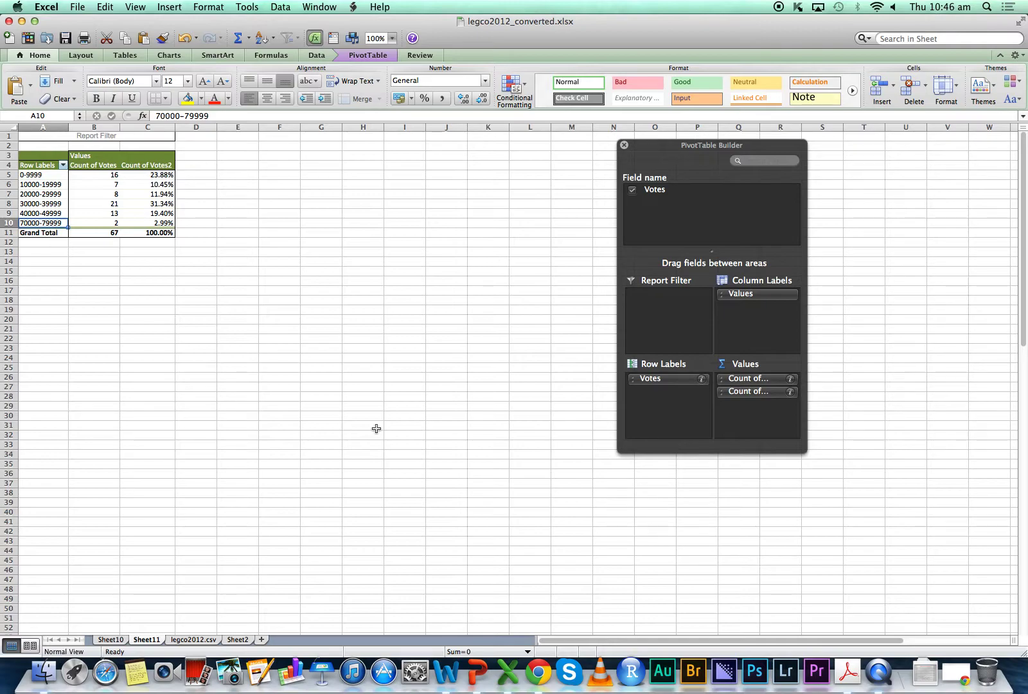
left_click(315, 57)
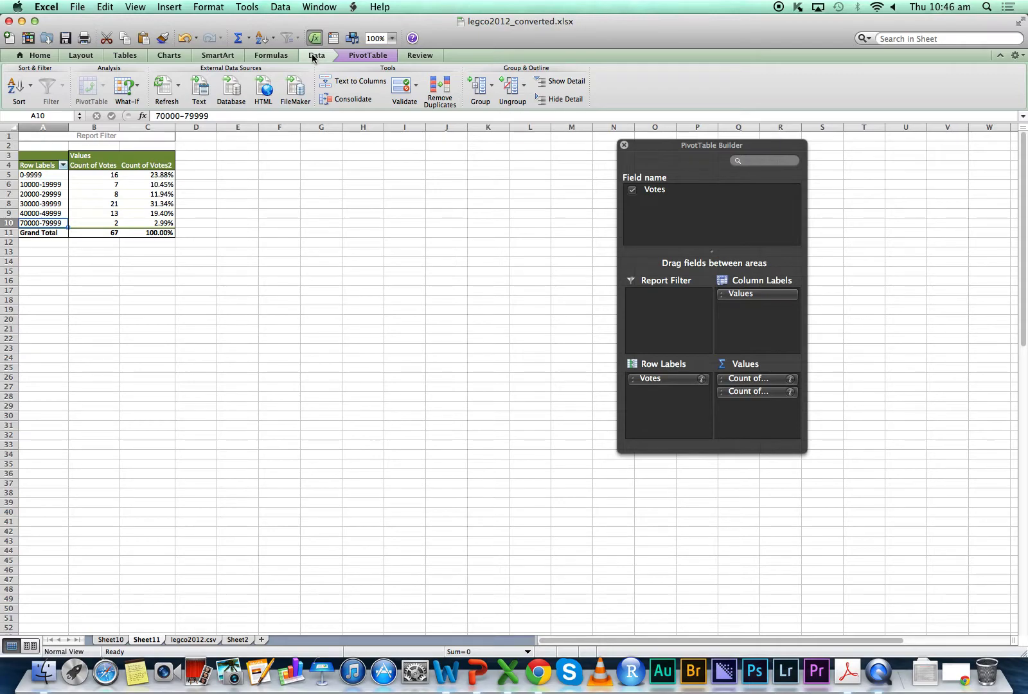
left_click(135, 7)
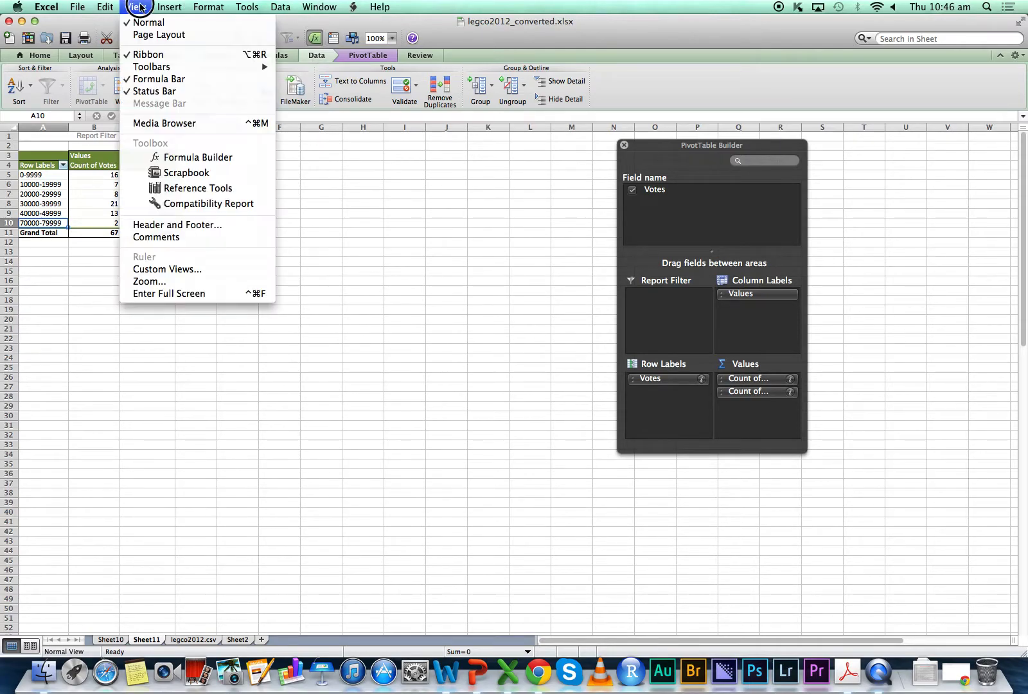
left_click(238, 280)
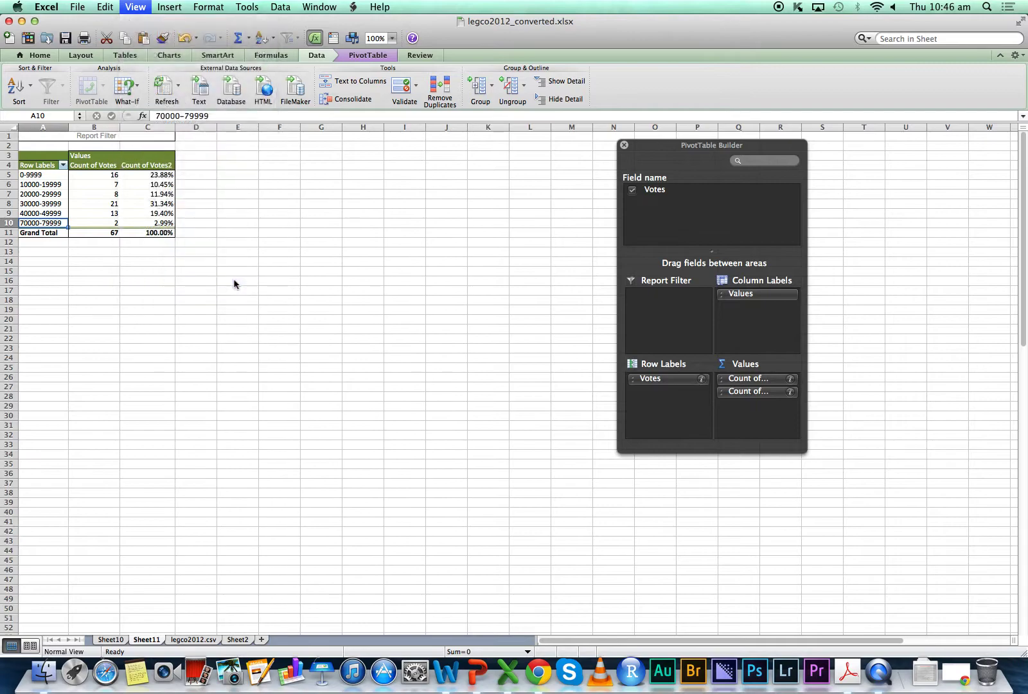
left_click(230, 147)
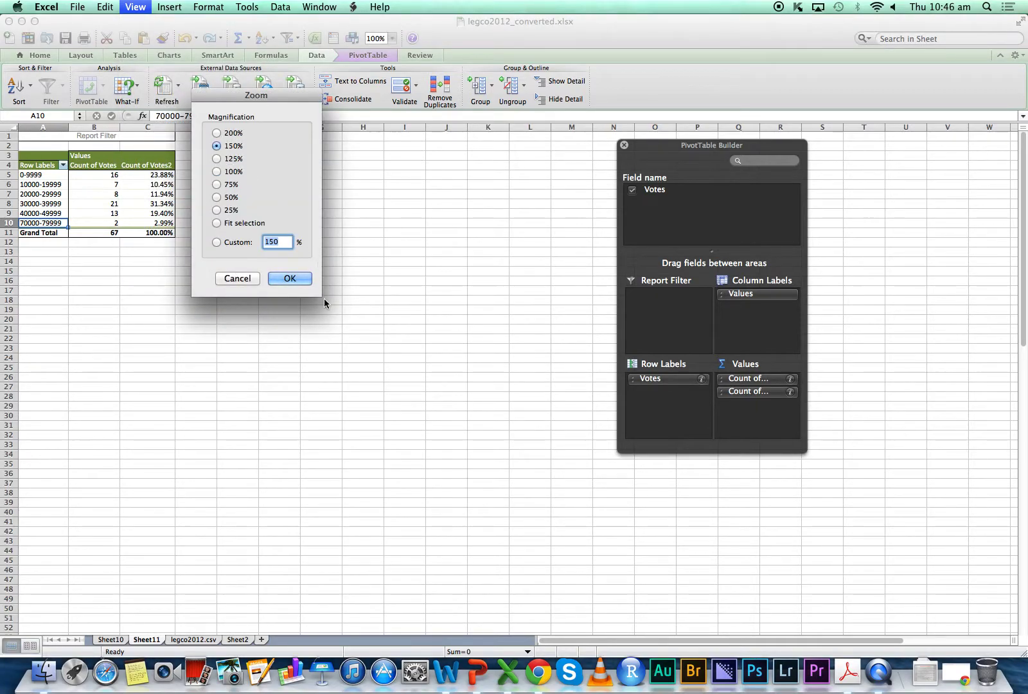
left_click(290, 279)
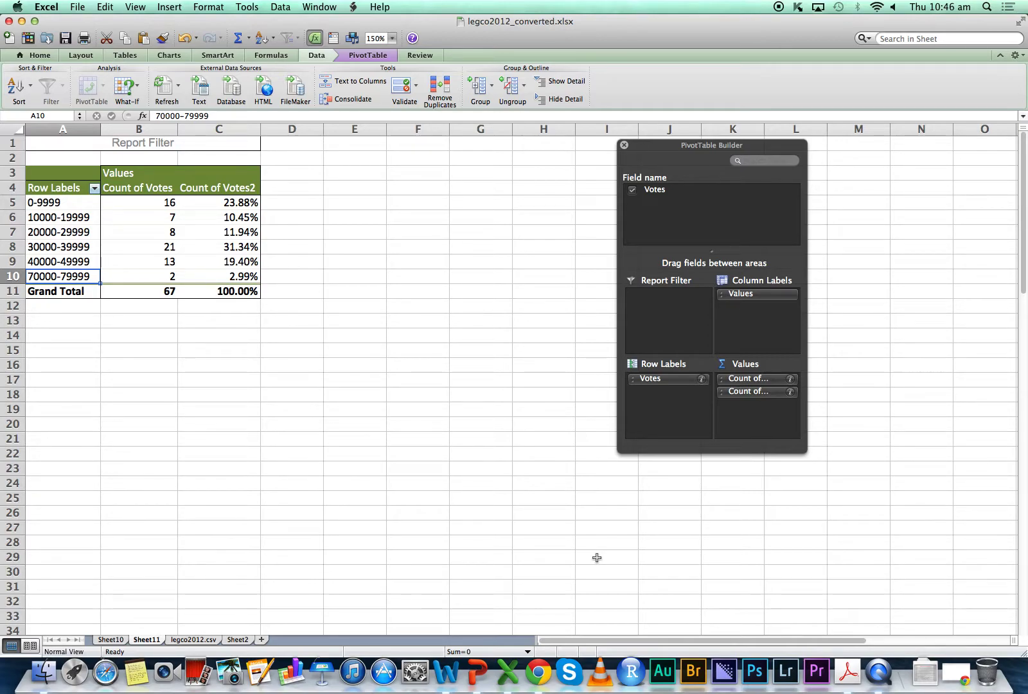
Step: Switch to Word to review the Level of measurement table, and return to the Votes PivotTable in Excel
left_click(443, 685)
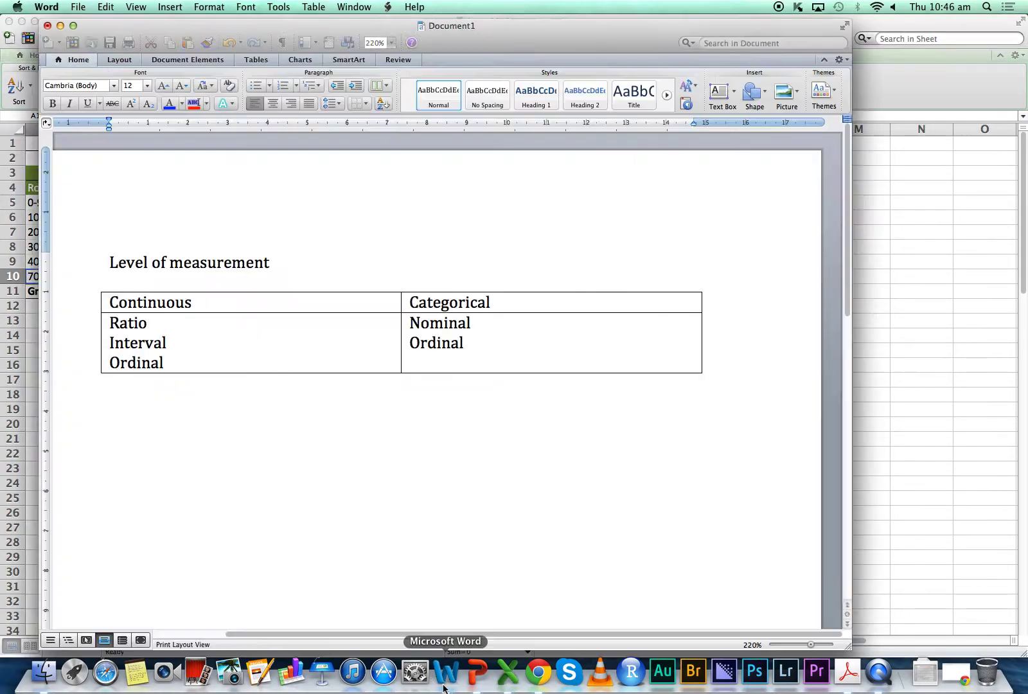
scroll(446, 521, "down", 1)
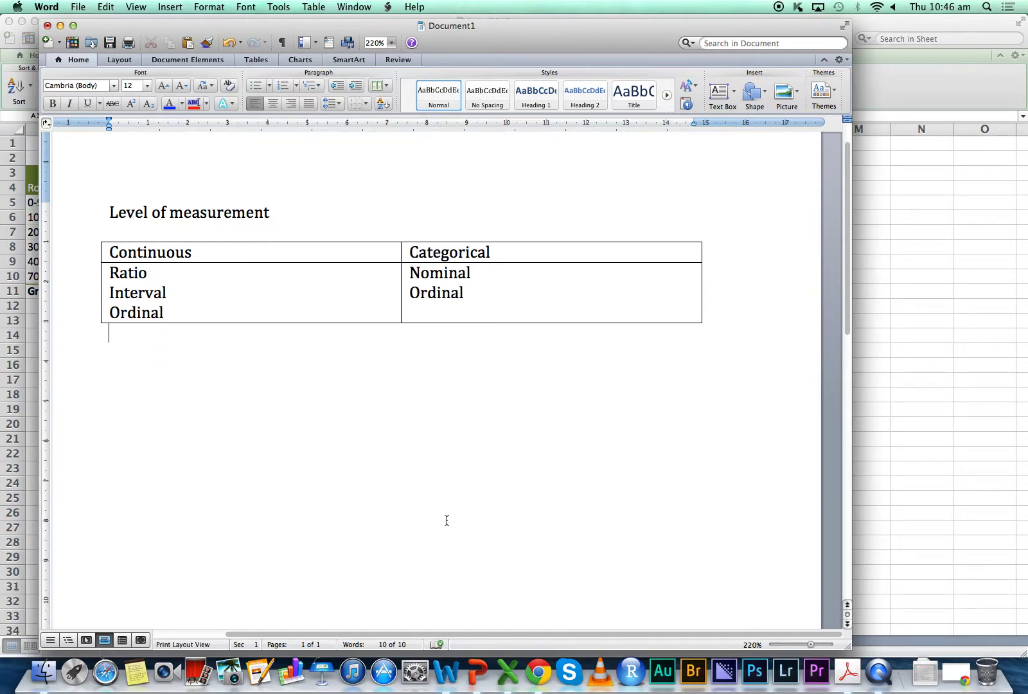
left_click(895, 442)
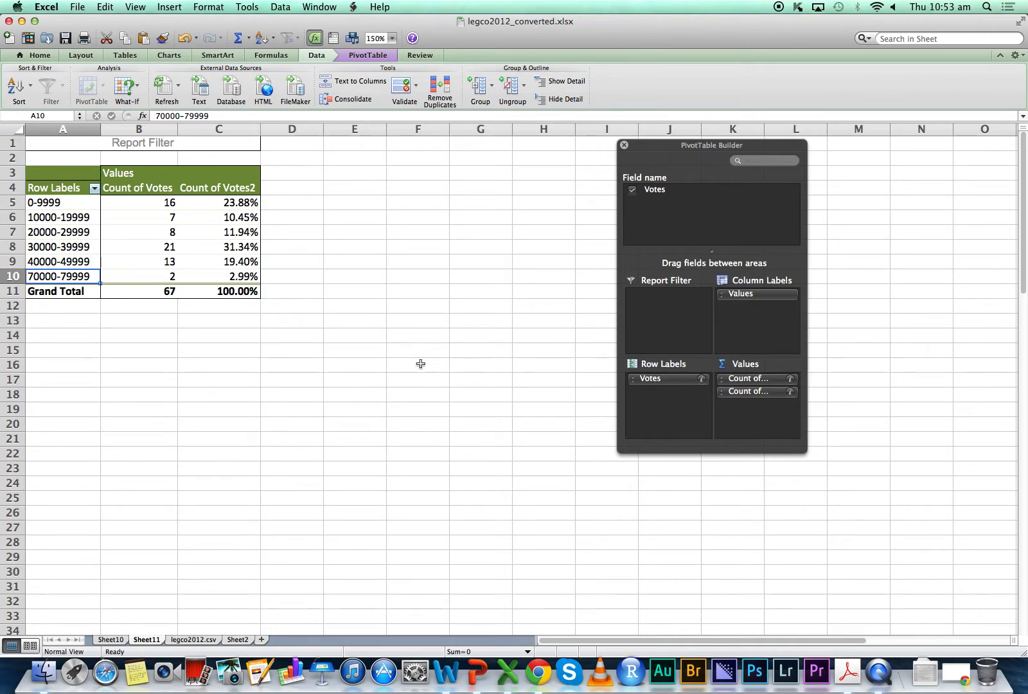
Step: Delete Sheet11, which holds the grouped Votes PivotTable, from the workbook
left_click(59, 245)
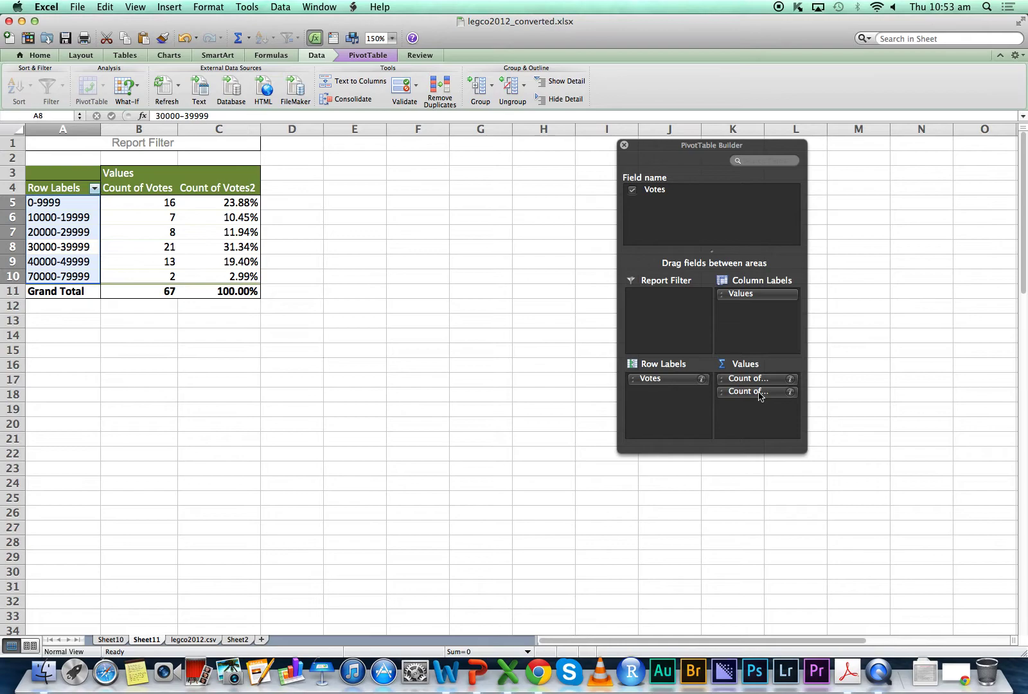
right_click(142, 640)
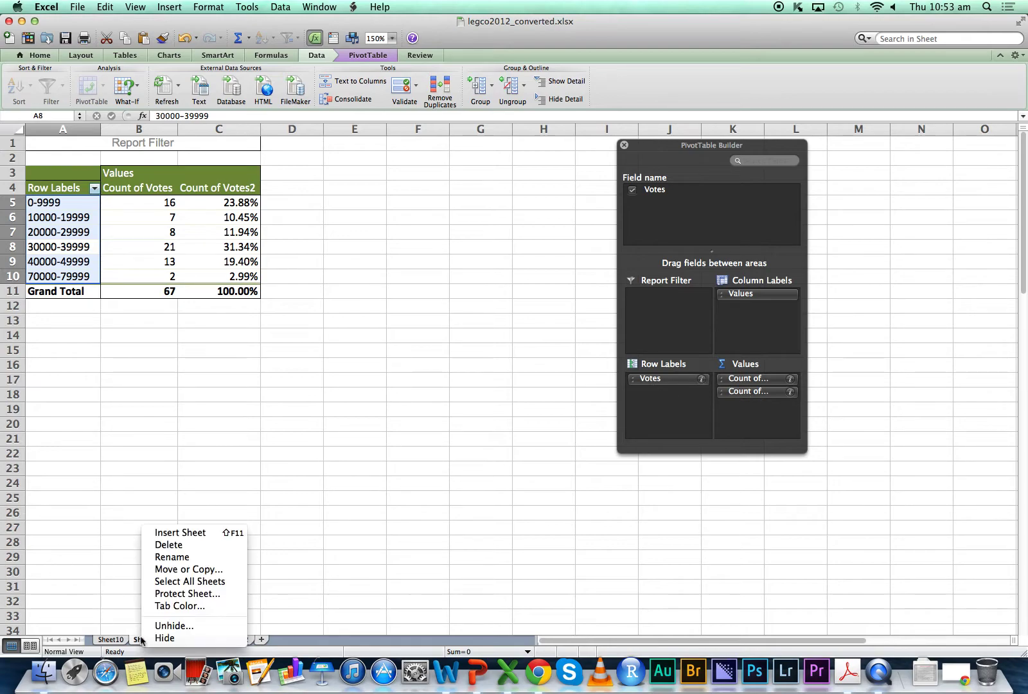
left_click(194, 550)
left_click(616, 362)
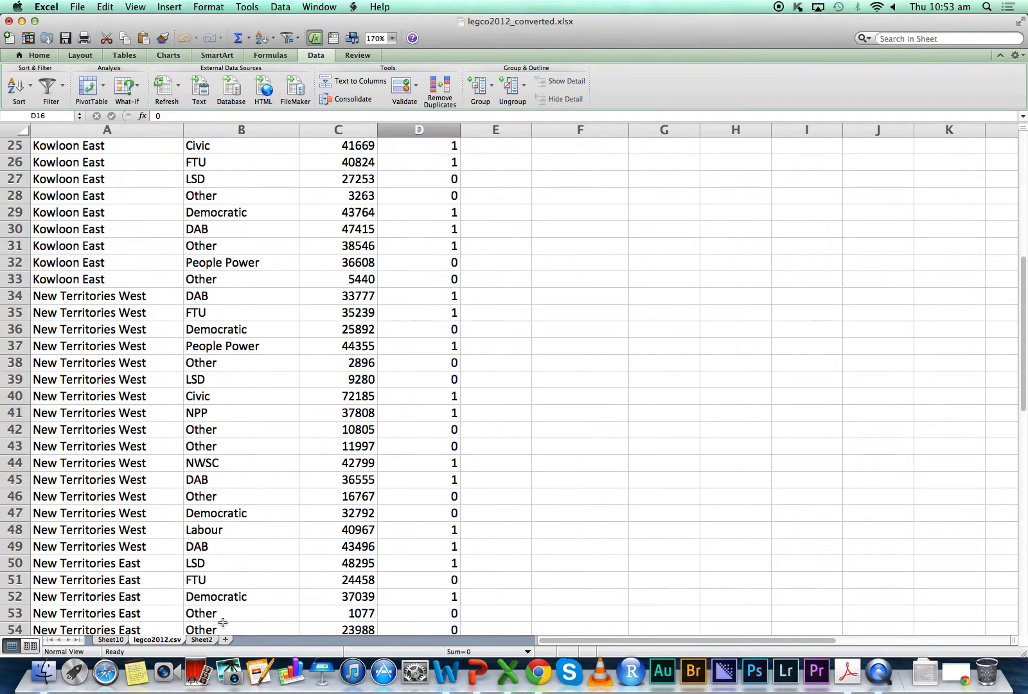
Step: Create a new PivotTable from the whole Votes column, header included, on the legco2012.csv sheet
scroll(338, 480, "up", 10)
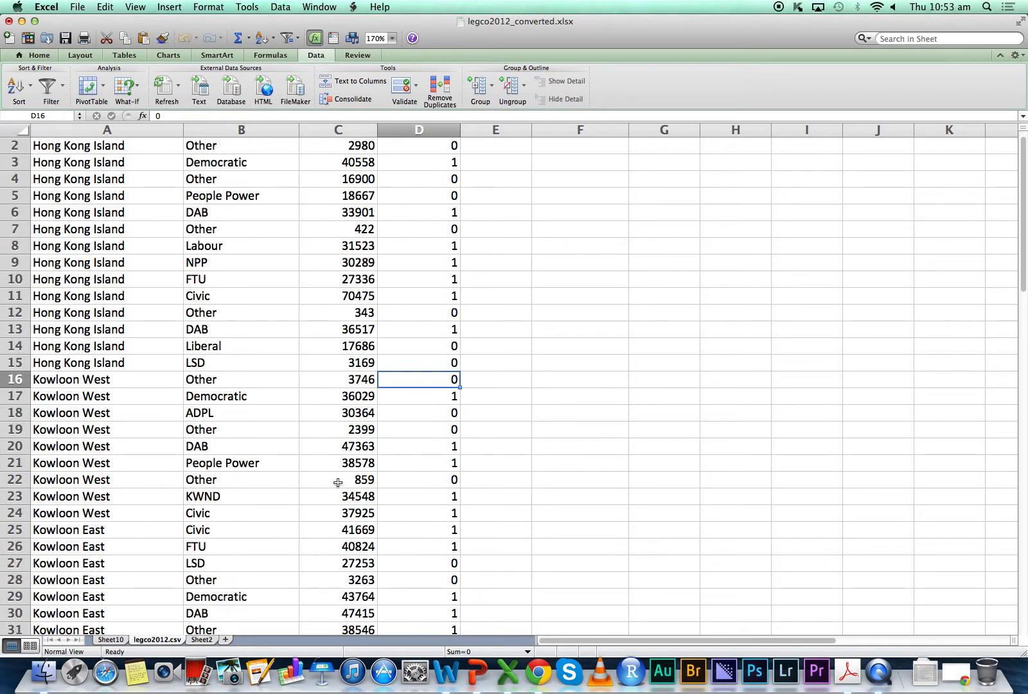
scroll(338, 482, "down", 15)
left_click_drag(342, 367, 359, 4)
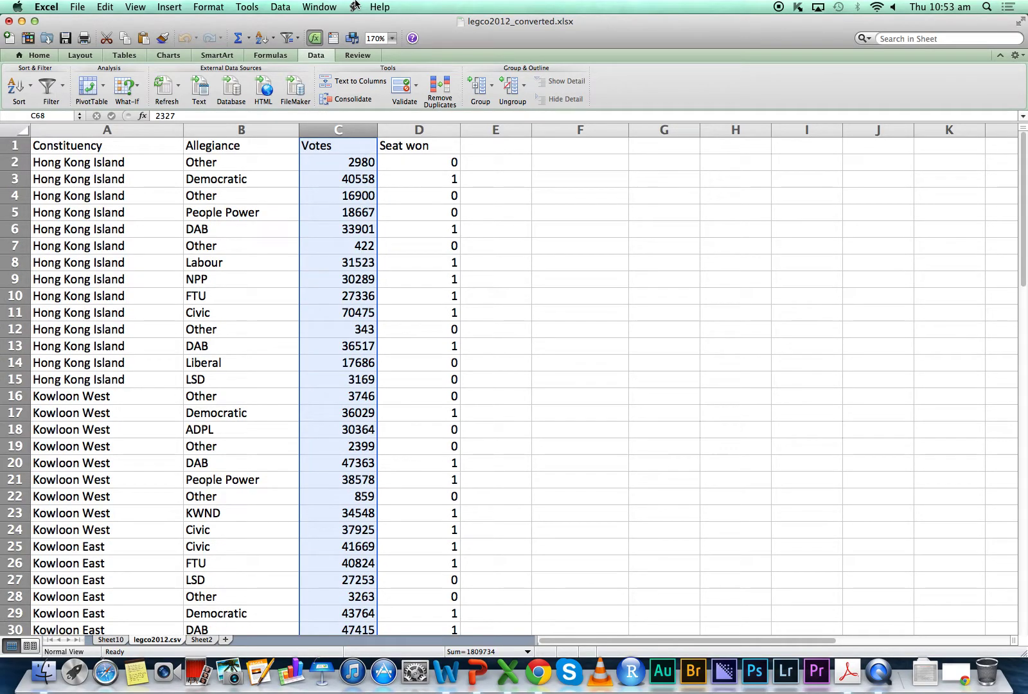
left_click(89, 86)
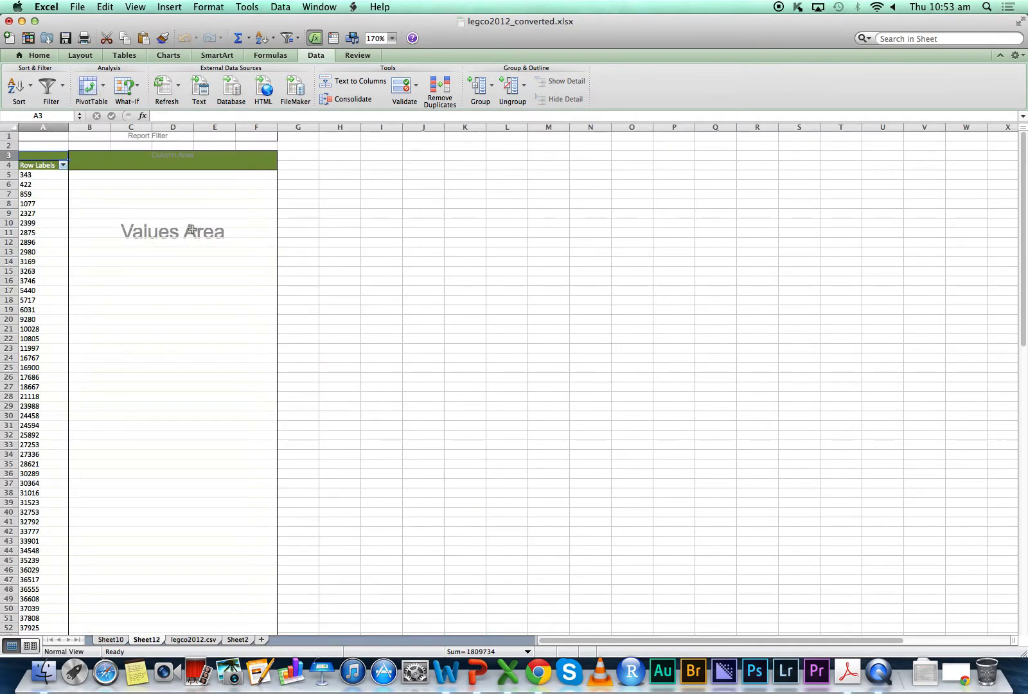
Step: Place the Votes field in both the row labels and the values of the new PivotTable
left_click_drag(683, 378, 463, 318)
left_click_drag(654, 189, 685, 357)
left_click_drag(651, 195, 759, 390)
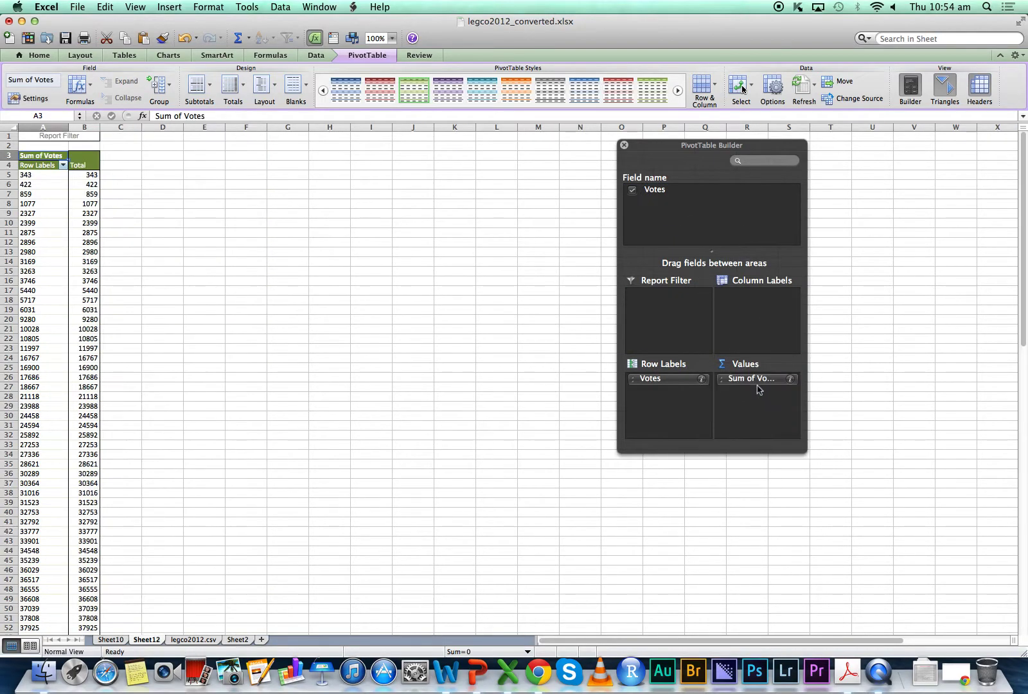
Step: Summarize the Votes value field by Count instead of Sum
left_click(790, 379)
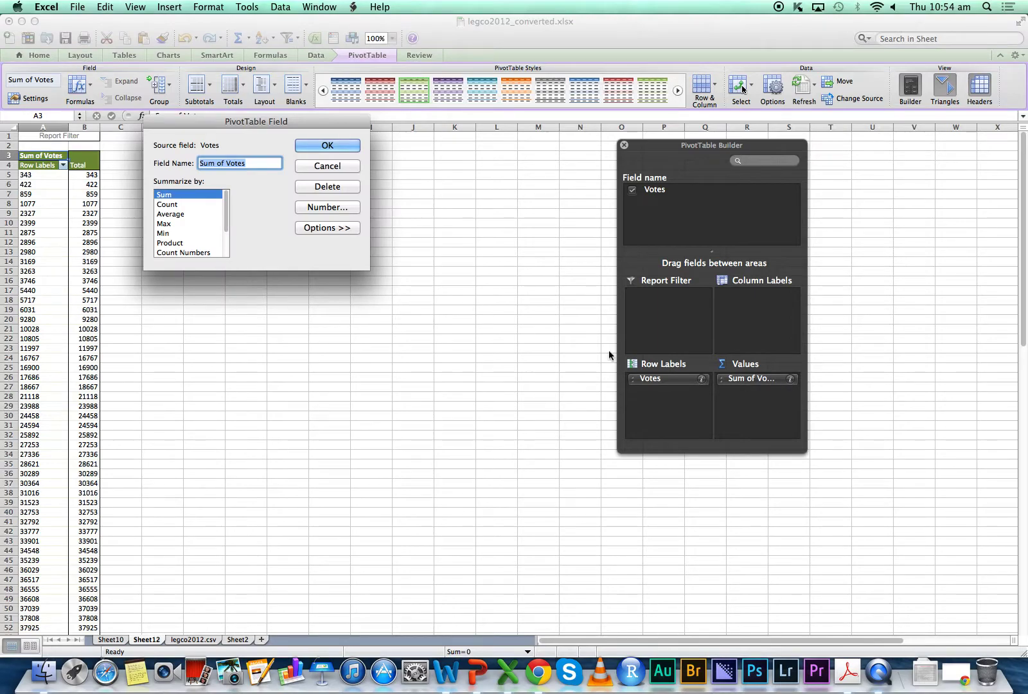
left_click(328, 169)
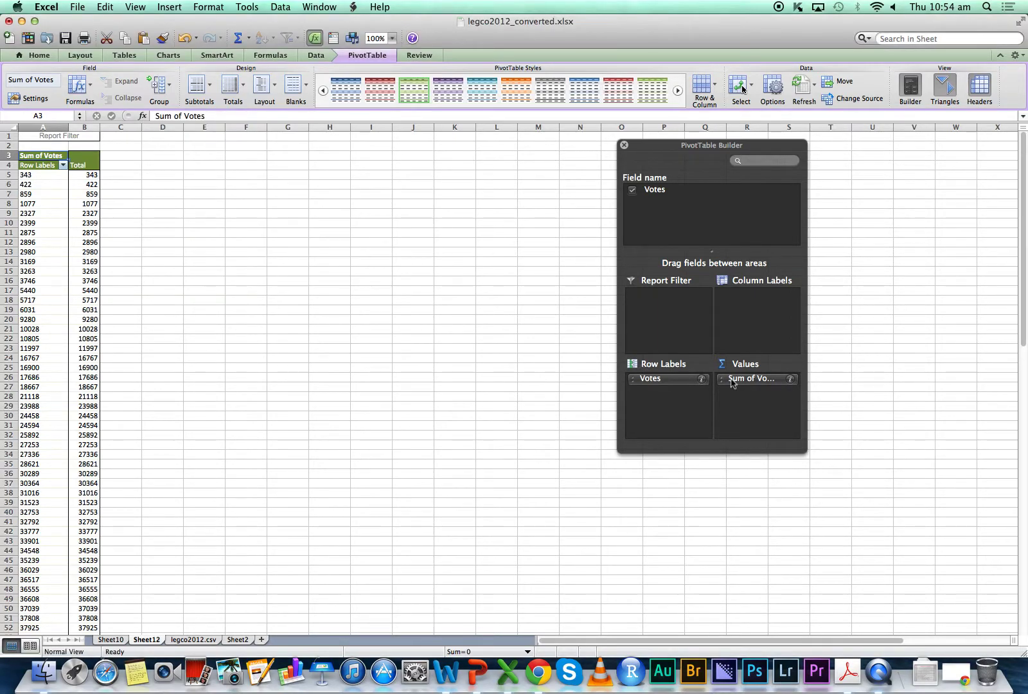
left_click(790, 379)
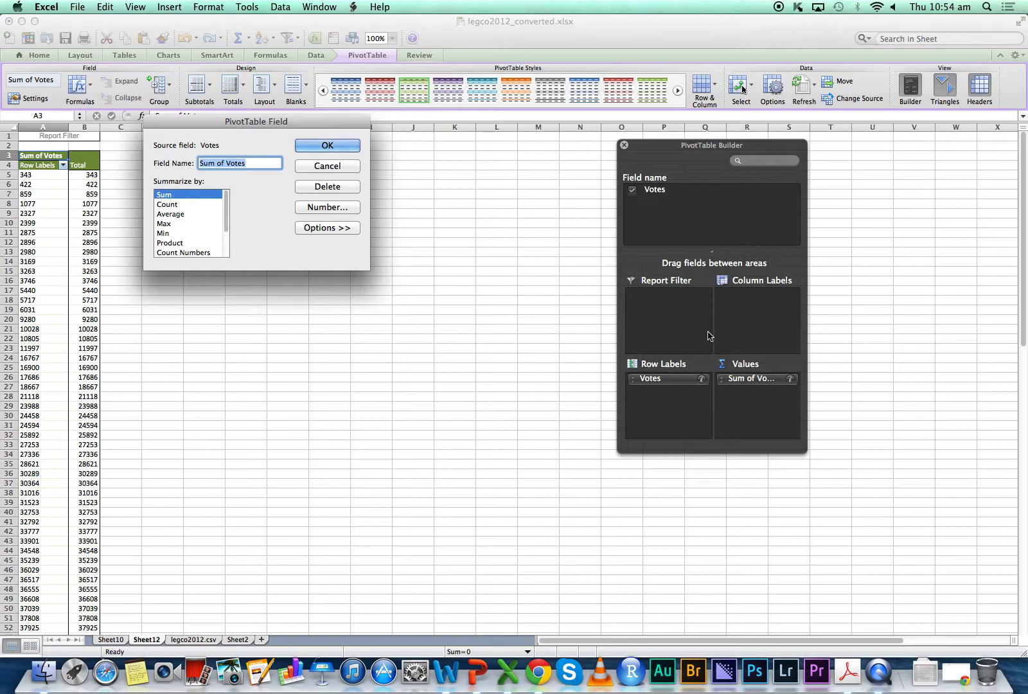
left_click(177, 204)
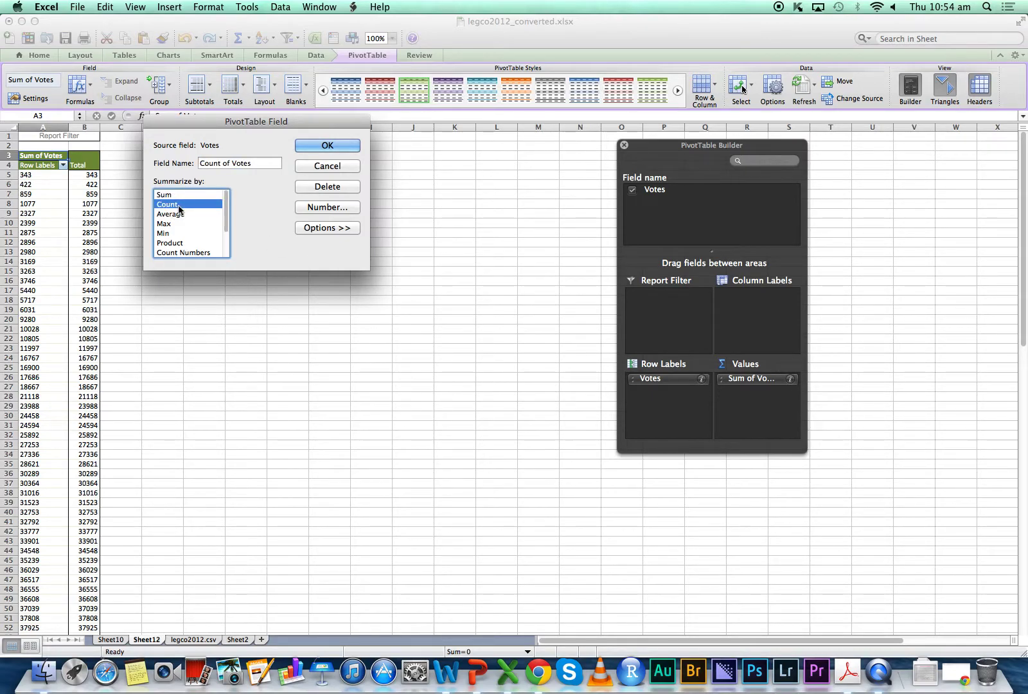
left_click(327, 145)
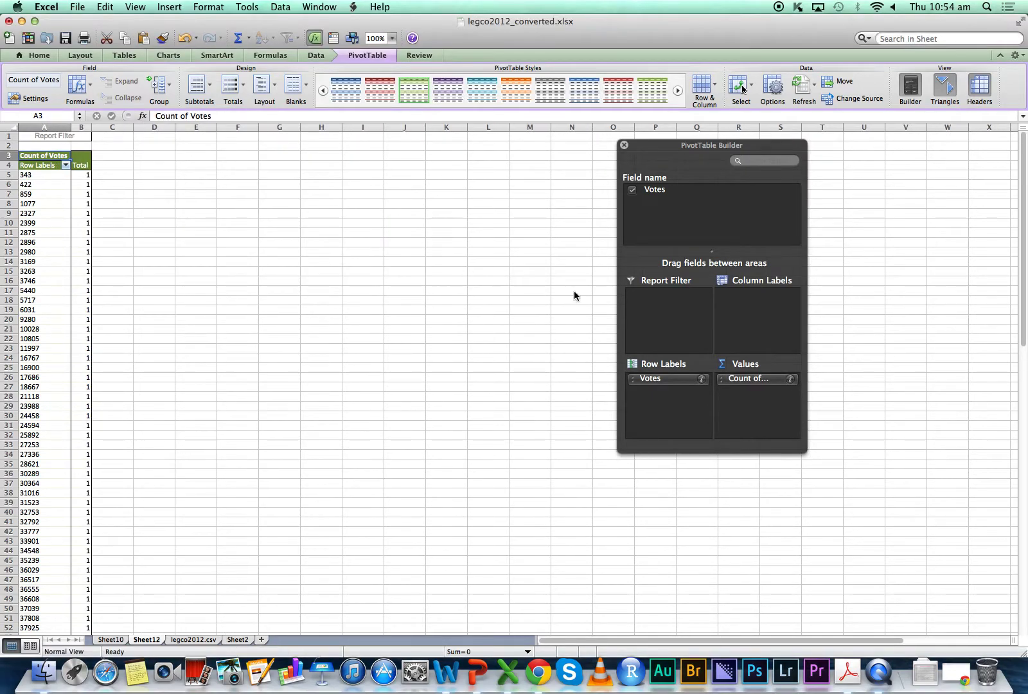
Step: Add Votes as a second value field, summarized by Count and shown as % of column
left_click_drag(660, 194, 787, 404)
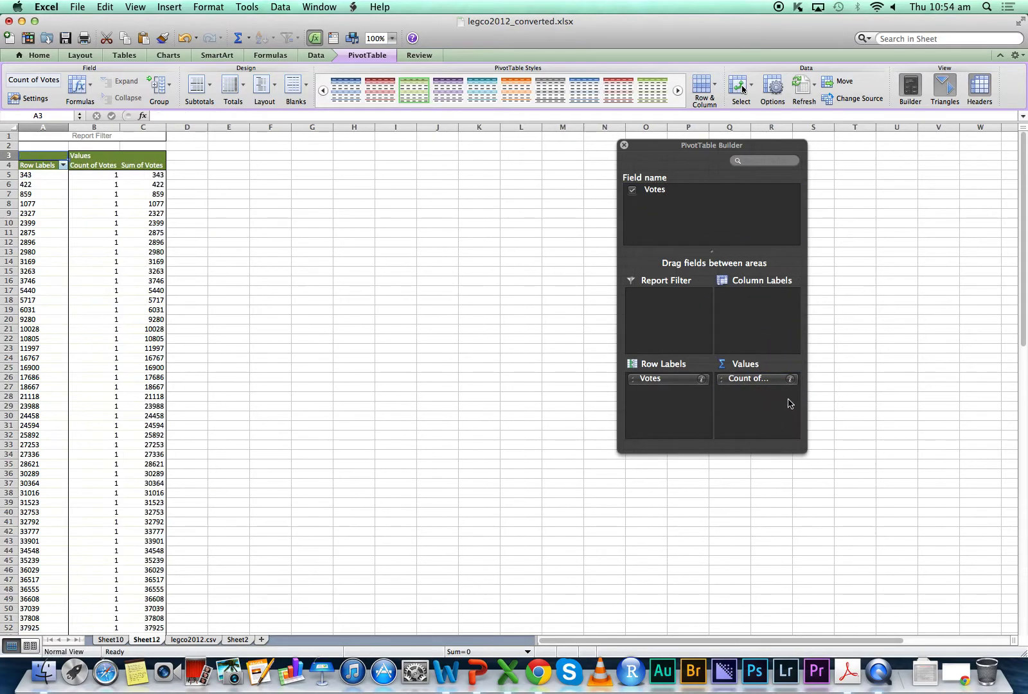
left_click(790, 392)
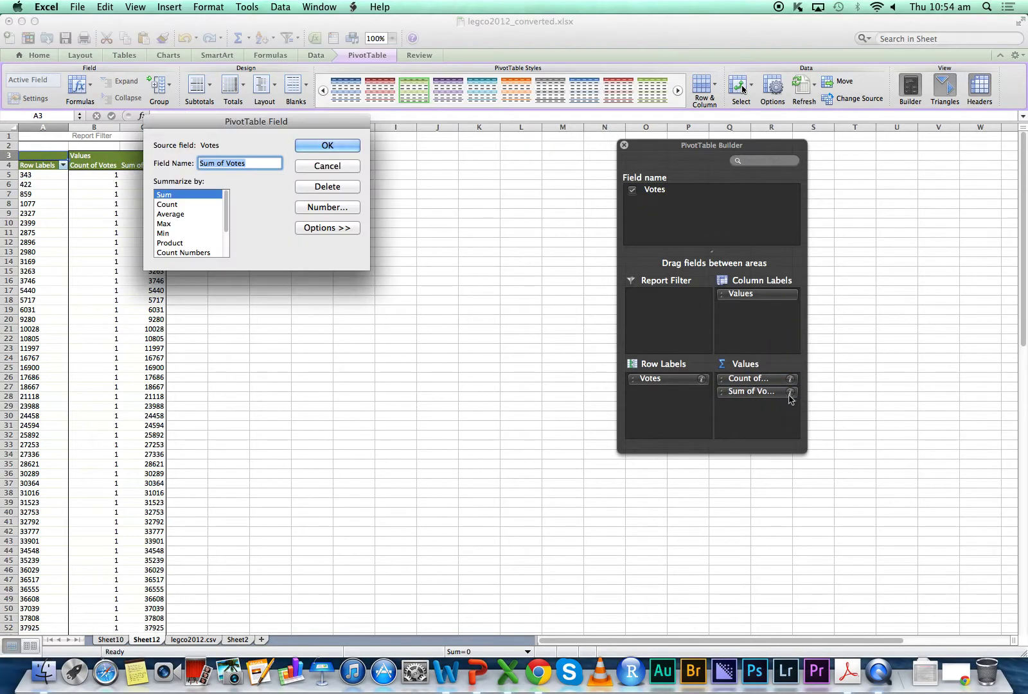
left_click(201, 204)
left_click(327, 228)
left_click(206, 287)
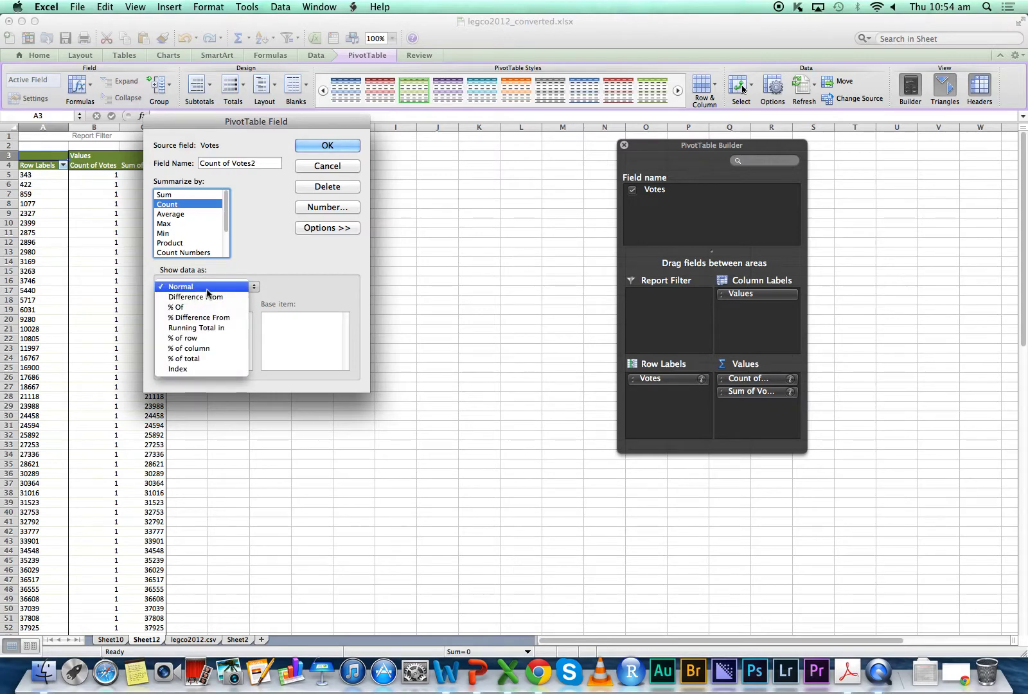
left_click(202, 348)
left_click(328, 146)
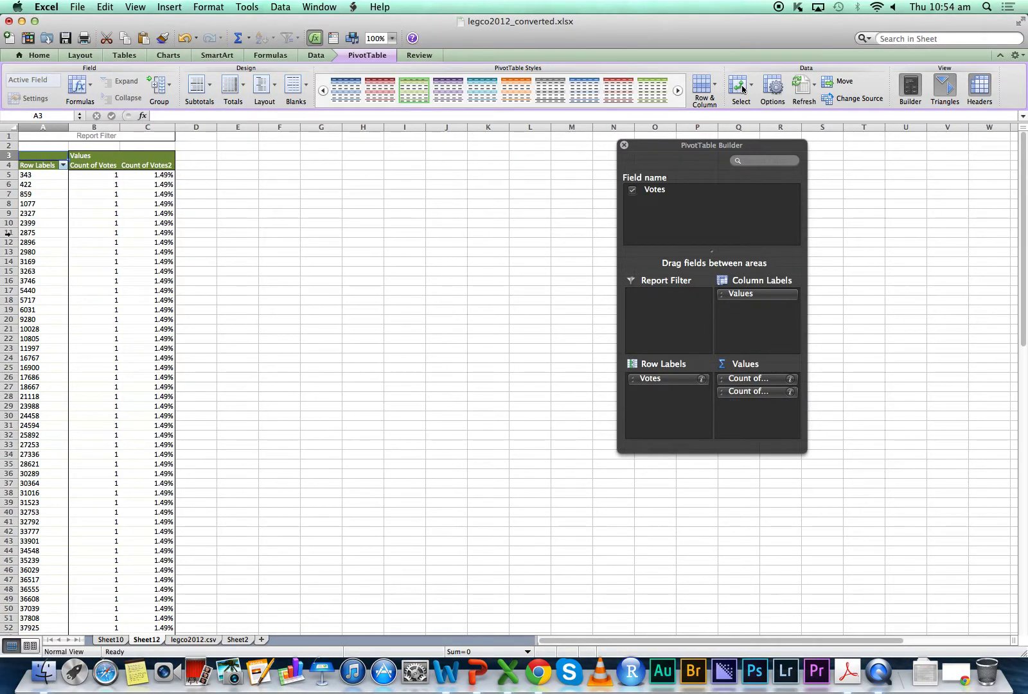
Step: Group the Votes row labels starting at 0 in intervals of 5000
left_click(40, 319)
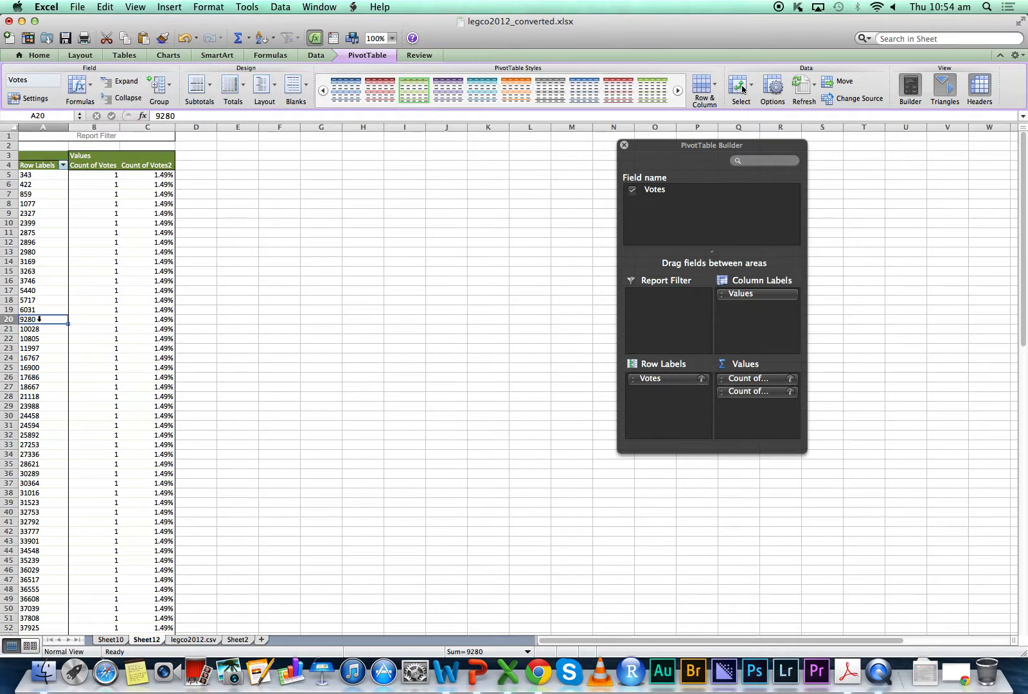
left_click(41, 252)
left_click(44, 212)
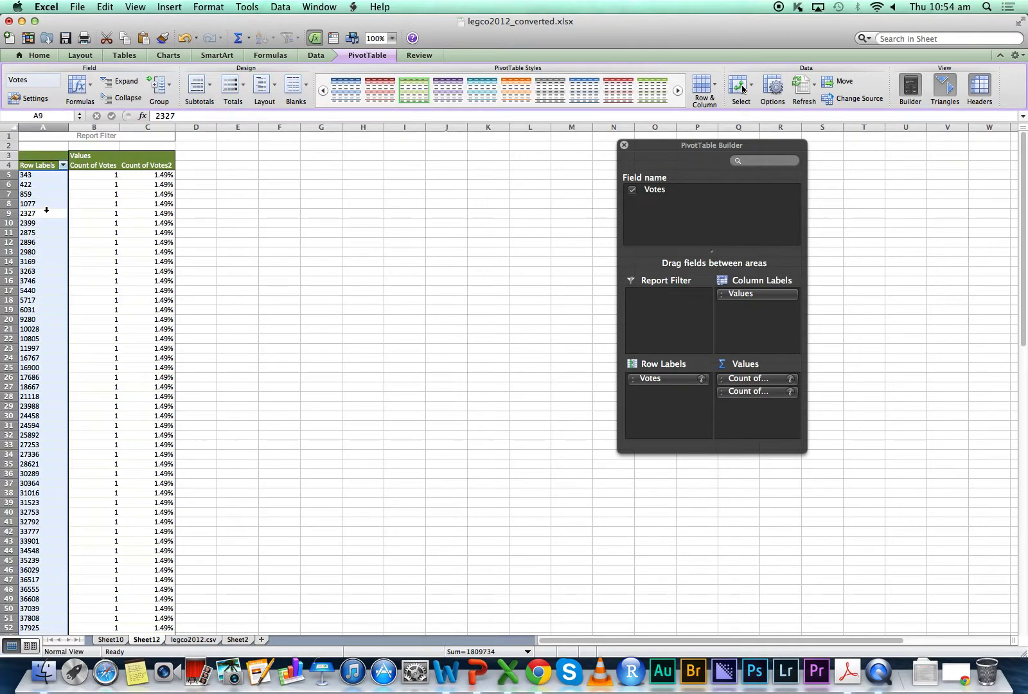
left_click(44, 259)
right_click(45, 262)
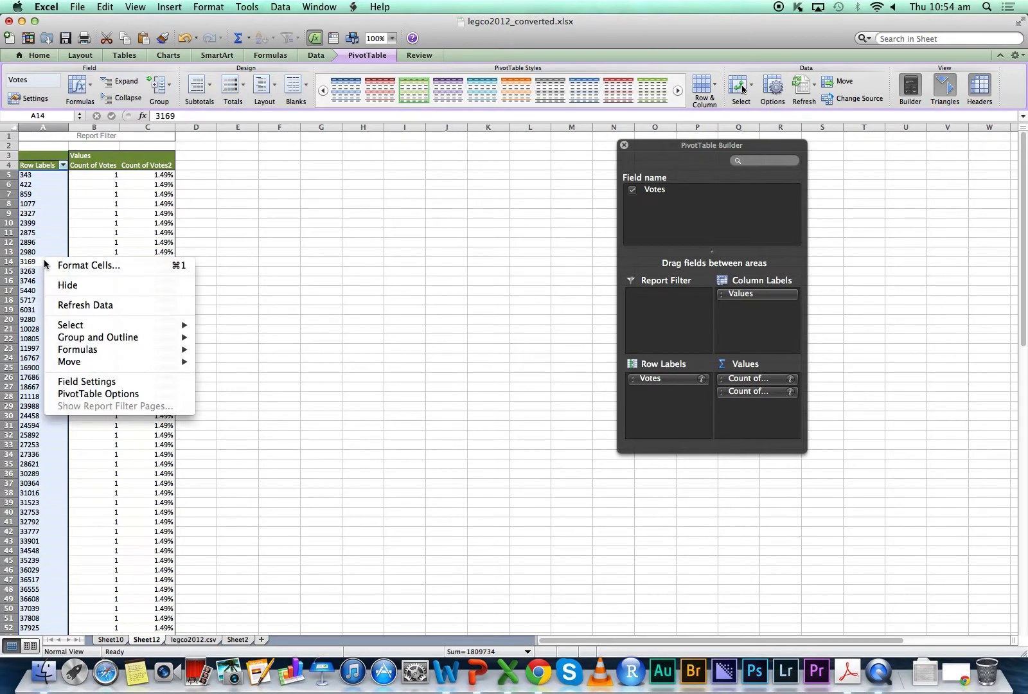
mouse_move(129, 337)
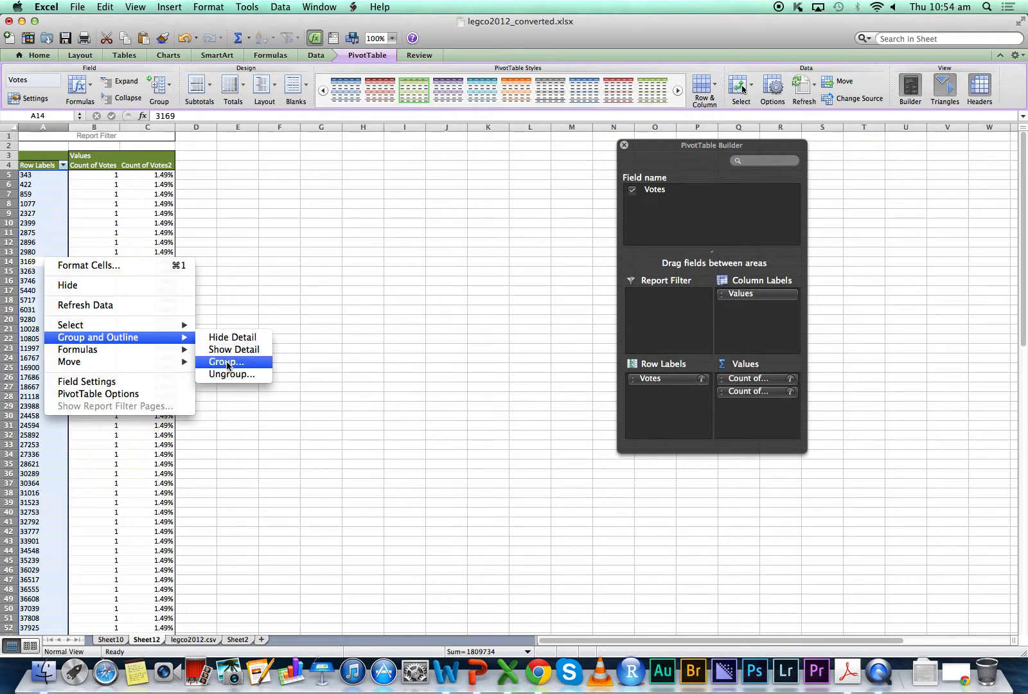
left_click(226, 362)
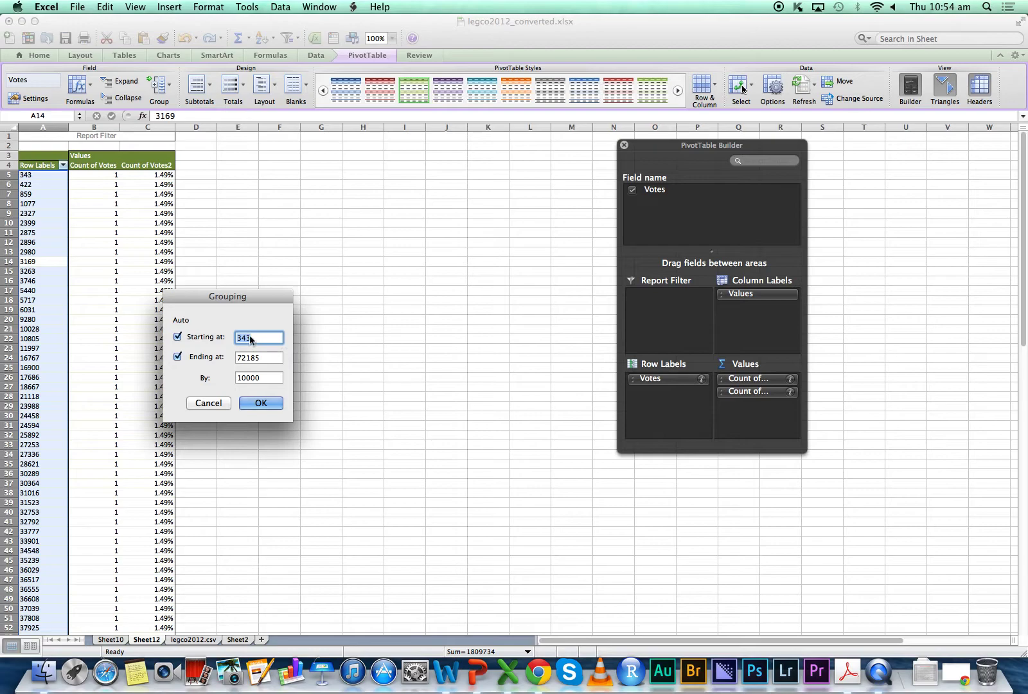
type("0")
key("Tab")
key("Tab")
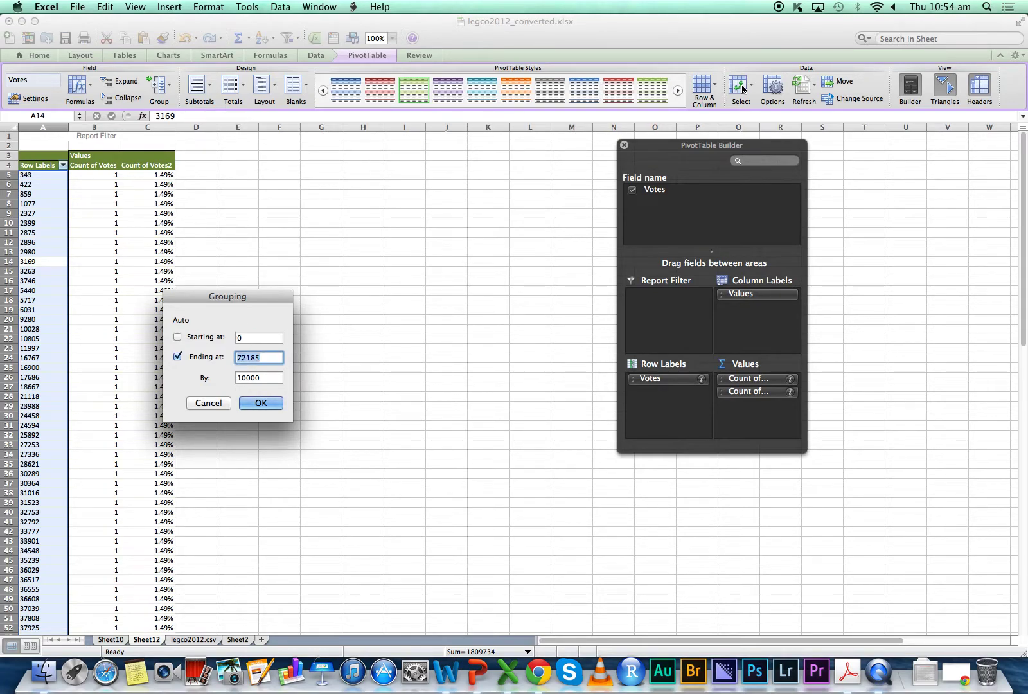
type("5000")
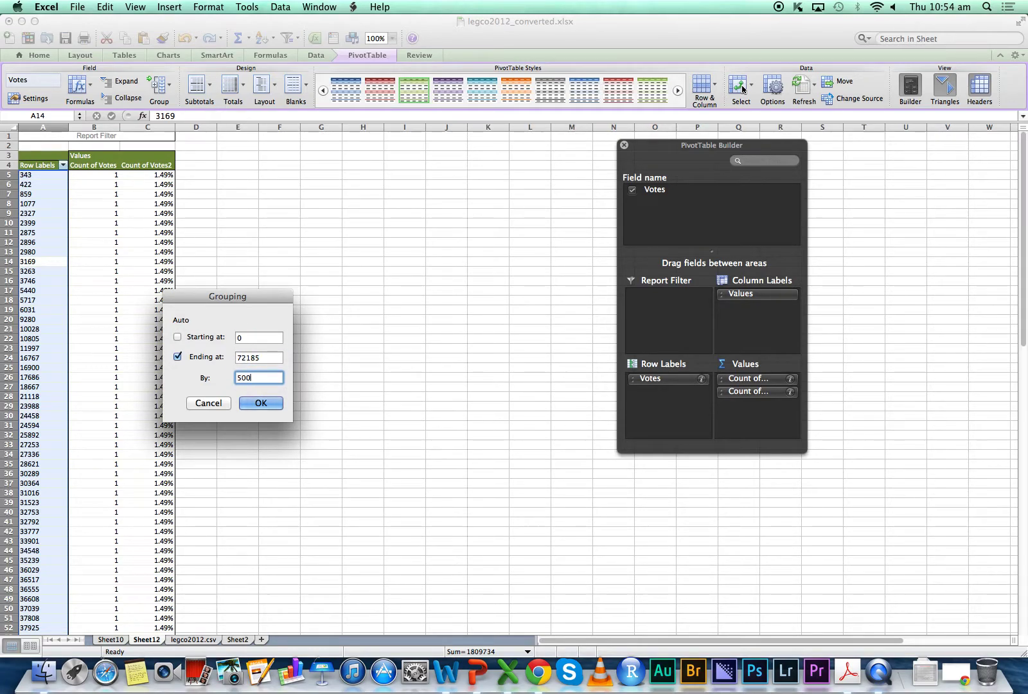
left_click(267, 405)
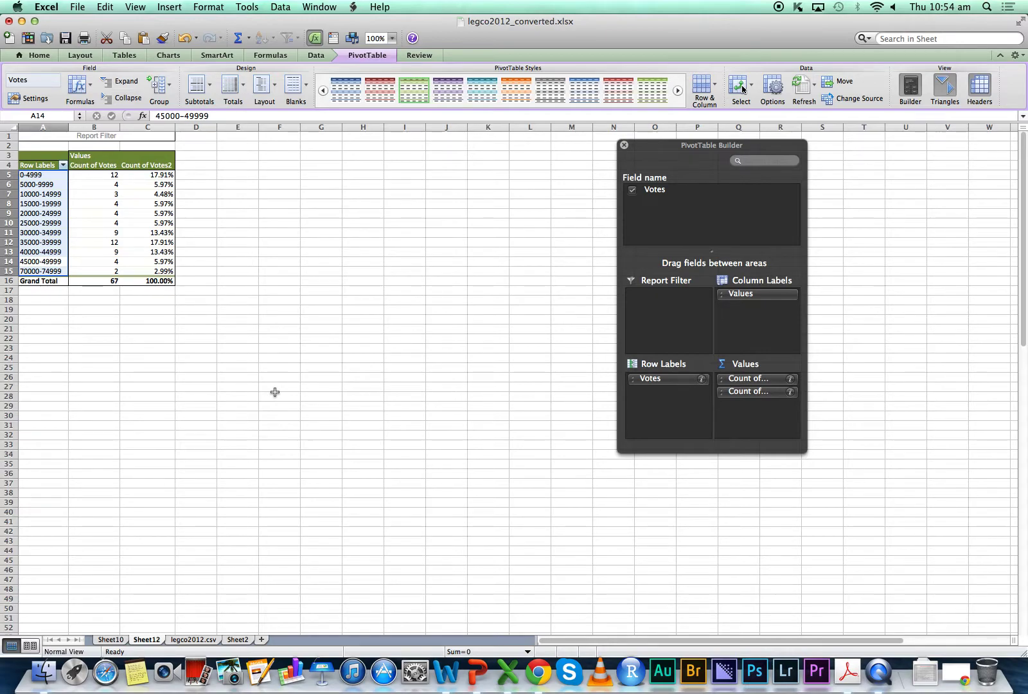
Step: Copy the PivotTable's column headings and all vote range rows, leaving out the Grand Total row
left_click(117, 361)
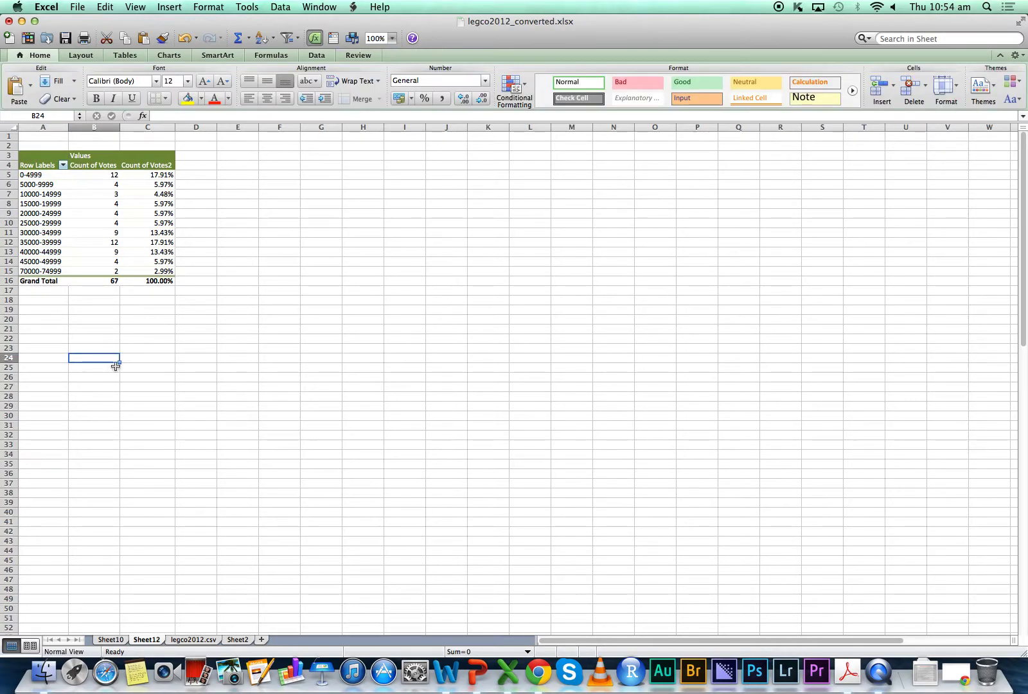
left_click_drag(42, 174, 153, 273)
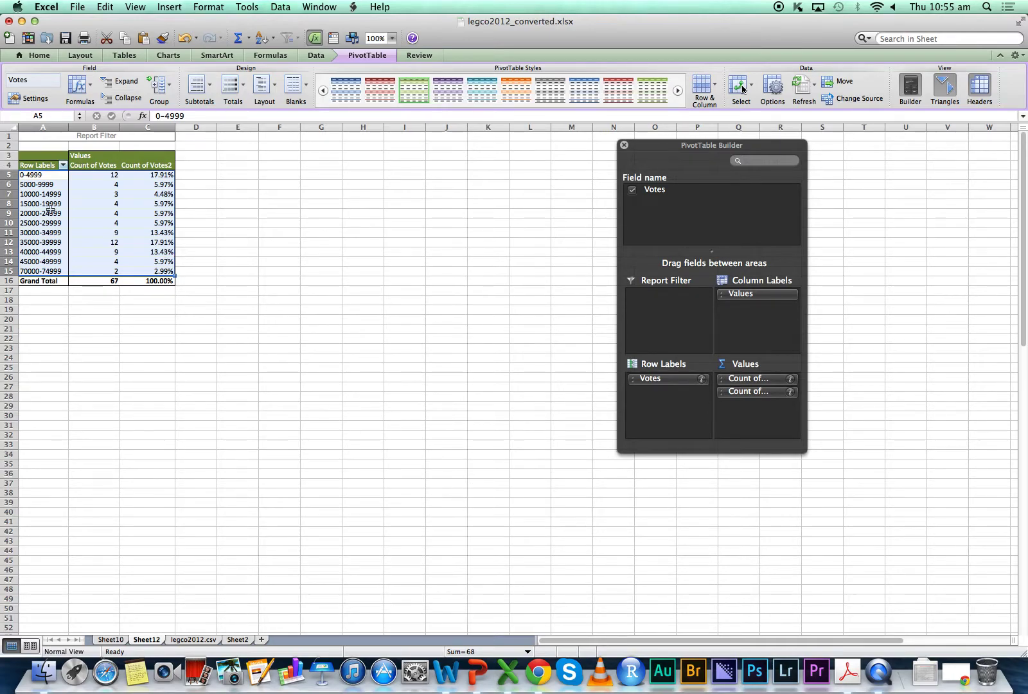
left_click(42, 166)
left_click_drag(42, 166, 145, 270)
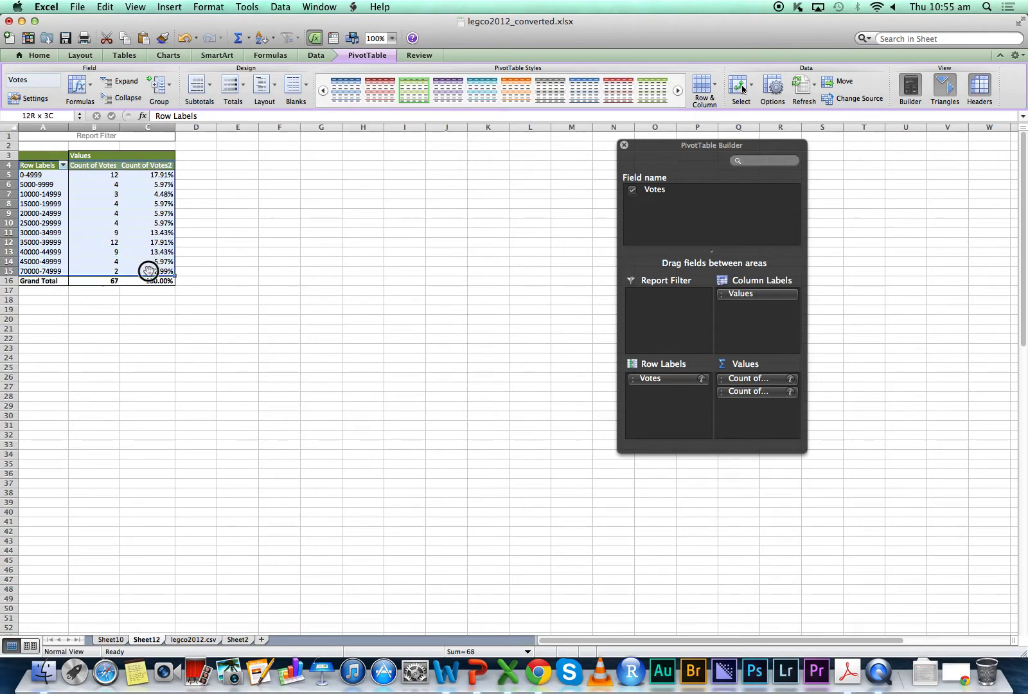
right_click(145, 270)
left_click(105, 7)
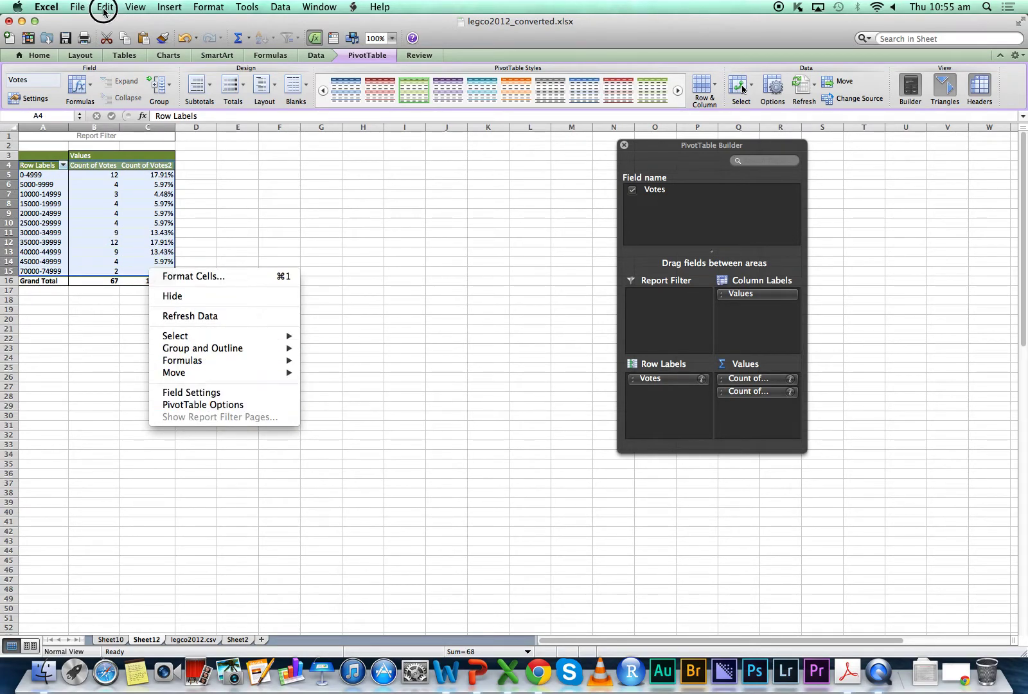
left_click(119, 67)
Step: Switch to Word and paste the copied frequency table below the Level of measurement table
key("super+Tab")
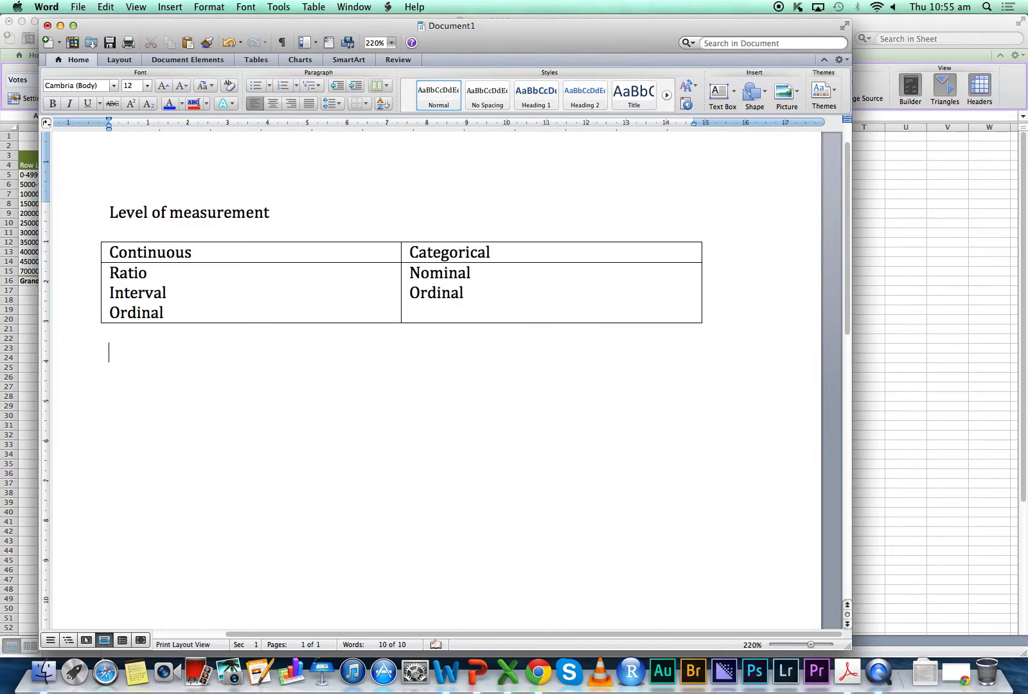
right_click(252, 441)
left_click(282, 473)
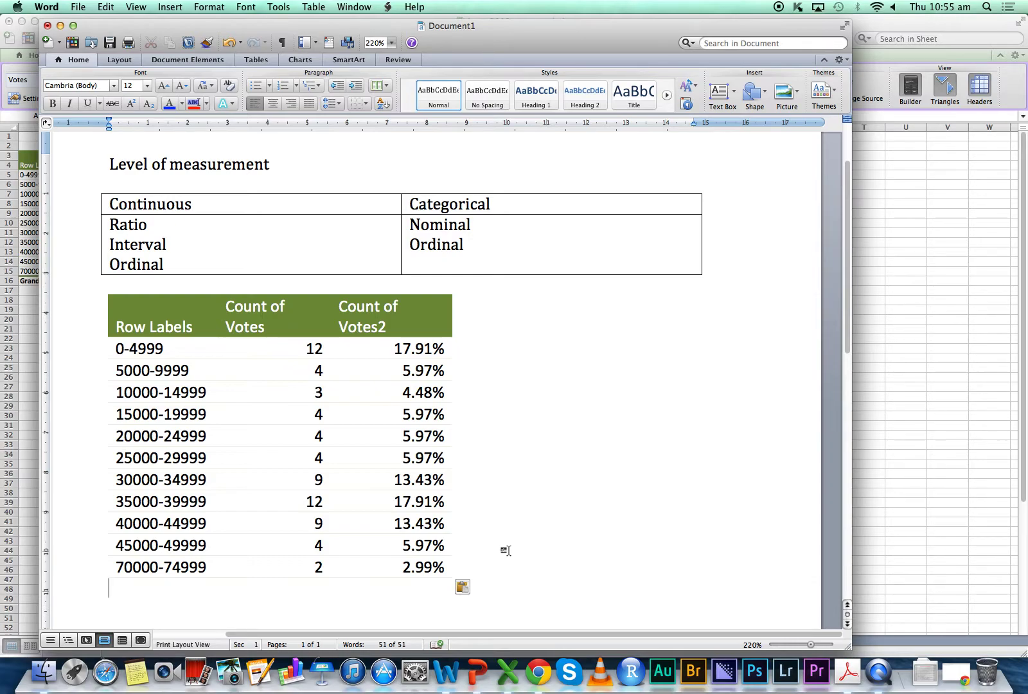
Step: Insert an empty table with 2 columns and 12 rows below the pasted frequency table
scroll(367, 289, "down", 2)
scroll(373, 364, "down", 5)
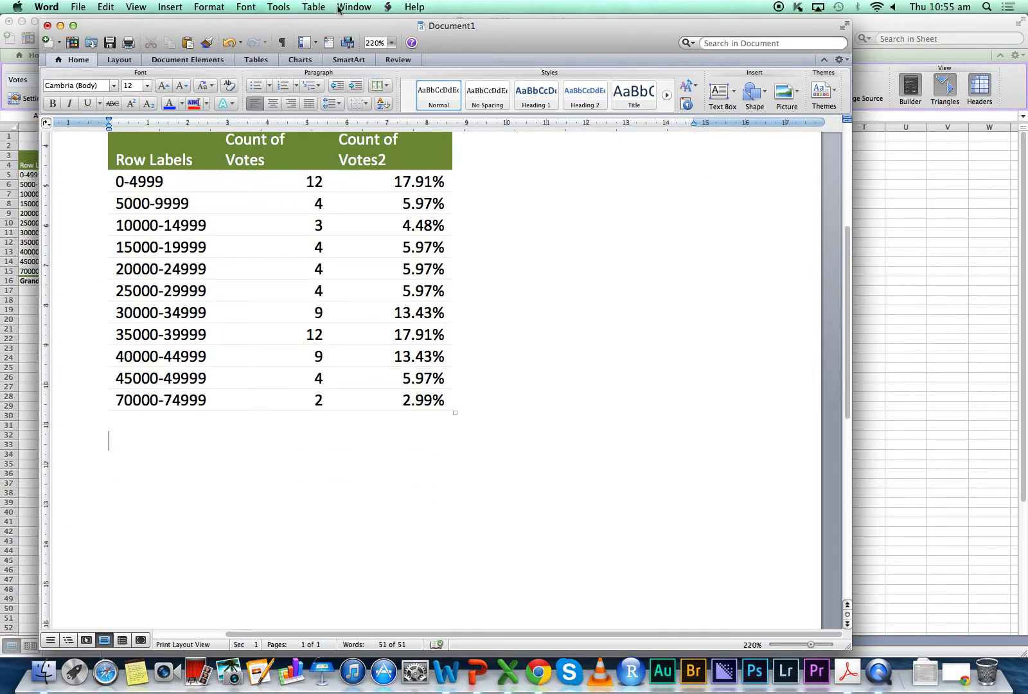
left_click(314, 8)
mouse_move(360, 43)
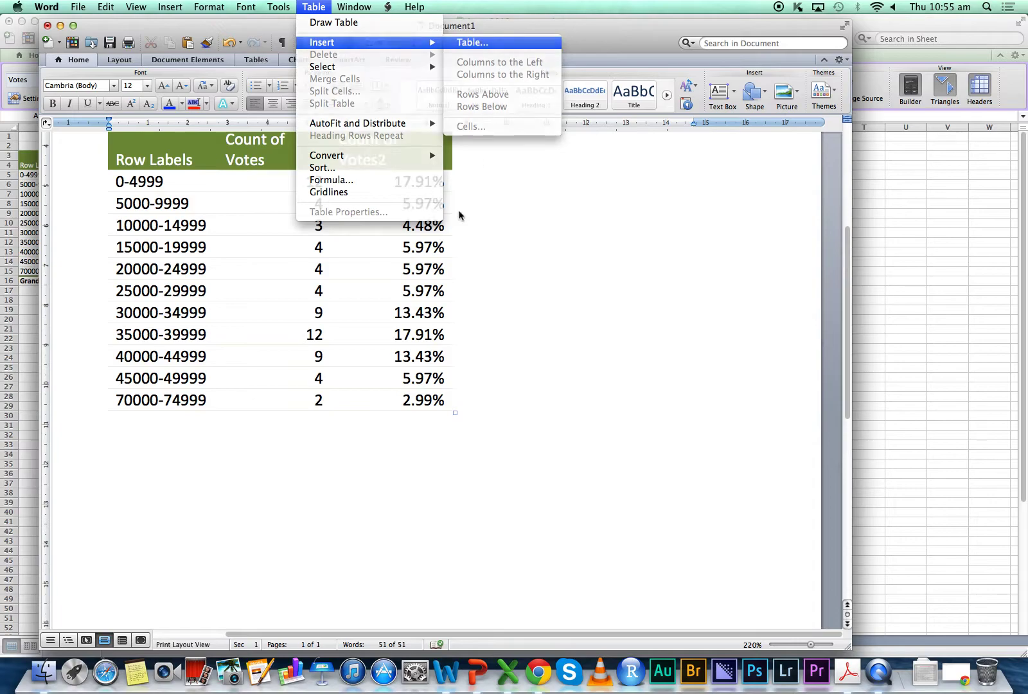
key("Return")
left_click(557, 305)
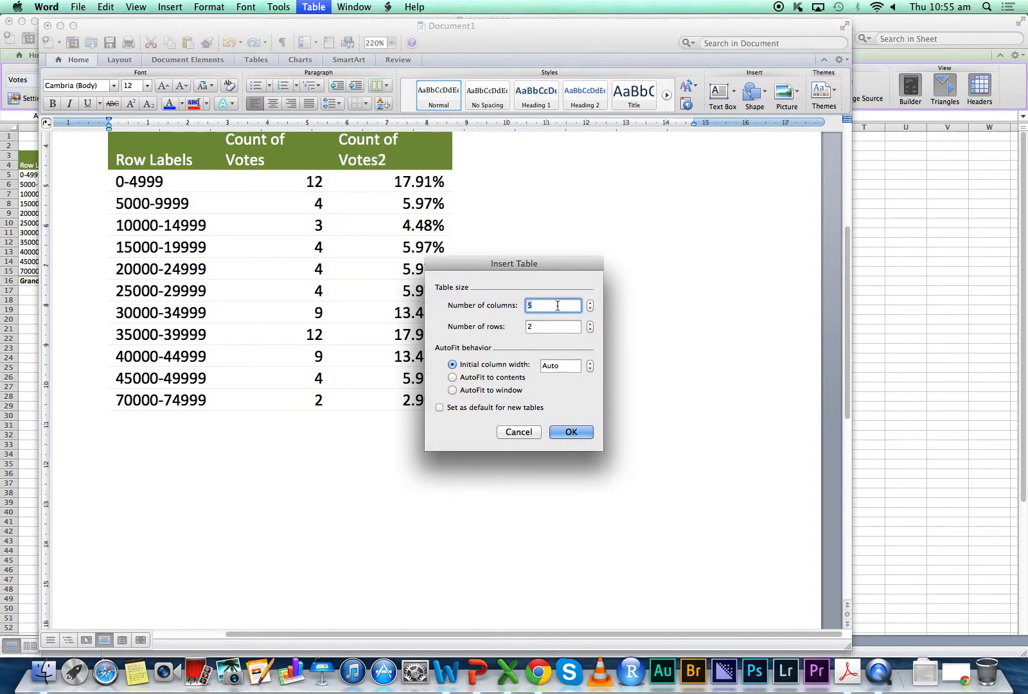
type("2")
key("Tab")
type("12")
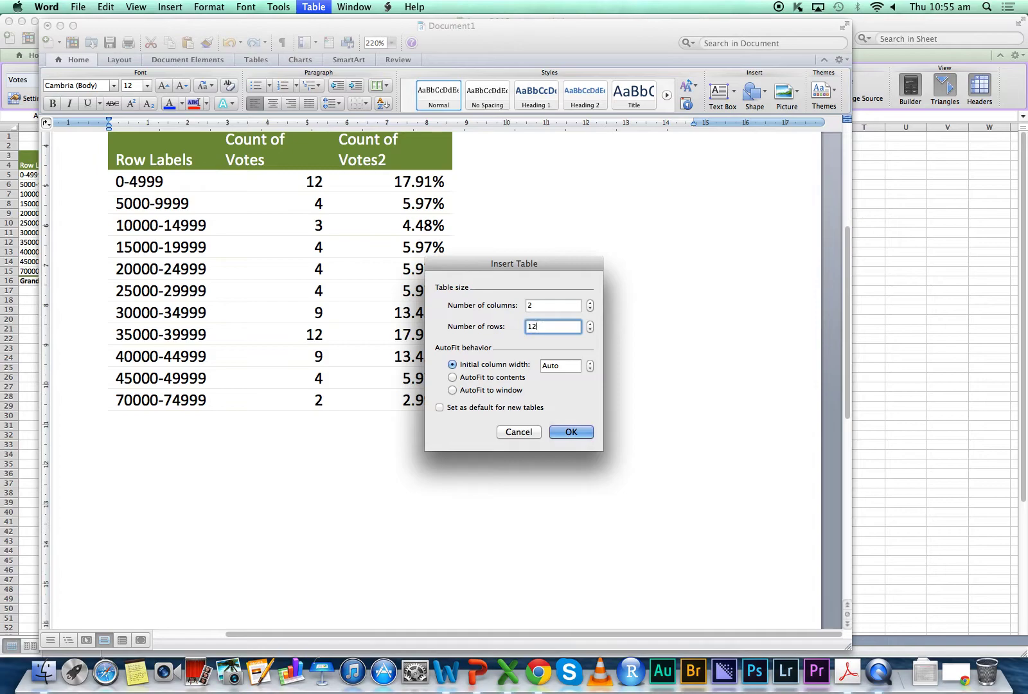
left_click(571, 432)
scroll(409, 391, "up", 2)
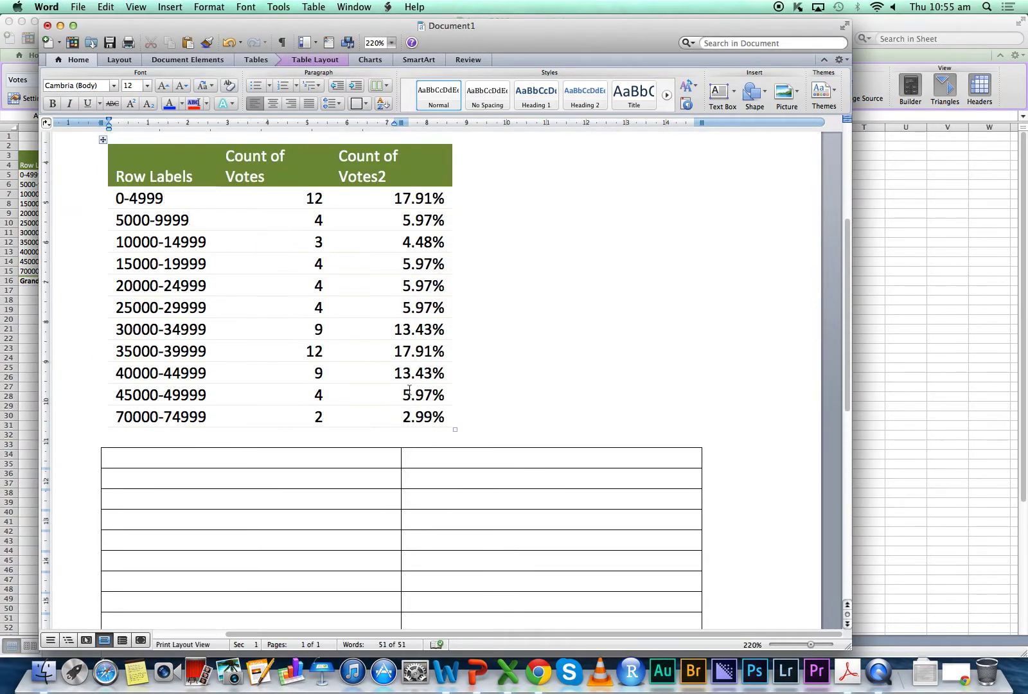
Step: Fill the header row of the empty table with the headings Votes and Frequency (%)
type("Votes")
left_click(456, 421)
type("Frequency")
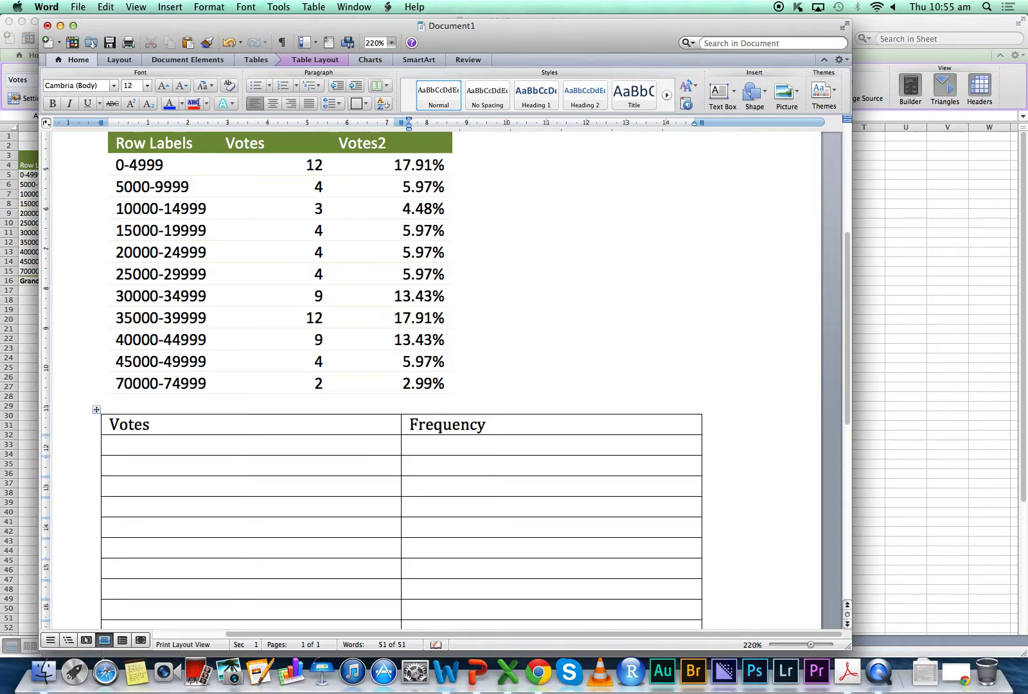
type(" (%)")
left_click_drag(142, 168, 185, 374)
right_click(185, 375)
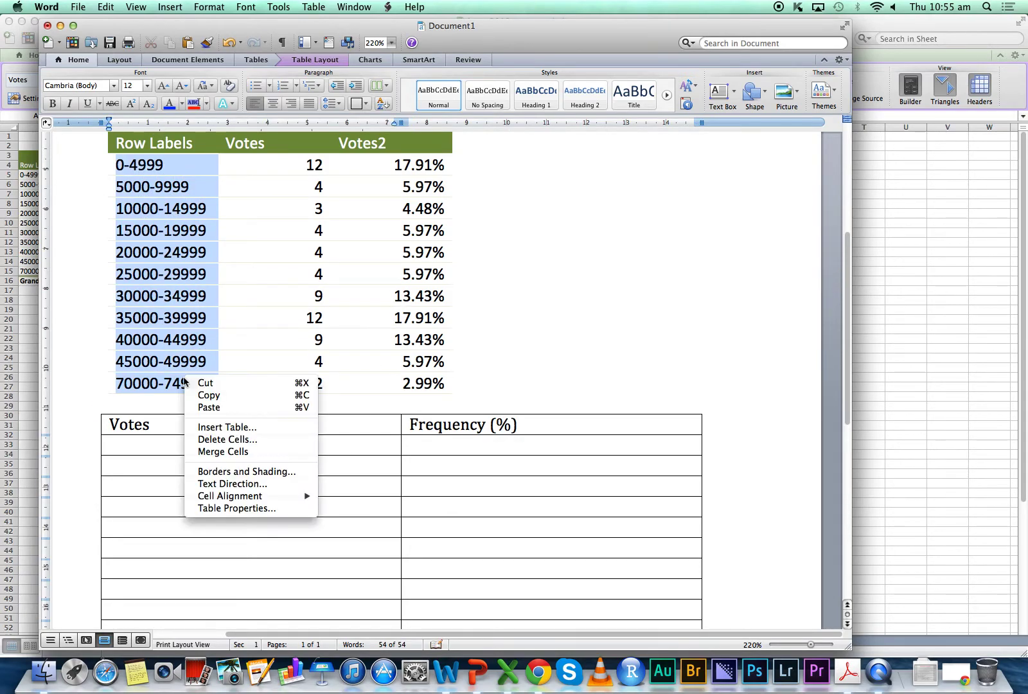
left_click(222, 392)
scroll(253, 526, "down", 4)
scroll(253, 526, "up", 2)
left_click_drag(161, 244, 179, 452)
right_click(180, 452)
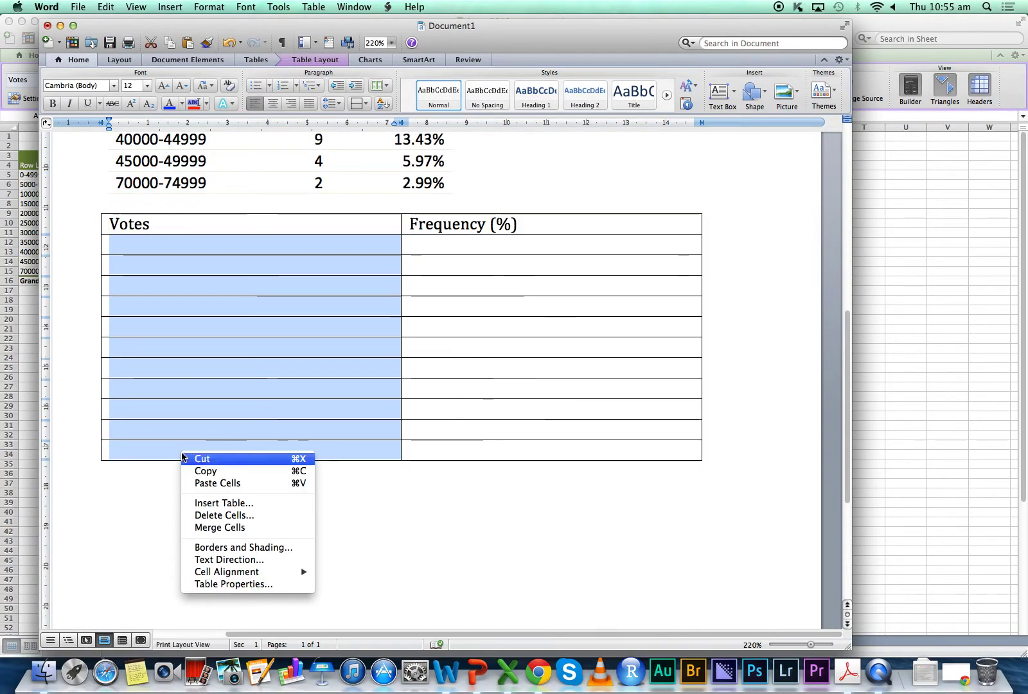
left_click(222, 483)
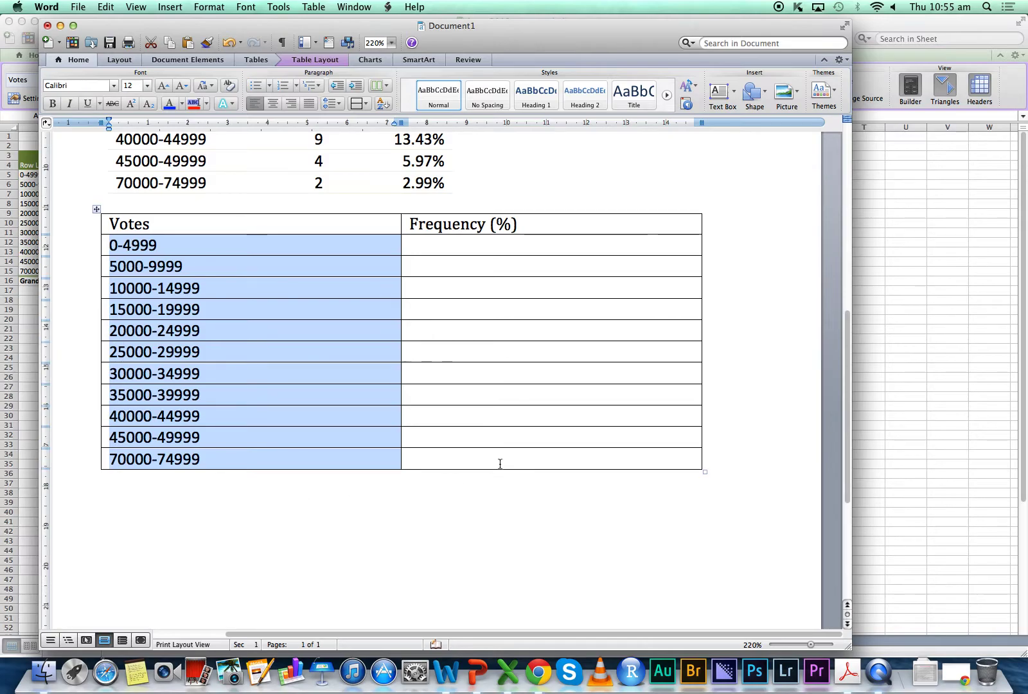
left_click(450, 532)
Step: Copy all Count of Votes values from the pasted frequency table into the Frequency (%) column of the new table
scroll(466, 494, "up", 3)
scroll(466, 493, "up", 3)
left_click_drag(299, 318, 302, 530)
right_click(302, 530)
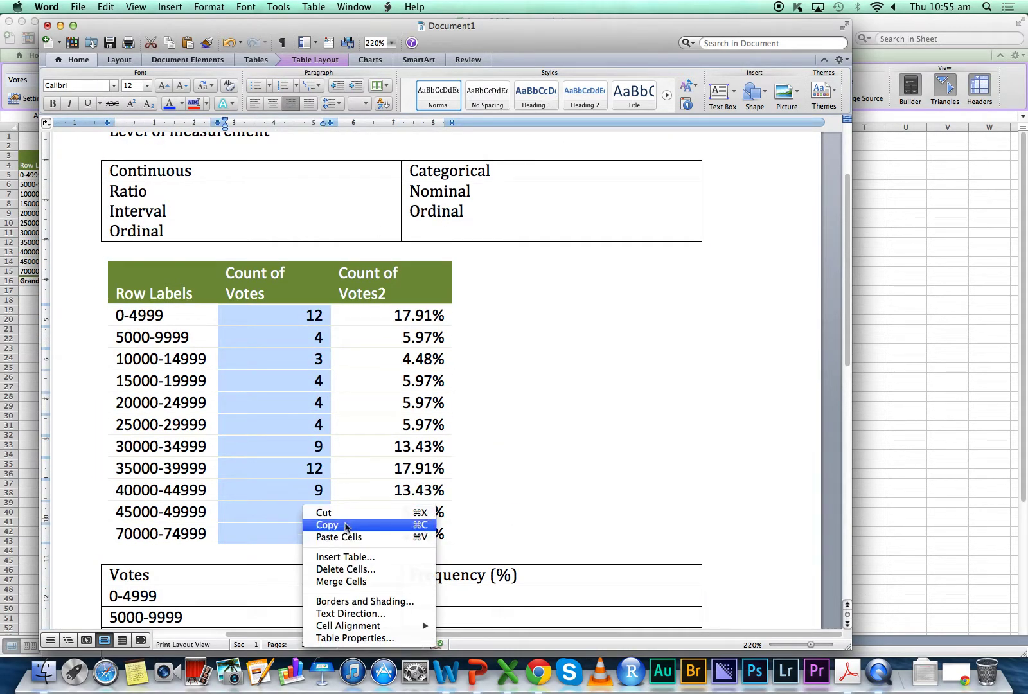
left_click(346, 523)
scroll(462, 440, "down", 5)
left_click_drag(465, 429, 469, 216)
right_click(470, 214)
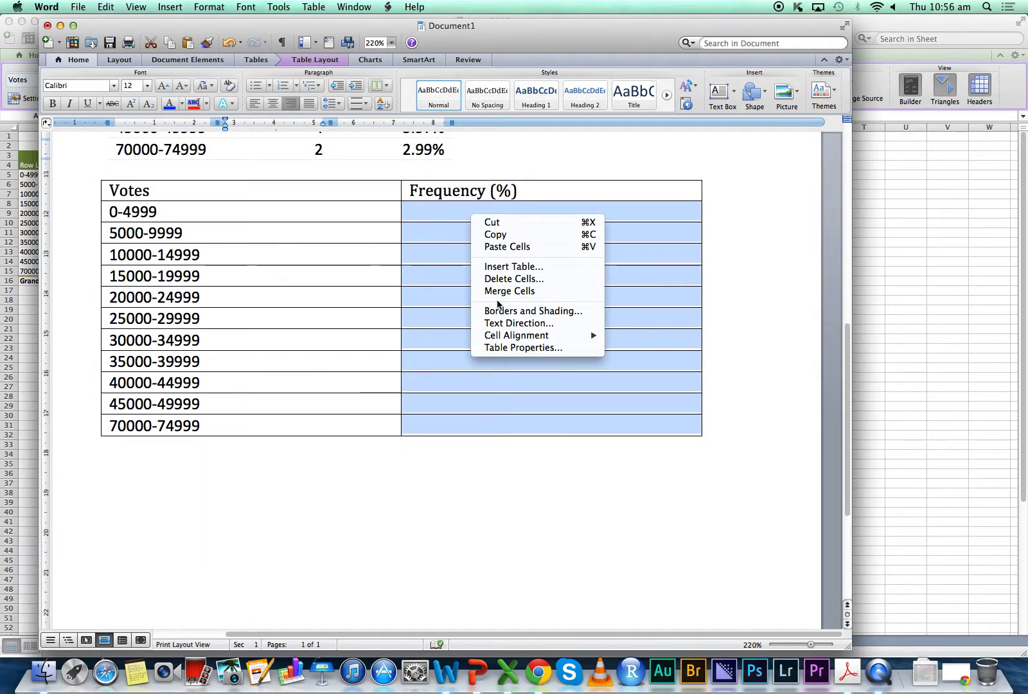
left_click(100, 7)
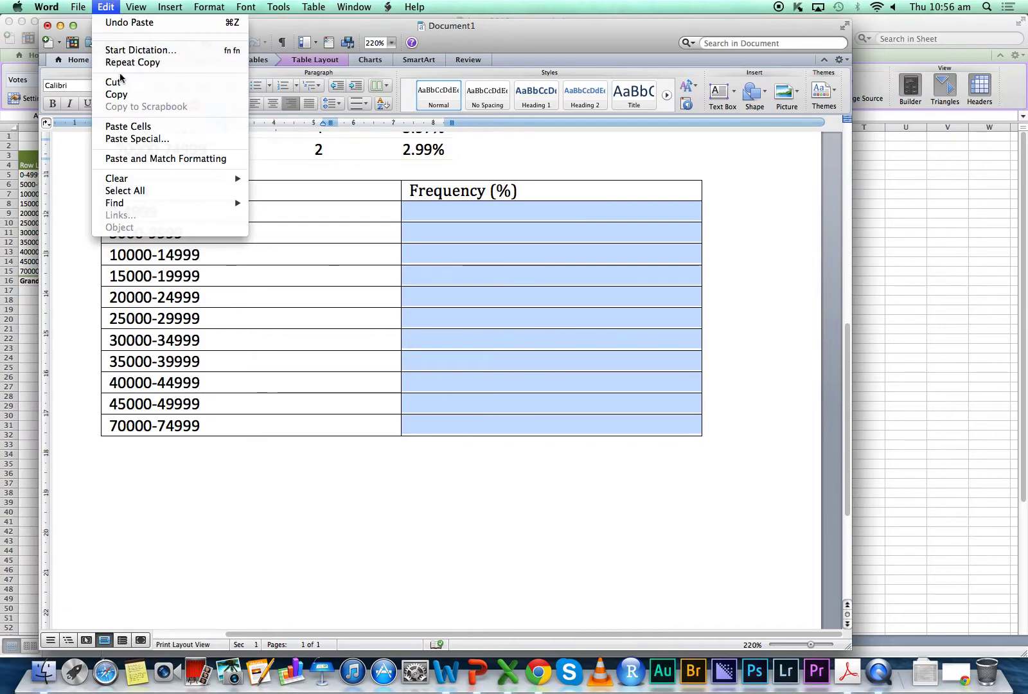
left_click(131, 127)
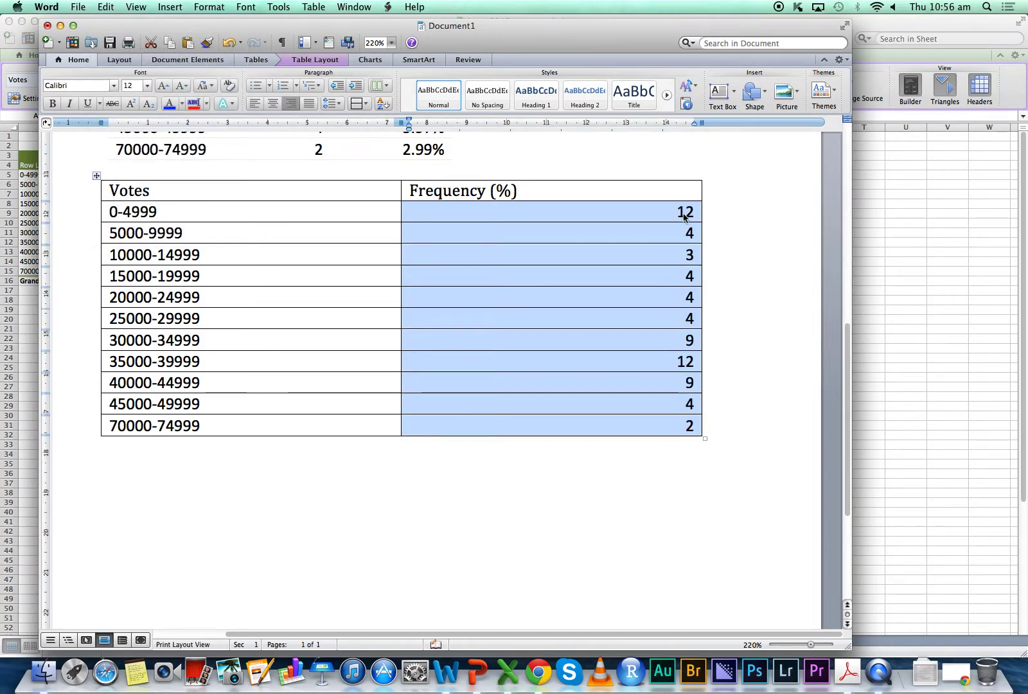
Step: Append (17.91%) after the count in the new table's 0-4999 row
left_click(689, 219)
scroll(765, 271, "up", 5)
scroll(765, 271, "down", 2)
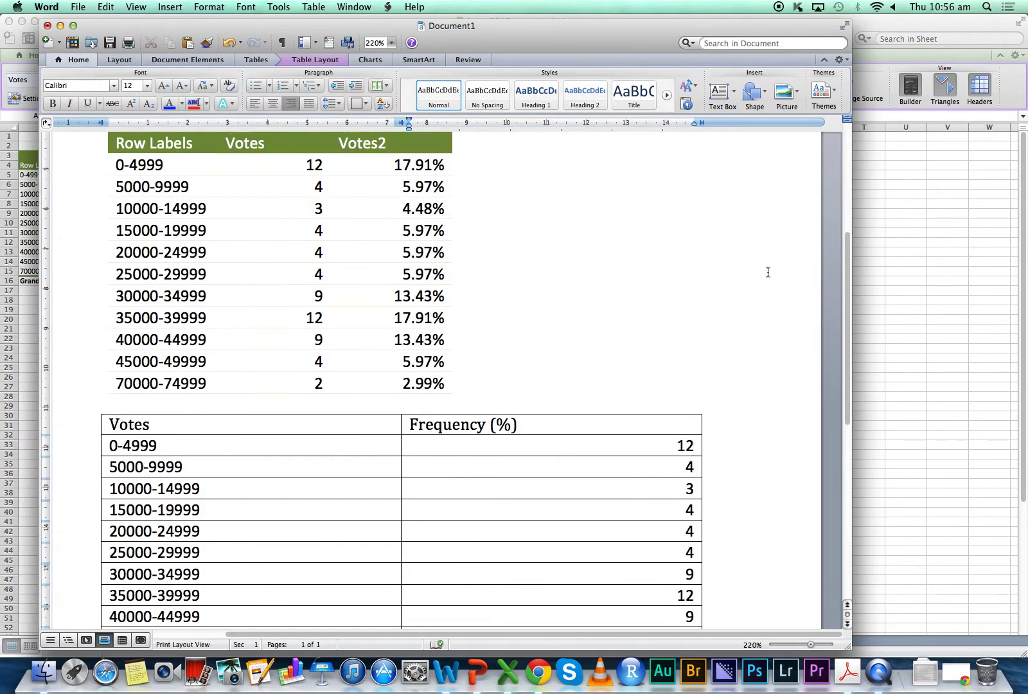
type("(")
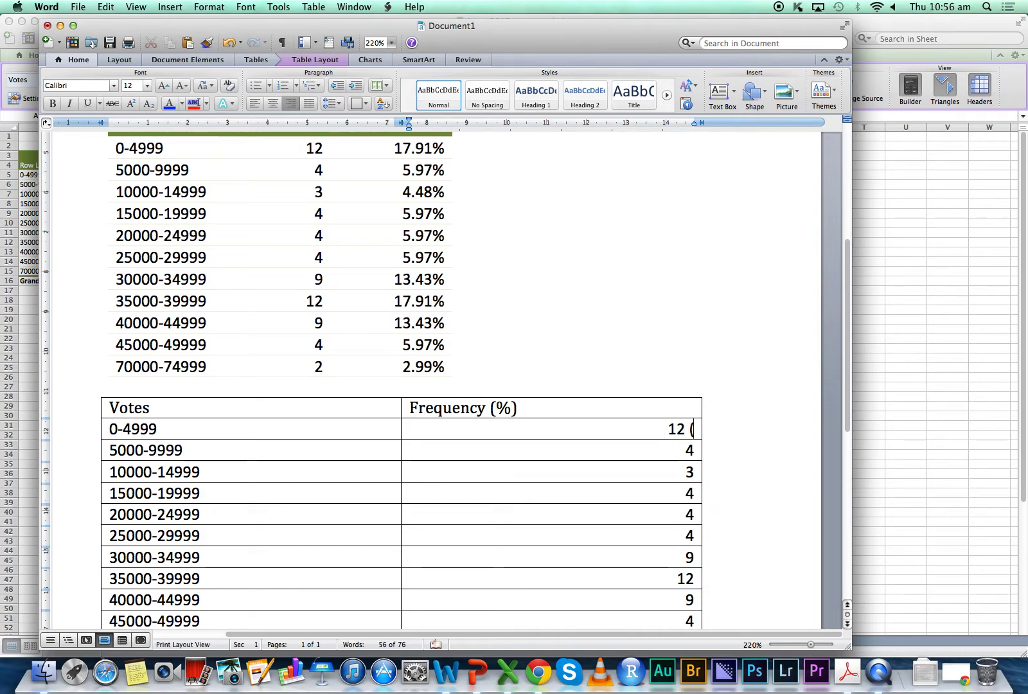
type("17.9")
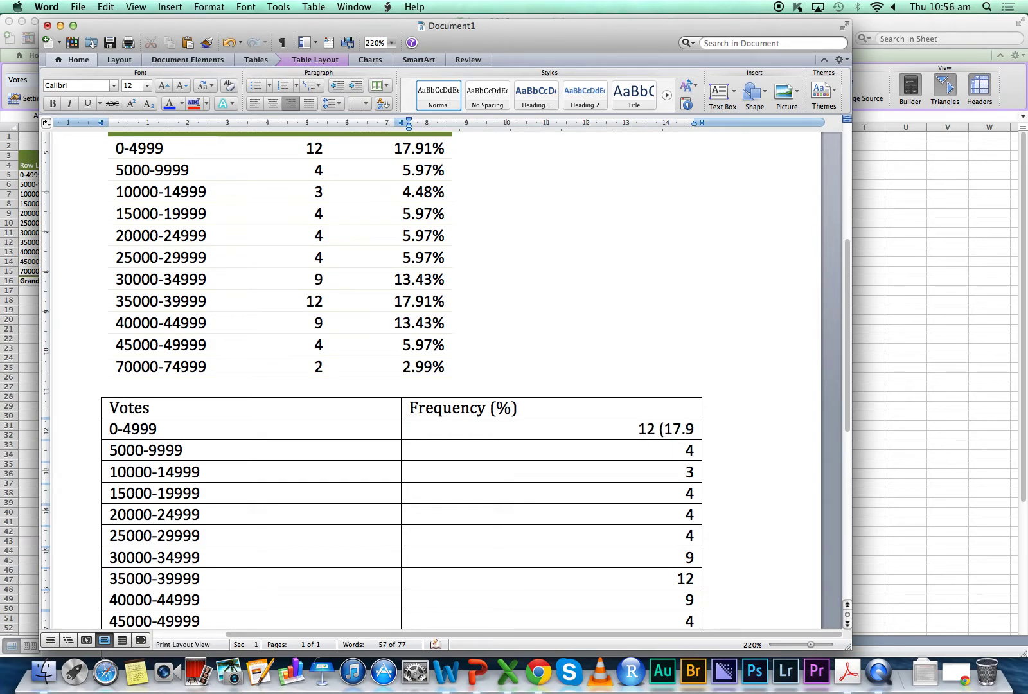
type("1%)")
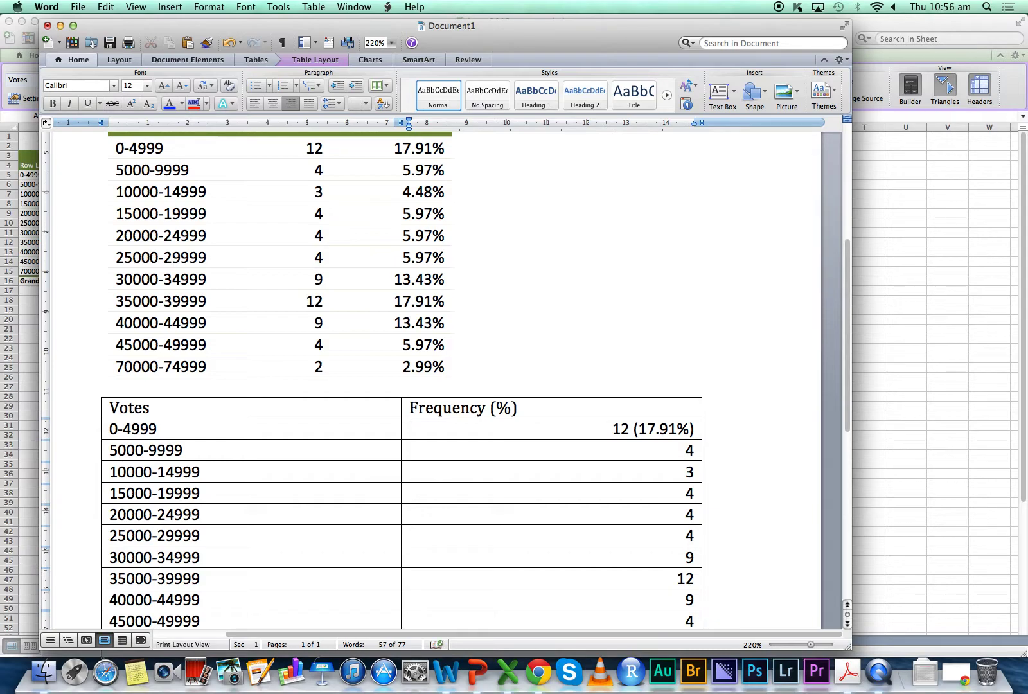
left_click(694, 449)
type("(")
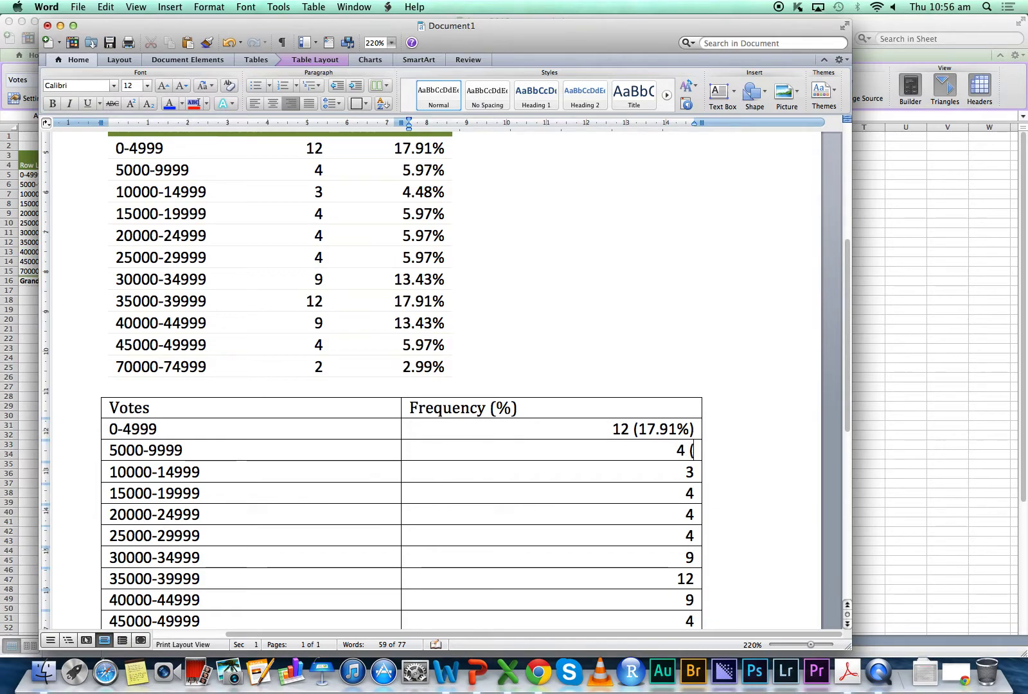
type(" 5.97%)")
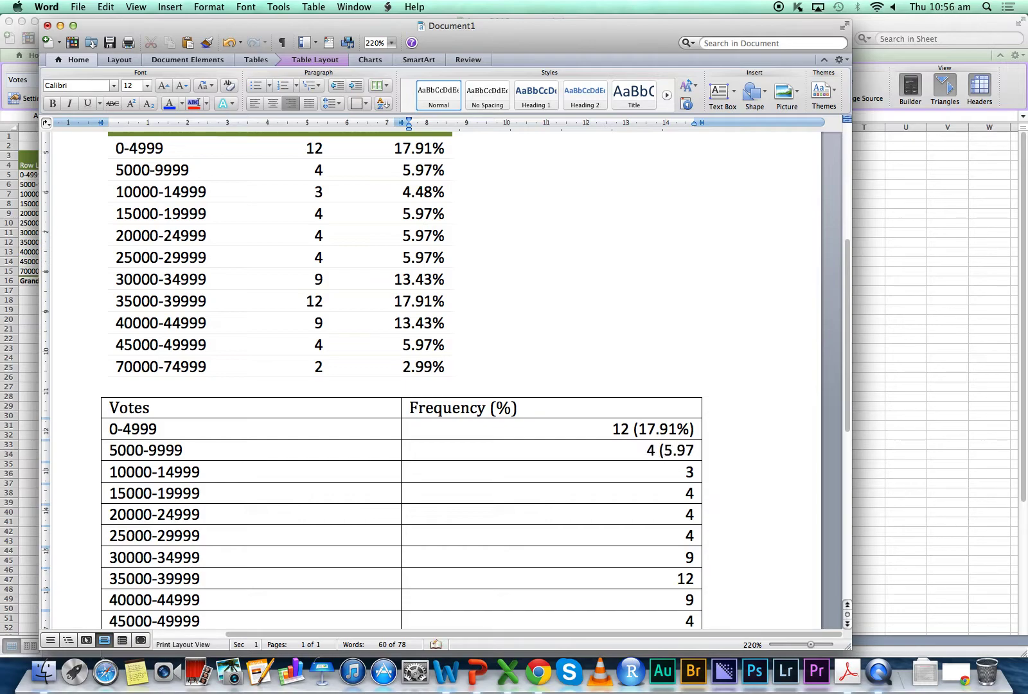
left_click(694, 472)
type("(")
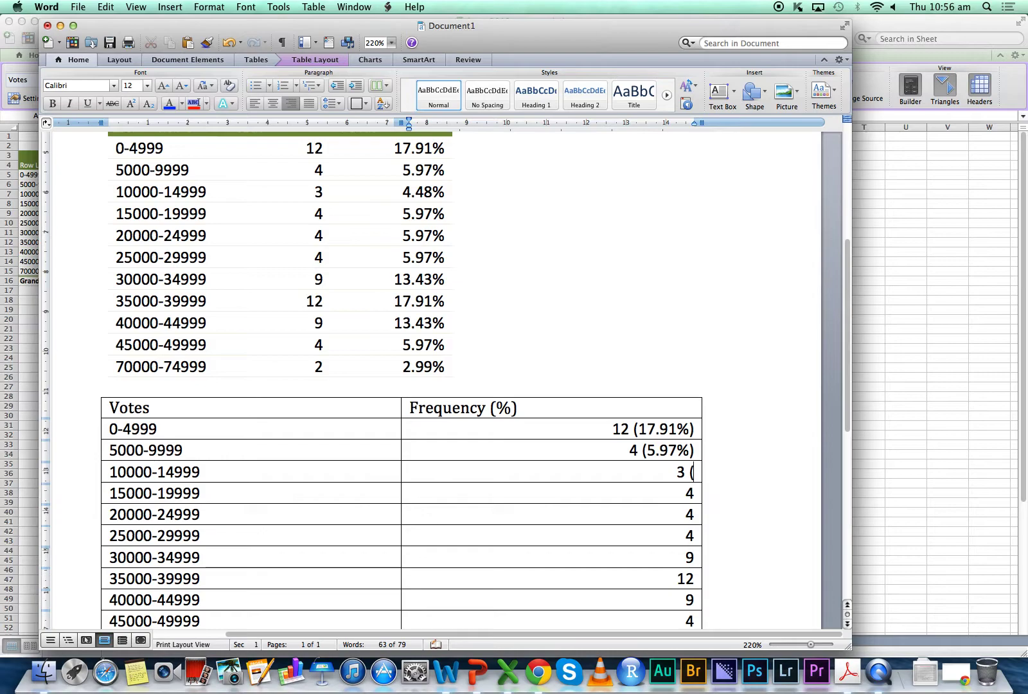
type("4.48")
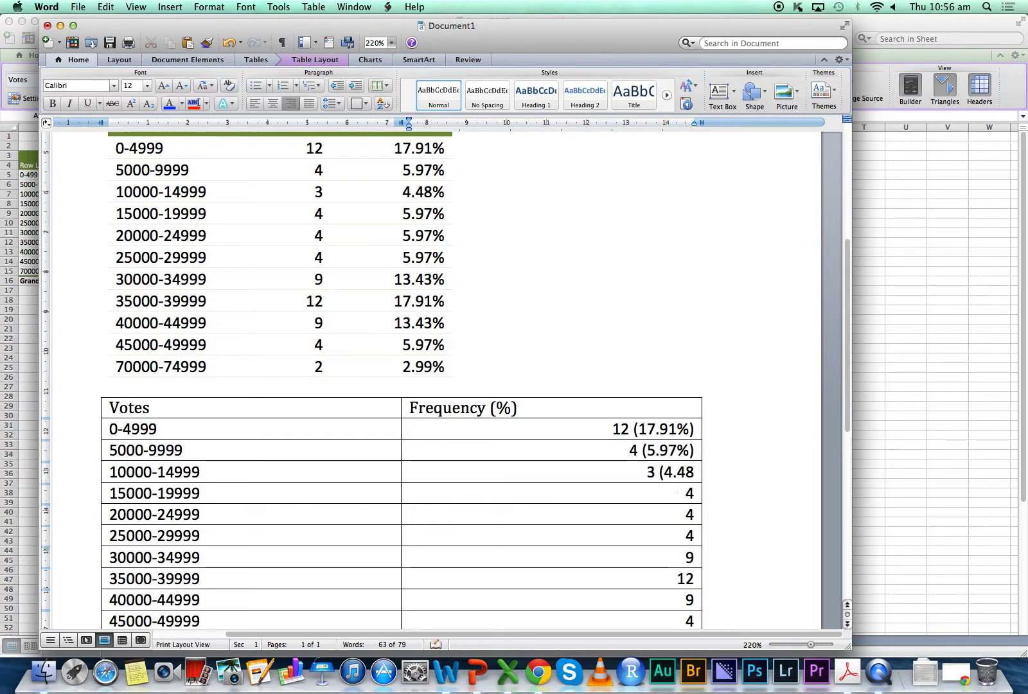
type("%)")
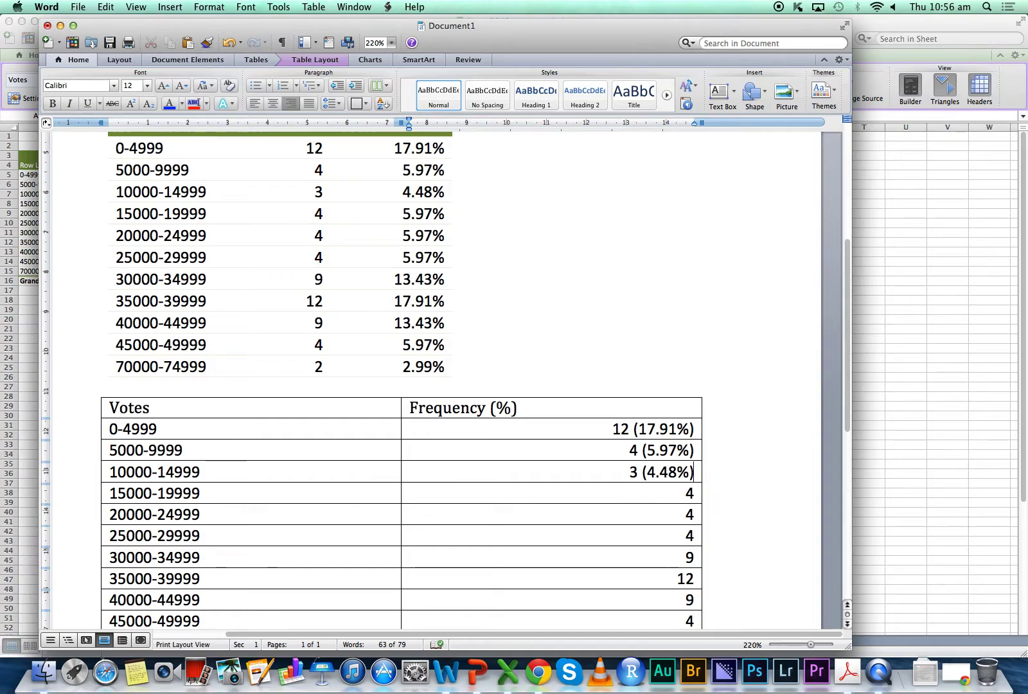
left_click(649, 292)
scroll(580, 276, "up", 3)
scroll(580, 276, "down", 6)
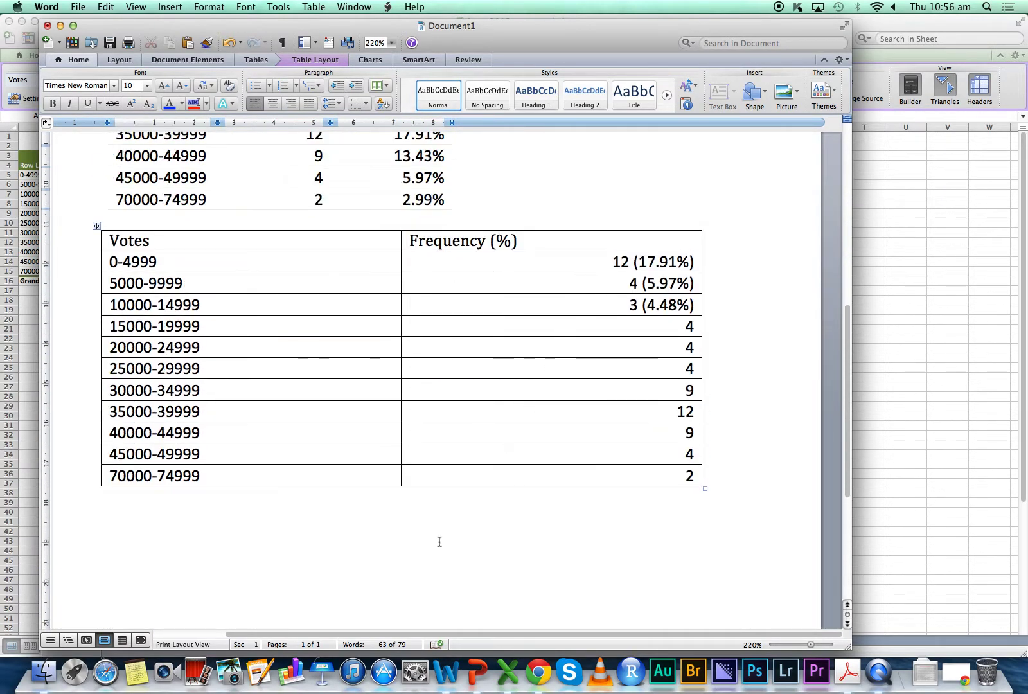
left_click(419, 510)
Step: Switch to Excel and copy the PivotTable's Row Labels and Count of Votes columns with their headings, leaving out the Grand Total row
key("super+Tab")
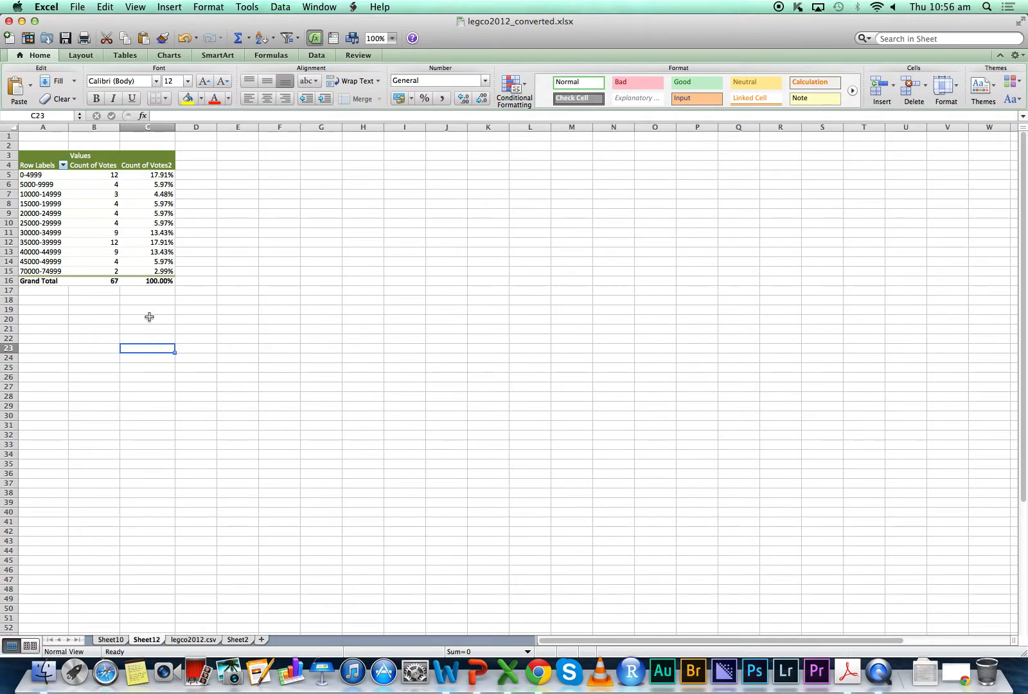
left_click_drag(47, 174, 106, 271)
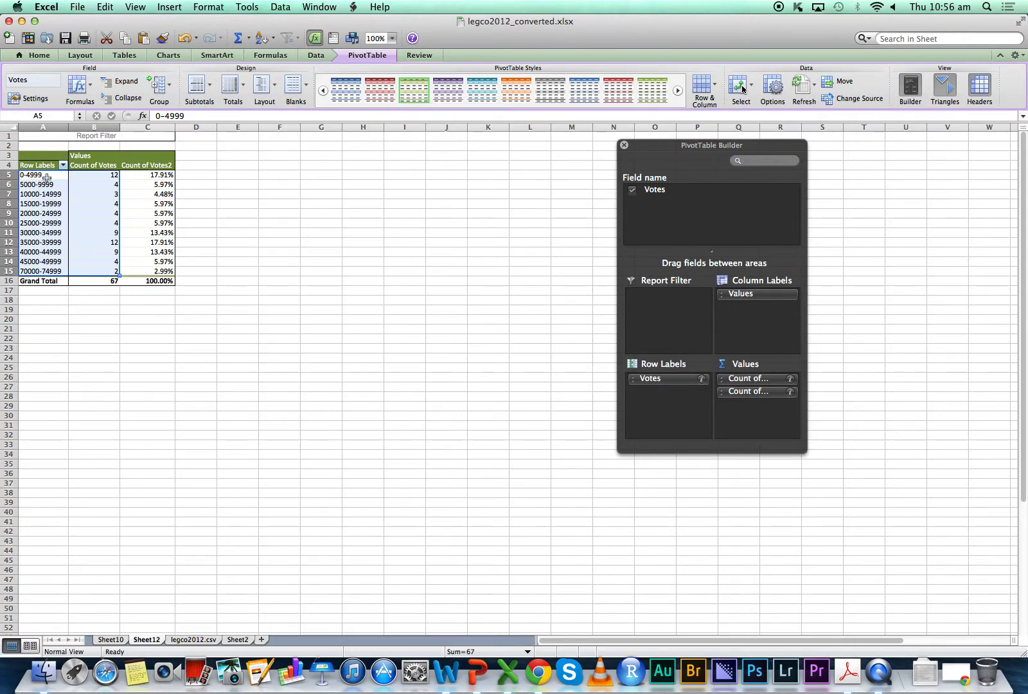
left_click(109, 269)
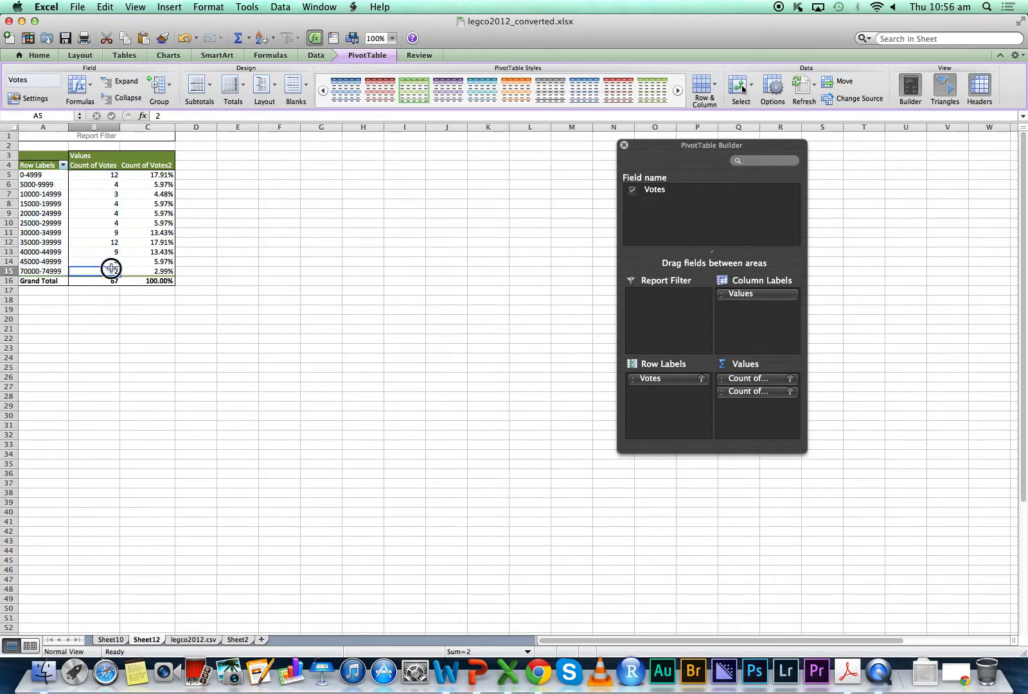
left_click_drag(43, 166, 105, 272)
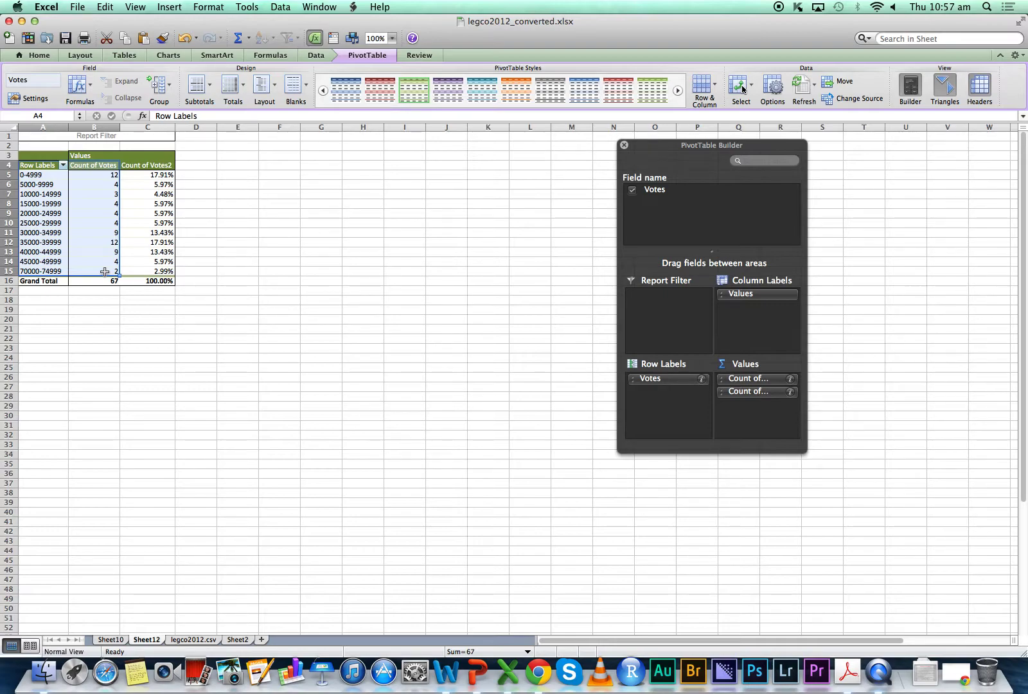
left_click(40, 166)
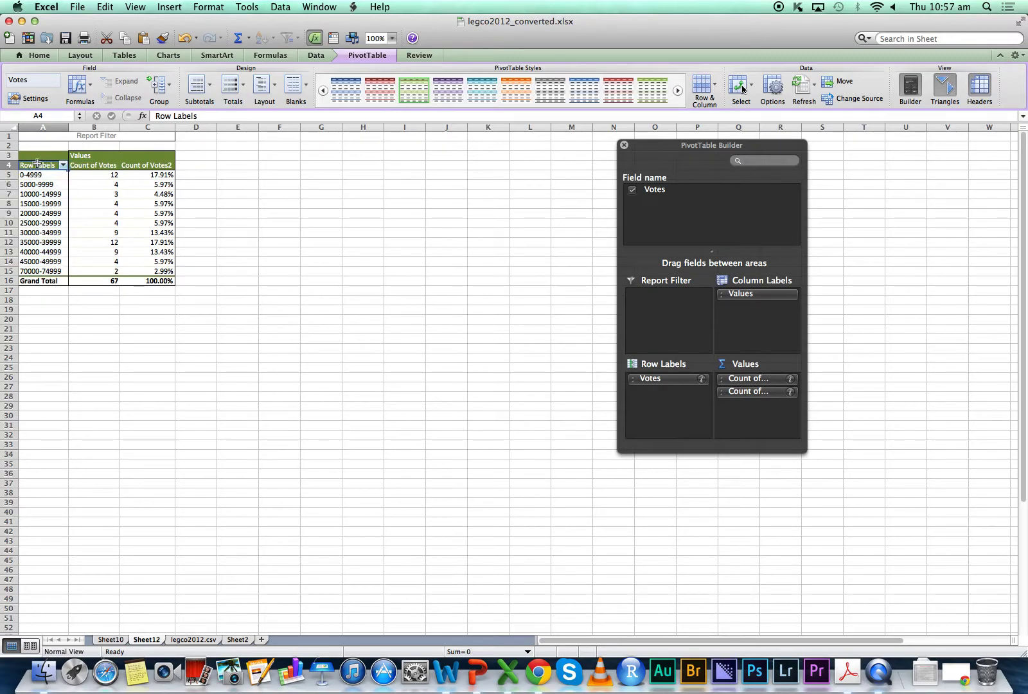
left_click_drag(38, 164, 88, 270)
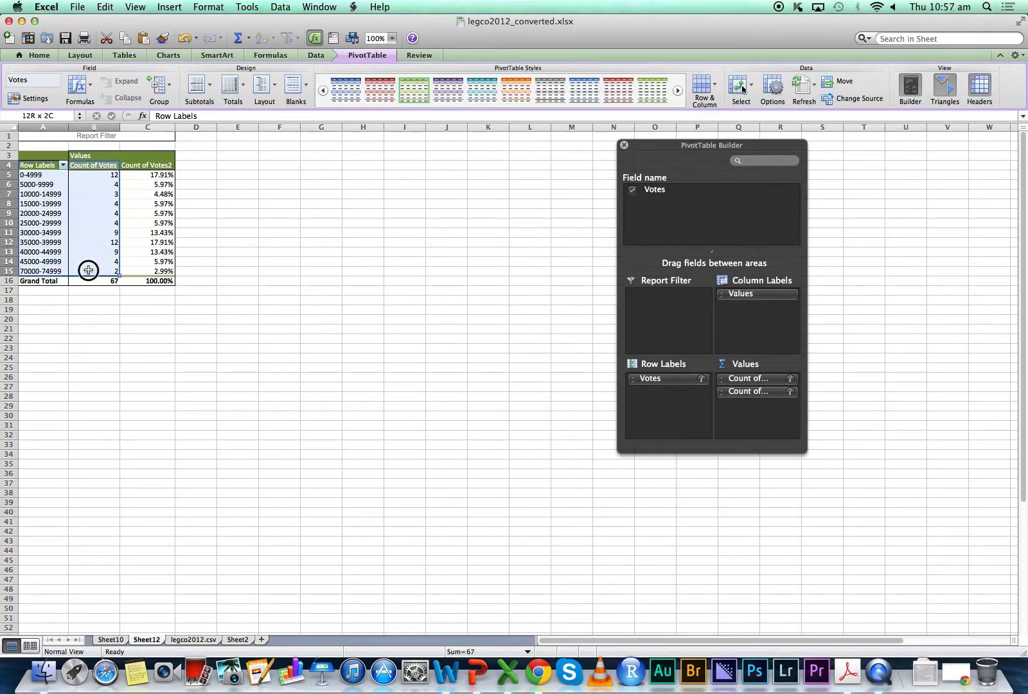
right_click(88, 272)
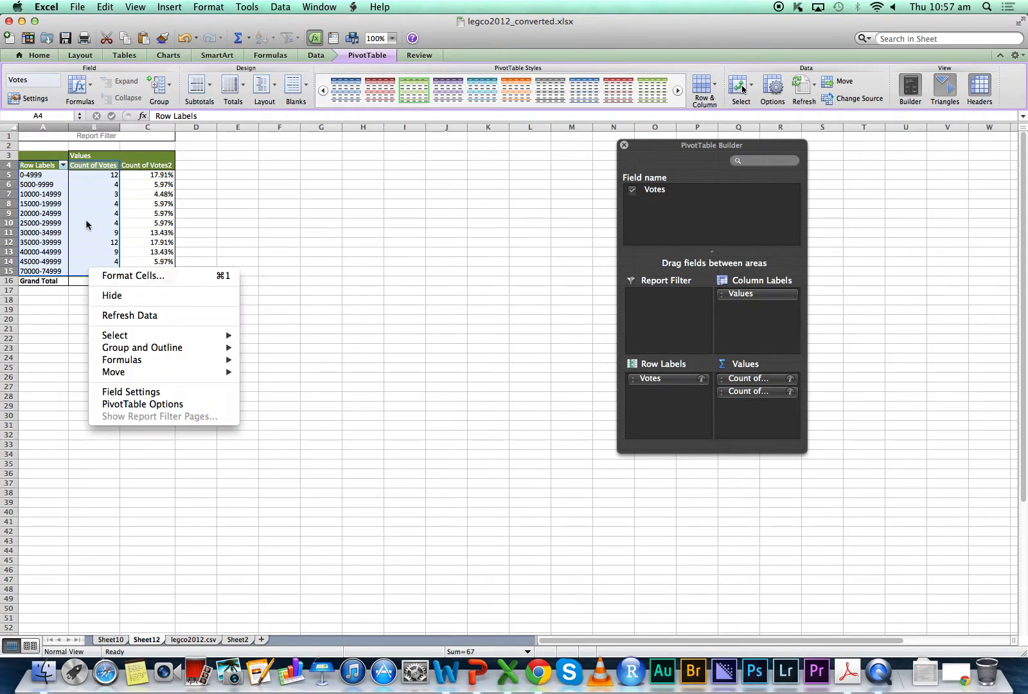
left_click(103, 8)
left_click(101, 7)
left_click(116, 67)
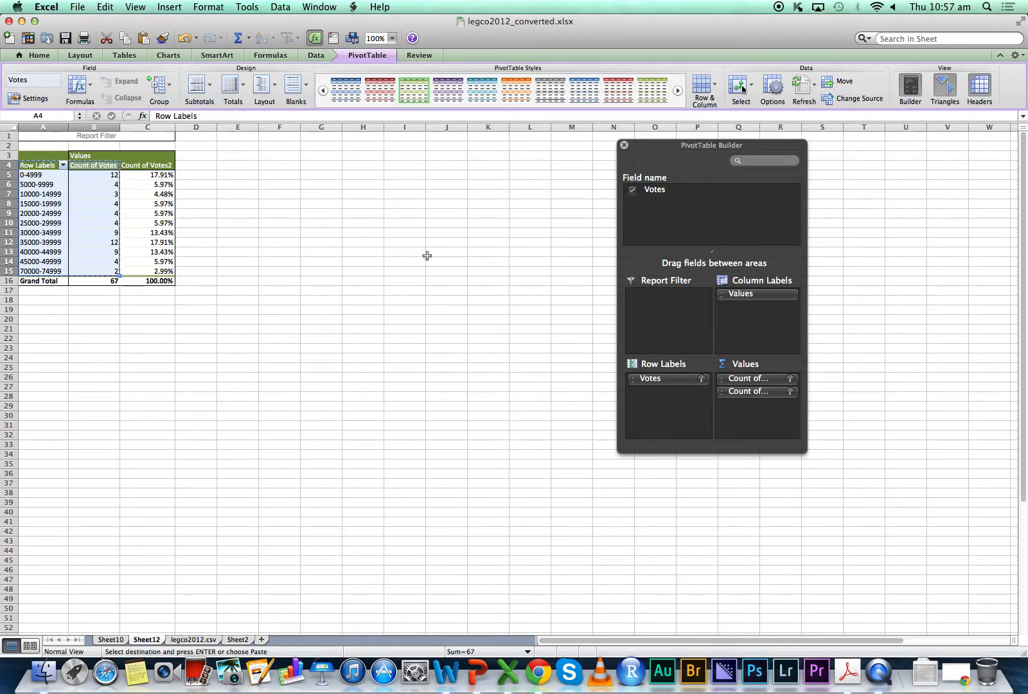
Step: Paste the copied cells as values only at cell E9 and widen columns E and F to fit the contents
left_click(244, 212)
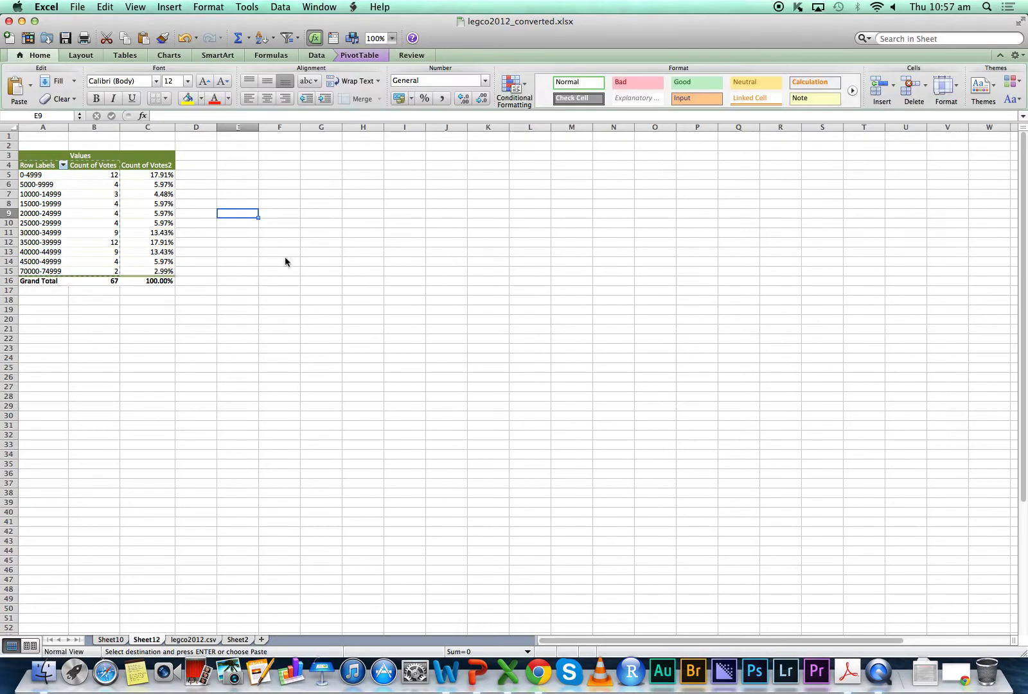
right_click(241, 218)
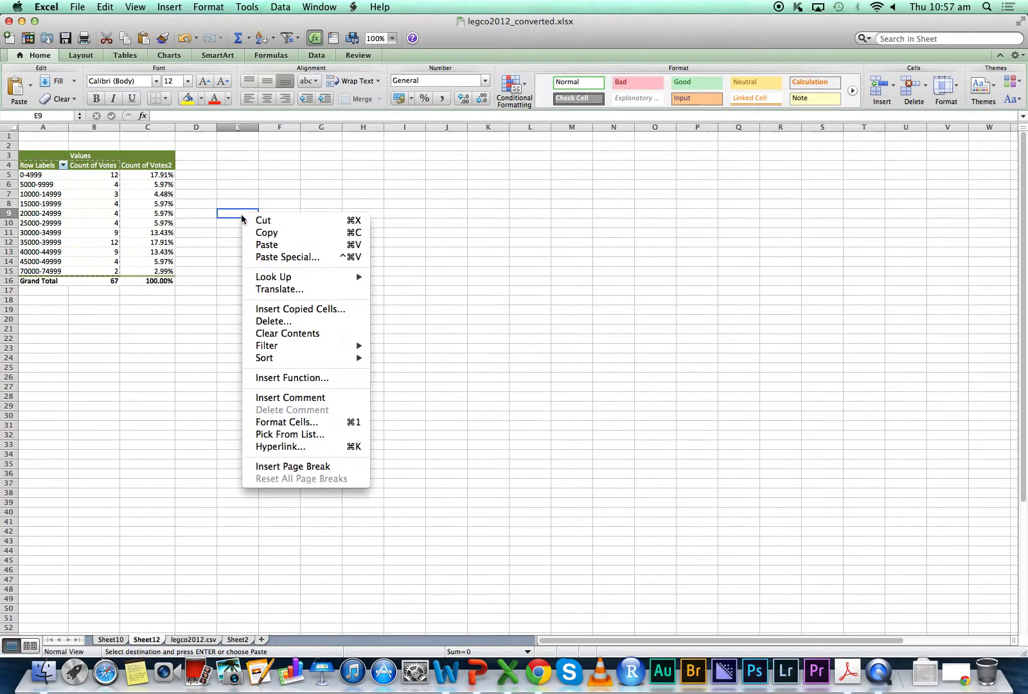
left_click(291, 257)
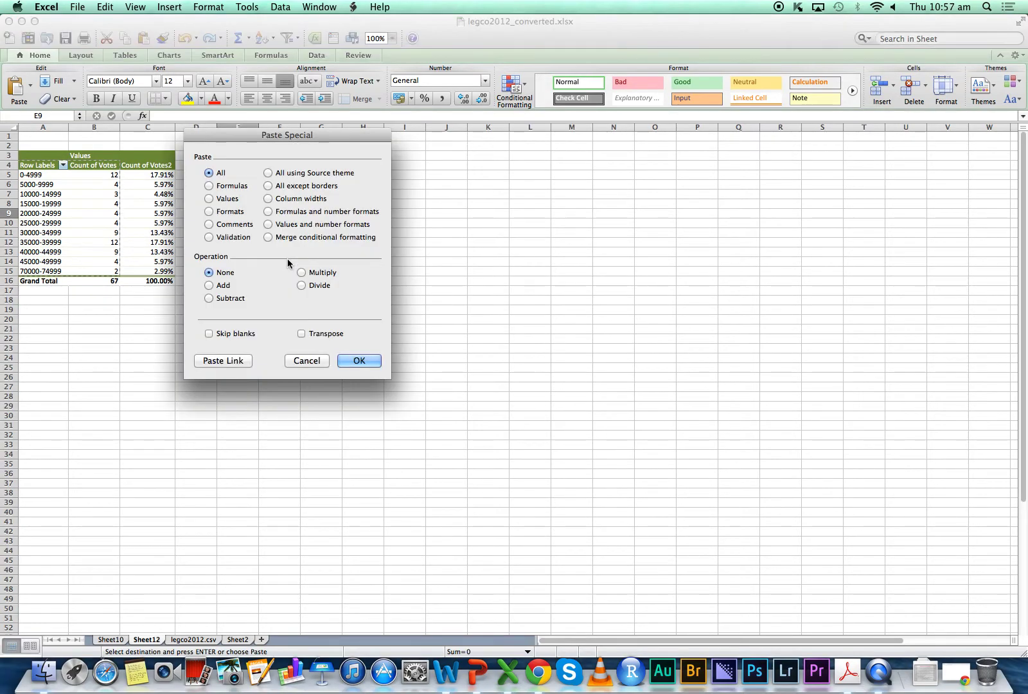
left_click(231, 200)
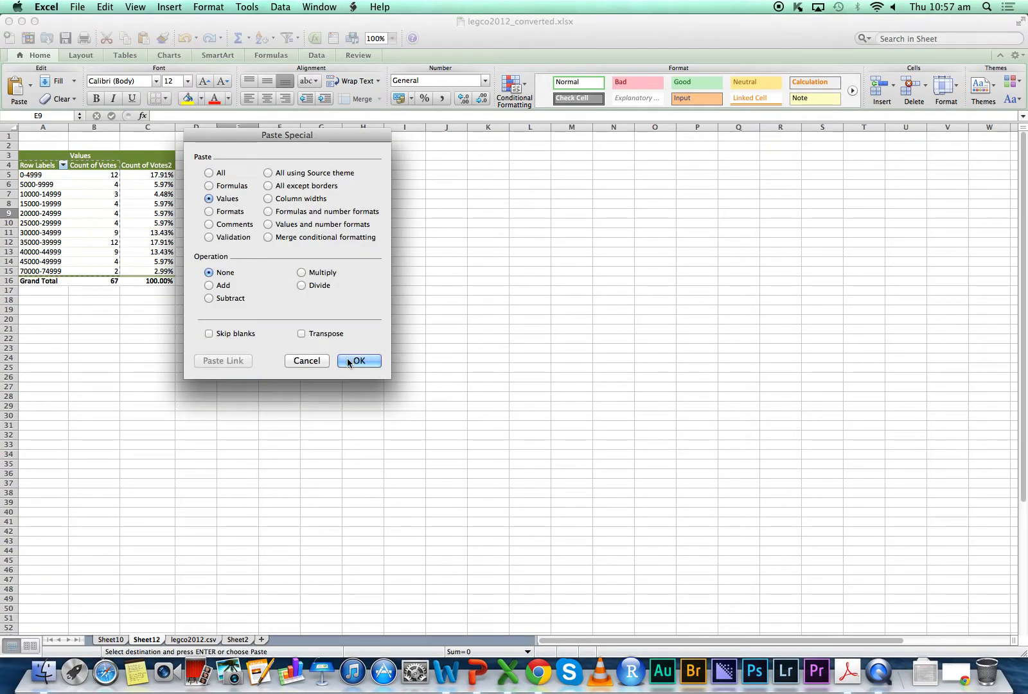
left_click(359, 361)
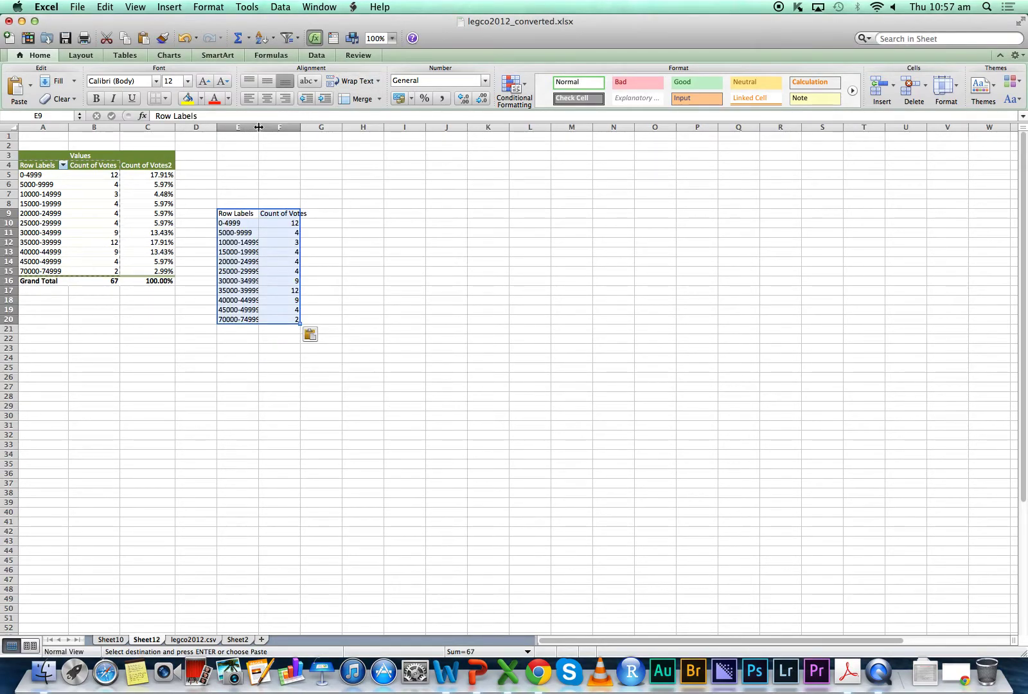
left_click_drag(259, 127, 379, 129)
Step: Rename the pasted table's headings to Votes in cell E9 and Freq in cell F9
left_click(276, 212)
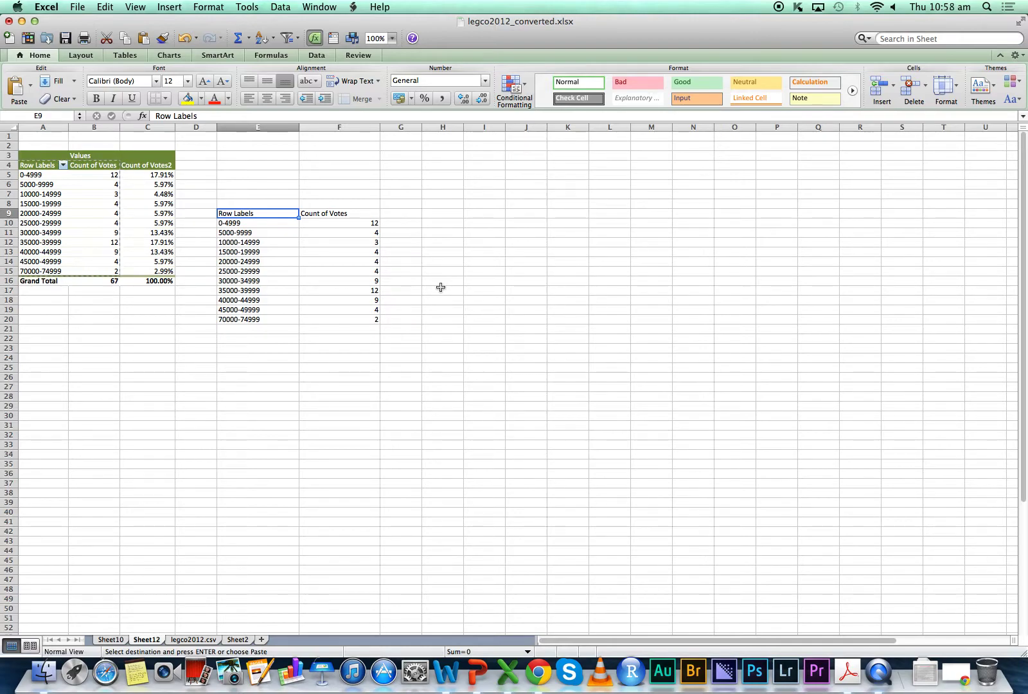
type("Votes")
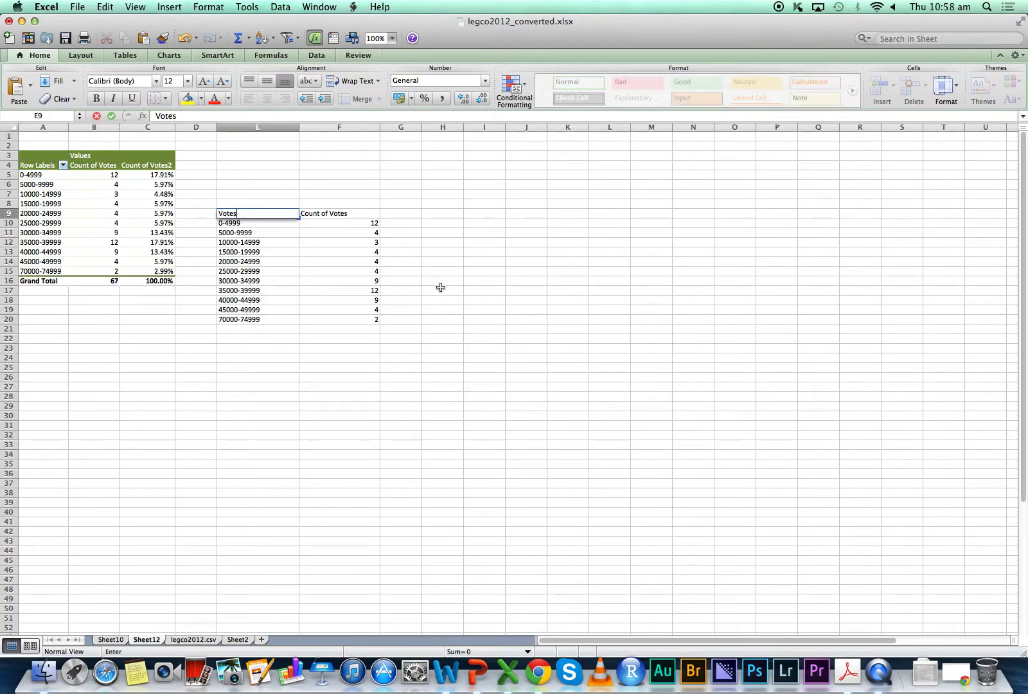
key("Tab")
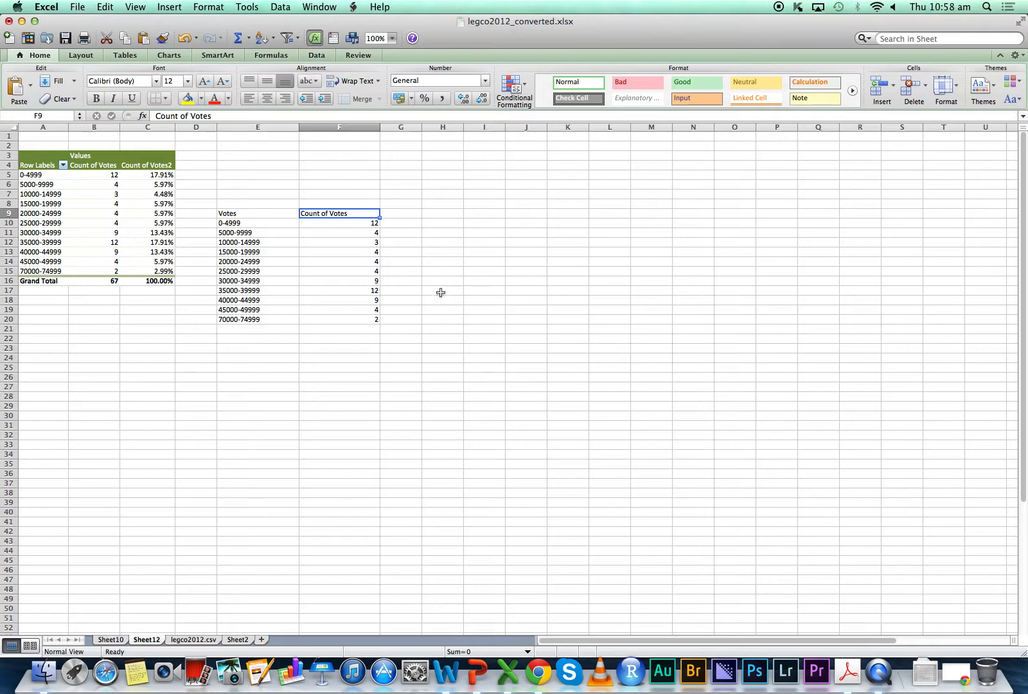
type("Freq")
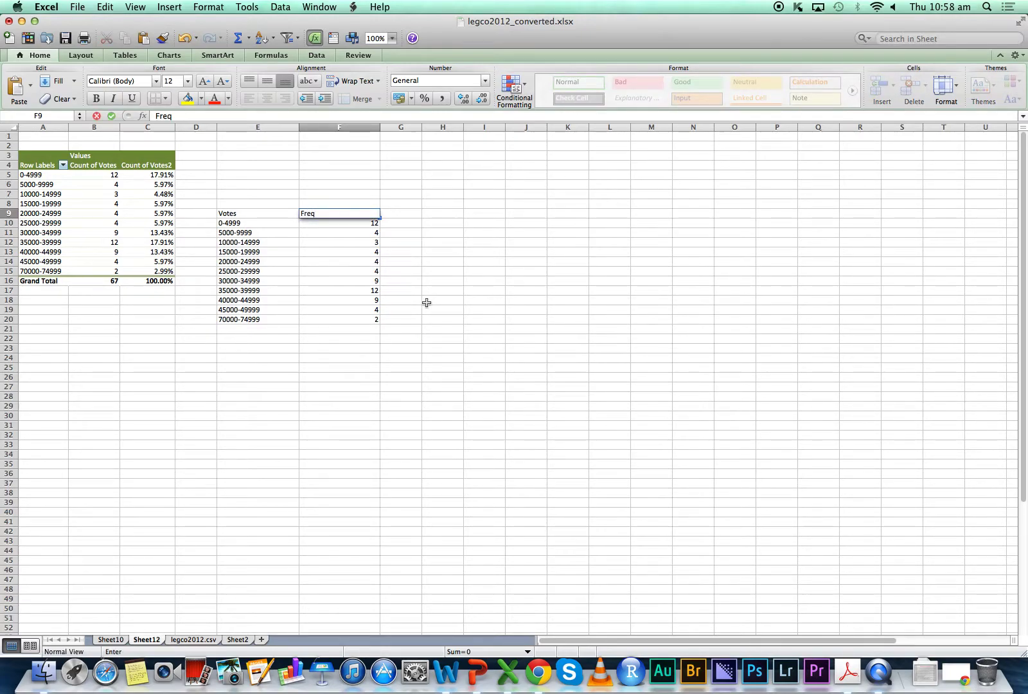
key("Return")
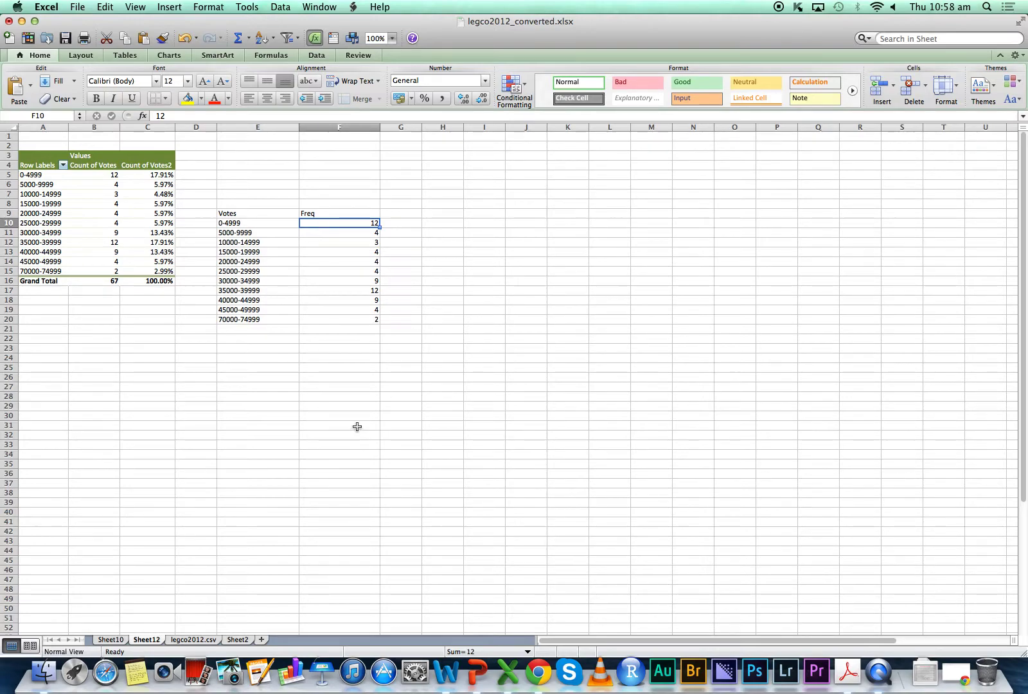
Step: Insert a 2-D clustered column chart from E9:F20 and place it beside the Votes and Freq table
left_click_drag(255, 321, 356, 213)
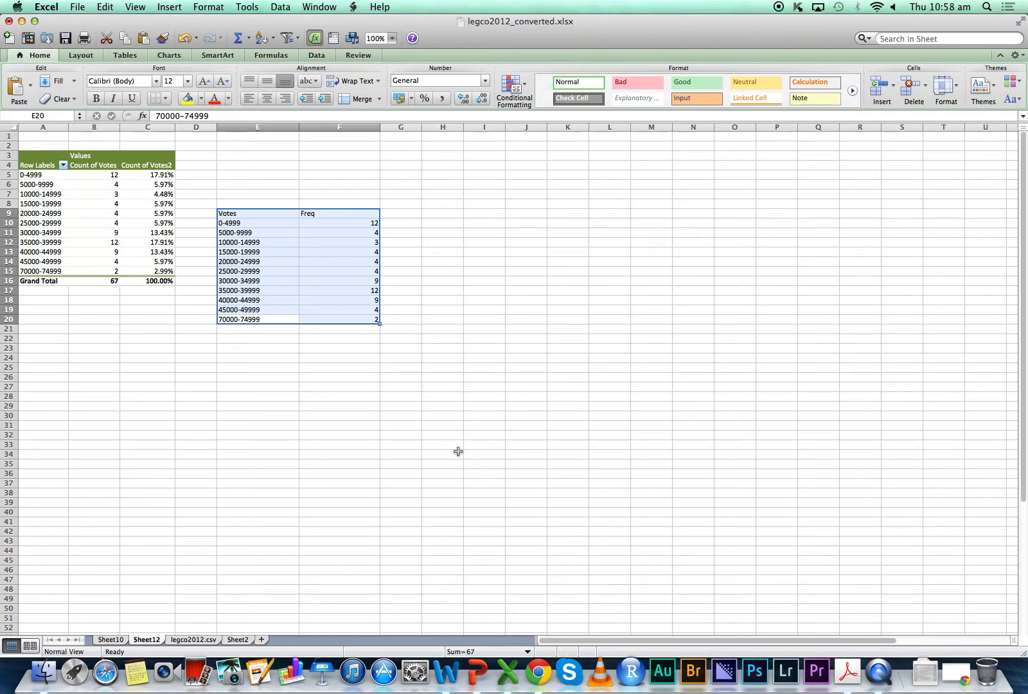
left_click(169, 55)
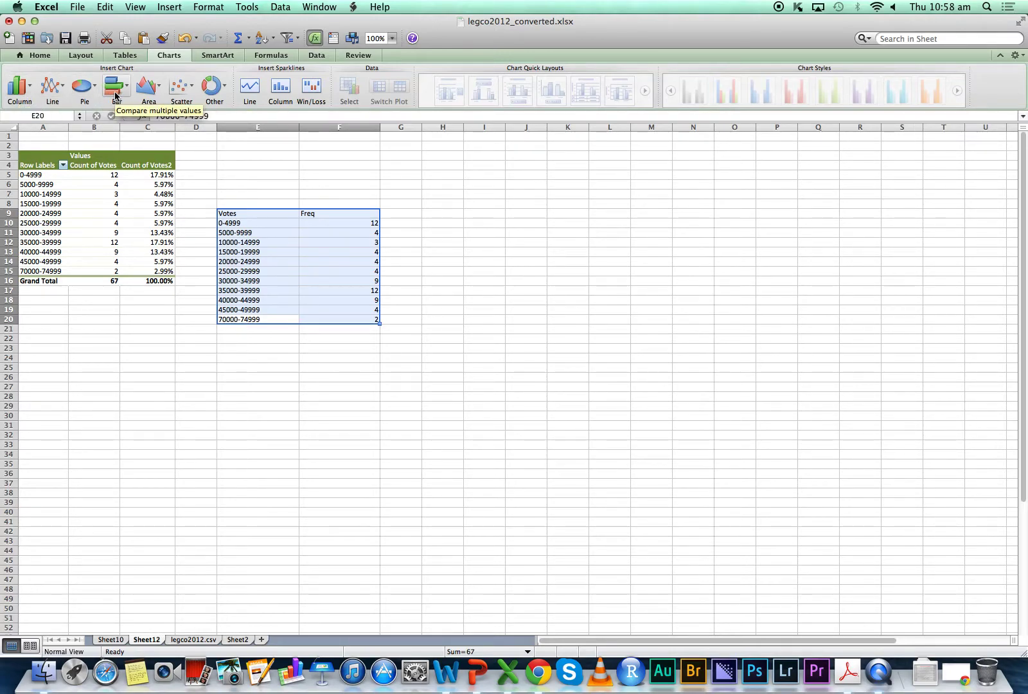
left_click(16, 90)
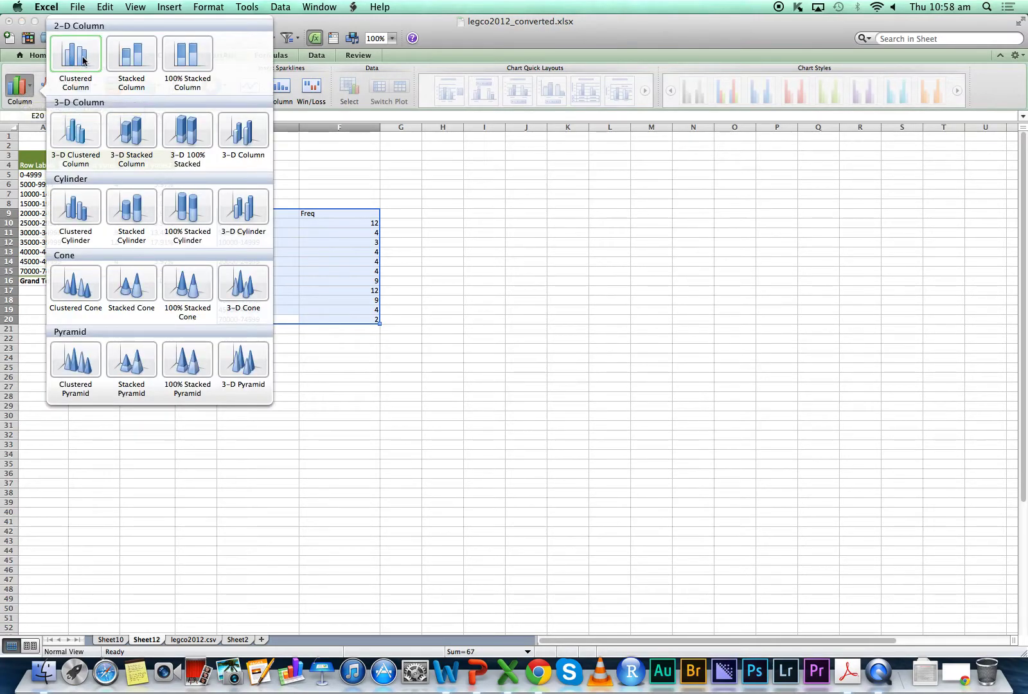
left_click(76, 55)
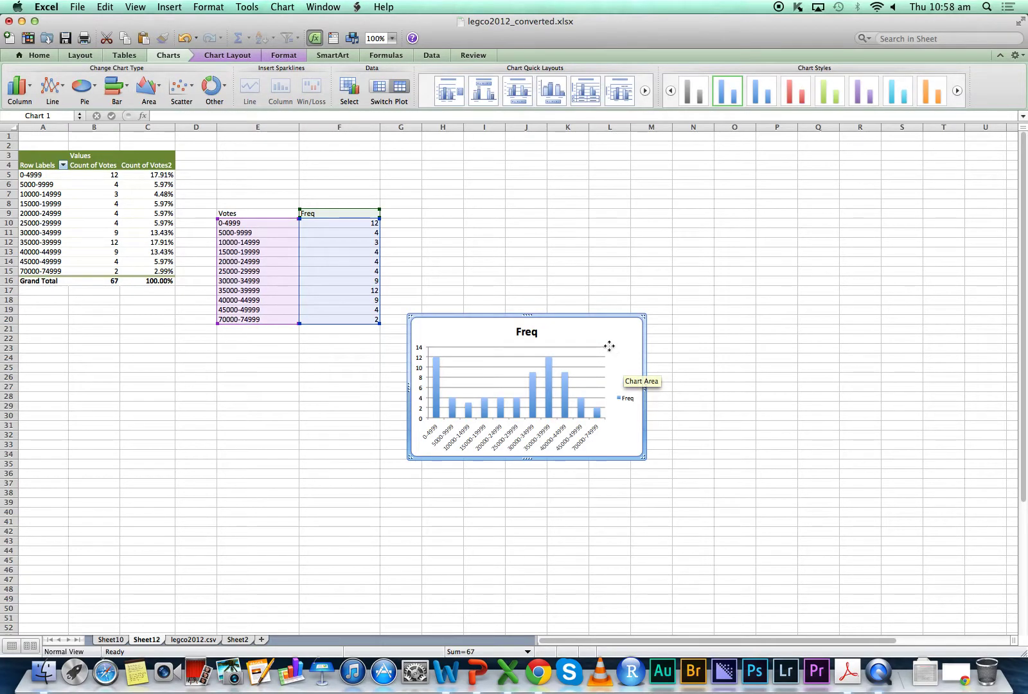
left_click_drag(609, 346, 654, 258)
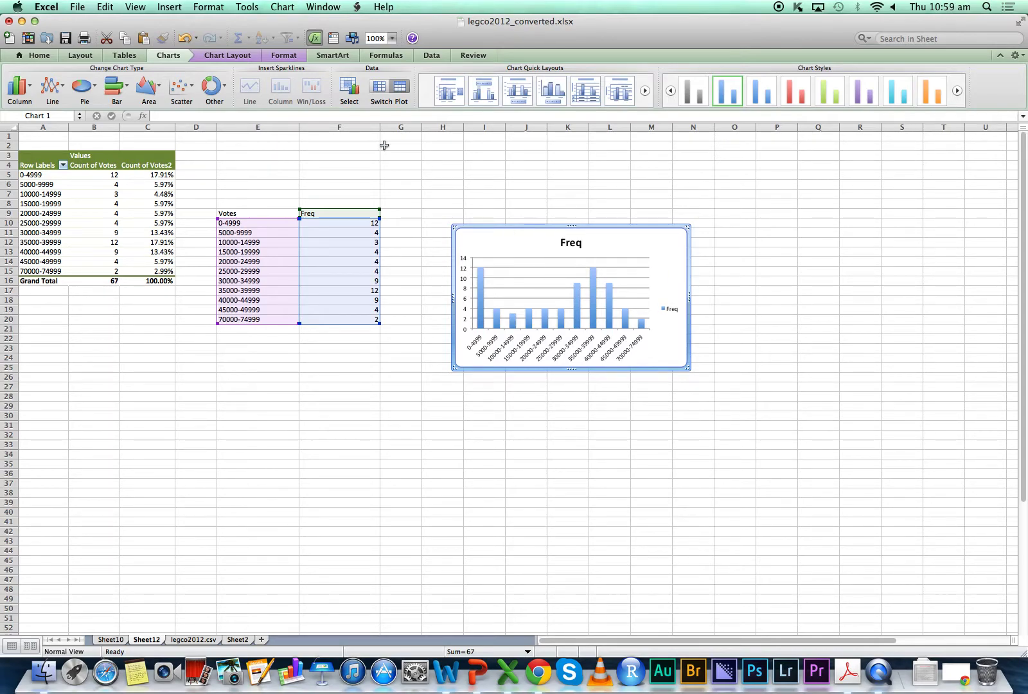
Step: Add a title below the chart's horizontal axis reading Votes
mouse_move(561, 320)
left_click(224, 57)
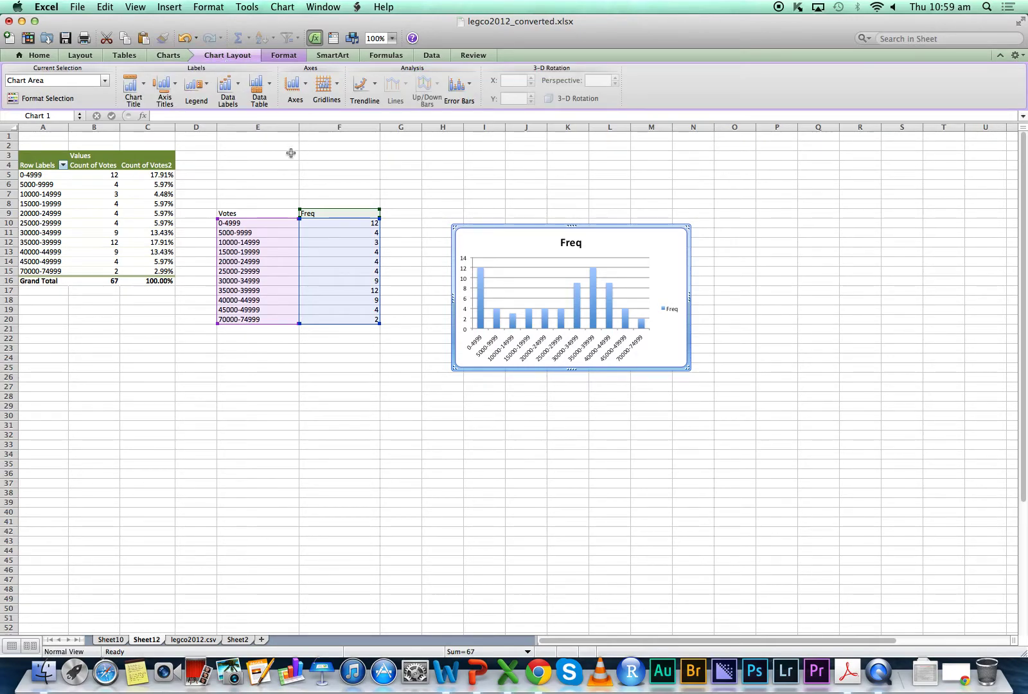
left_click(172, 92)
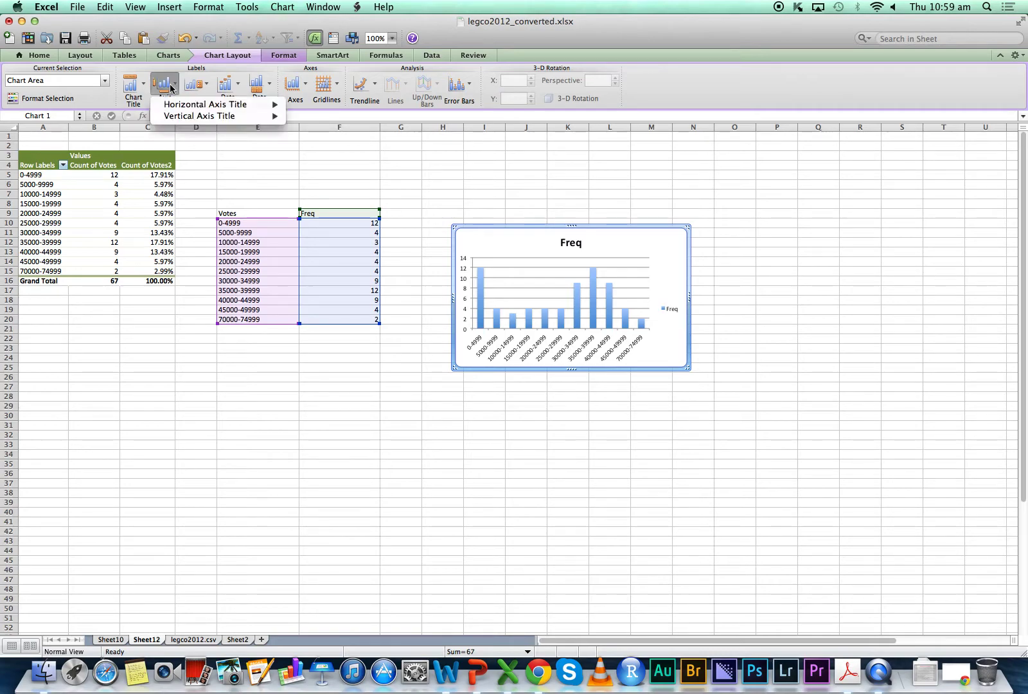
mouse_move(185, 108)
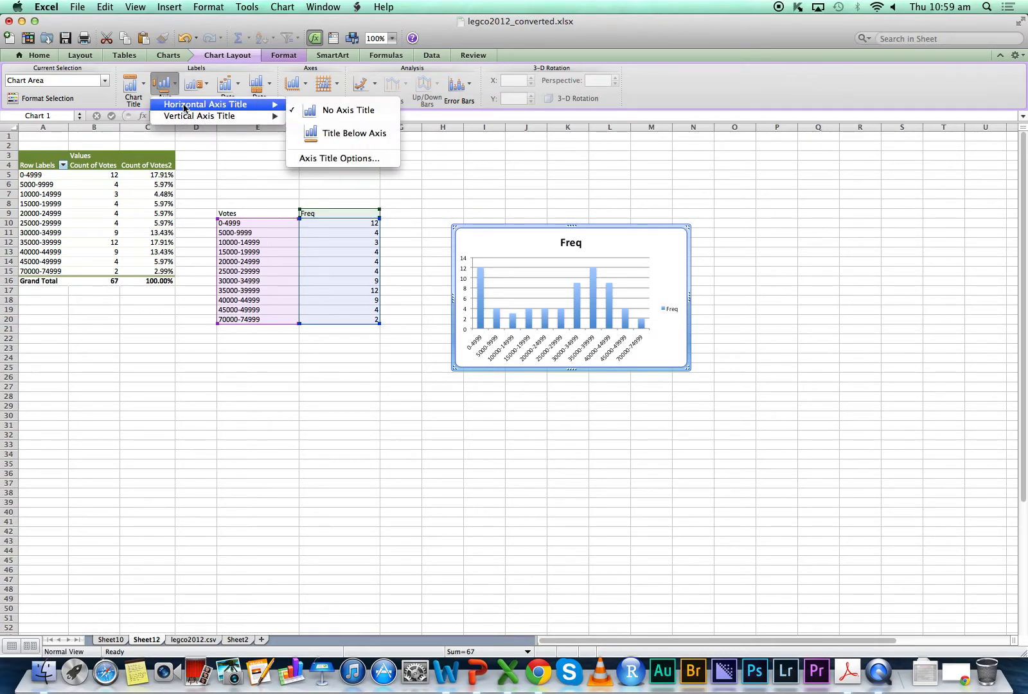
left_click(357, 138)
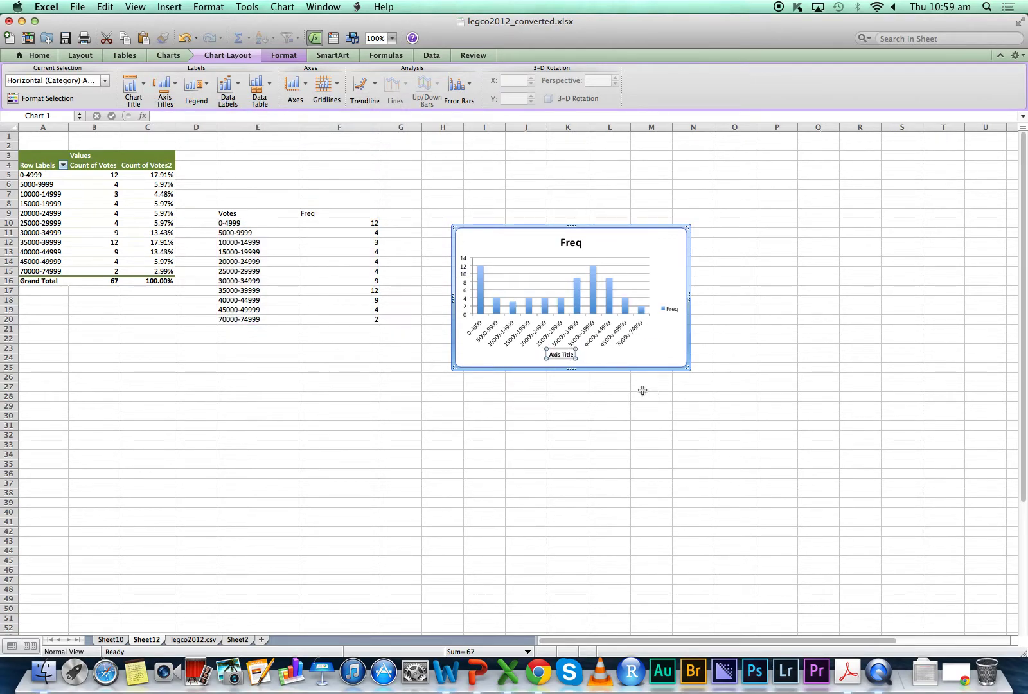
double_click(566, 354)
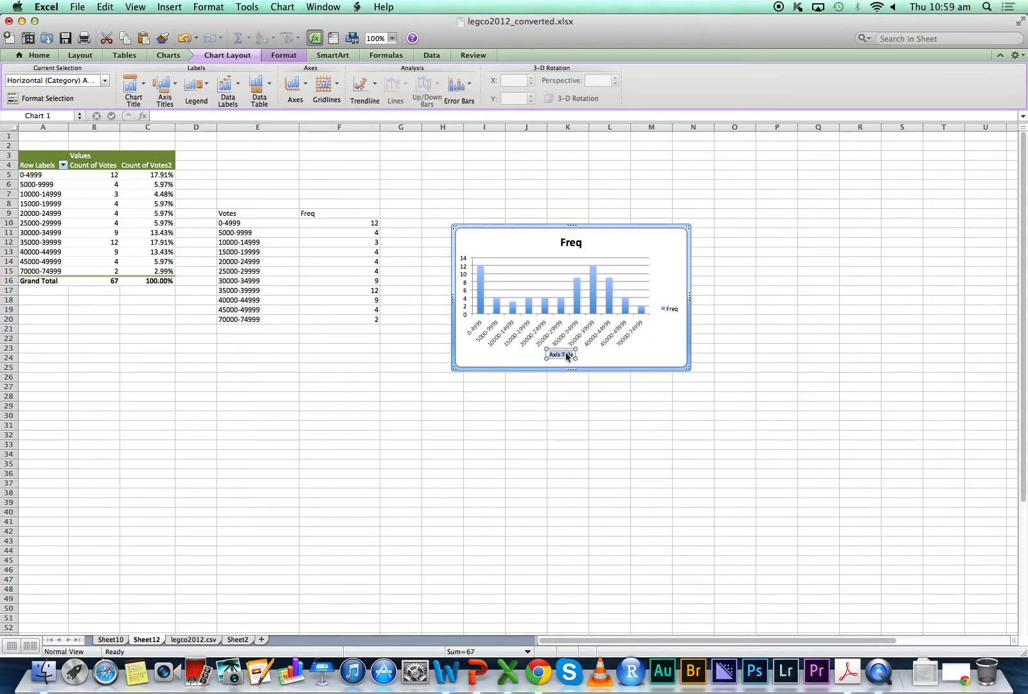
type("Votes")
left_click(652, 353)
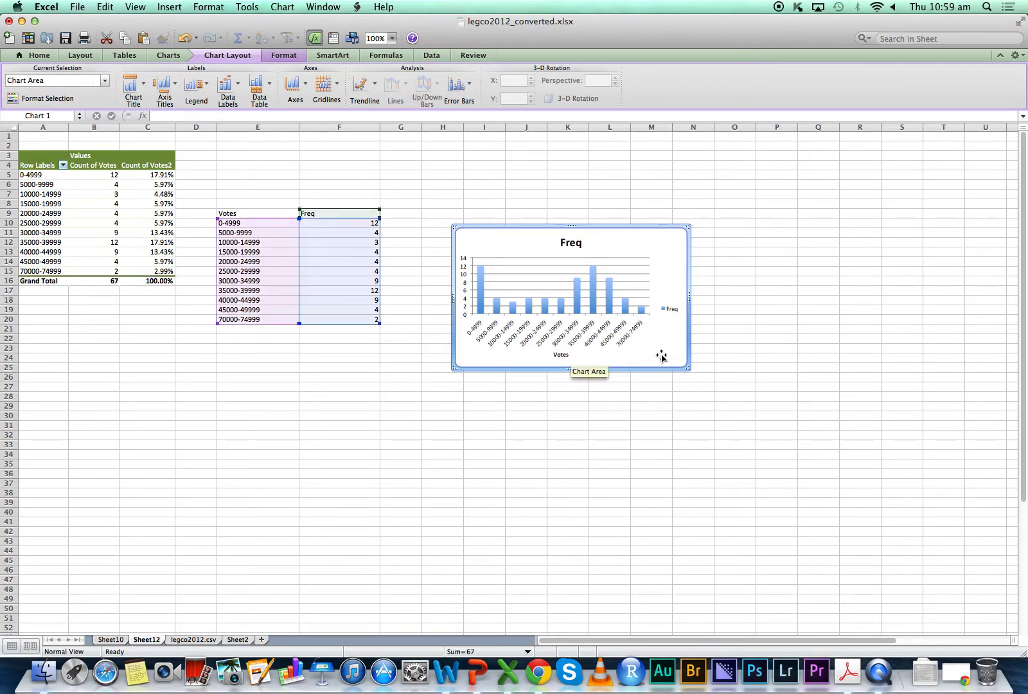
Step: Add a rotated title to the chart's vertical axis reading Frequency
left_click(465, 283)
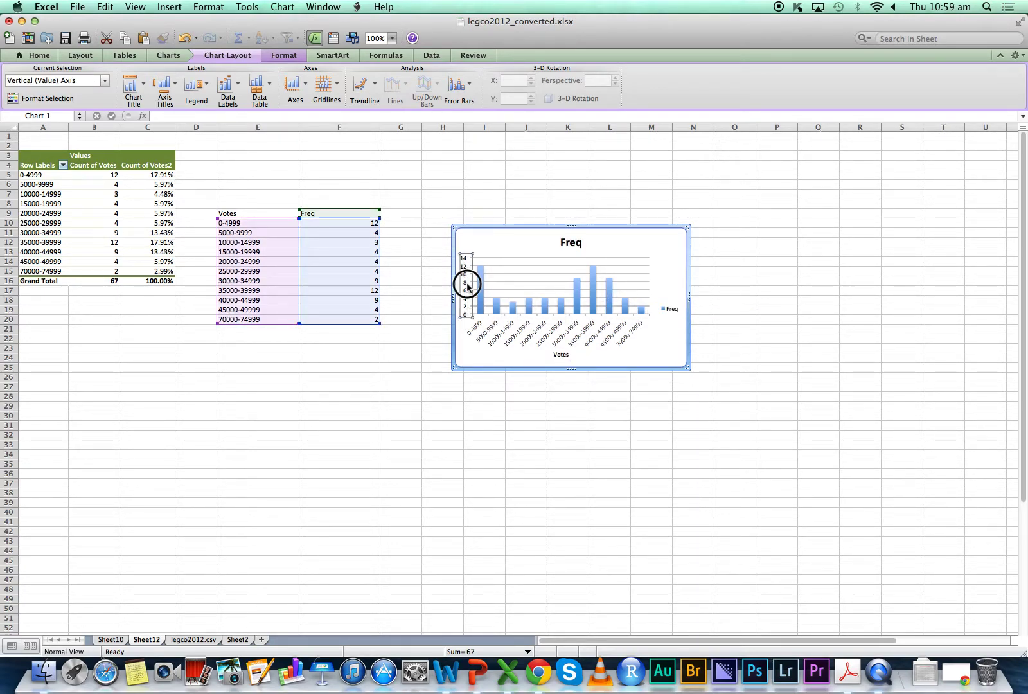
left_click(165, 83)
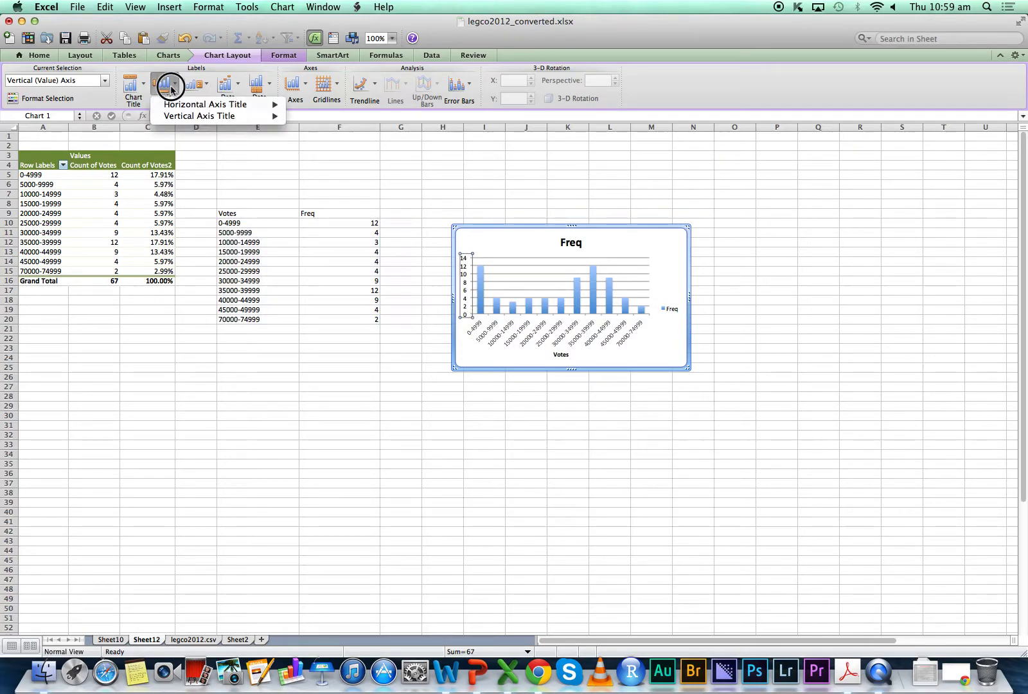
mouse_move(183, 106)
left_click(367, 144)
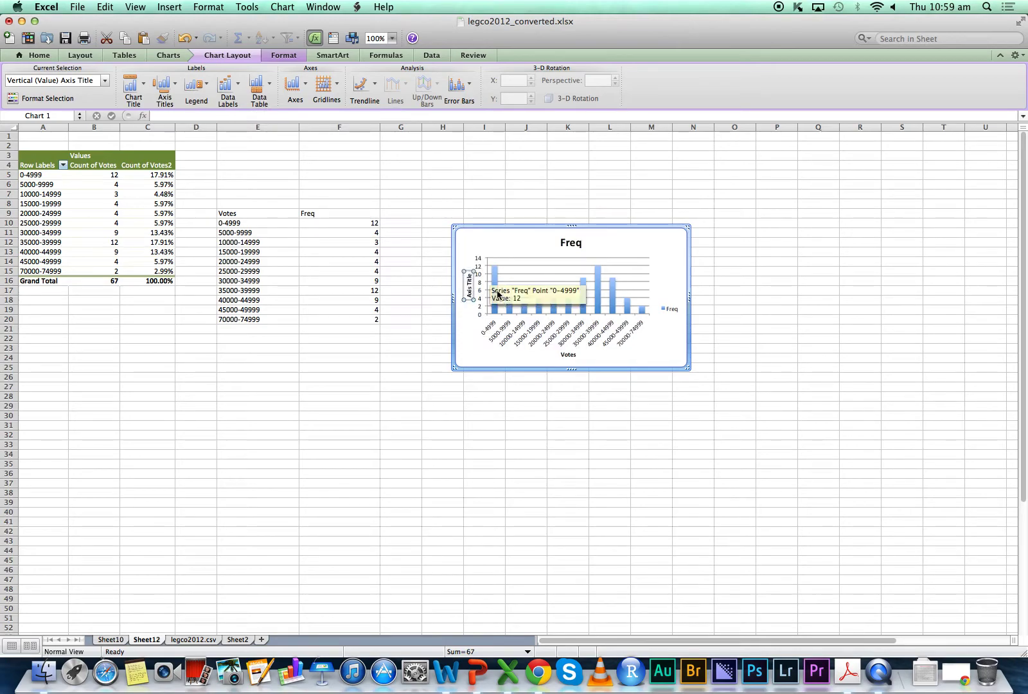
left_click(468, 286)
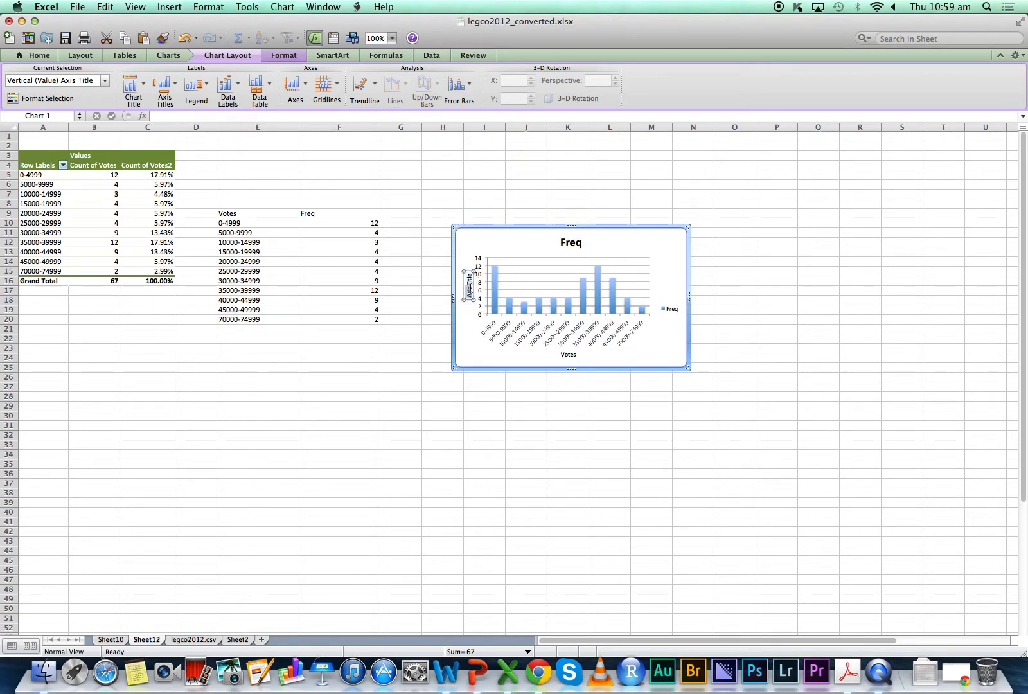
type("Frequency")
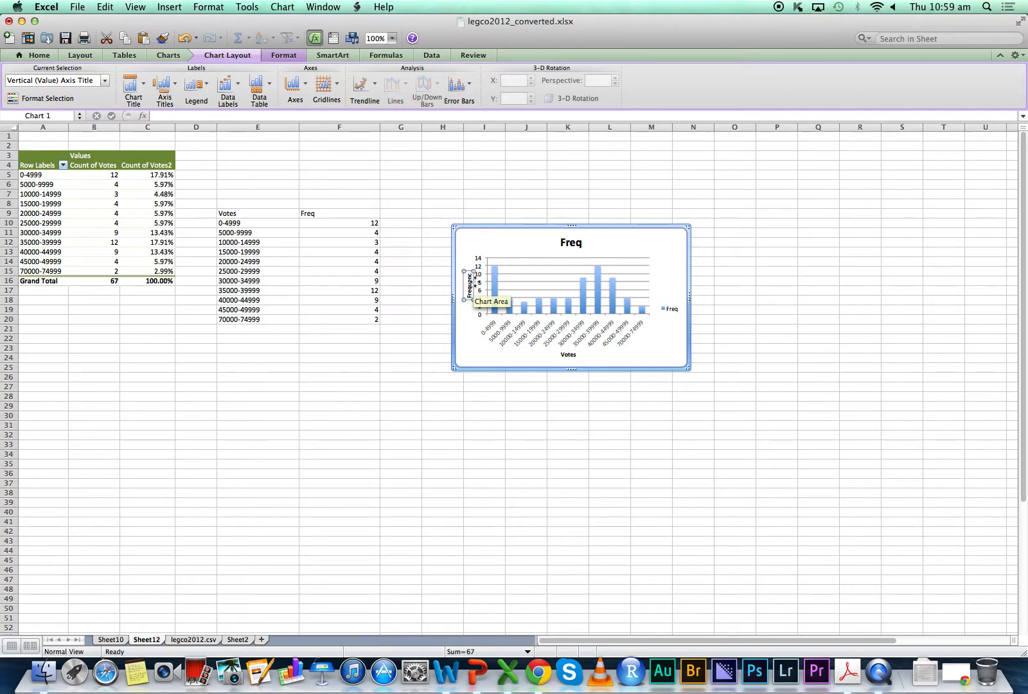
left_click(637, 357)
Step: Change the chart title to Frequency distribution of votes
left_click(576, 239)
double_click(570, 242)
type("Frequency")
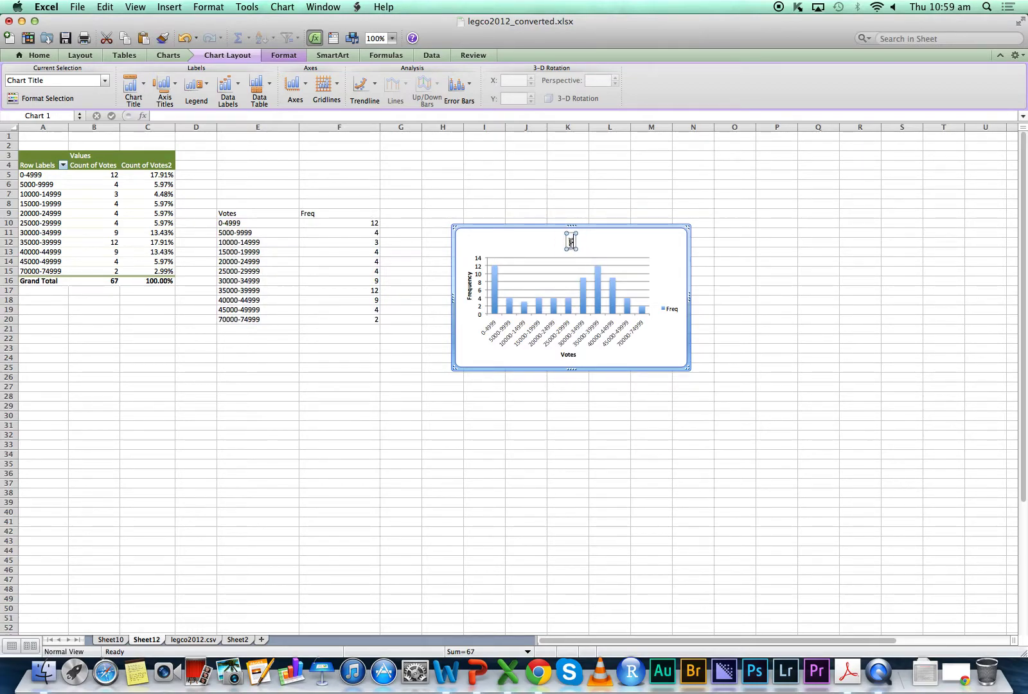
type(" Distribution")
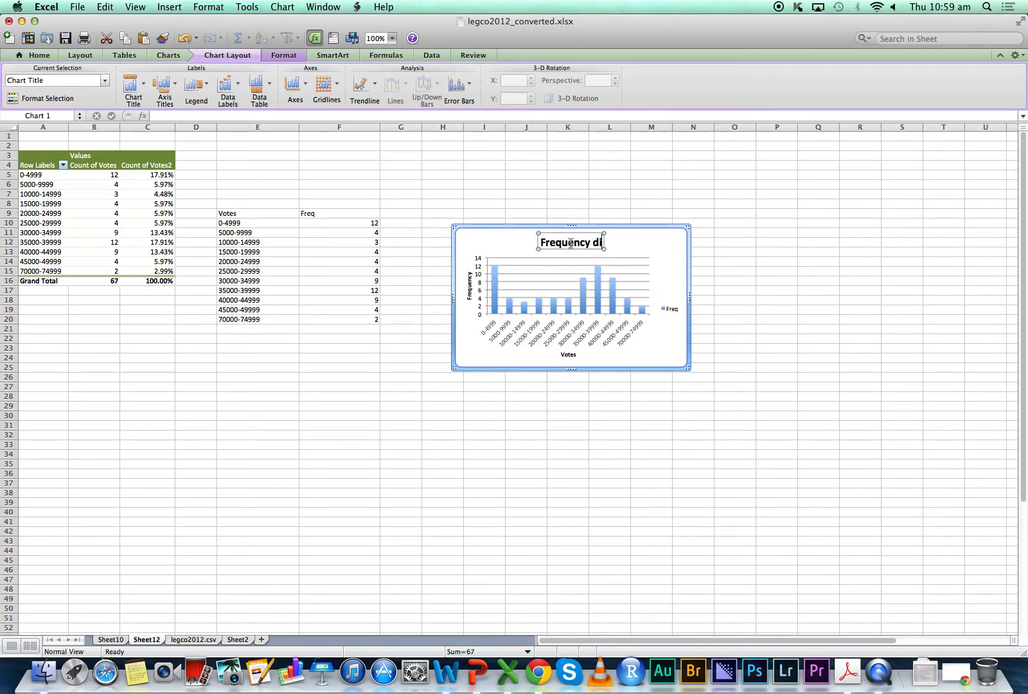
type(" of votes")
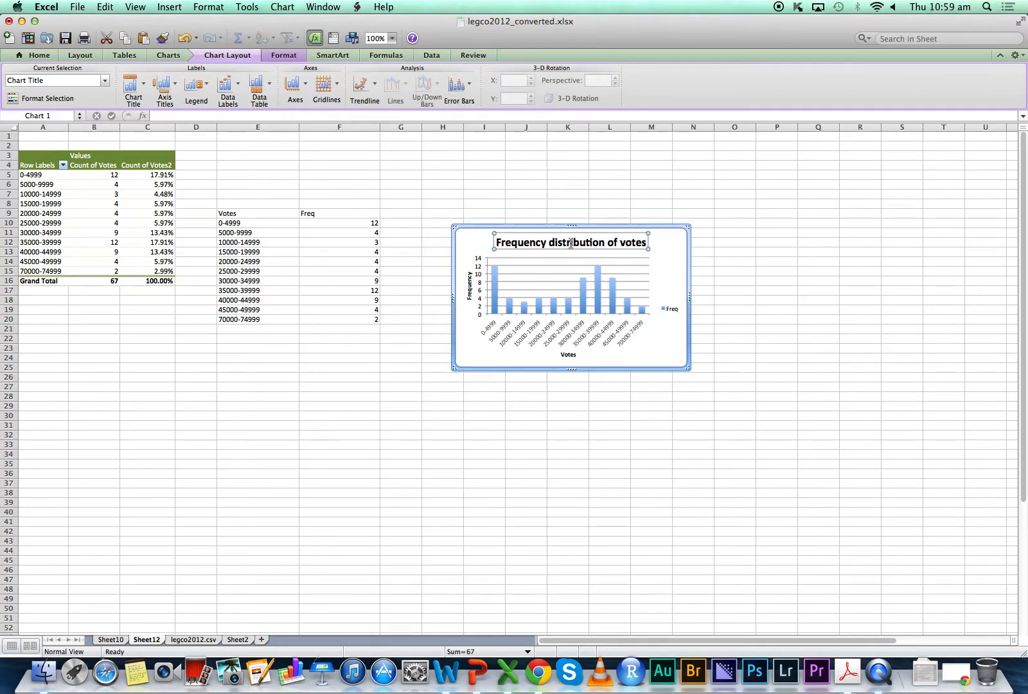
left_click(663, 350)
Step: Delete the chart's legend and enlarge the chart to span about columns G to R, starting near row 7
left_click(668, 313)
key("BackSpace")
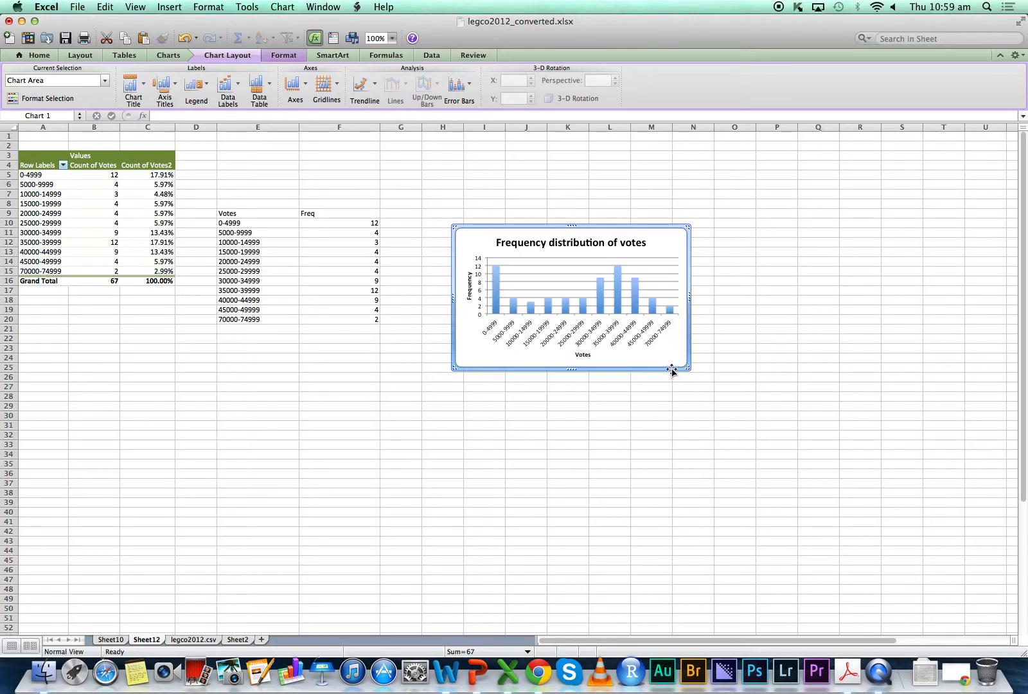
left_click_drag(688, 370, 907, 530)
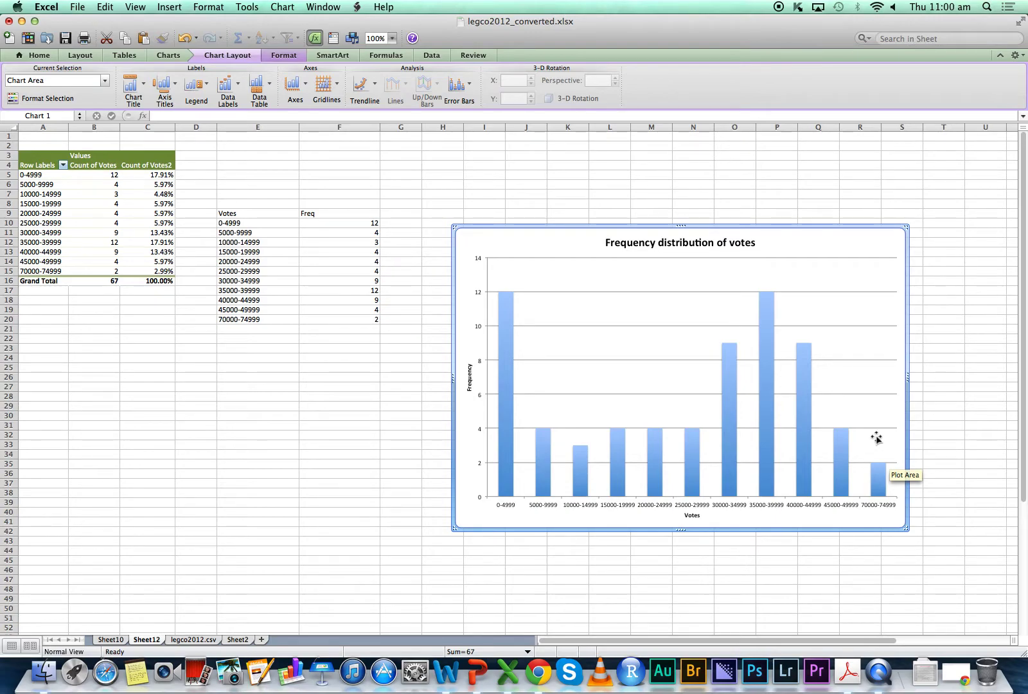
left_click_drag(828, 223, 788, 170)
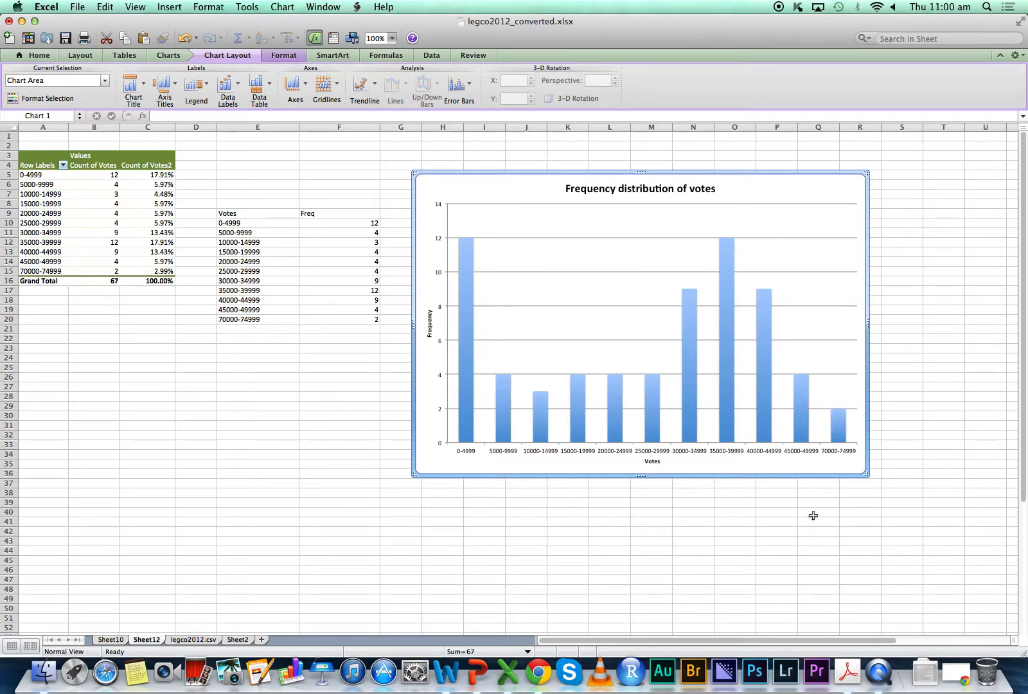
Step: Replace the chart with a new 2-D clustered column chart of E9:F20 beside the table, and remove its legend
key("Delete")
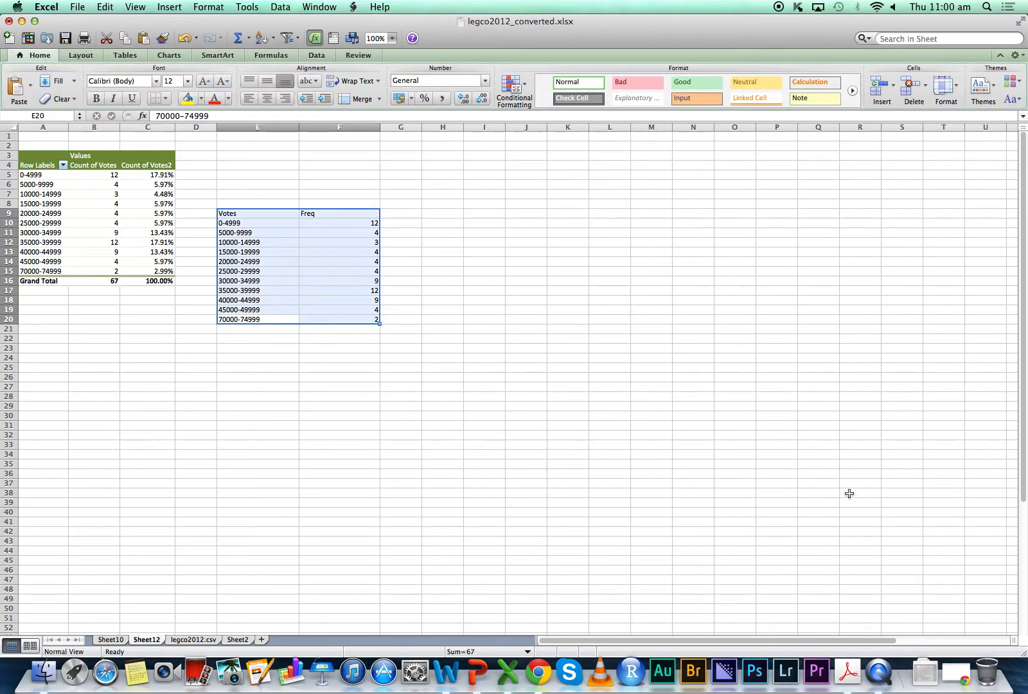
left_click(169, 55)
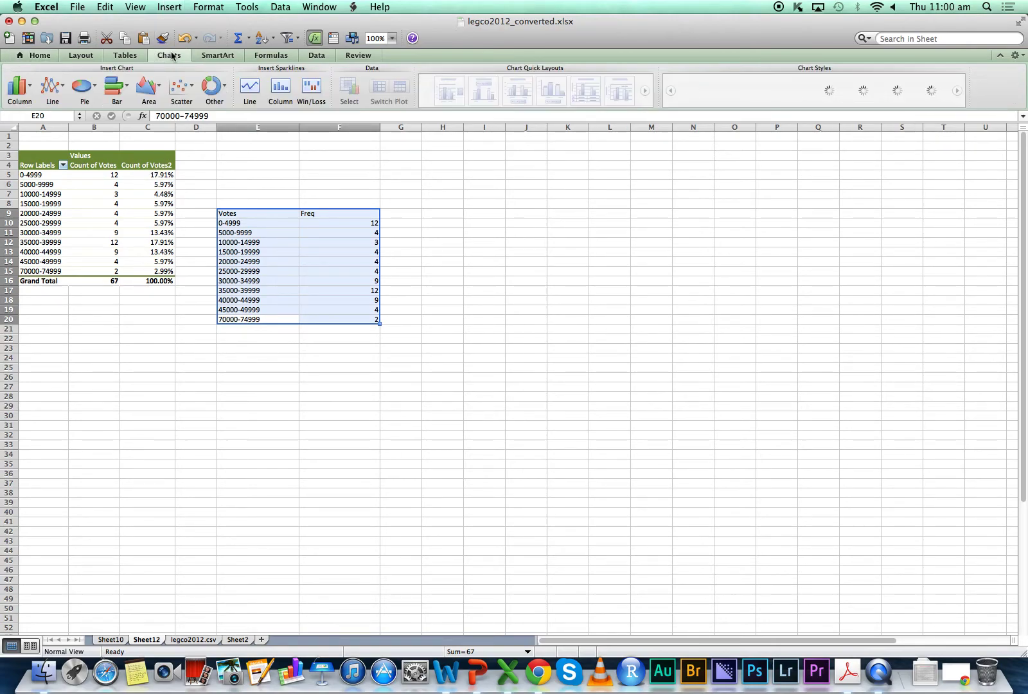
left_click(27, 96)
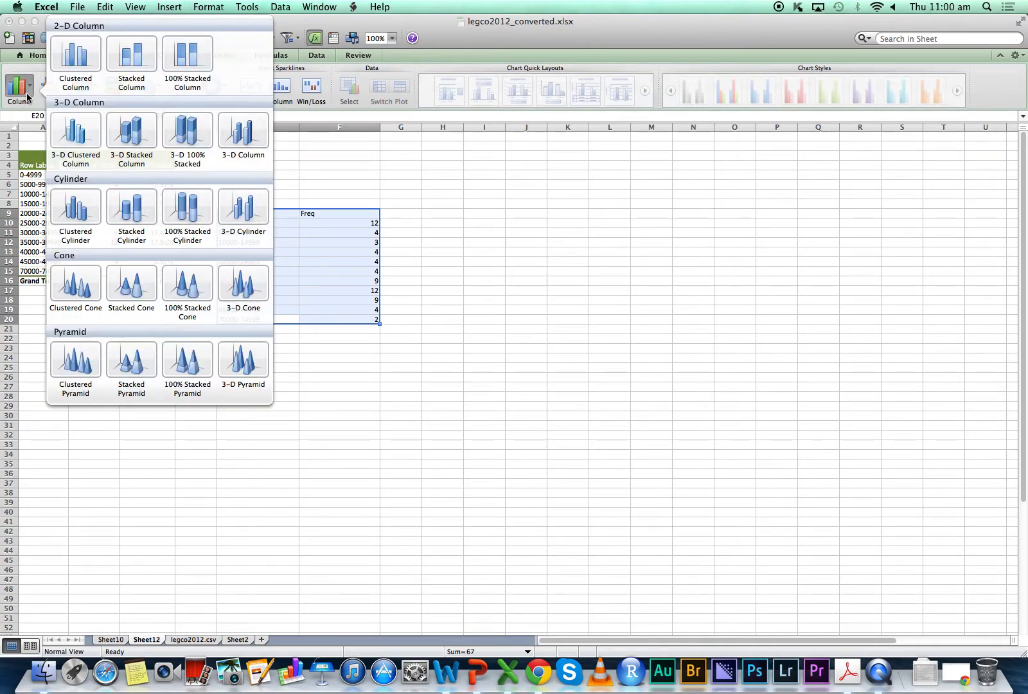
left_click(78, 57)
left_click_drag(619, 322, 657, 205)
left_click(669, 284)
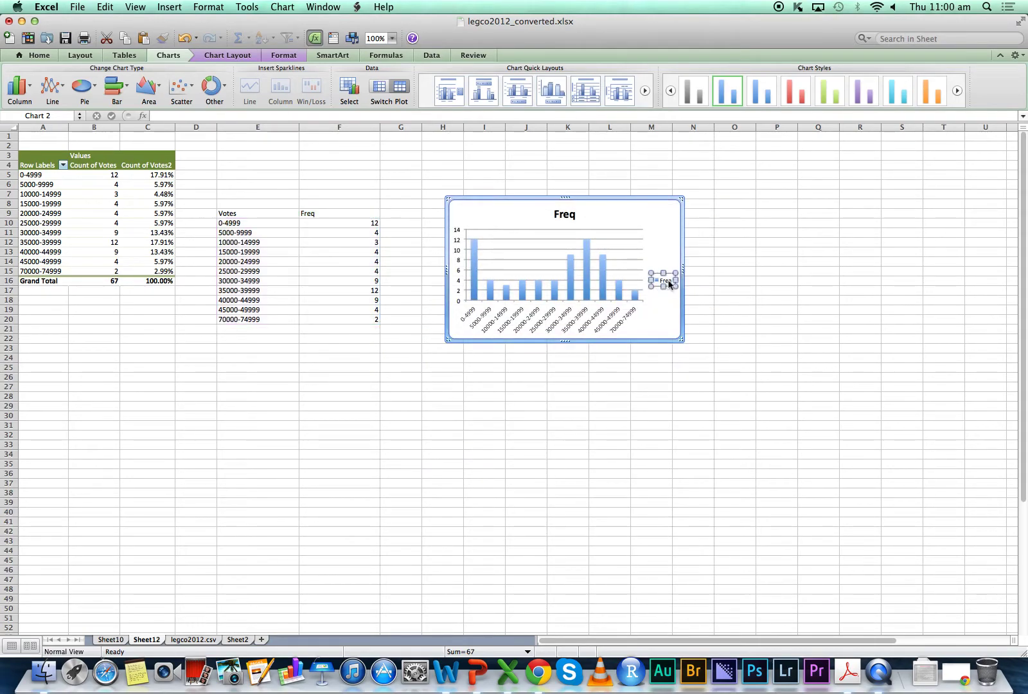
key("Delete")
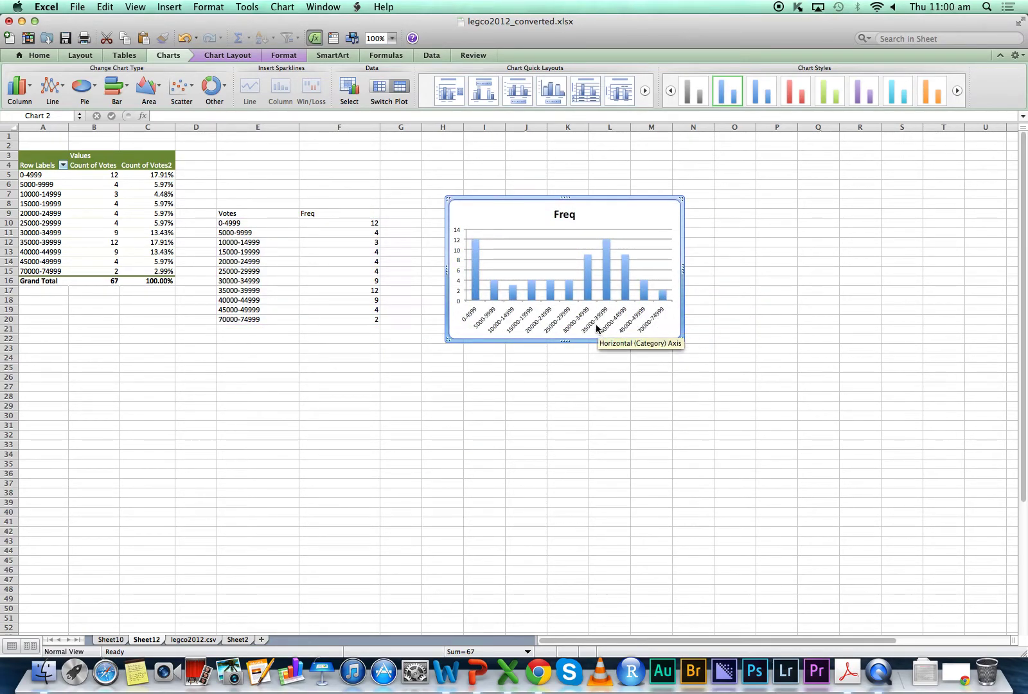
Step: Add a rotated title reading Frequency to the vertical axis of the new column chart
left_click(214, 56)
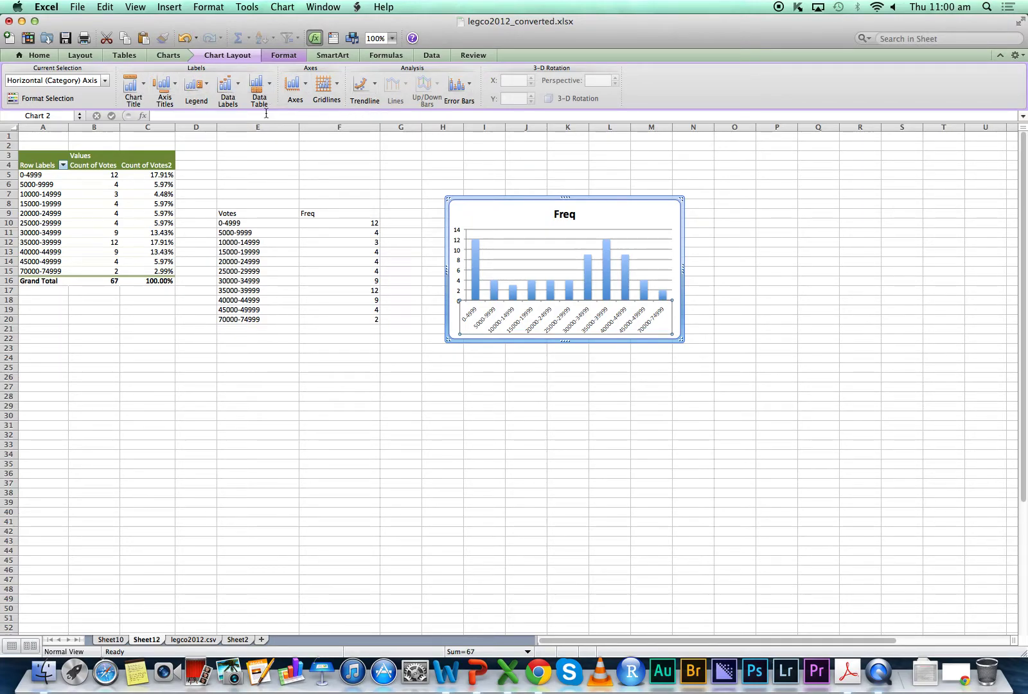
left_click(168, 90)
mouse_move(179, 108)
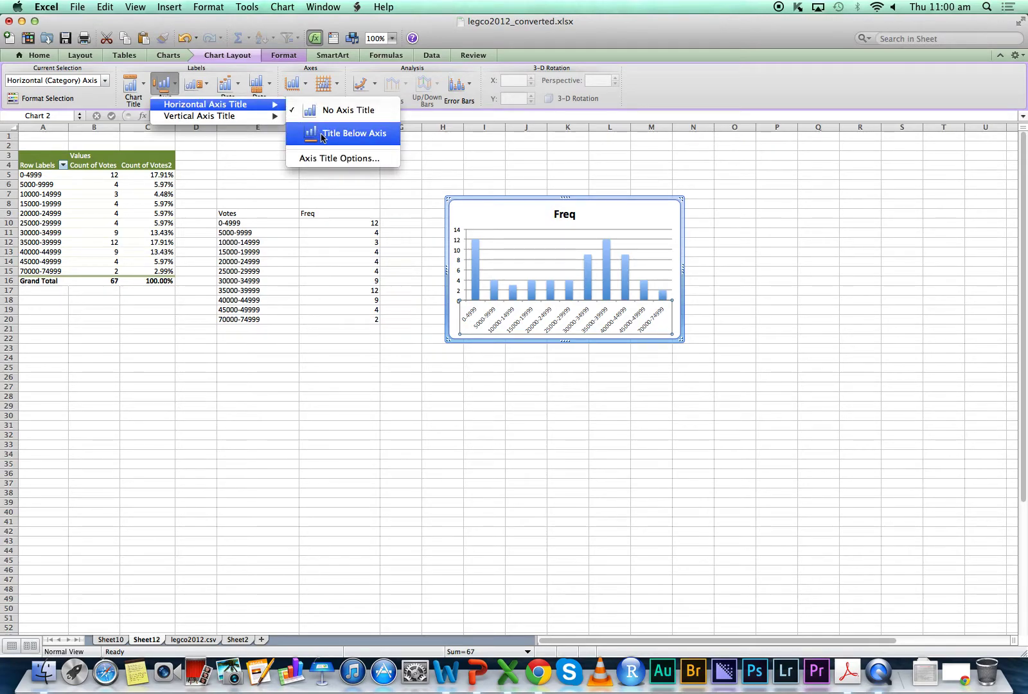
mouse_move(228, 117)
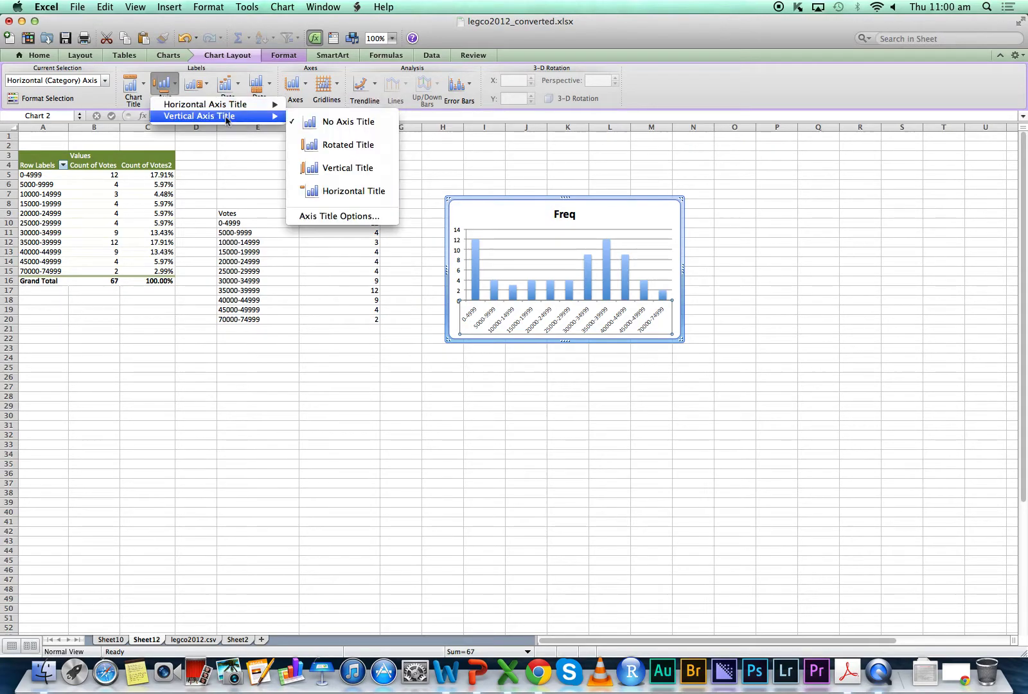
left_click(335, 146)
triple_click(463, 263)
key("BackSpace")
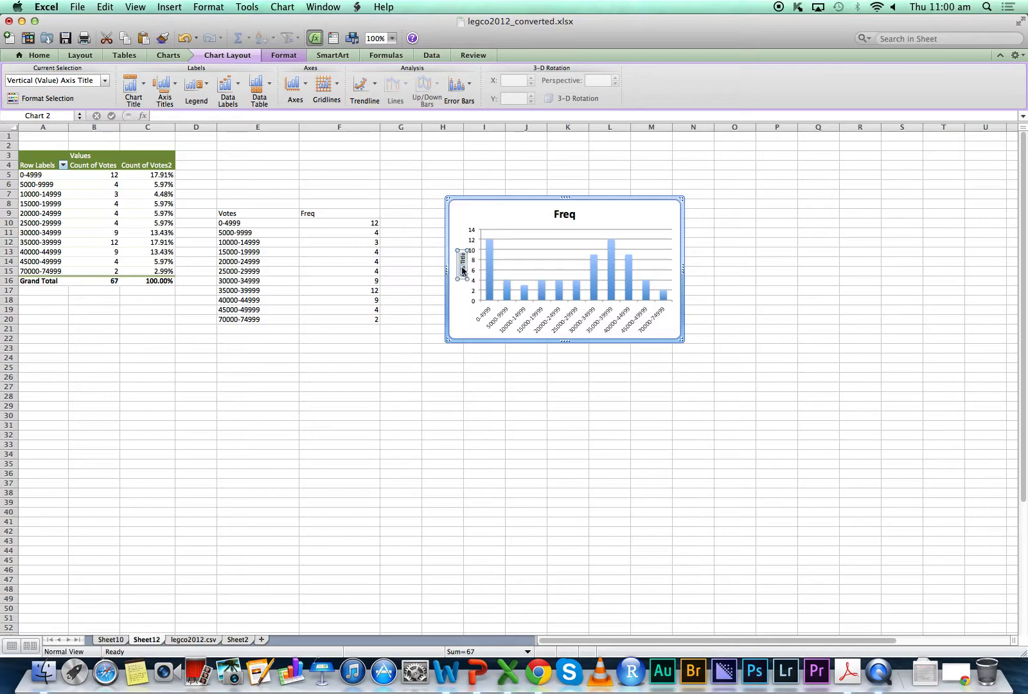
type("F")
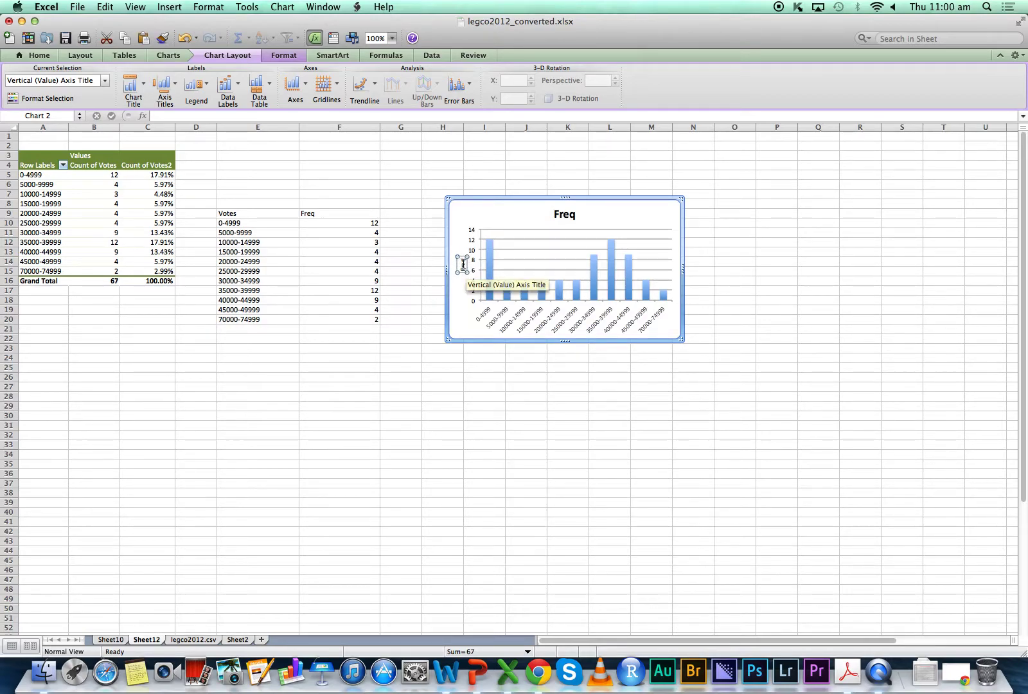
type("requency")
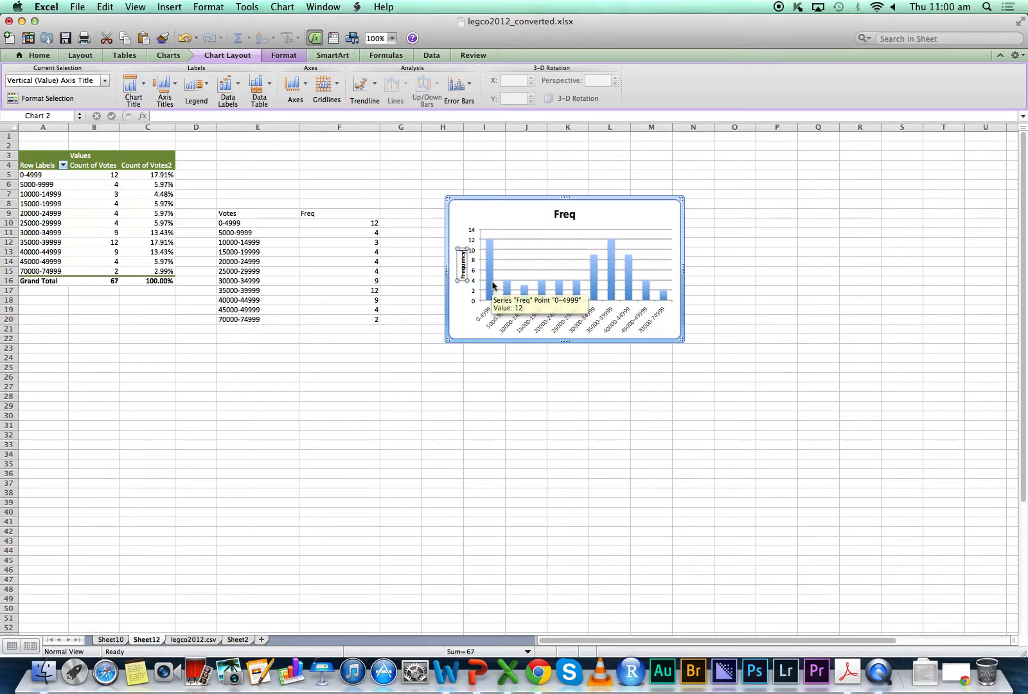
Step: Add a title reading Votes below the chart's horizontal axis and enlarge the chart to span about columns H to Q, down to row 43
left_click(525, 319)
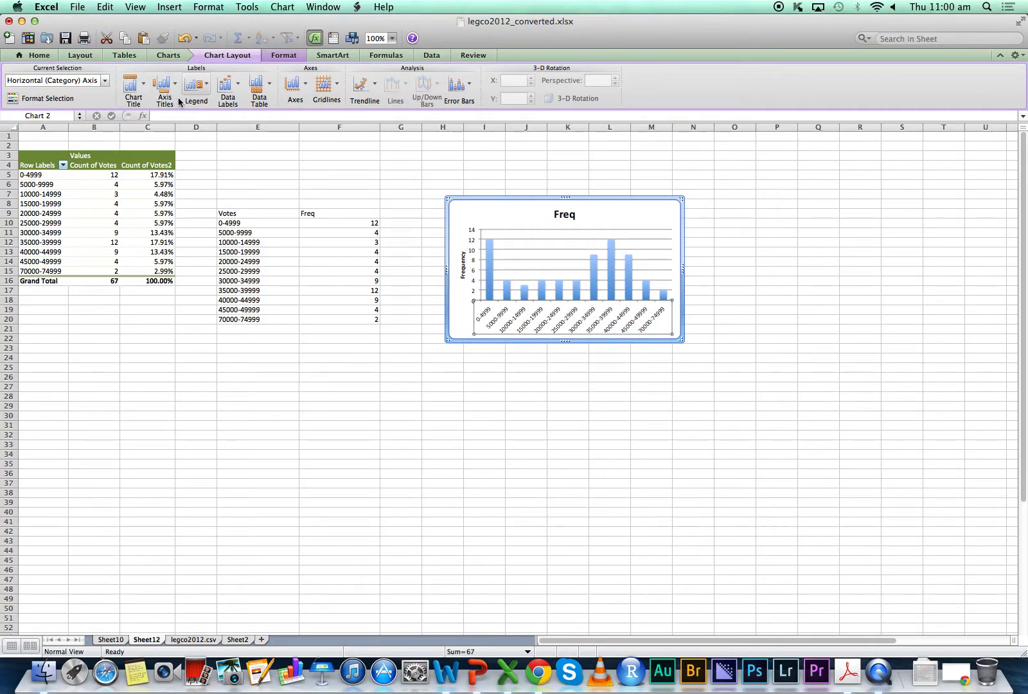
left_click(165, 85)
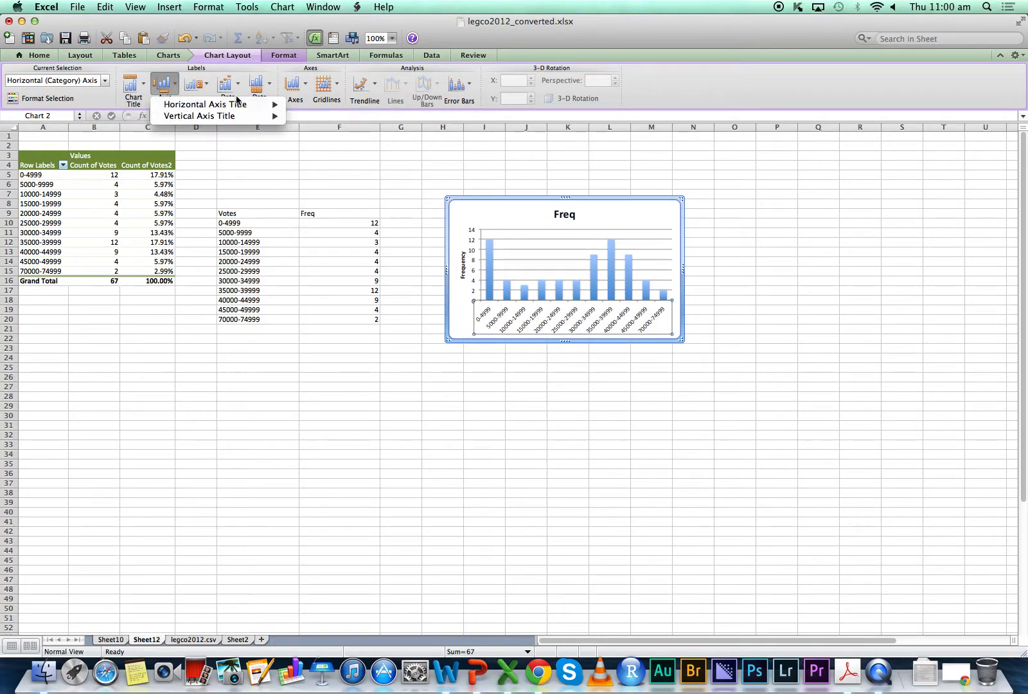
mouse_move(257, 104)
left_click(347, 131)
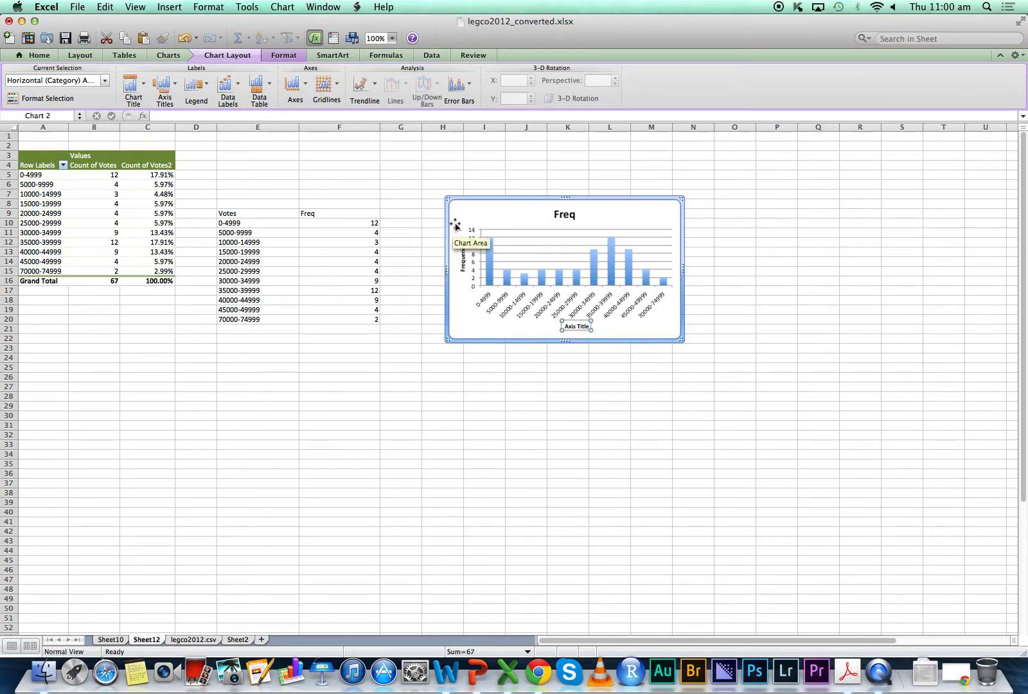
triple_click(583, 327)
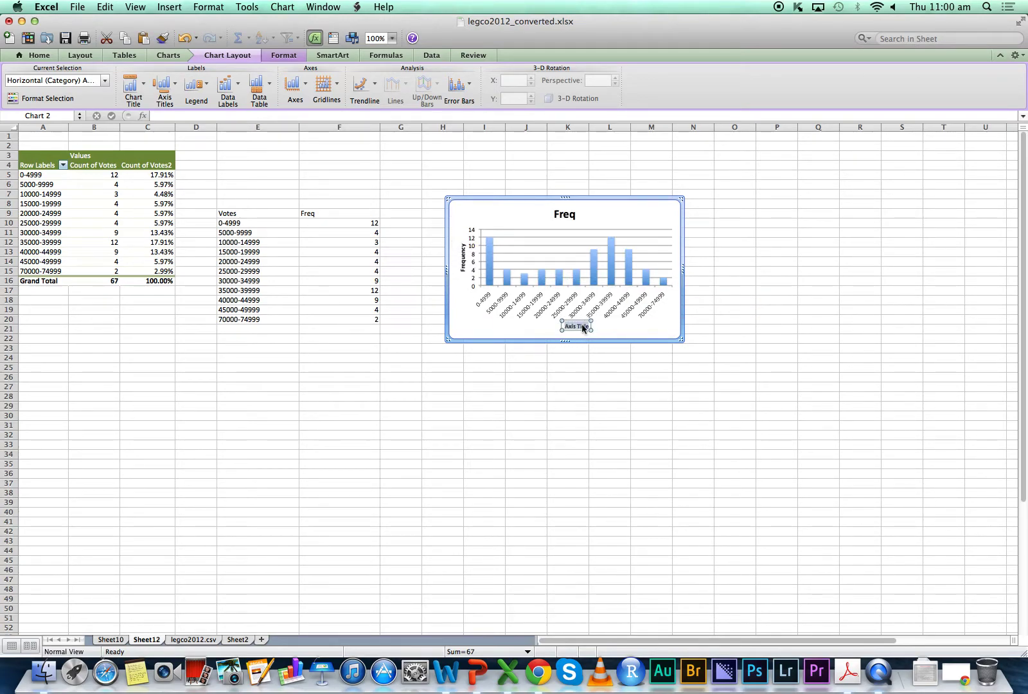
type("Votes")
left_click(671, 327)
left_click(678, 396)
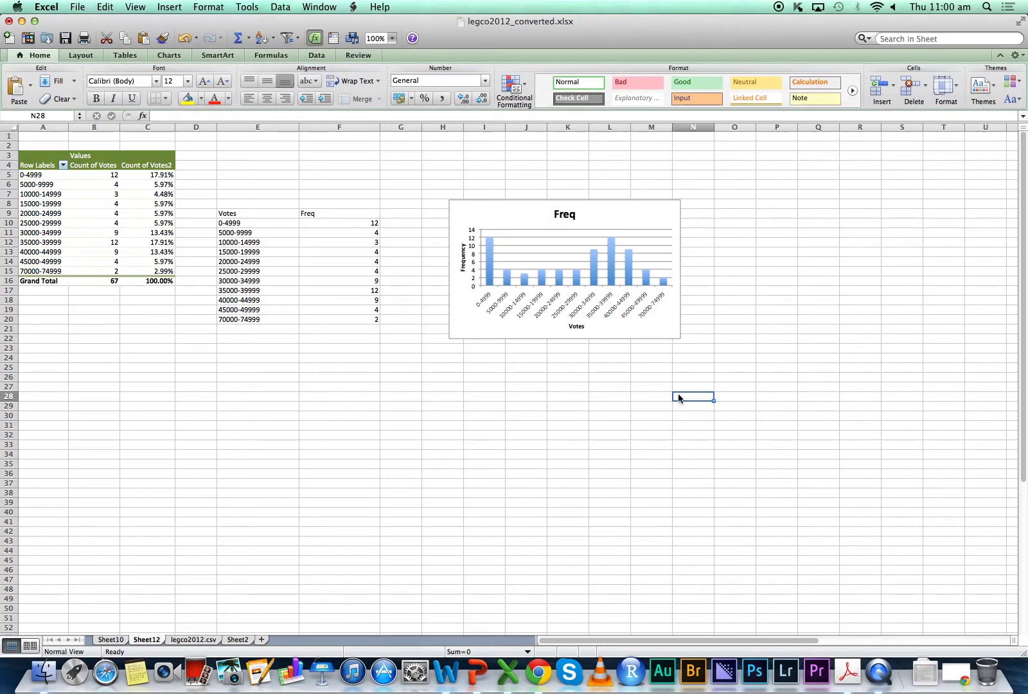
left_click(633, 330)
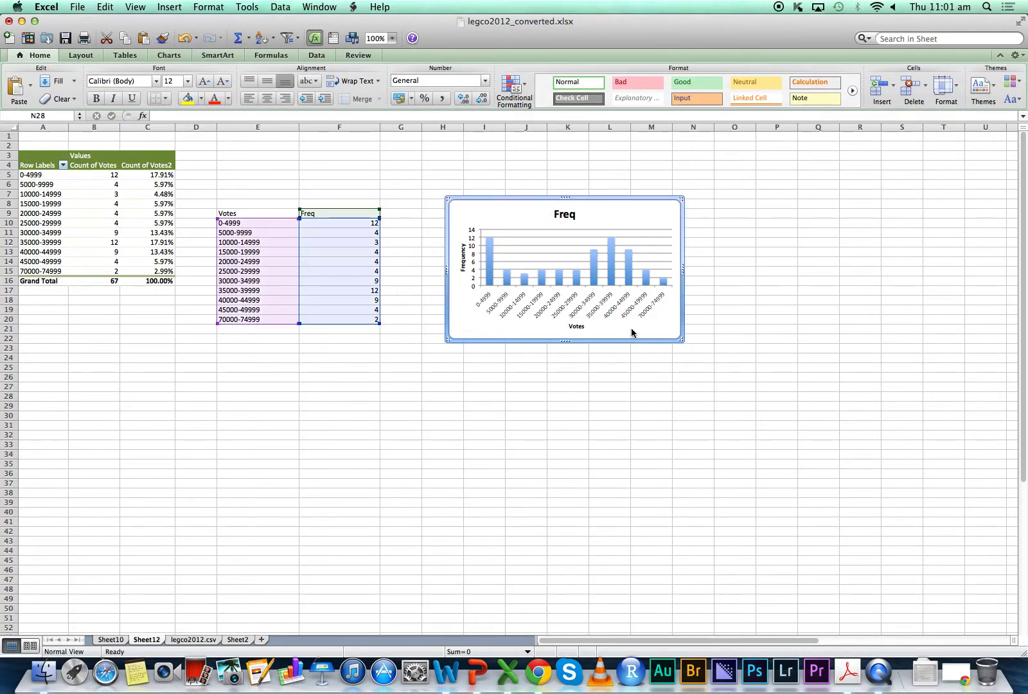
left_click_drag(684, 343, 840, 538)
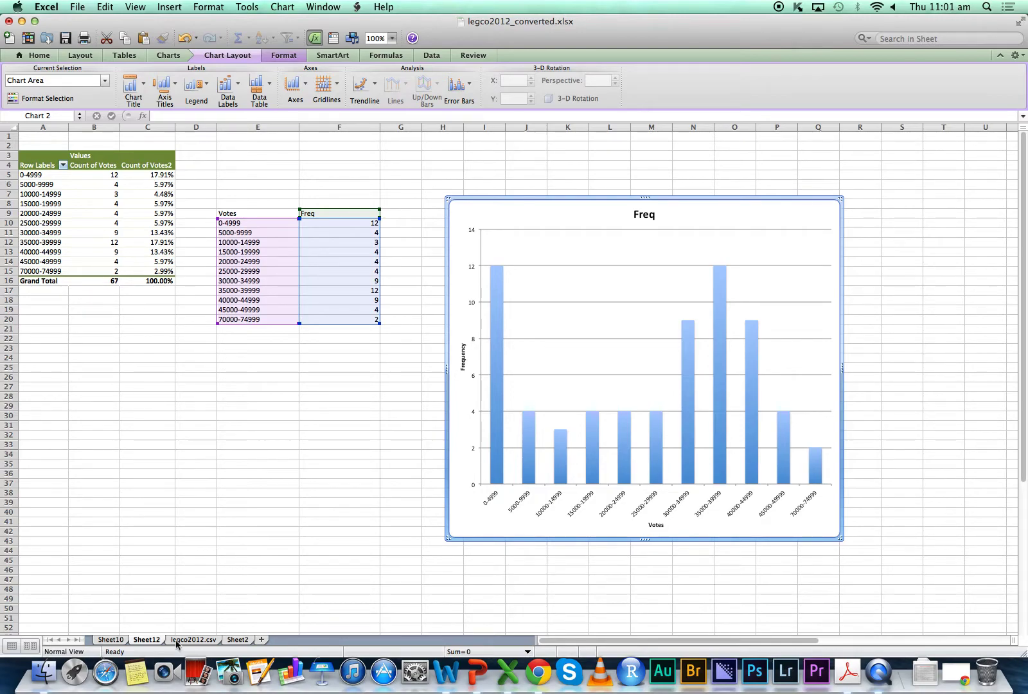
Step: On Sheet2, move the pie chart off the column chart to directly below it, and compare how both charts show categories A to D
left_click(234, 640)
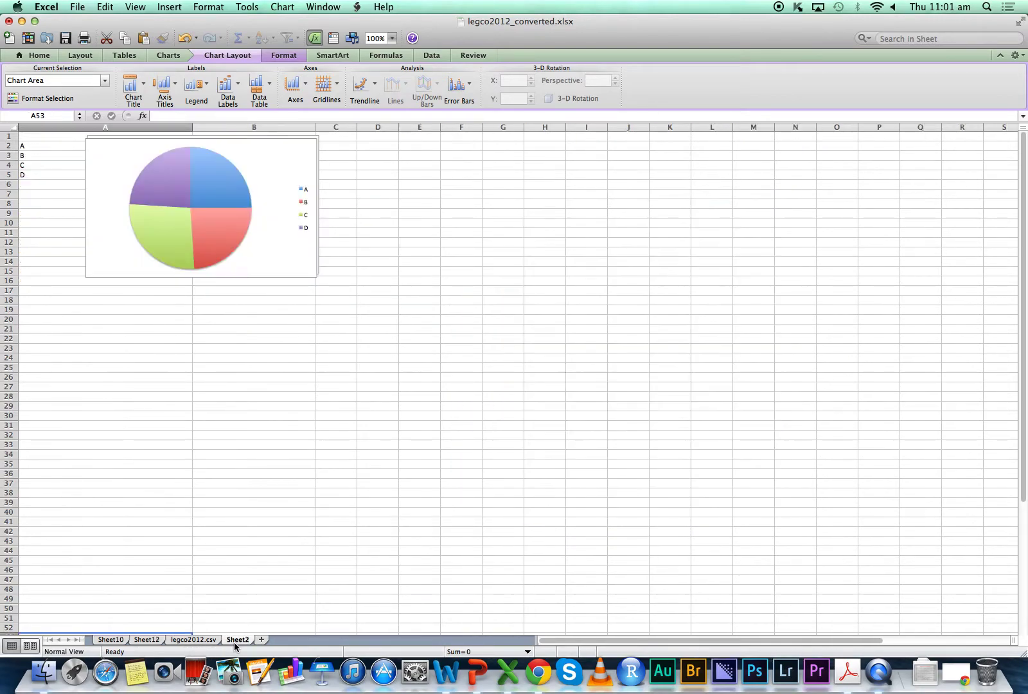
left_click(152, 641)
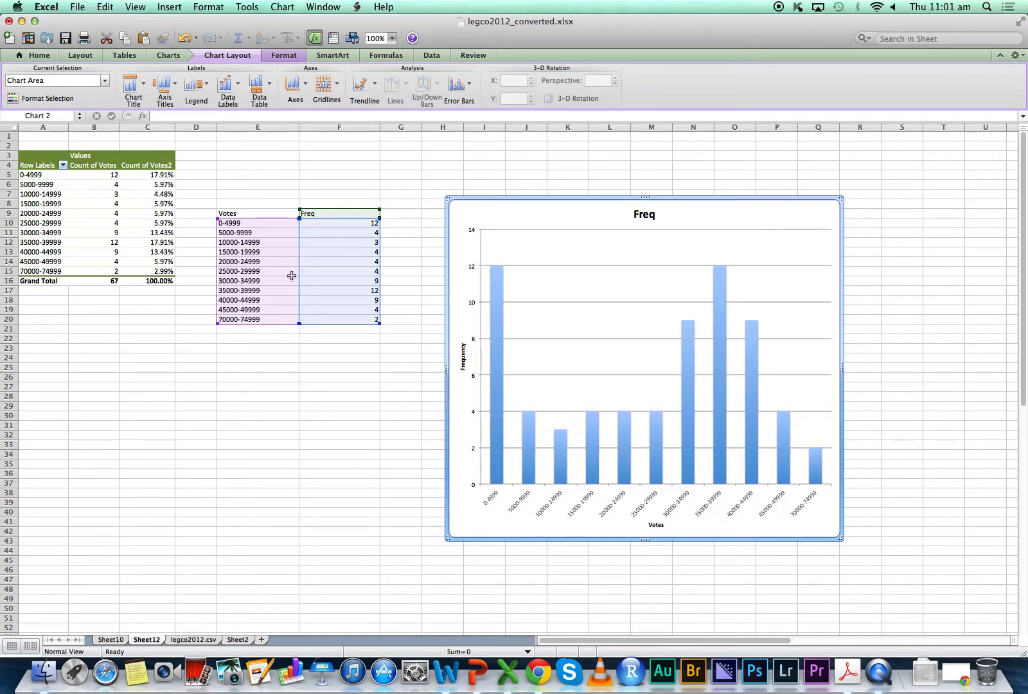
left_click(245, 640)
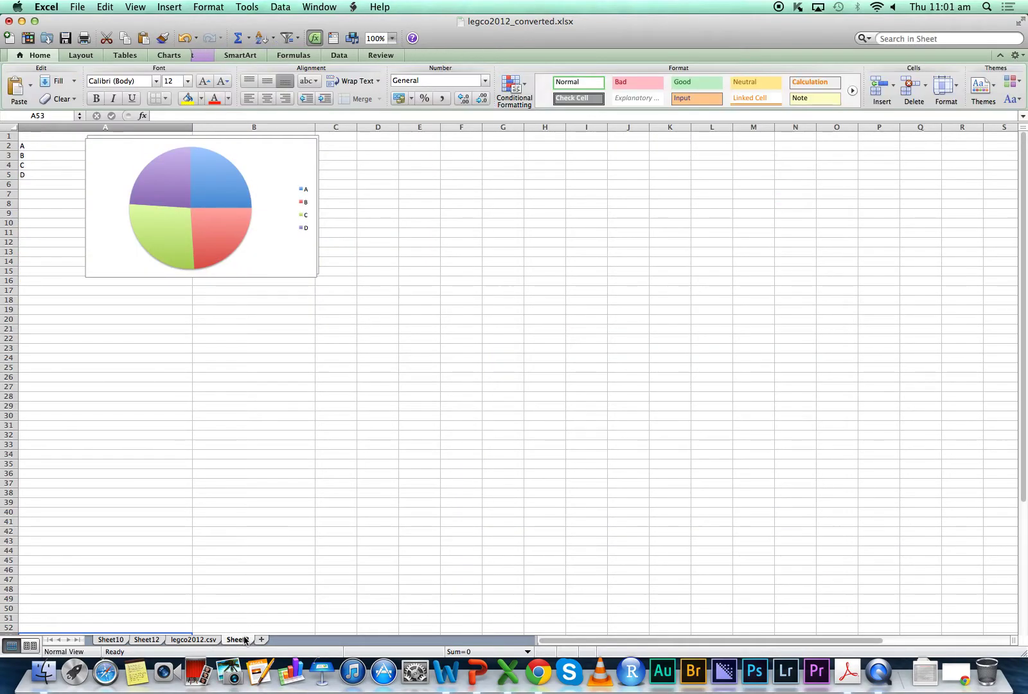
left_click(291, 249)
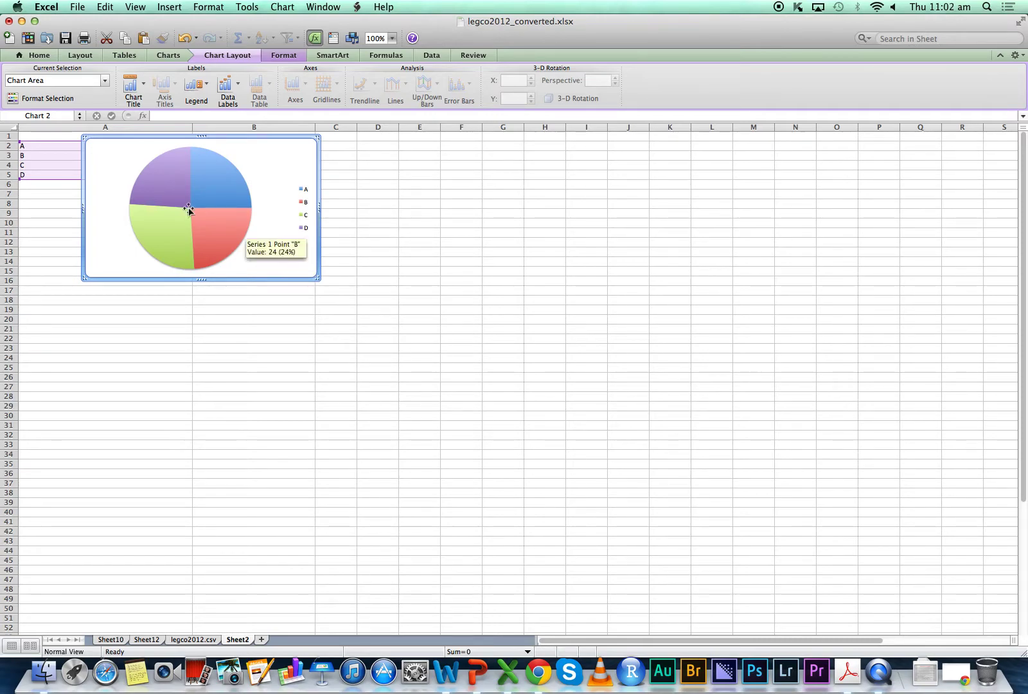
mouse_move(220, 192)
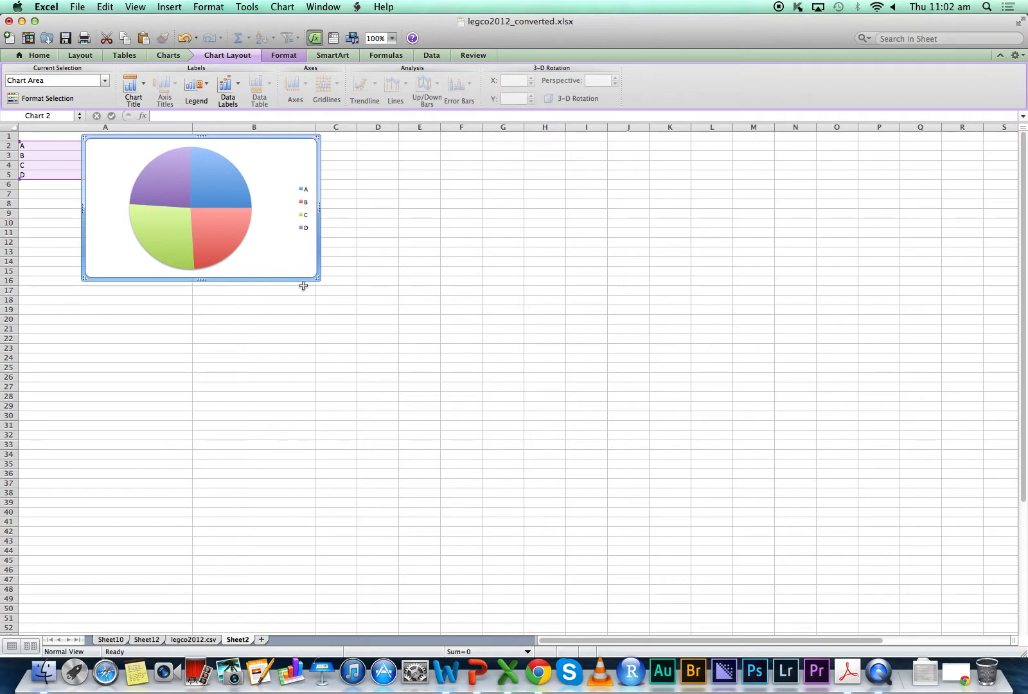
left_click_drag(305, 137, 305, 282)
left_click(311, 254)
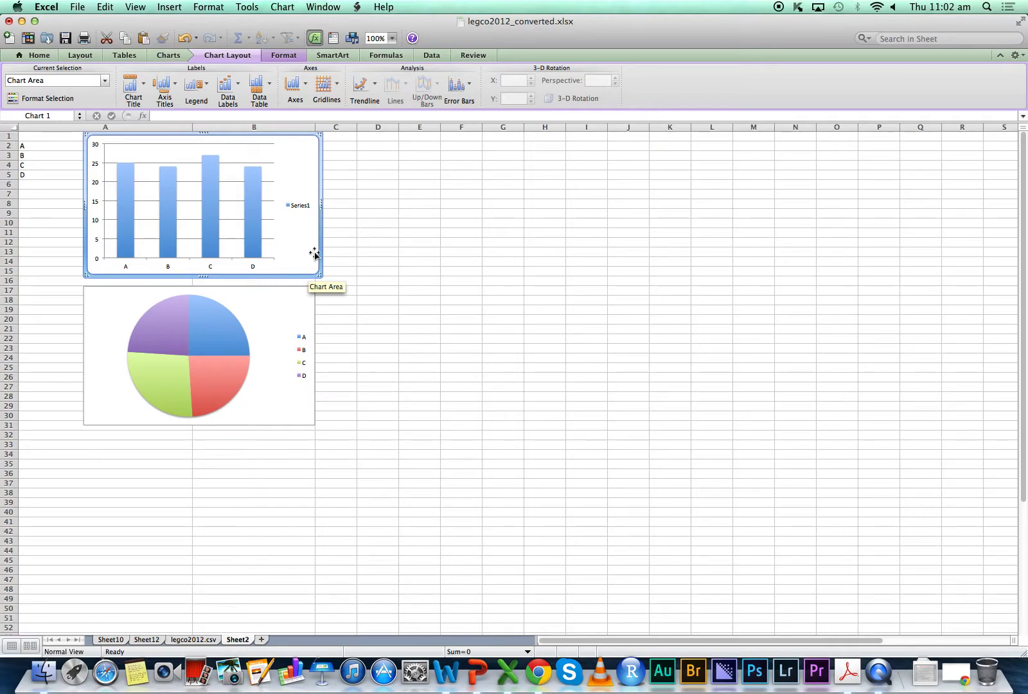
mouse_move(212, 188)
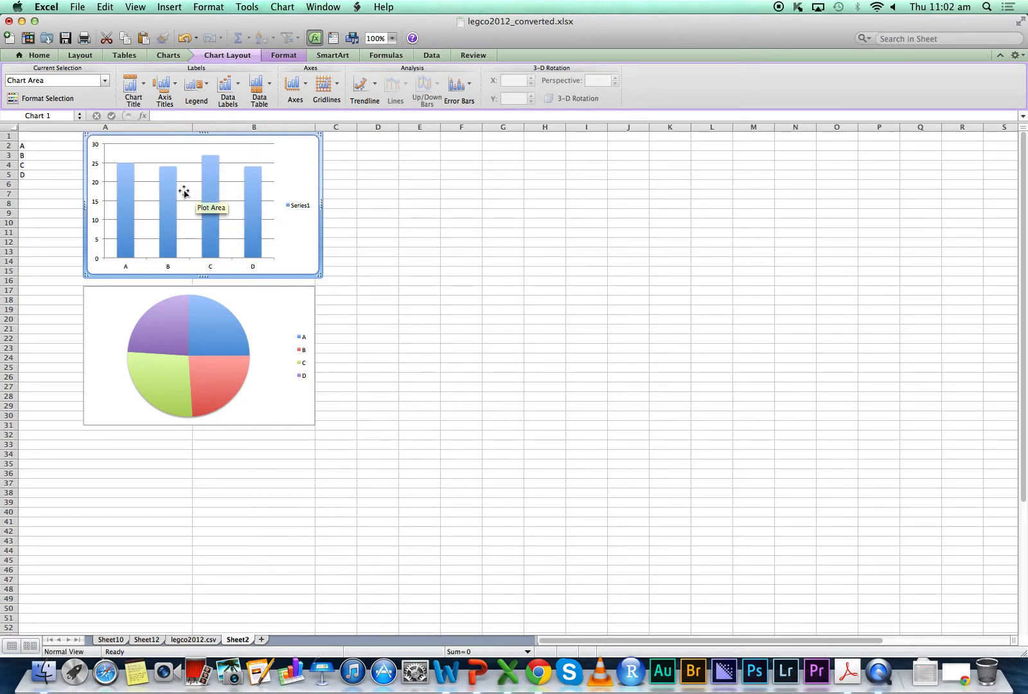
mouse_move(250, 227)
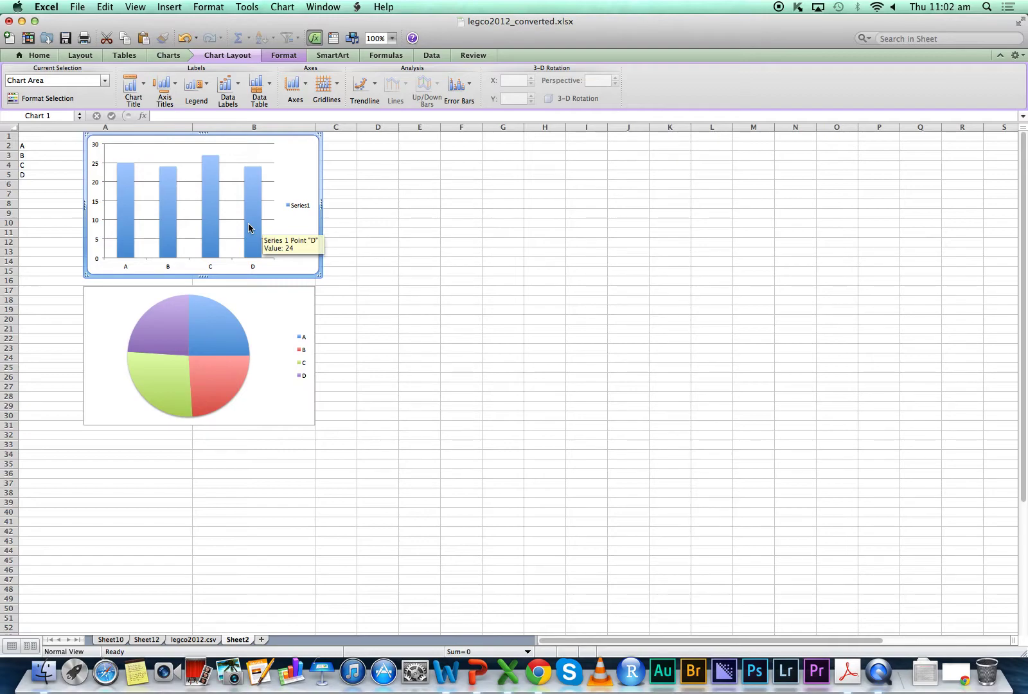
mouse_move(206, 367)
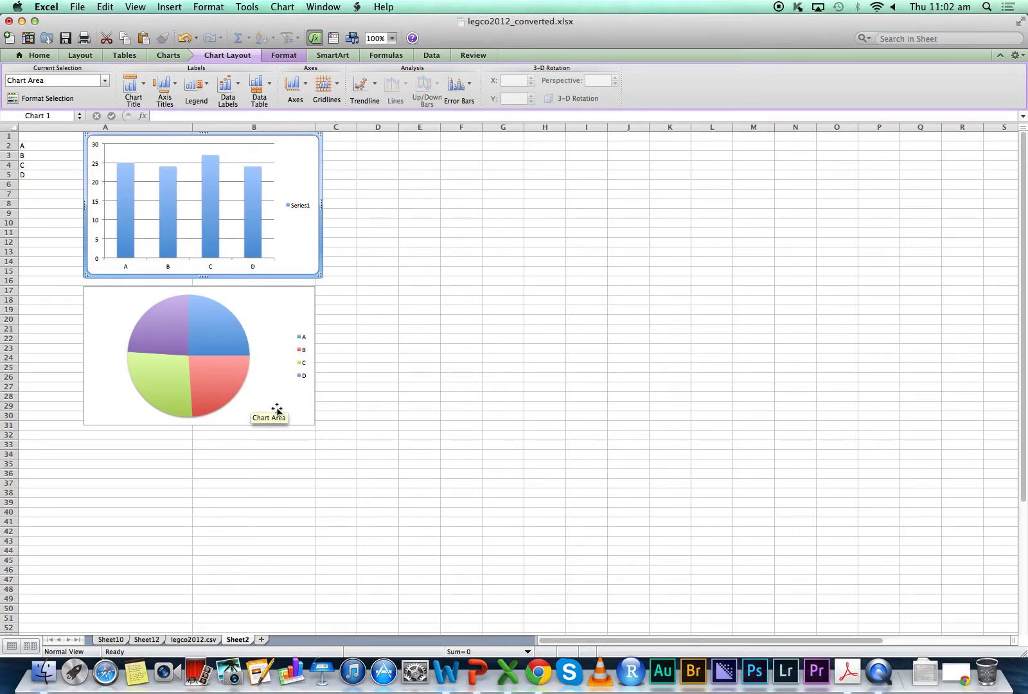
mouse_move(212, 344)
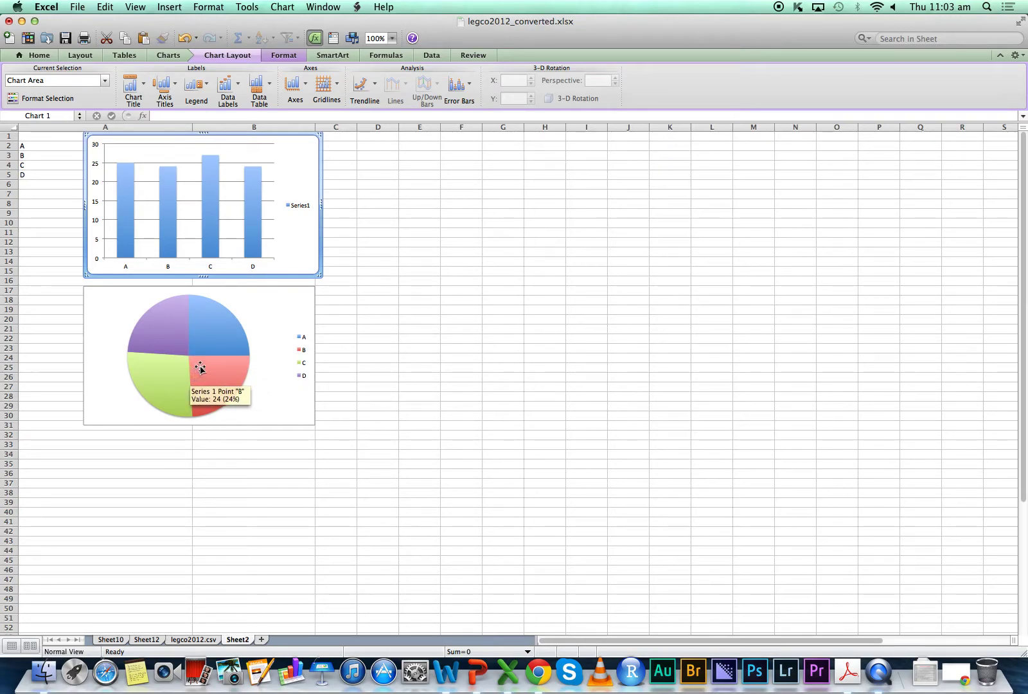
mouse_move(171, 207)
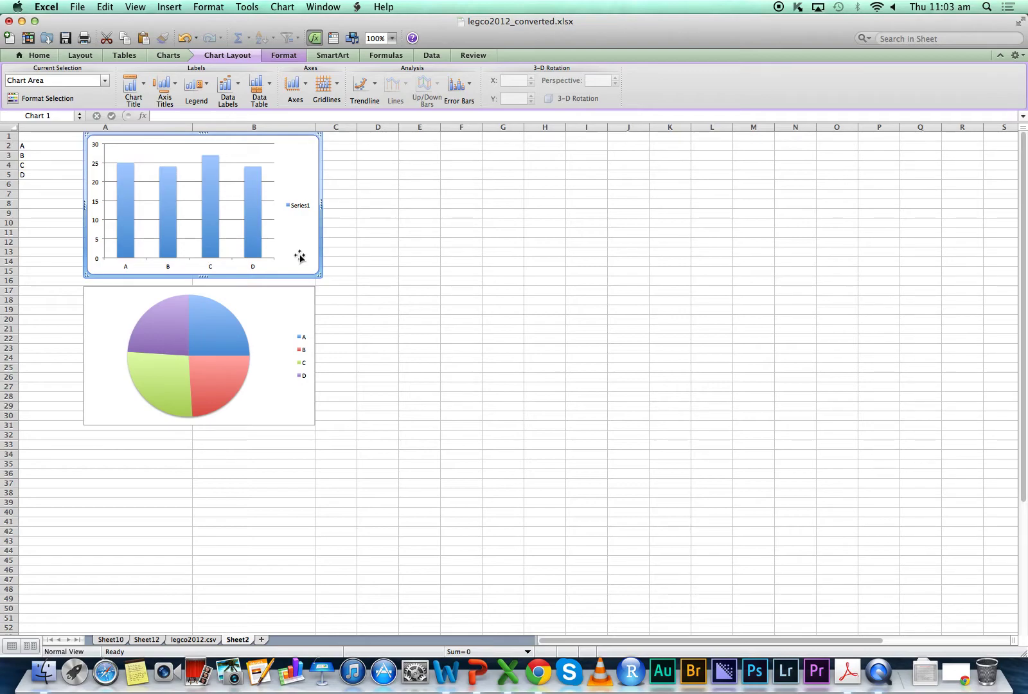
Step: On the legco2012.csv sheet, review the Constituency, Allegiance, Votes and Seat won variables in the header row
left_click(203, 641)
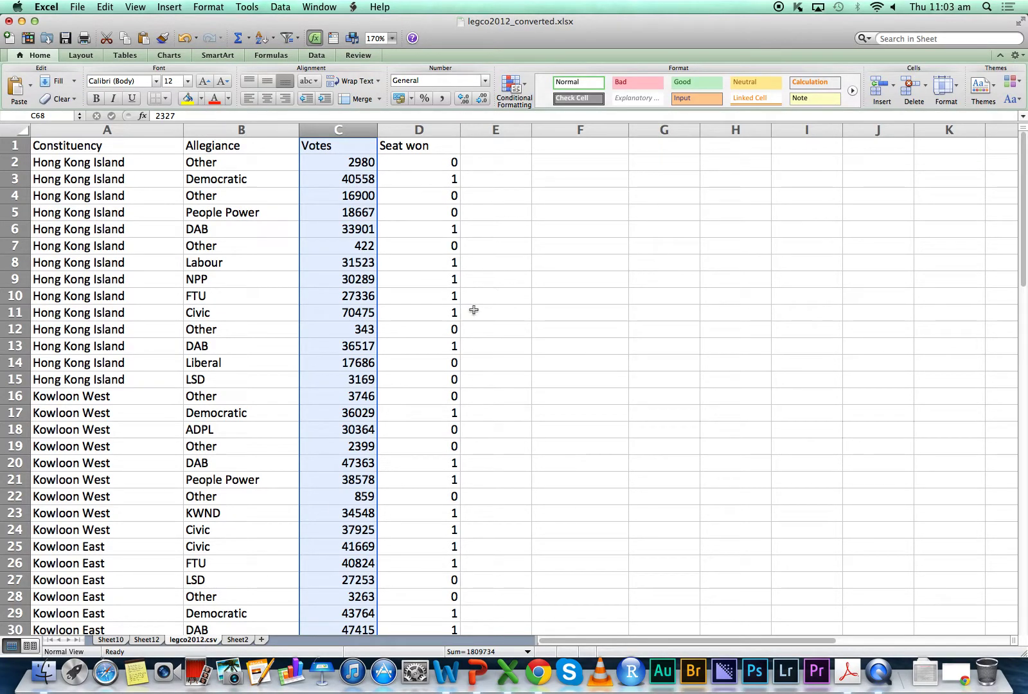
left_click(446, 297)
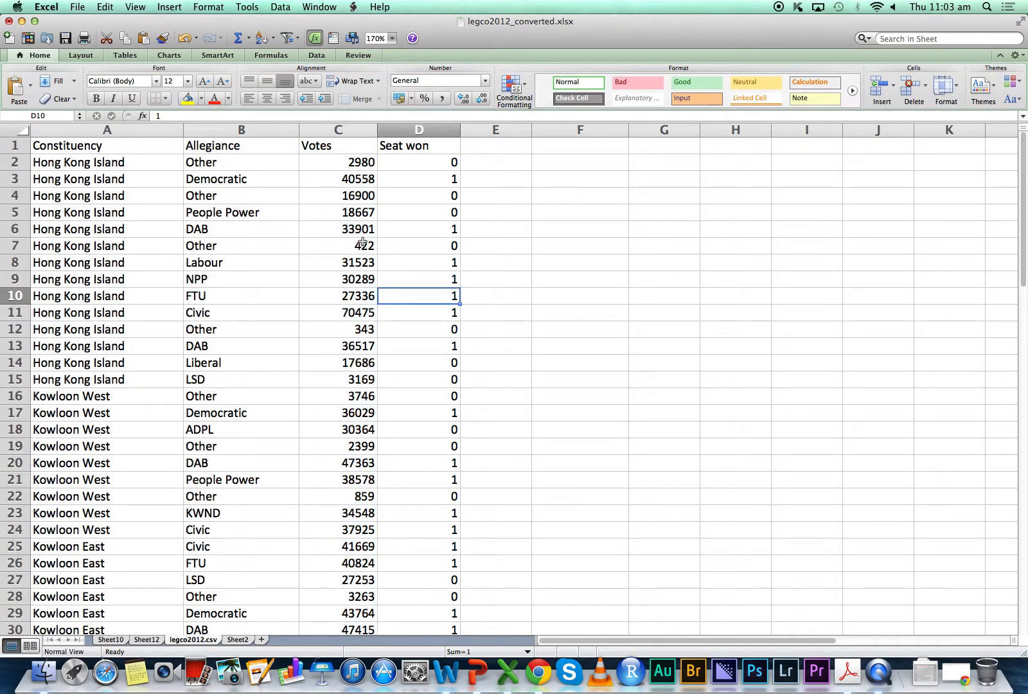
left_click(229, 244)
scroll(334, 301, "down", 5)
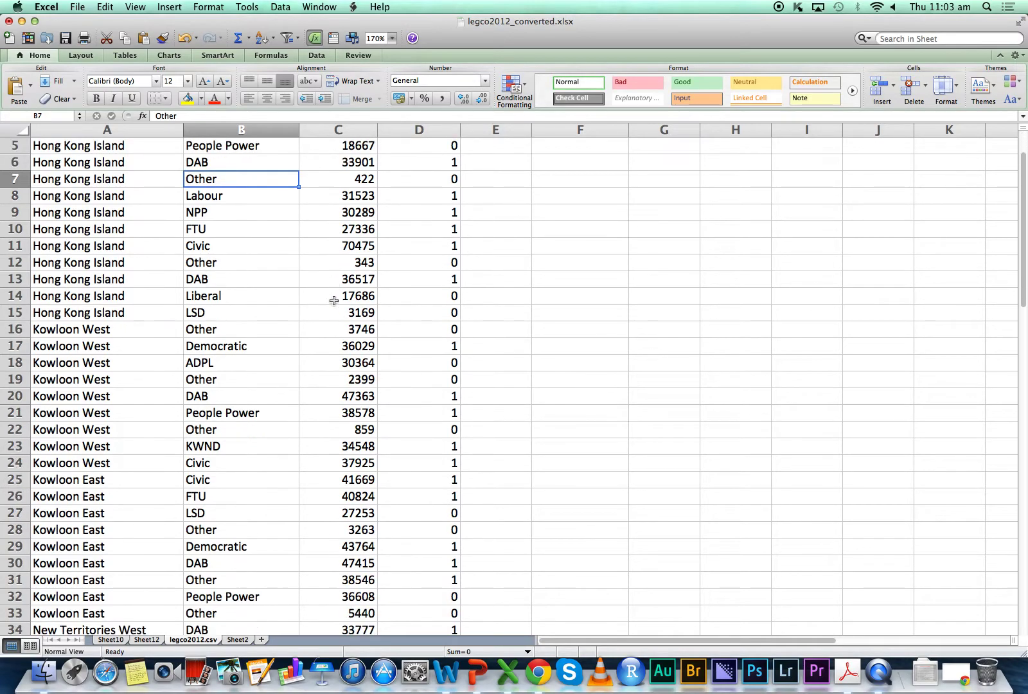
scroll(334, 300, "up", 5)
left_click(265, 148)
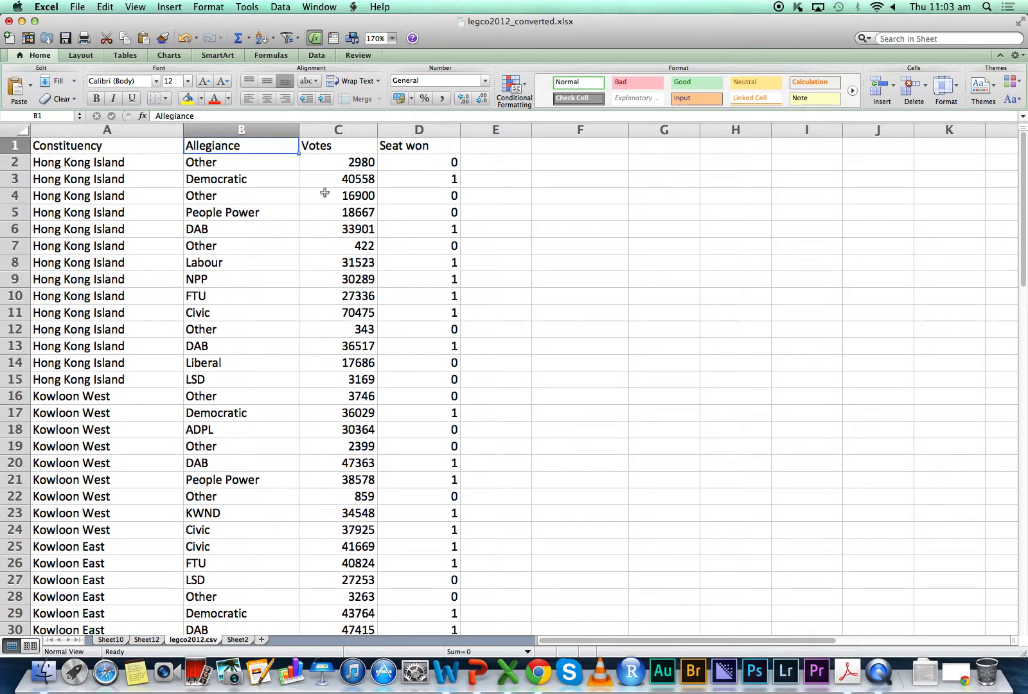
left_click(348, 156)
left_click(417, 150)
left_click(103, 147)
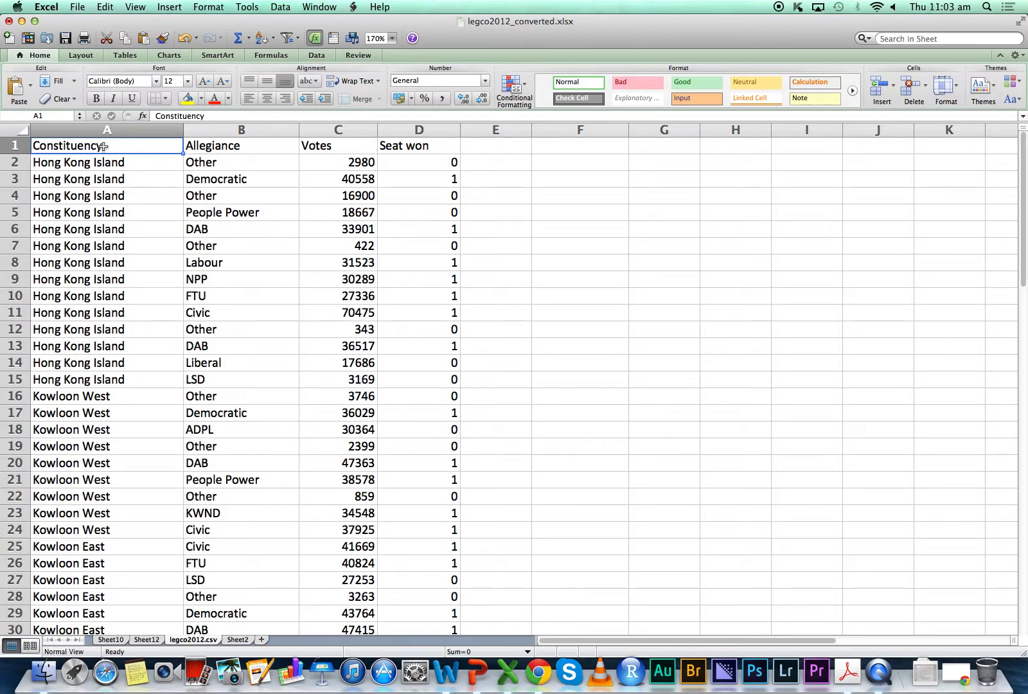
Step: Look through the election records down to the last row, checking each variable's kind of values, including Seat won
left_click(215, 364)
scroll(284, 411, "down", 10)
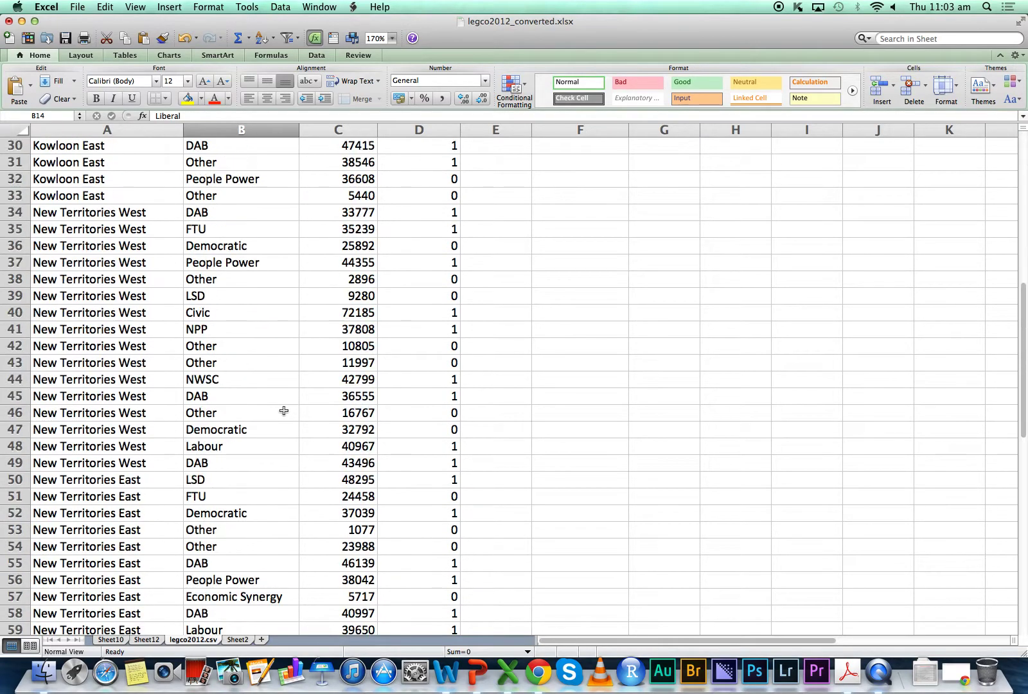
scroll(282, 410, "down", 10)
scroll(280, 408, "up", 17)
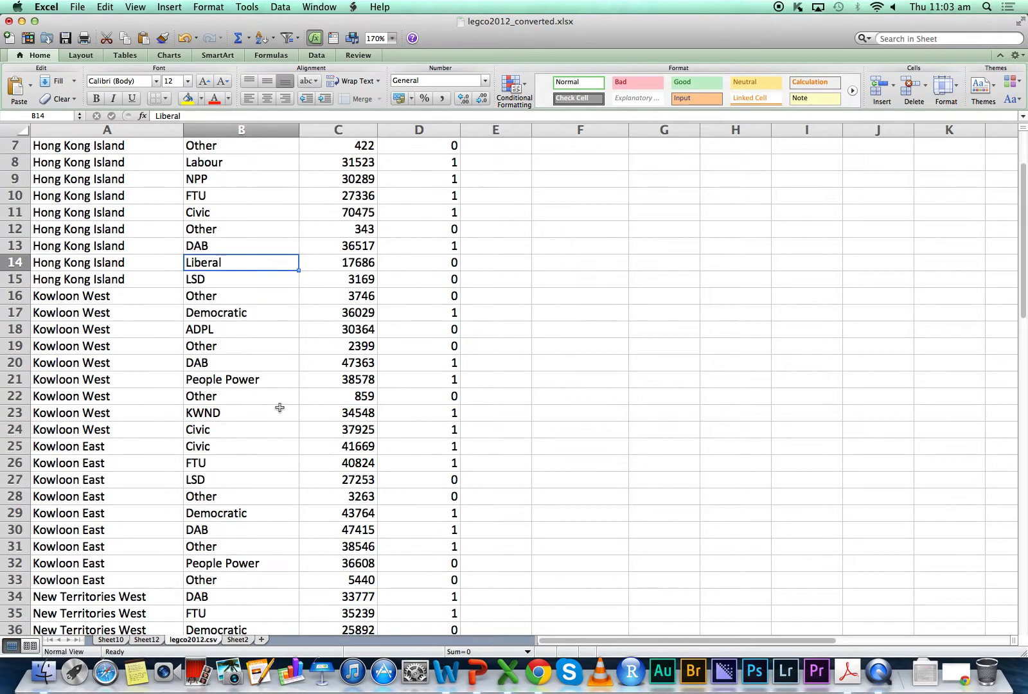
scroll(280, 406, "up", 2)
left_click(99, 153)
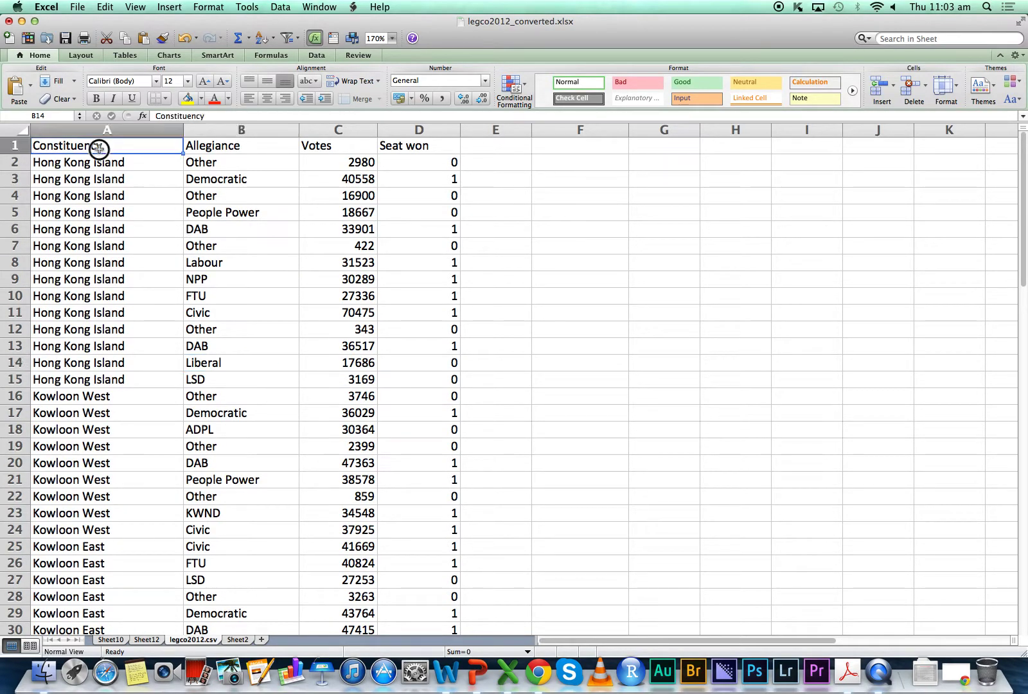
left_click(308, 150)
left_click(412, 147)
left_click(422, 329)
scroll(426, 336, "down", 1)
scroll(425, 336, "down", 15)
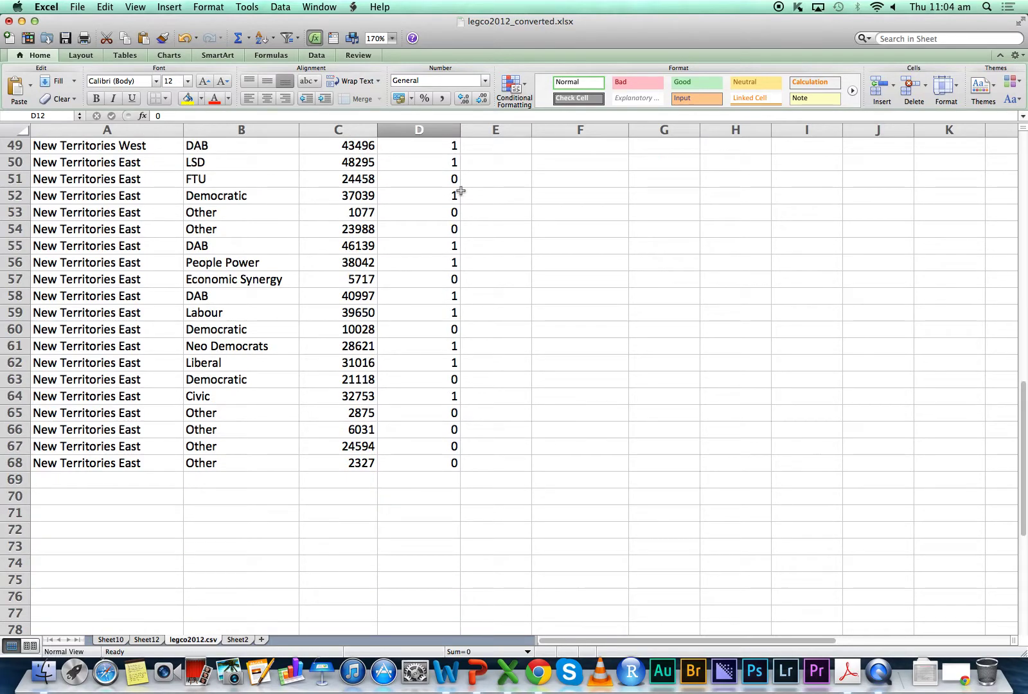
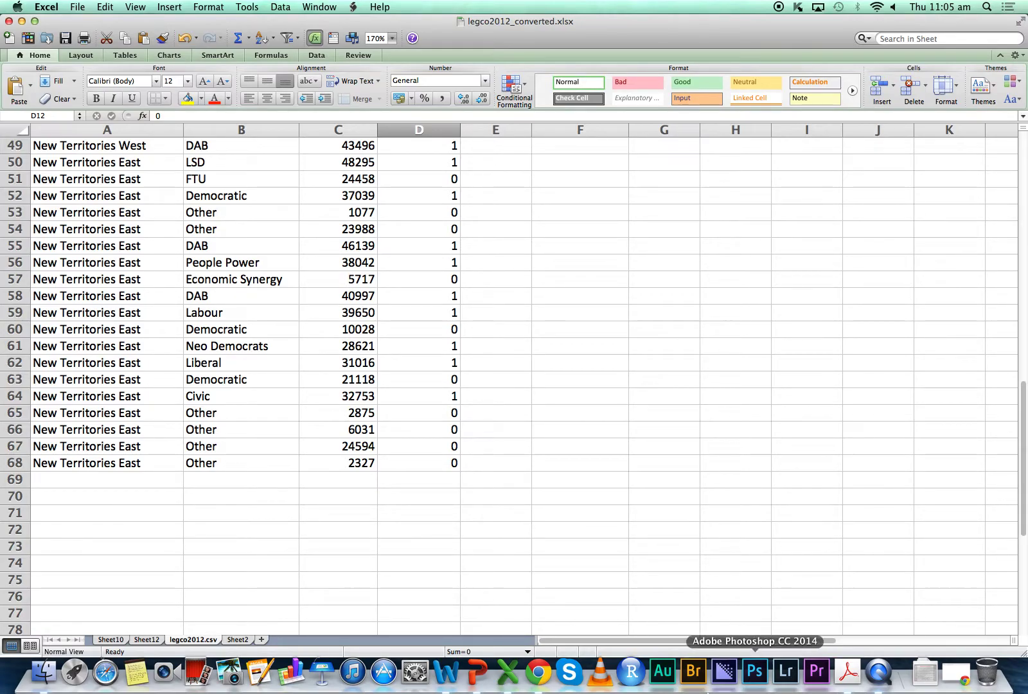
Step: Switch to Chrome and search the web for "windows excel pivot table group"
left_click(538, 683)
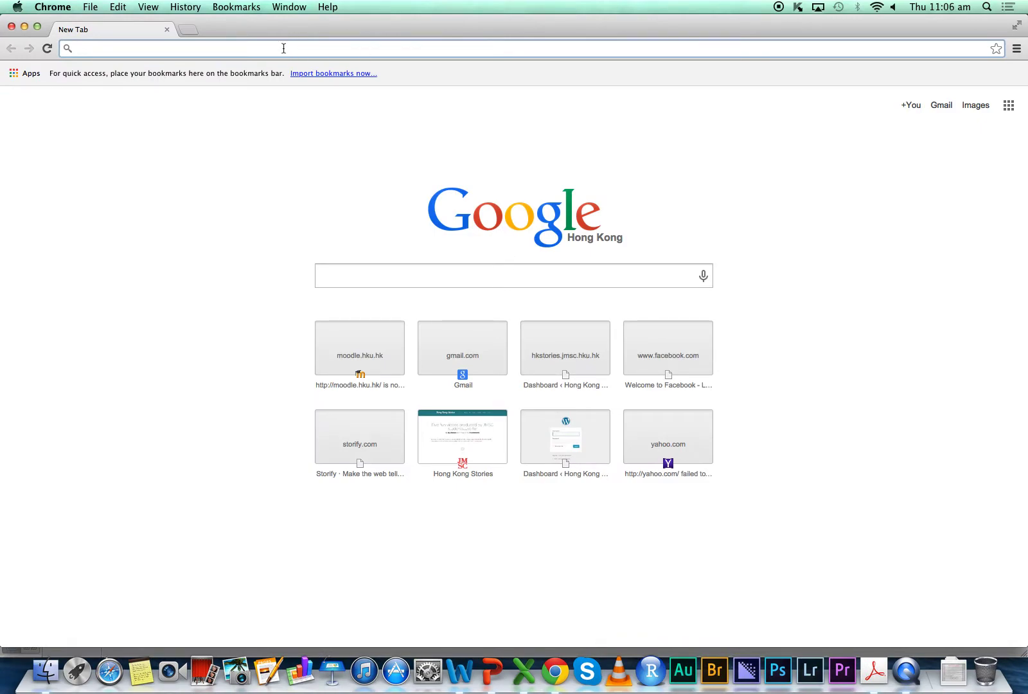
type("windows ex")
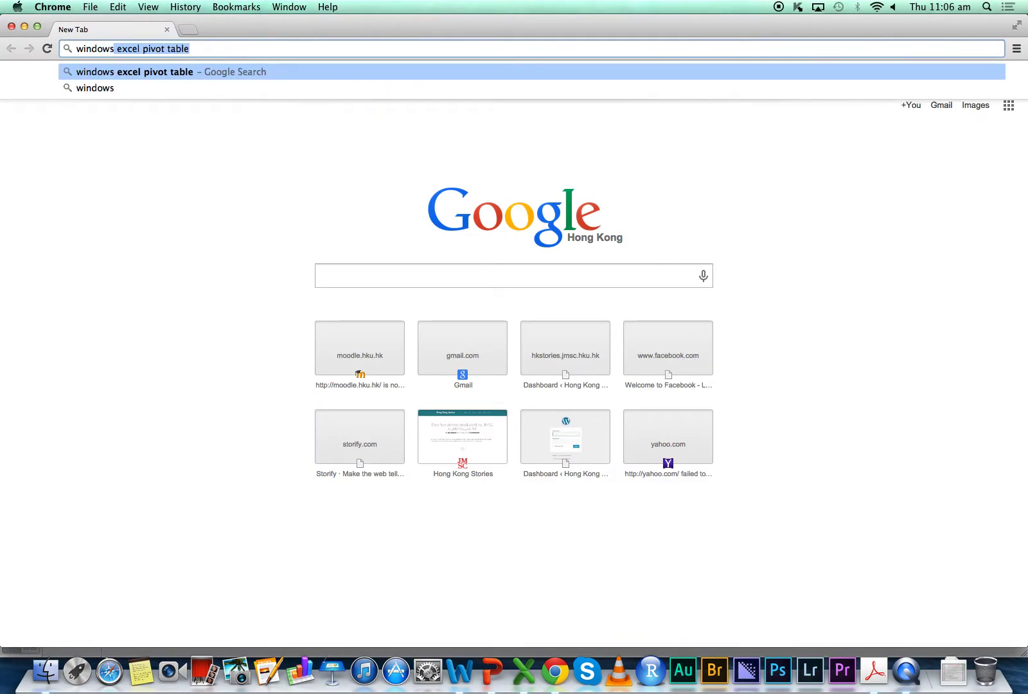
type("cel")
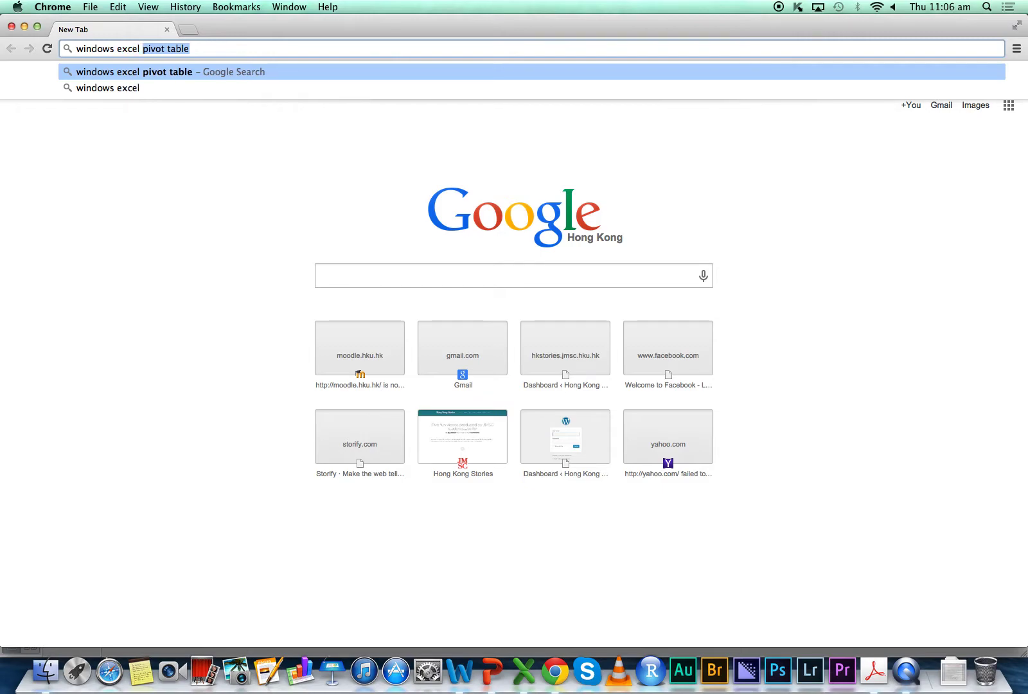
key("Right")
type("group")
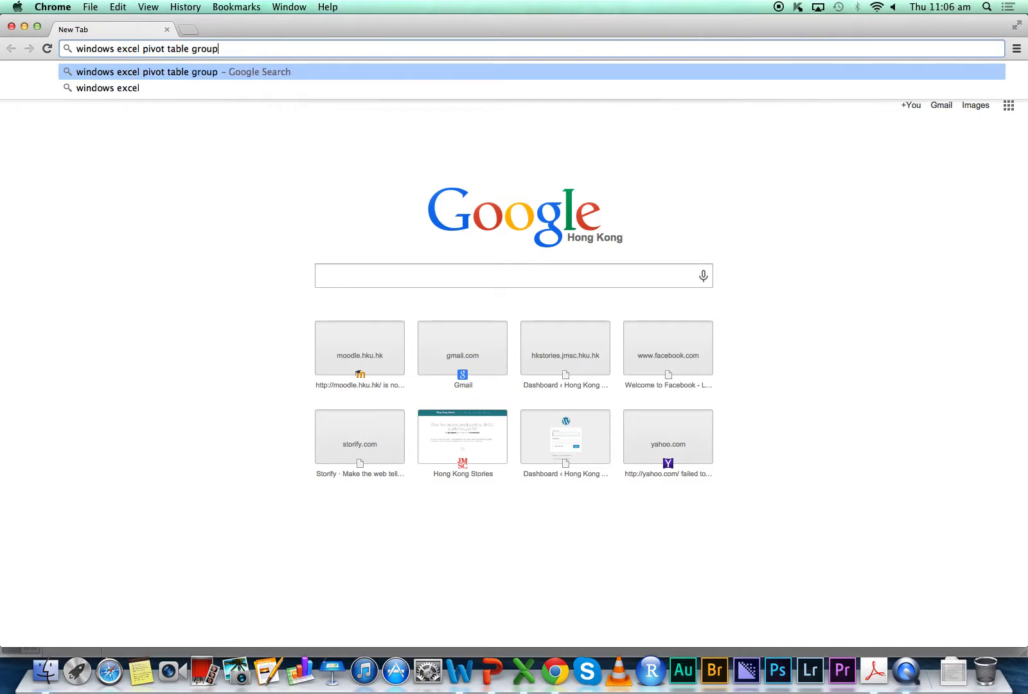
key("Return")
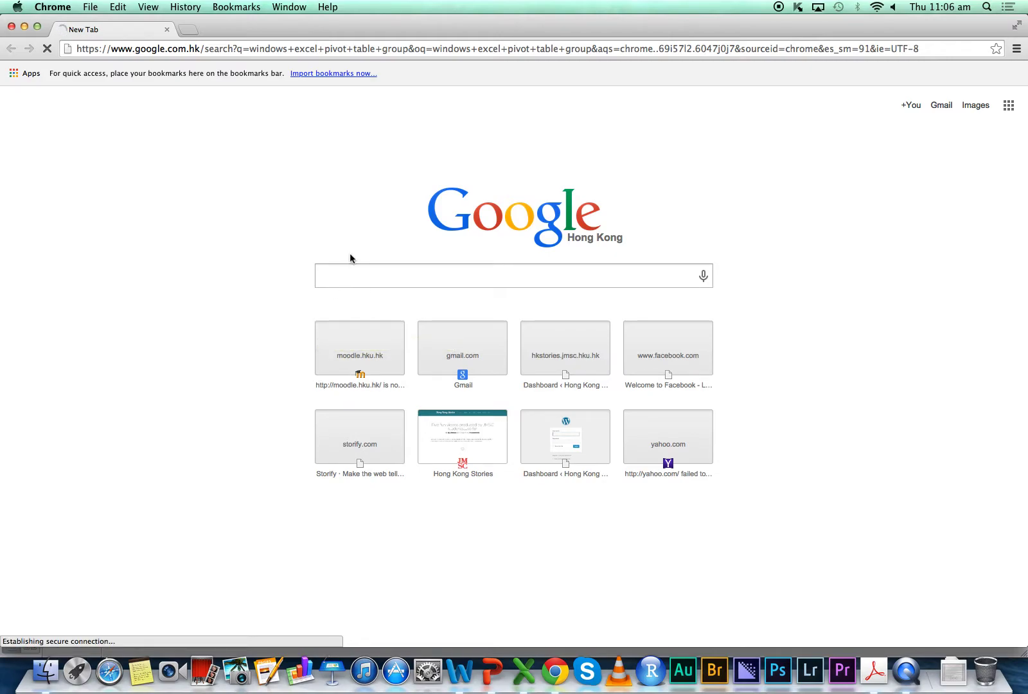
Step: Try to load google.com in a new browser tab and close the tab with the pending search
key("super+Tab")
key("super+Tab")
left_click(189, 29)
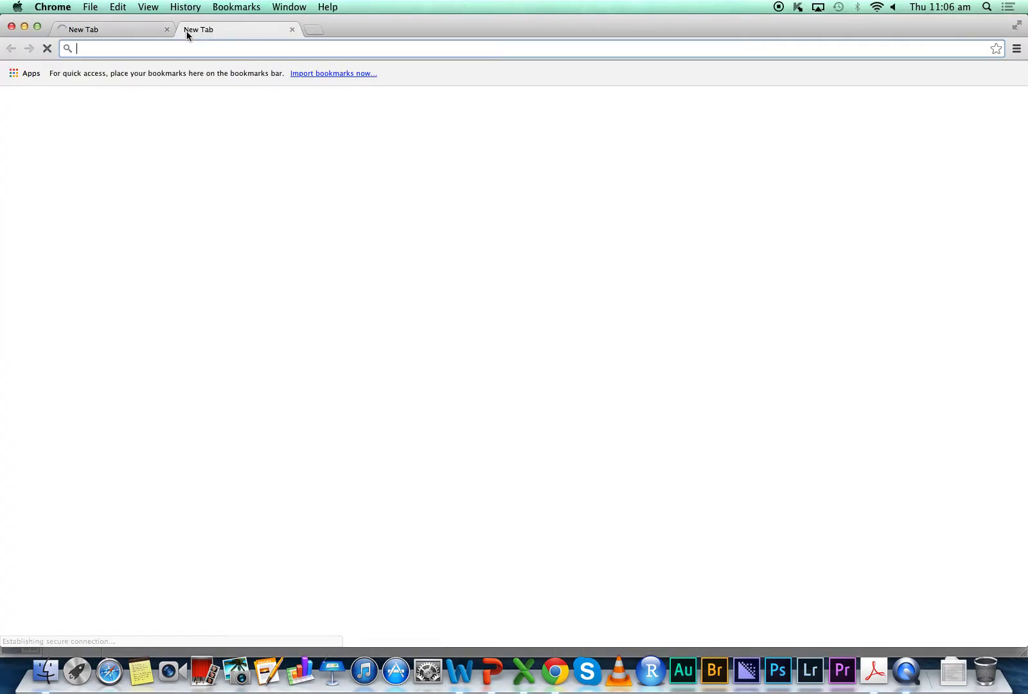
type("google")
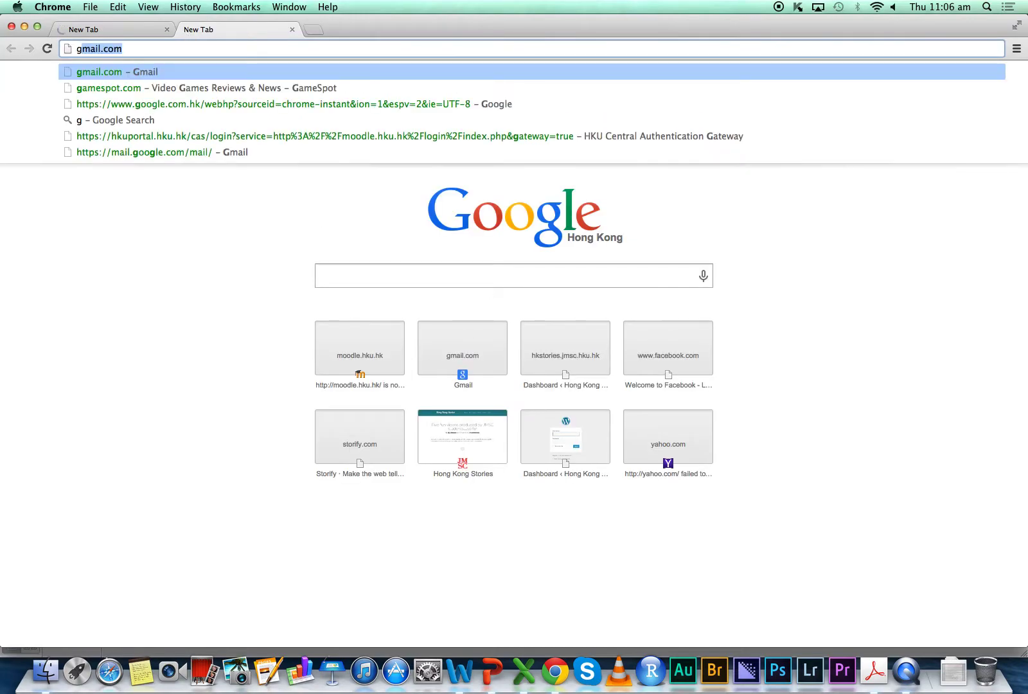
type(".com")
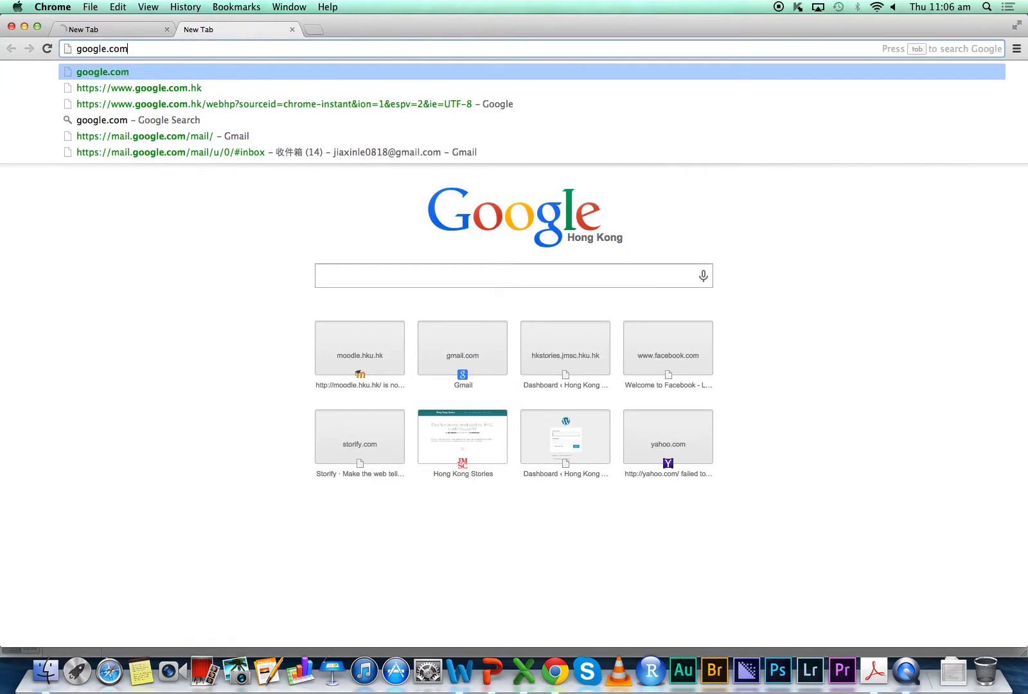
key("Return")
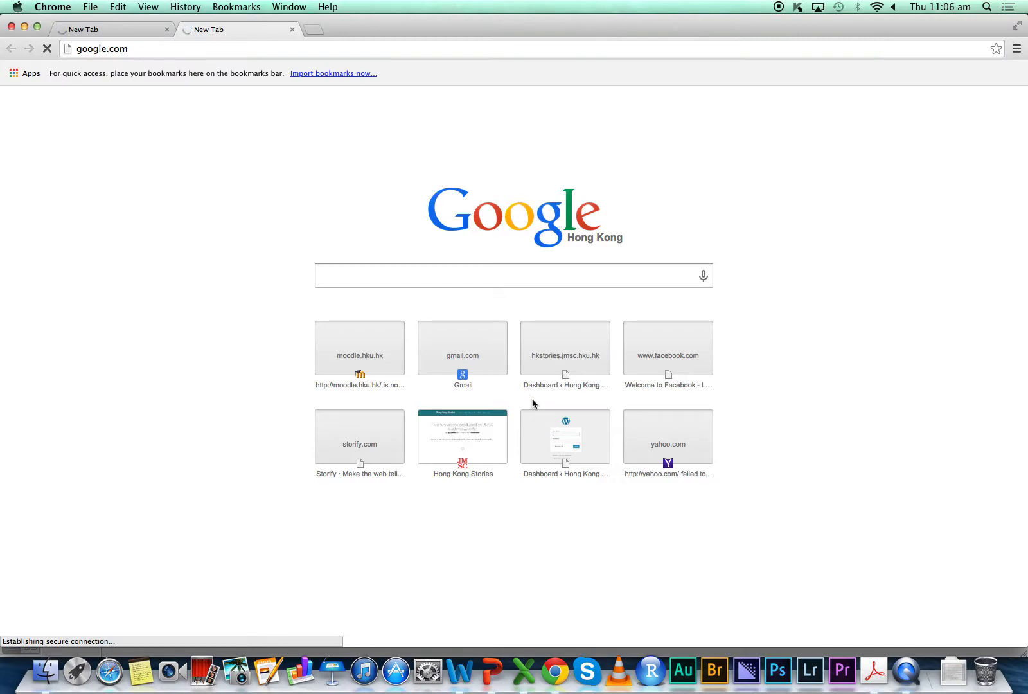
left_click(166, 30)
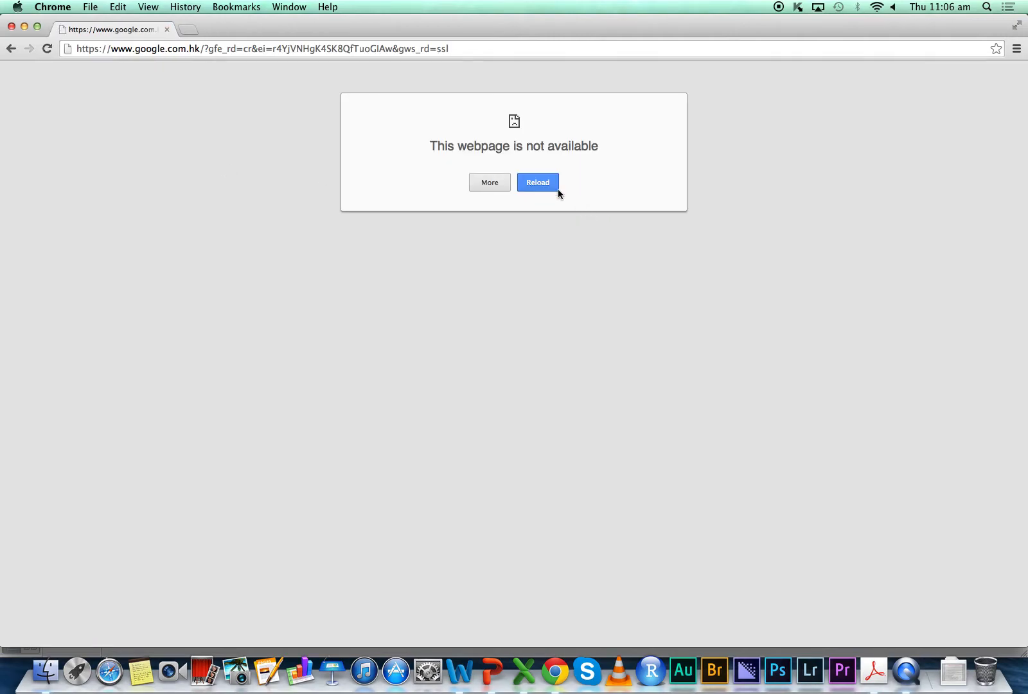
Step: Try reloading the Google page twice, and close the browser window
left_click(545, 183)
left_click(220, 47)
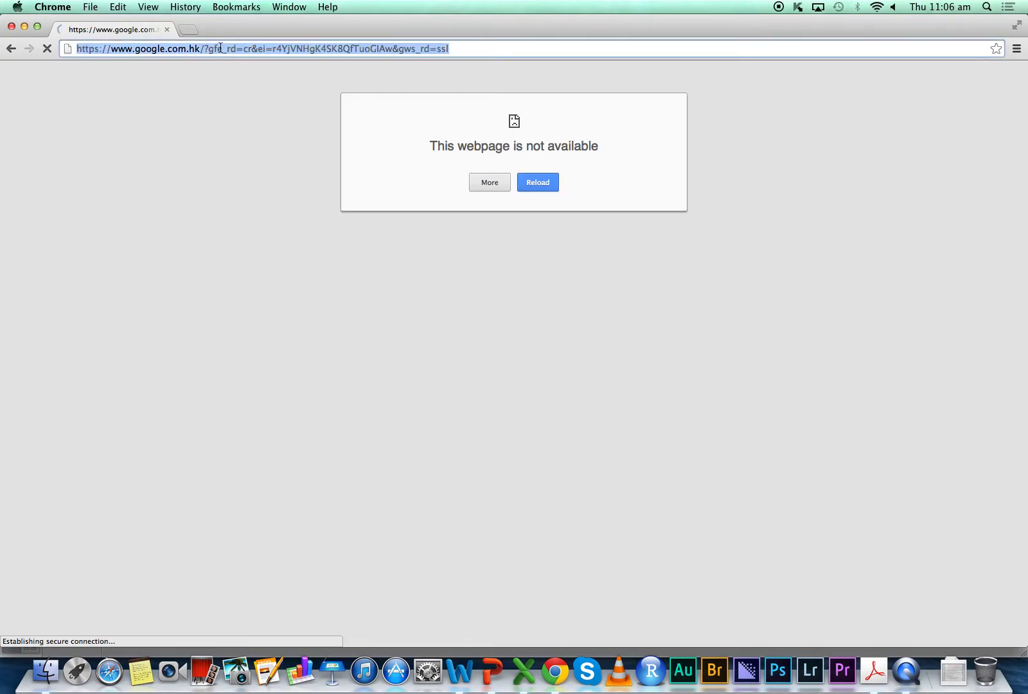
type("yahoo")
key("Escape")
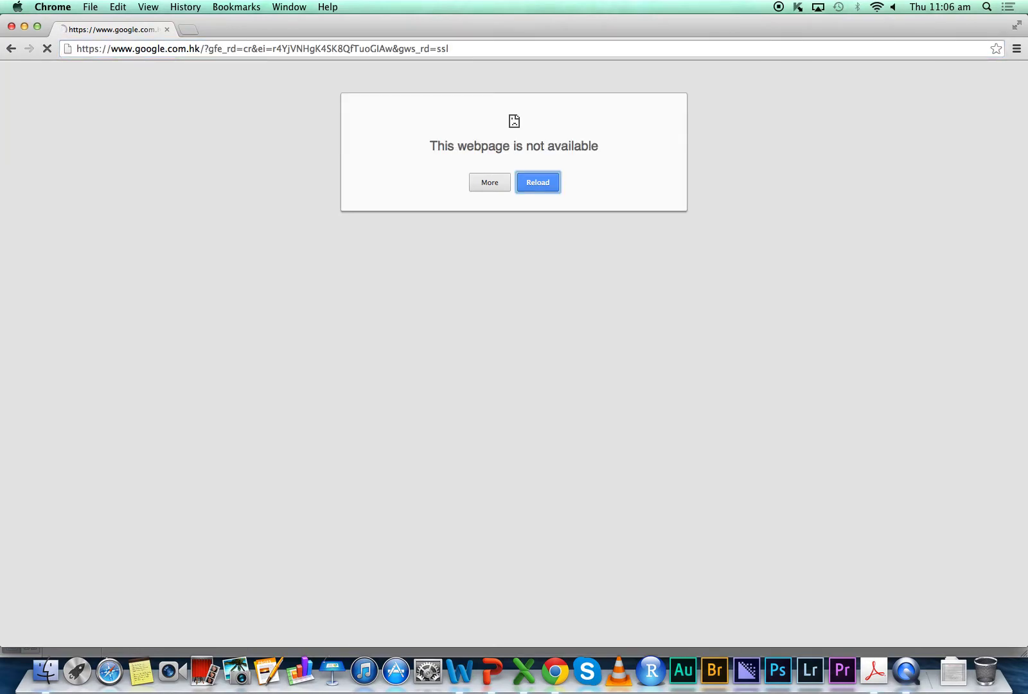
left_click(208, 53)
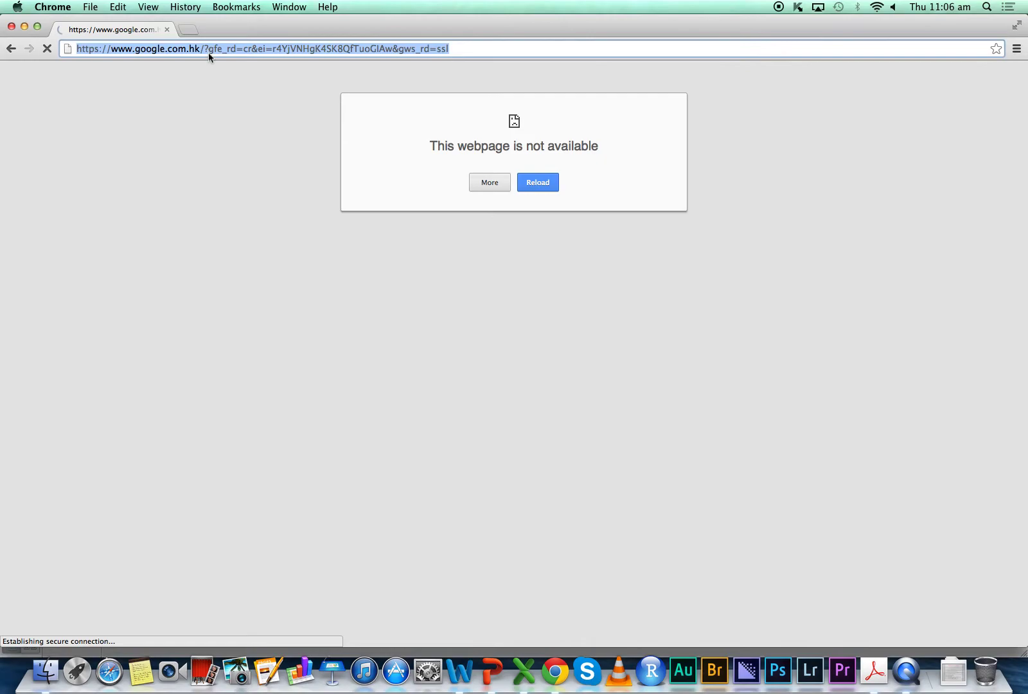
left_click(538, 184)
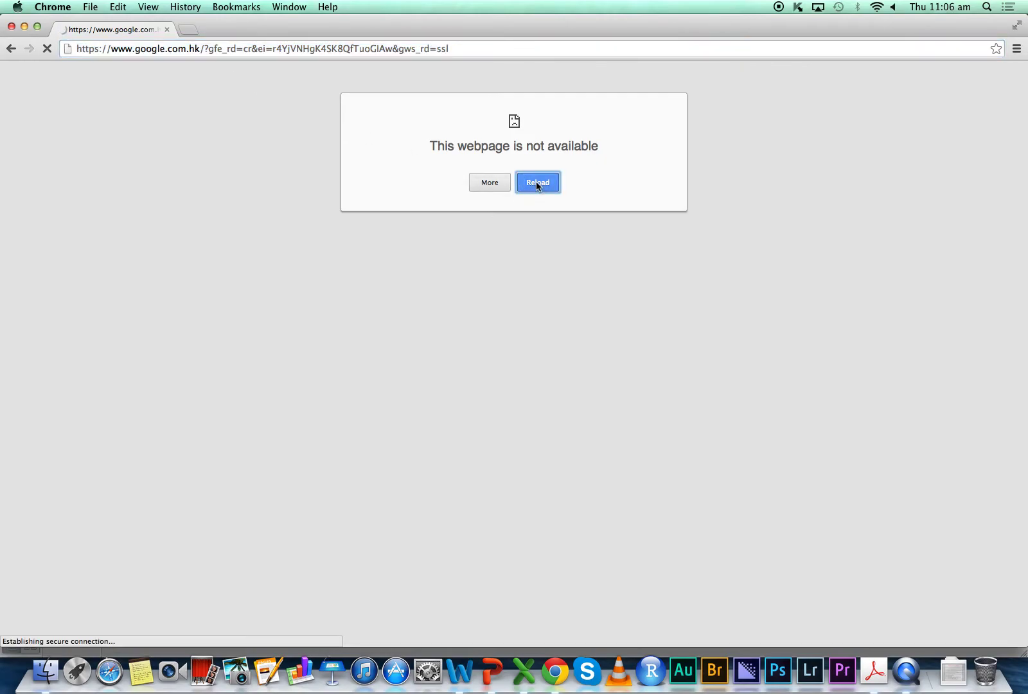
left_click(10, 27)
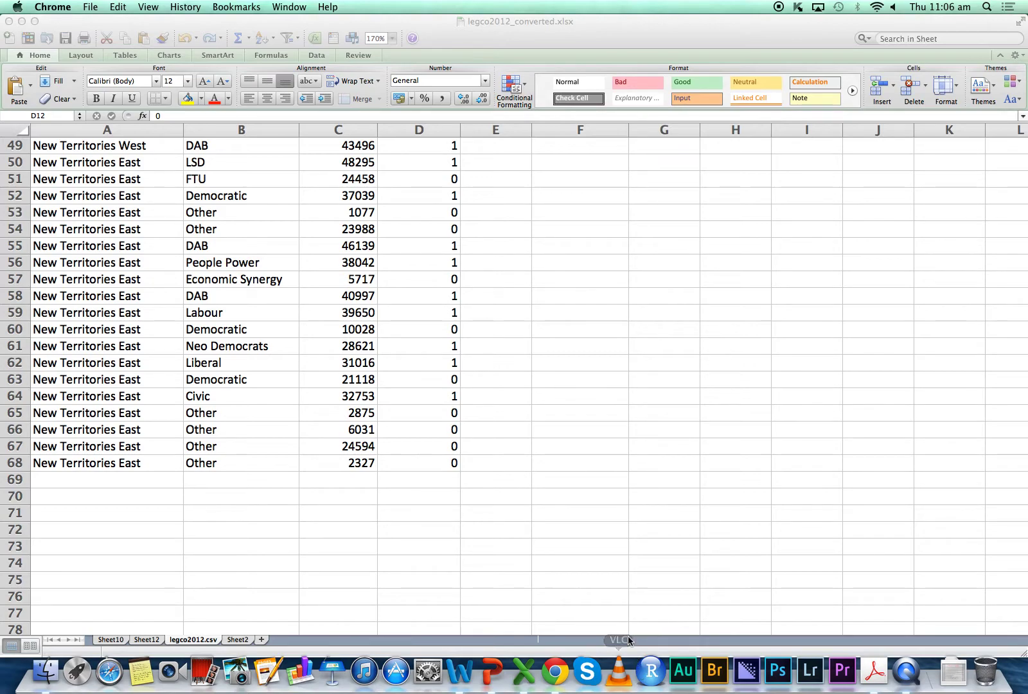
Step: In a new Chrome window, open the Hong Kong Stories site and try to load google.com from there
left_click(555, 671)
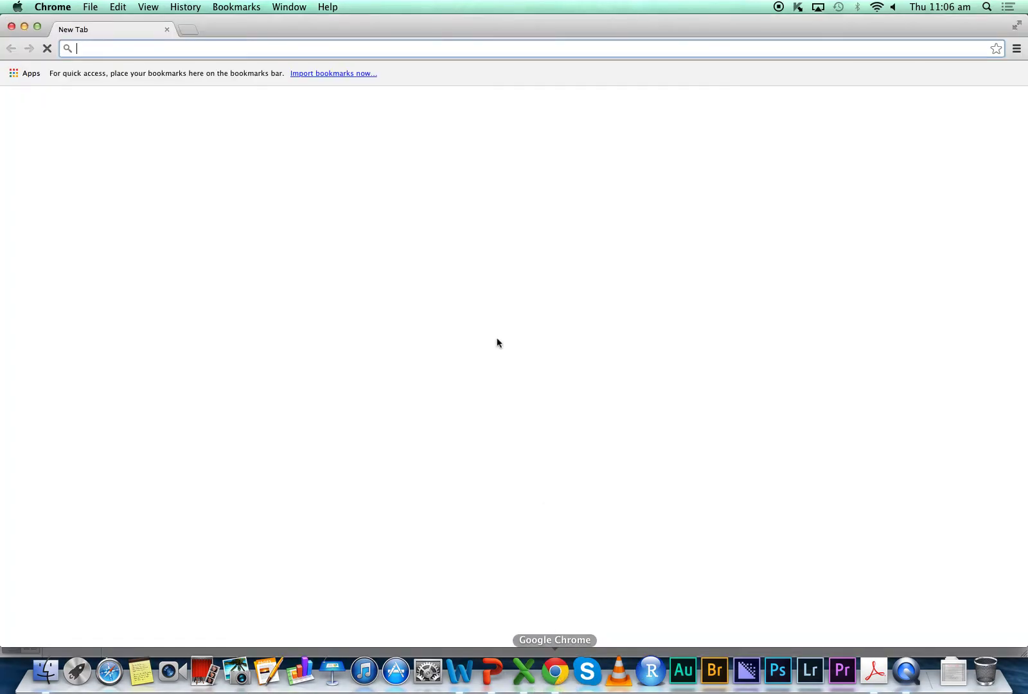
left_click(487, 442)
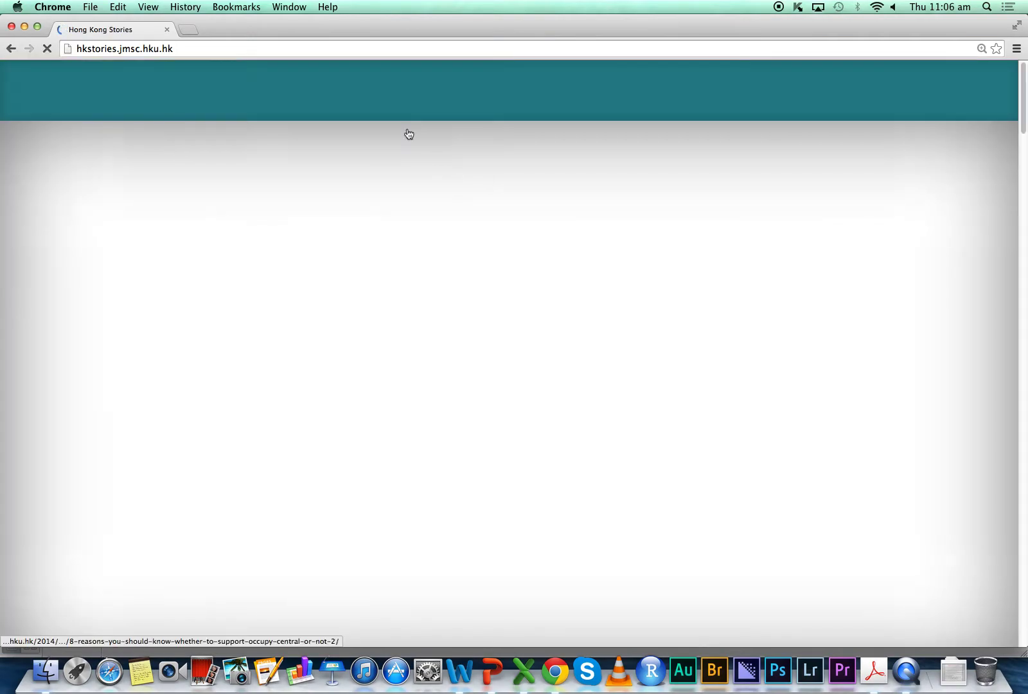
left_click(327, 50)
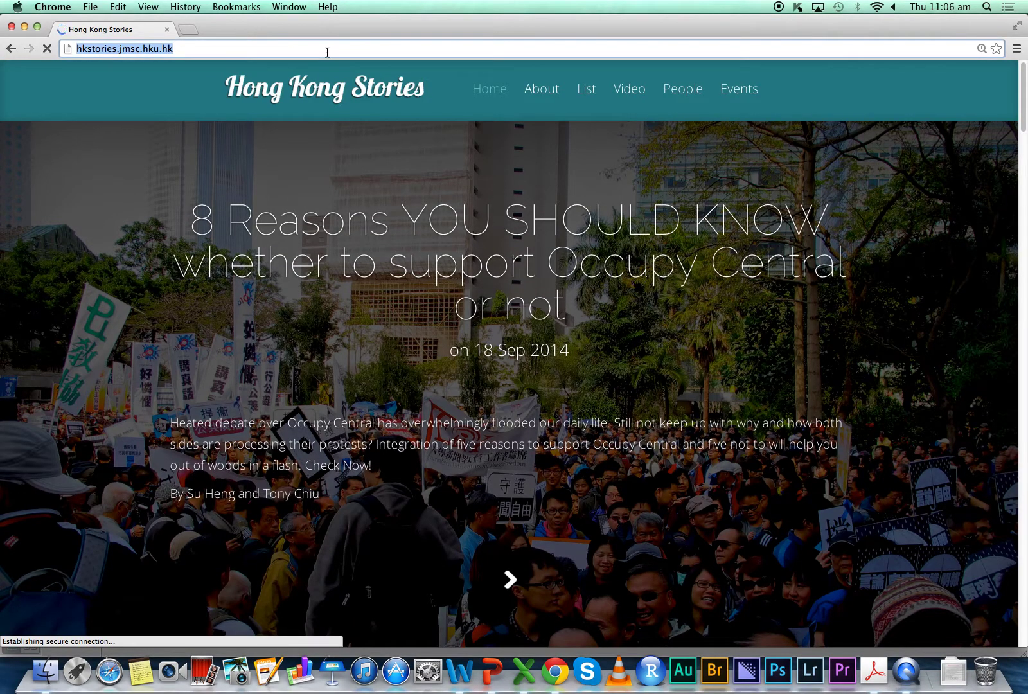
type("google.com")
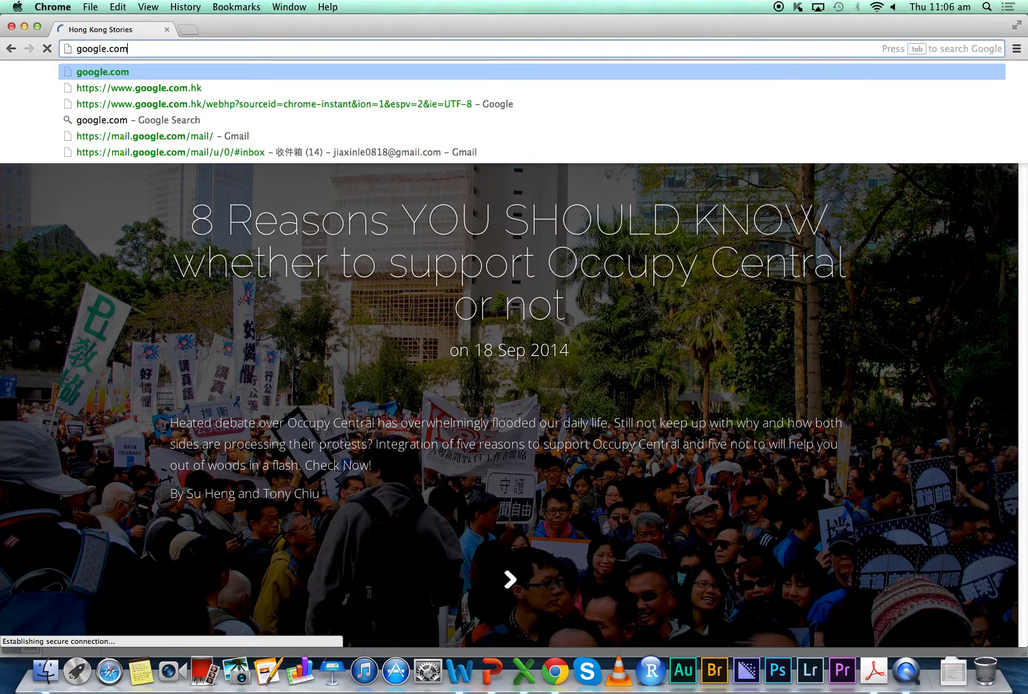
key("Return")
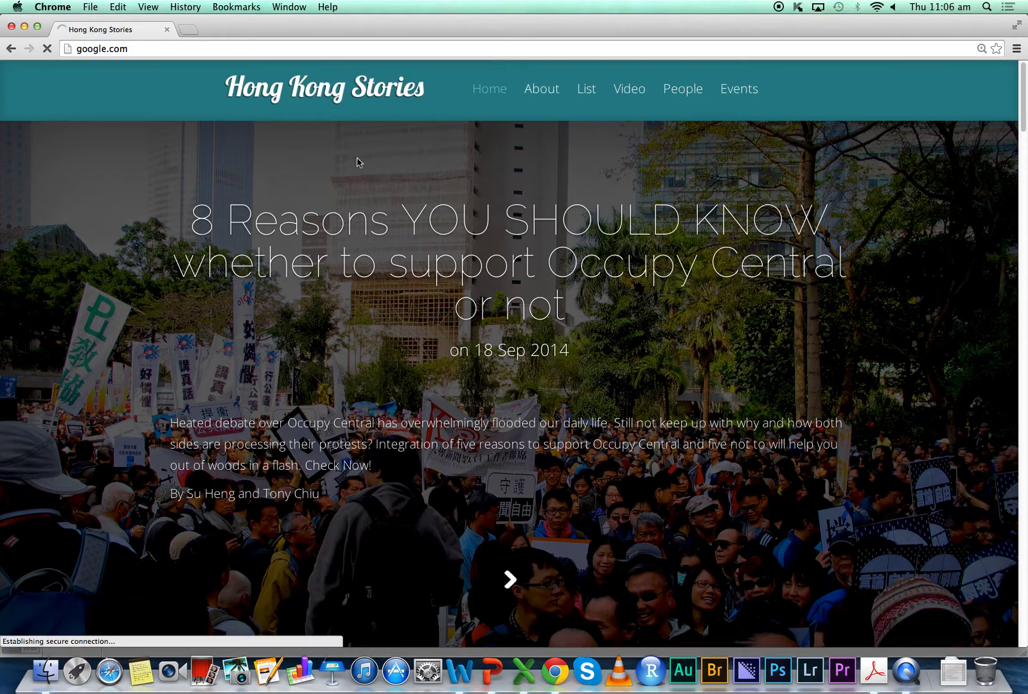
Step: Try to load yahoo.com in the browser, and close the browser window
left_click(309, 45)
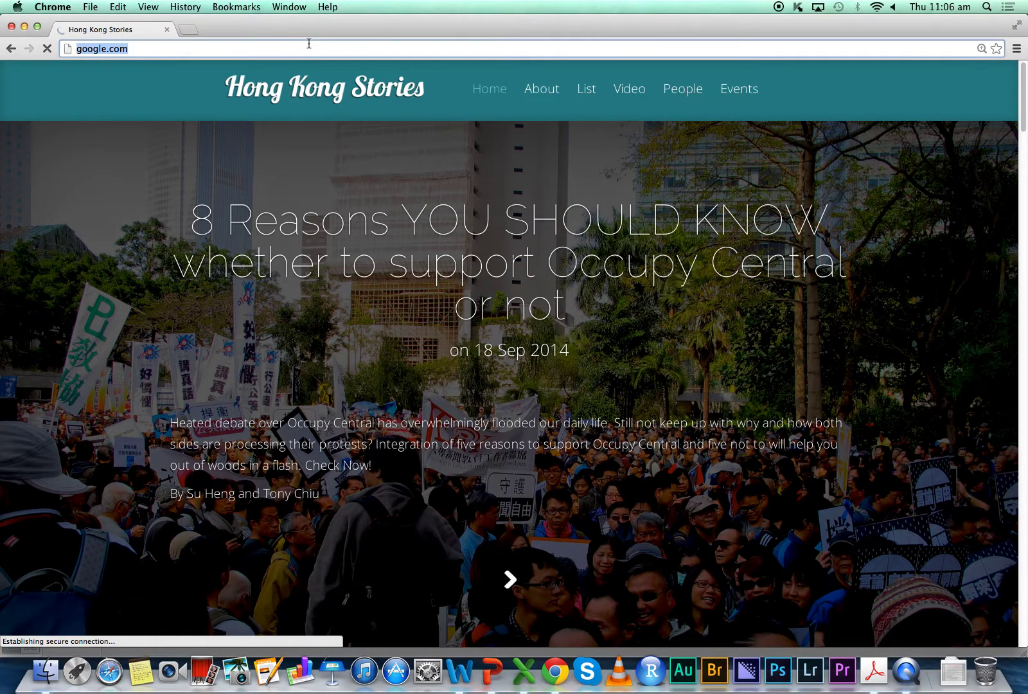
type("yah")
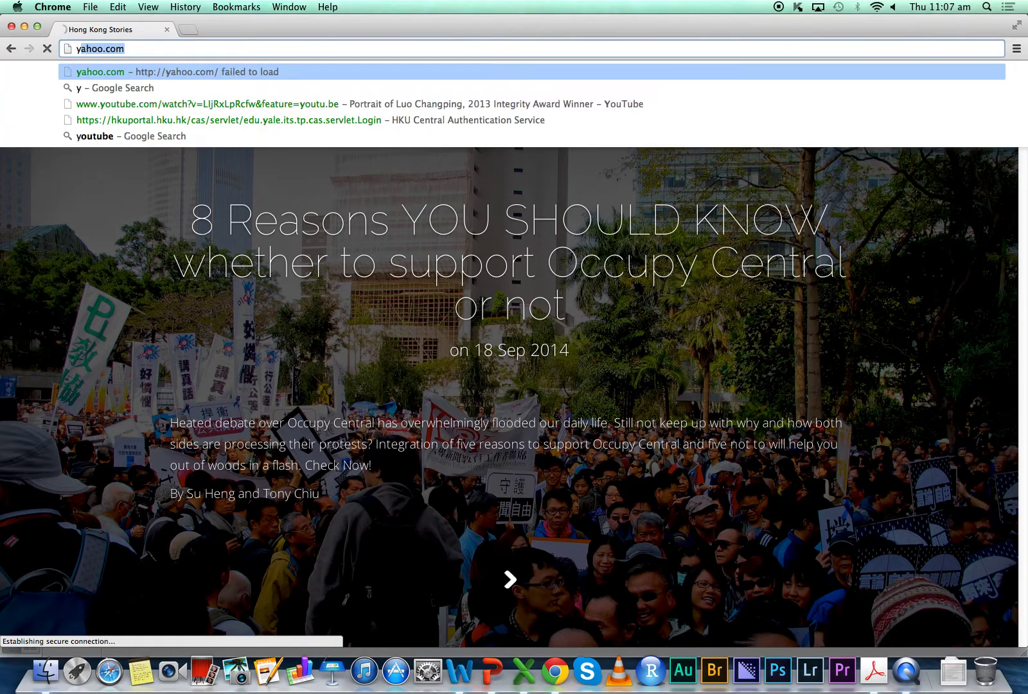
key("Return")
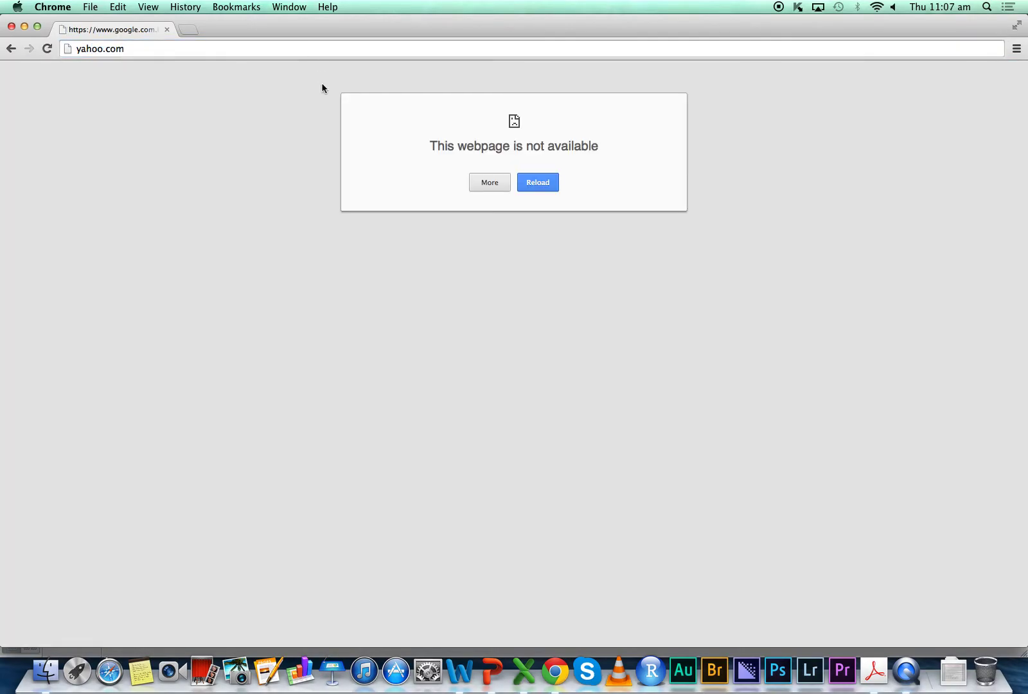
left_click(301, 51)
key("Return")
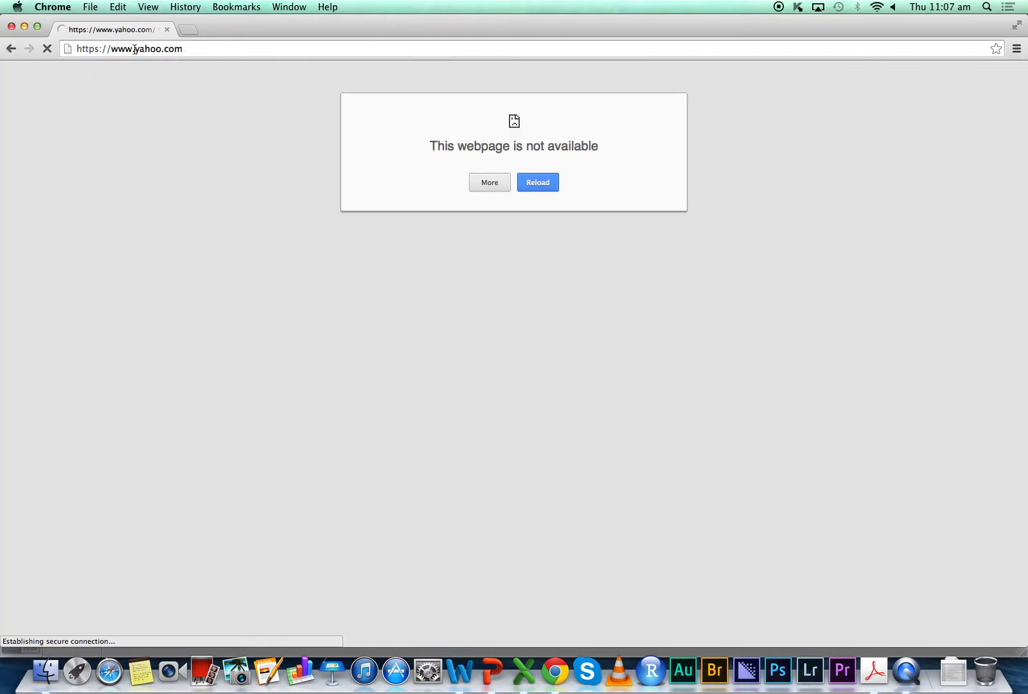
left_click(11, 27)
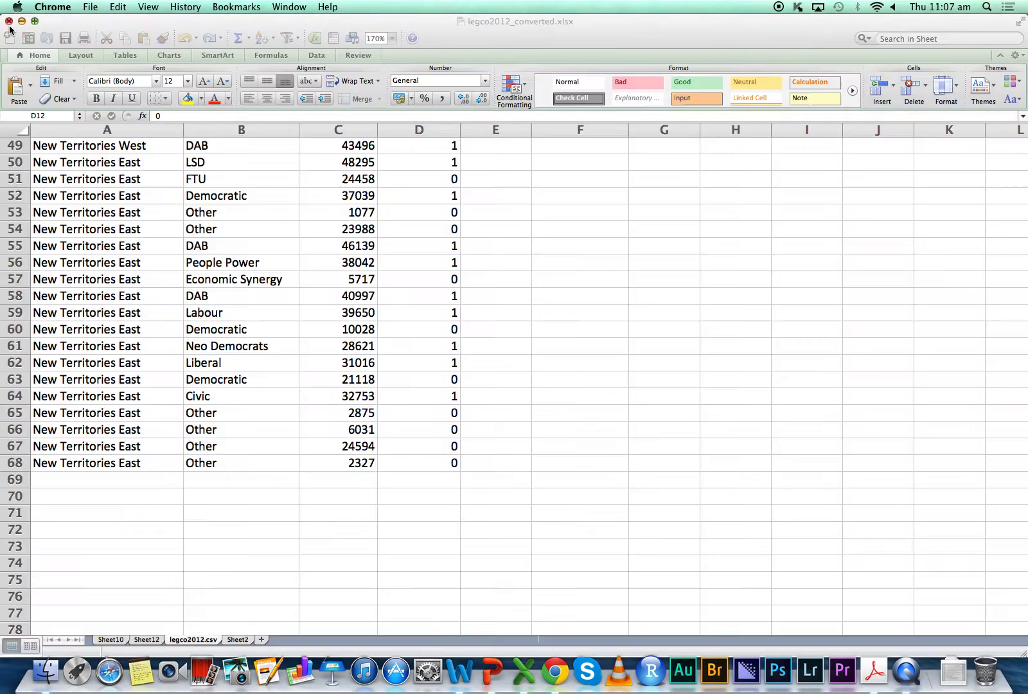
Step: Back in the Excel workbook, examine the Constituency values from the last record up to the header and go to the Allegiance header
left_click(367, 378)
left_click(346, 385)
scroll(347, 386, "up", 15)
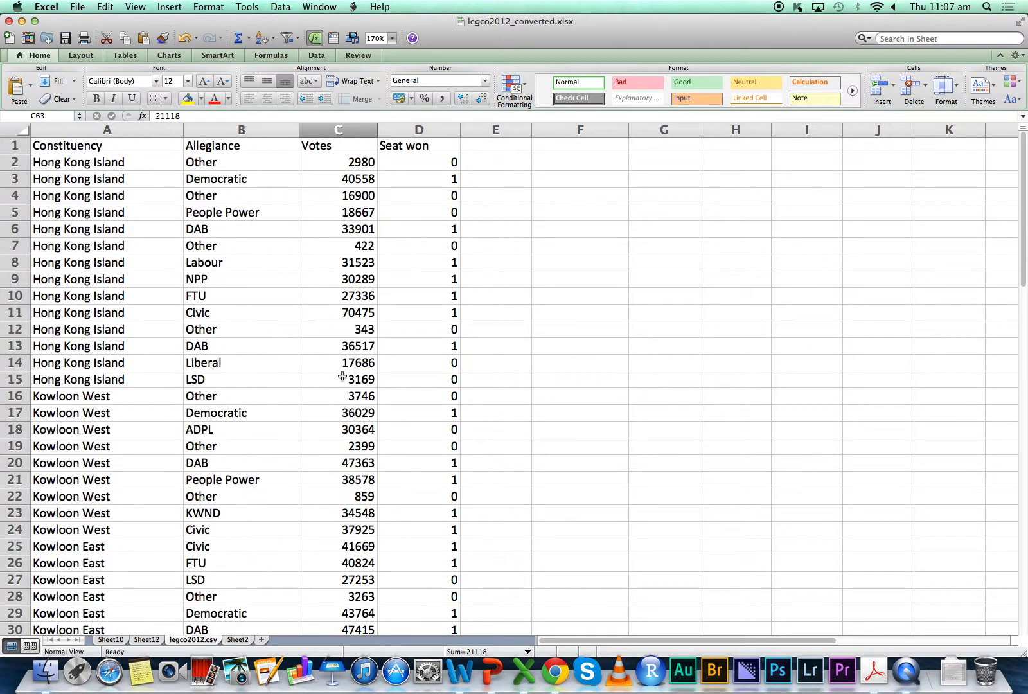
scroll(343, 378, "down", 10)
scroll(343, 378, "down", 6)
left_click_drag(154, 464, 146, 146)
left_click(222, 154)
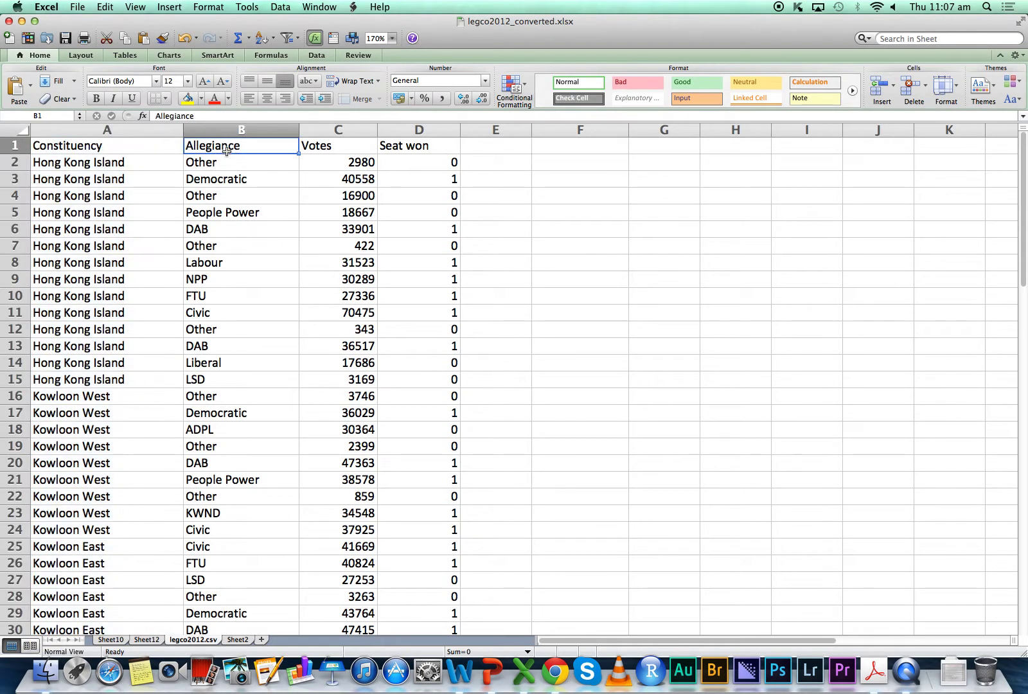
Step: Examine the Allegiance and Votes values through the records, and revisit the Constituency and Seat won headers
scroll(270, 230, "down", 3)
scroll(270, 230, "up", 2)
scroll(270, 231, "up", 1)
left_click(226, 263)
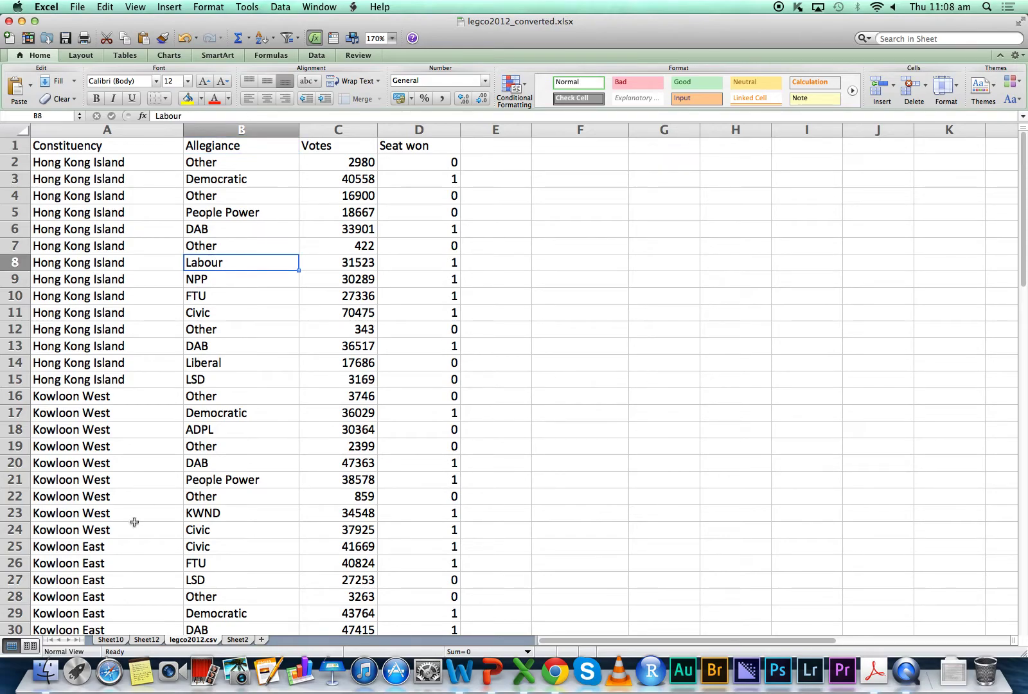
left_click(144, 468)
left_click(327, 460)
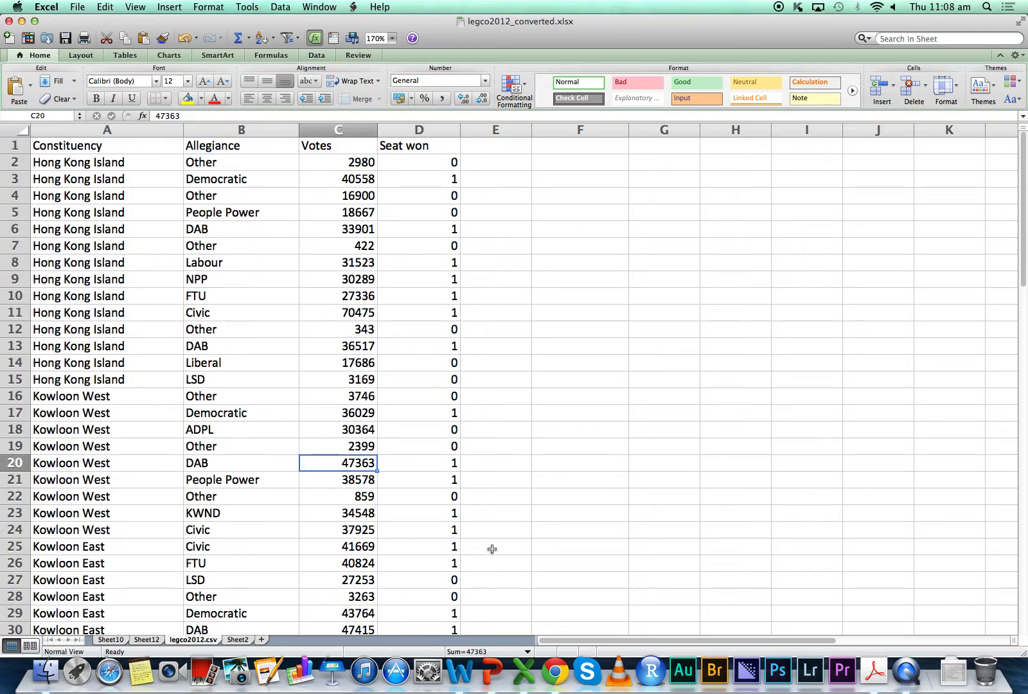
scroll(473, 460, "down", 15)
scroll(472, 460, "up", 15)
left_click(332, 321)
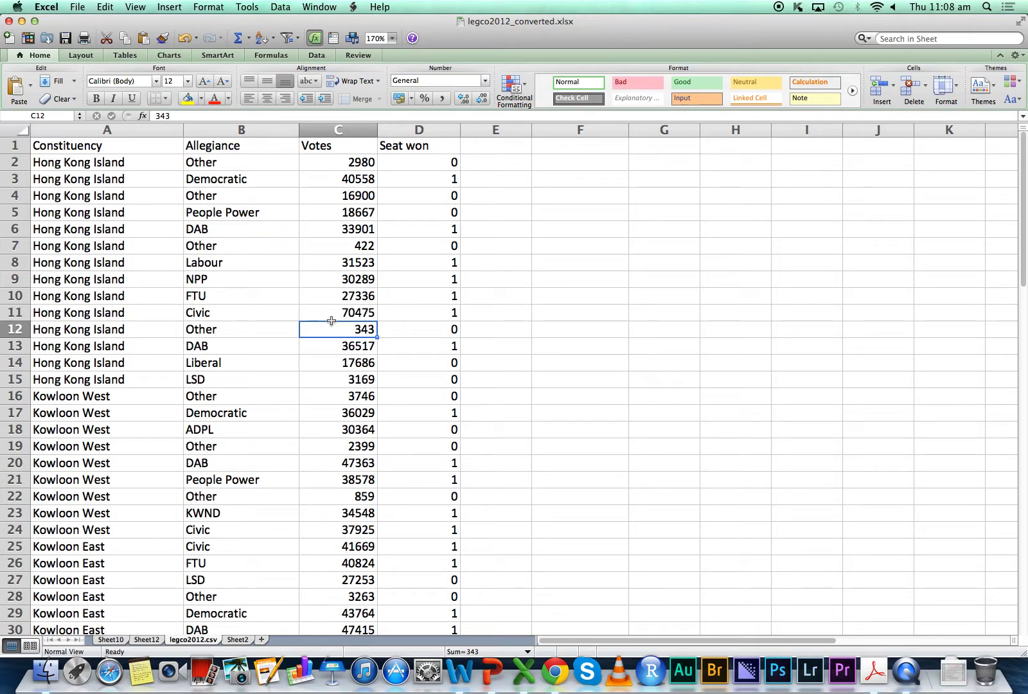
left_click(122, 147)
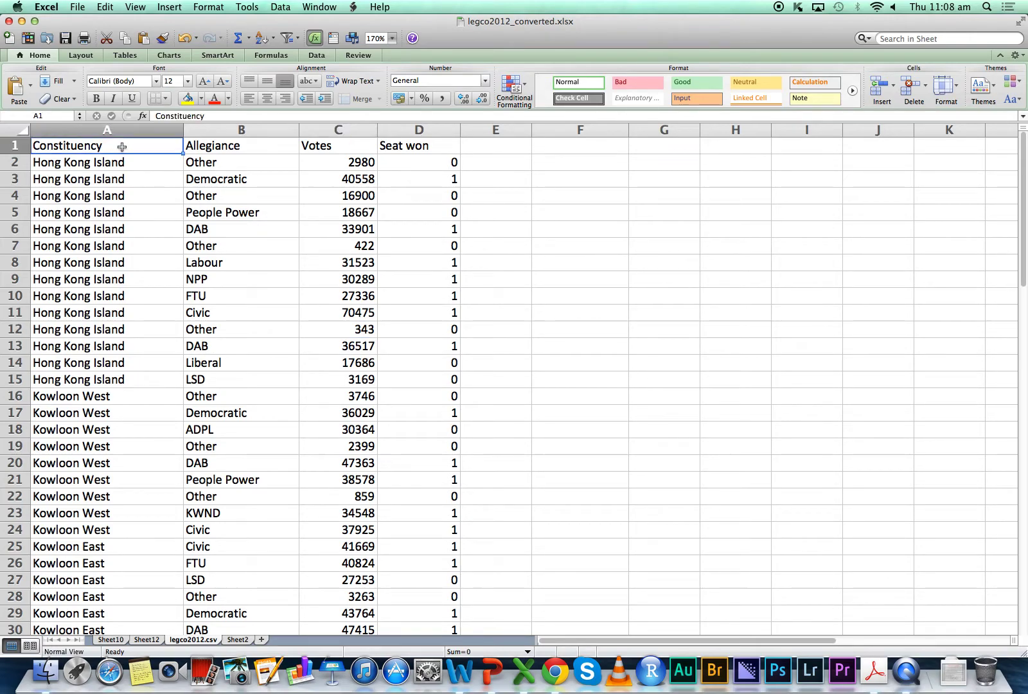
left_click(437, 147)
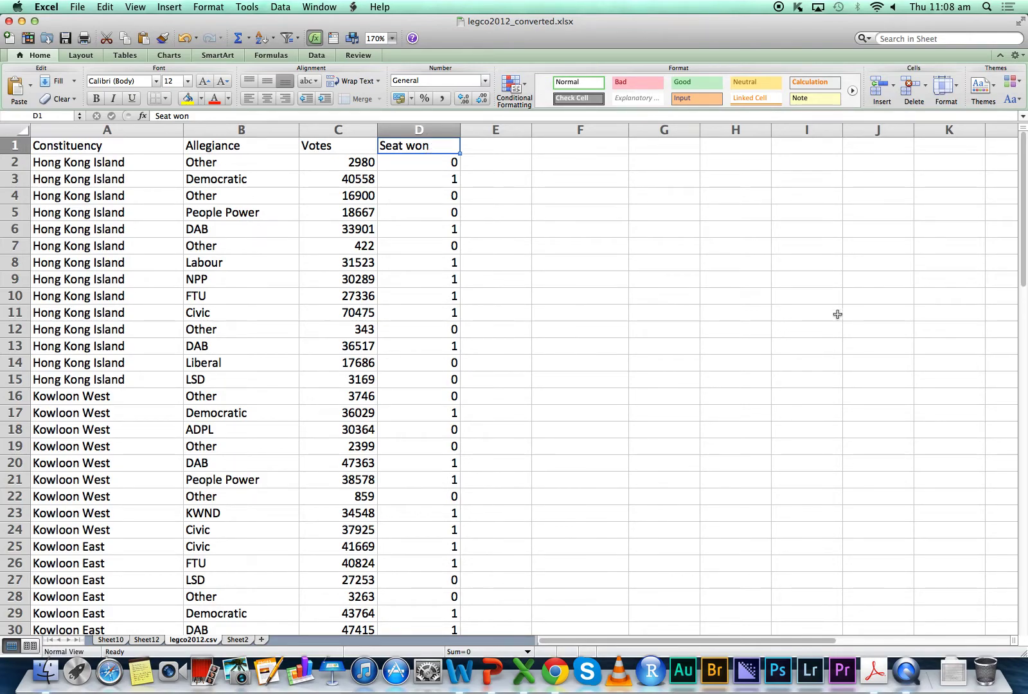
Step: Select the whole data range A1:D68, headers included, and check that the selection reaches the last record
scroll(557, 348, "down", 3)
scroll(557, 349, "down", 10)
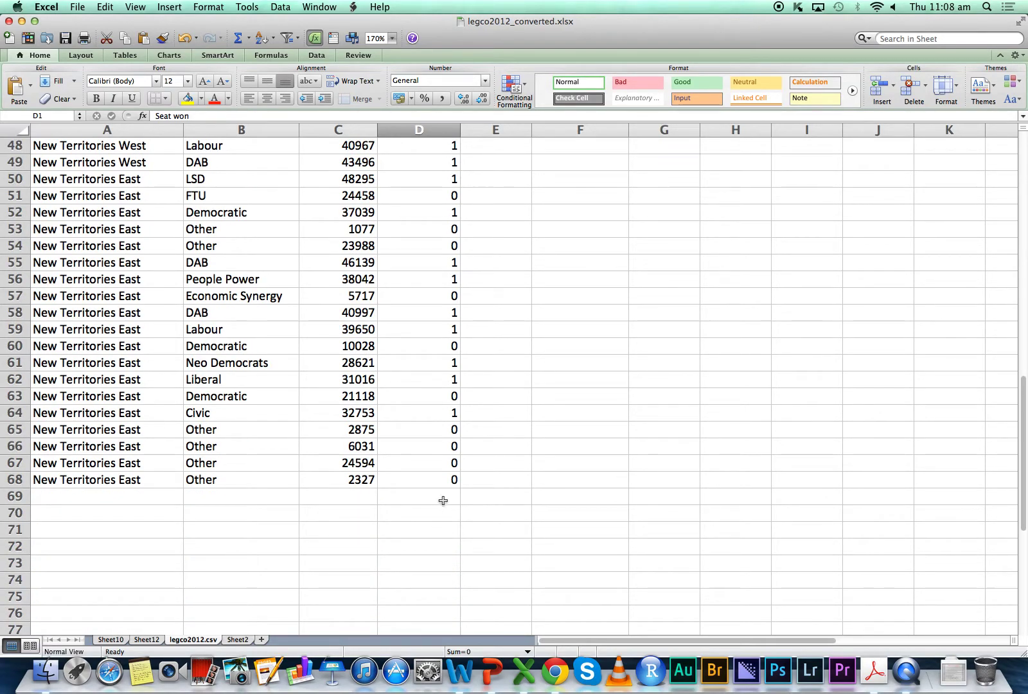
left_click_drag(443, 480, 46, 37)
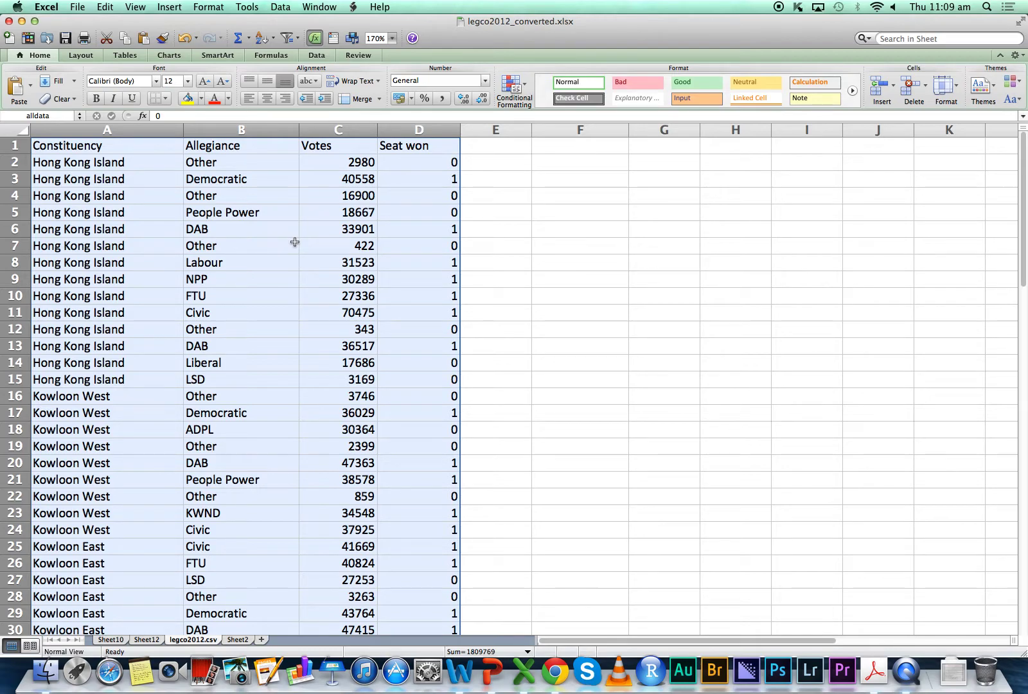
scroll(347, 296, "down", 15)
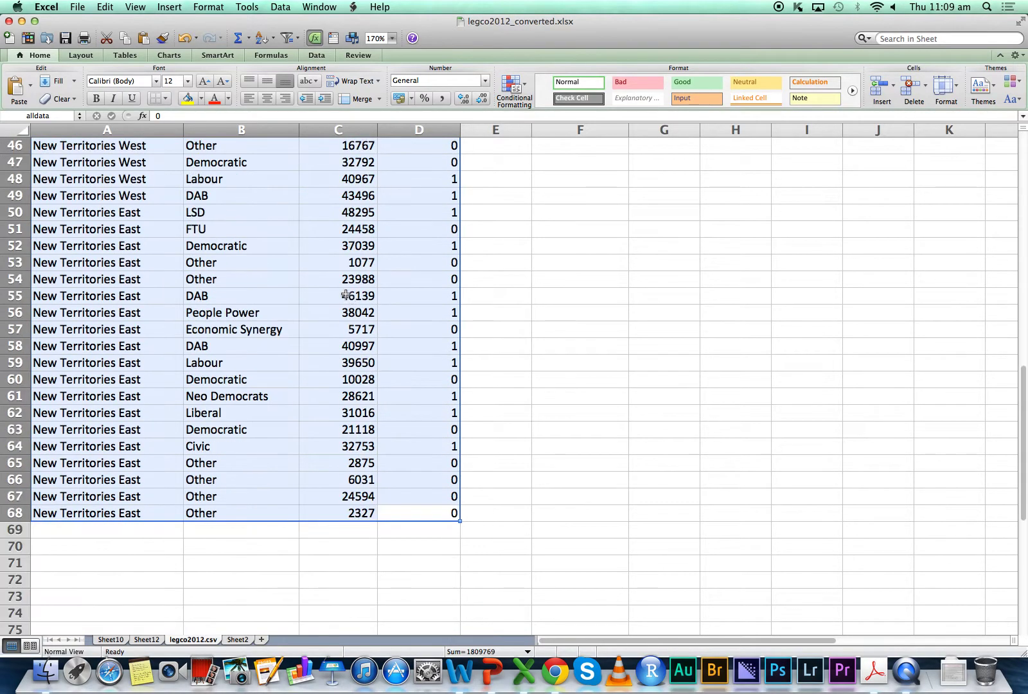
Step: Name the selected data range, headers included, alldata
scroll(347, 296, "up", 15)
left_click(56, 113)
key("BackSpace")
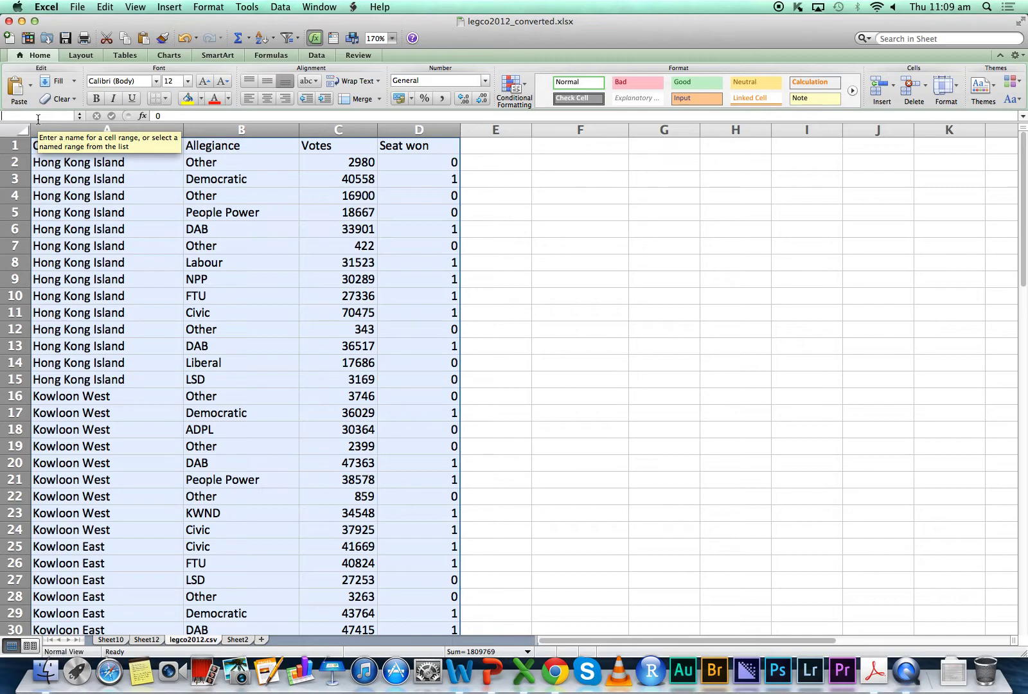
type("alldata")
key("Return")
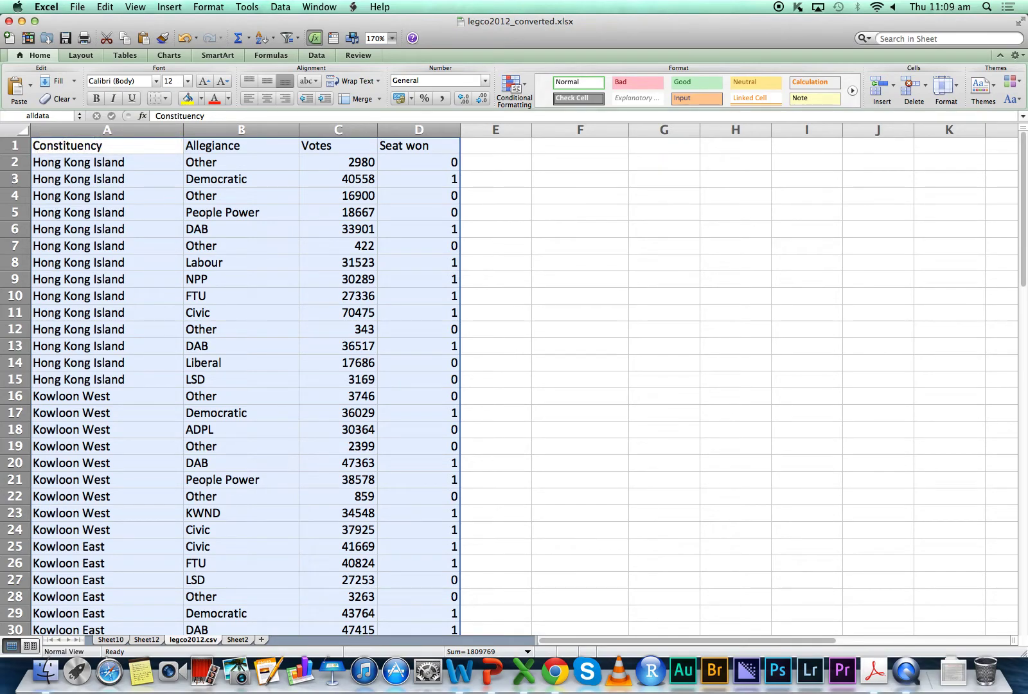
Step: Deselect the data, reselect the whole range through its name alldata, and check the selection through the records
left_click(683, 297)
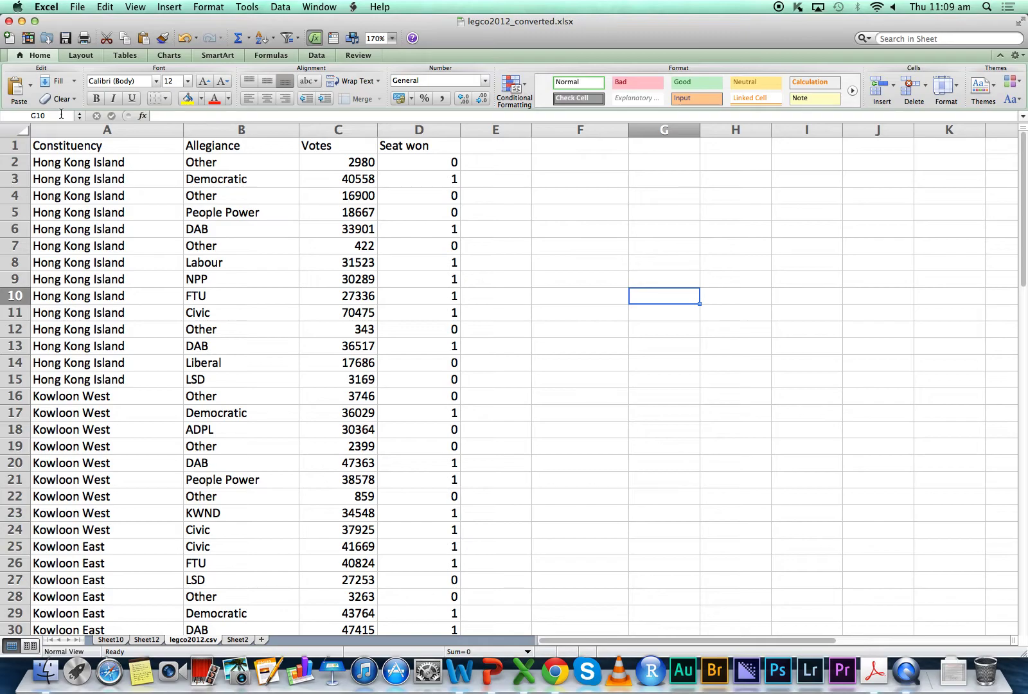
left_click(61, 113)
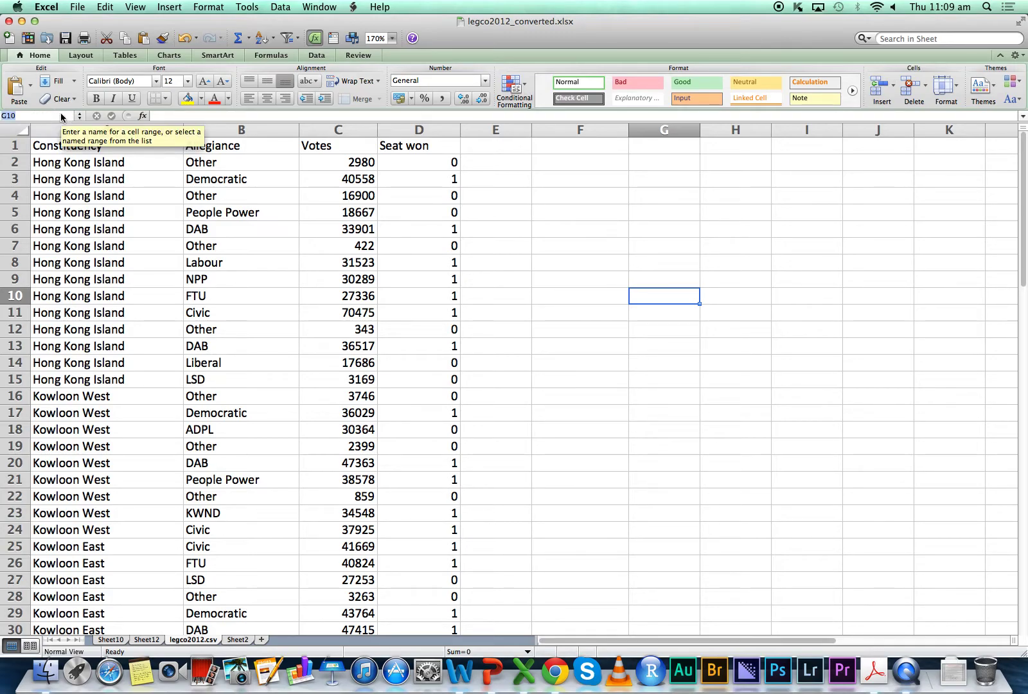
scroll(278, 384, "down", 13)
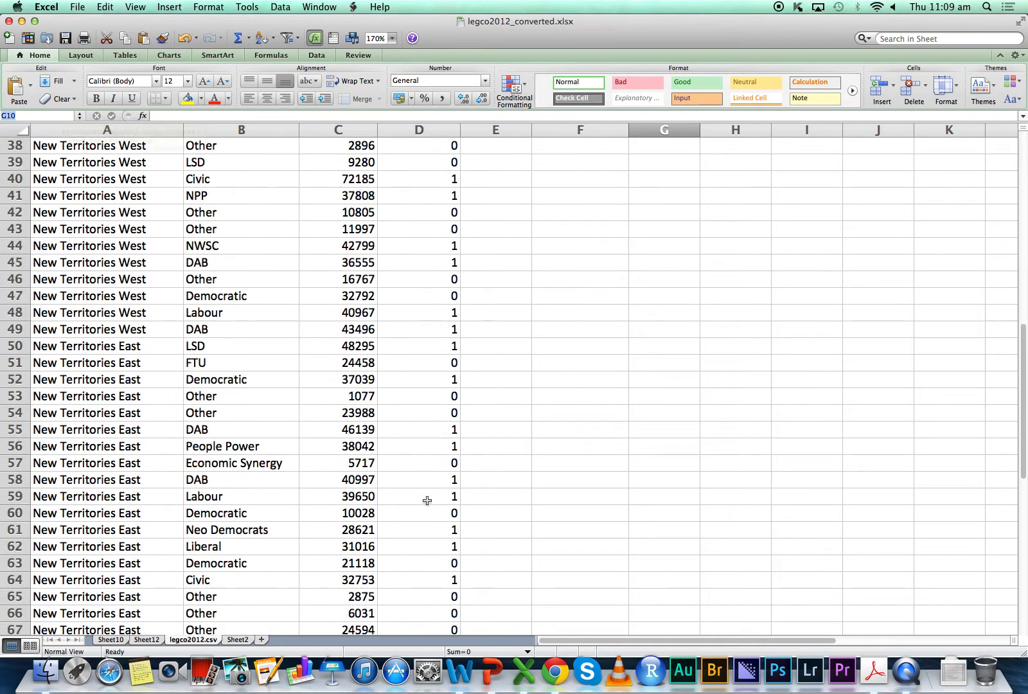
scroll(490, 599, "down", 3)
scroll(344, 469, "up", 16)
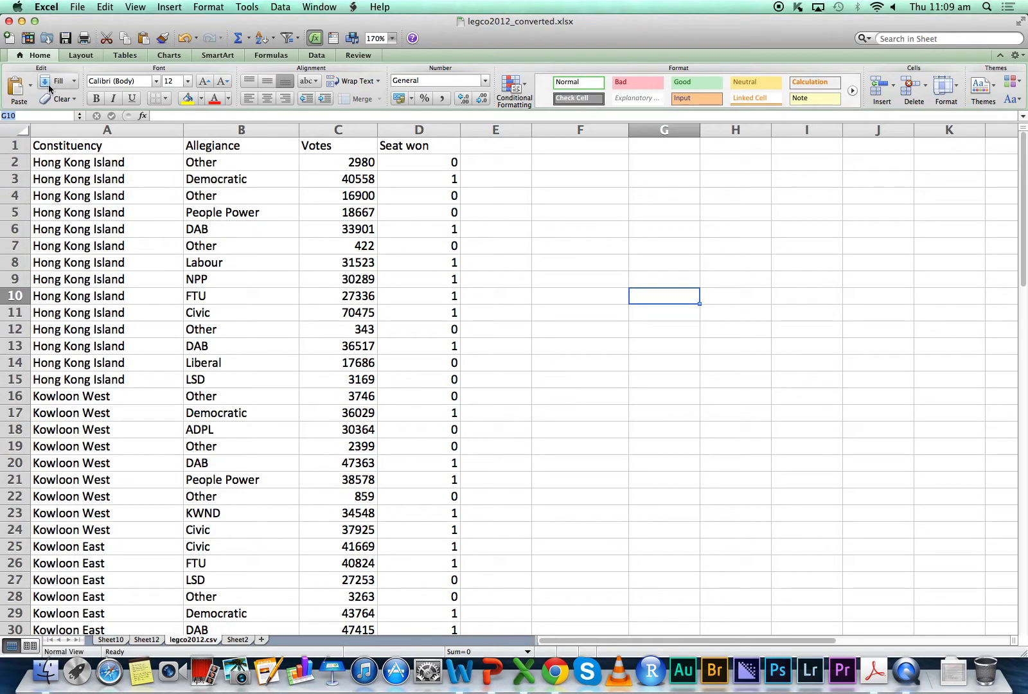
type("alldata")
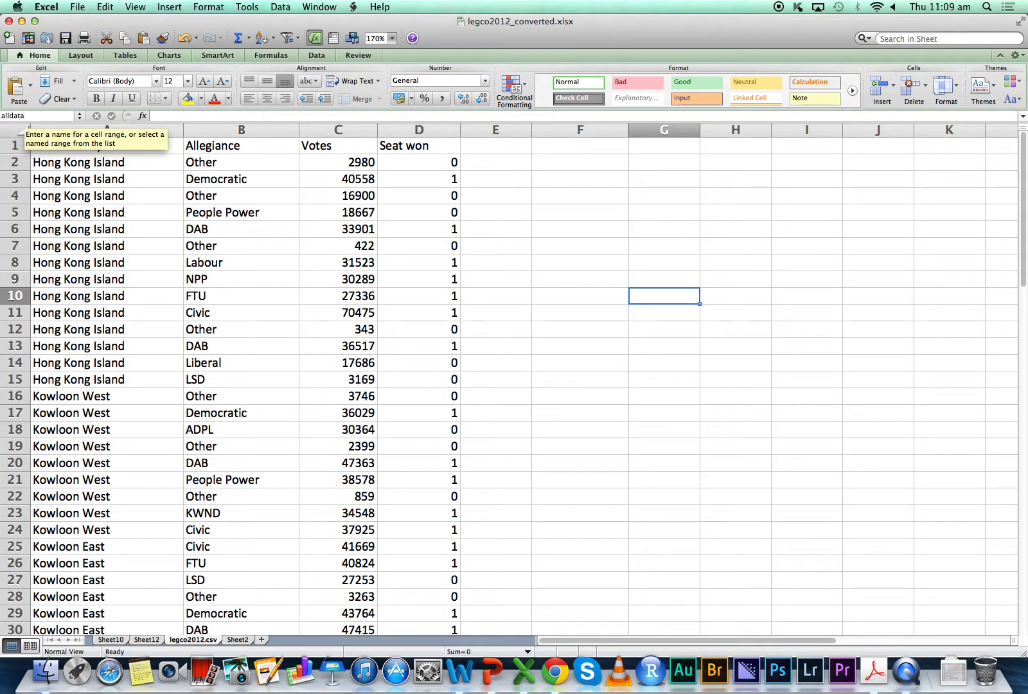
key("Return")
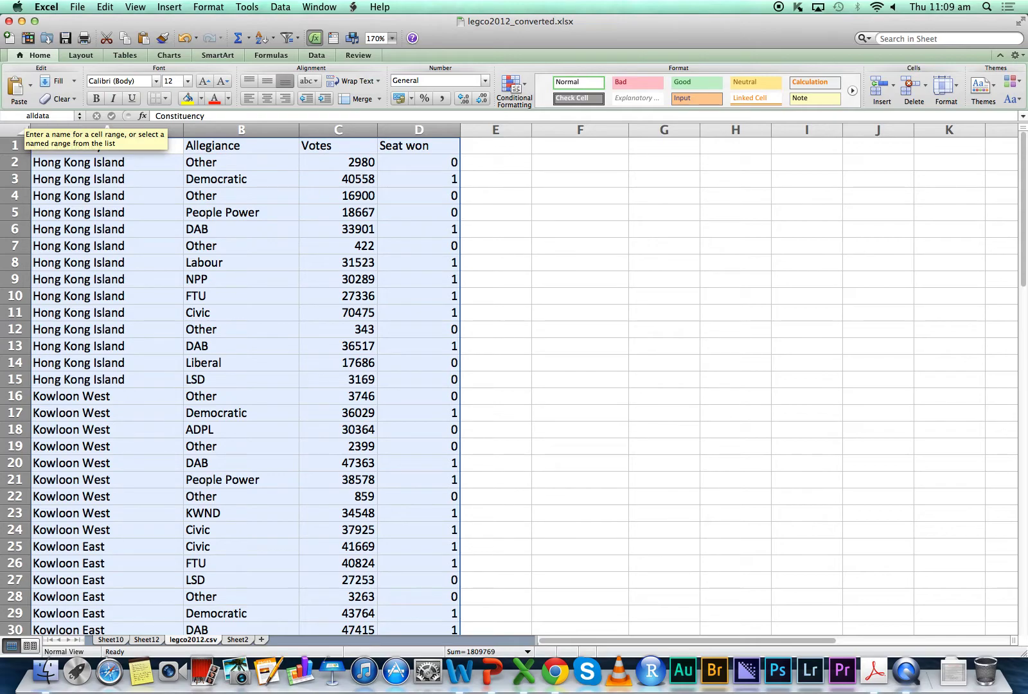
scroll(306, 354, "down", 15)
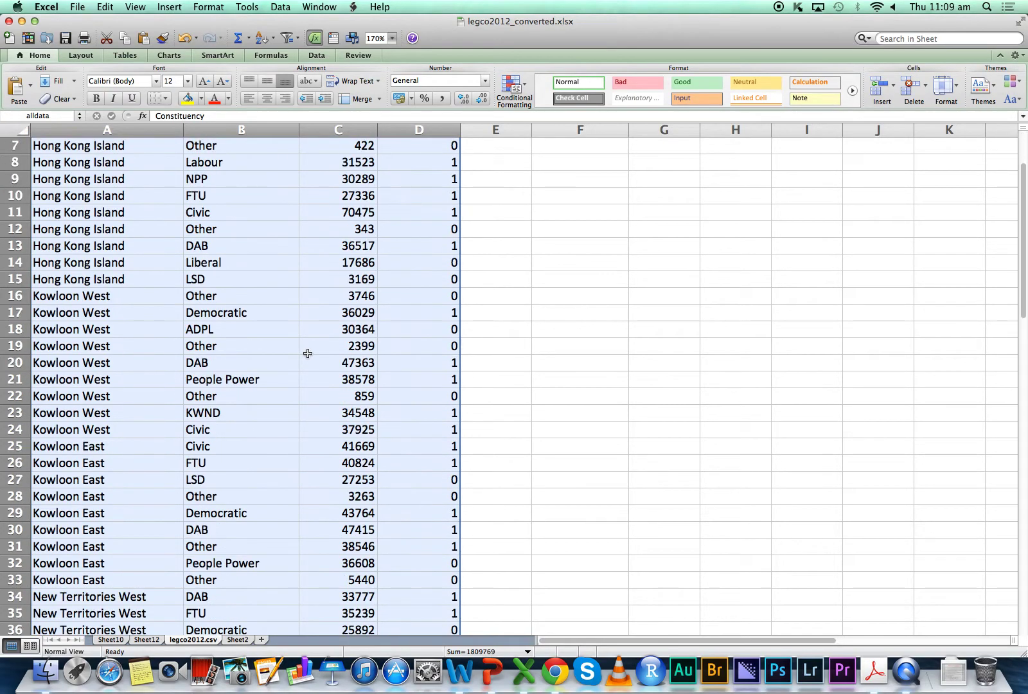
scroll(307, 353, "up", 15)
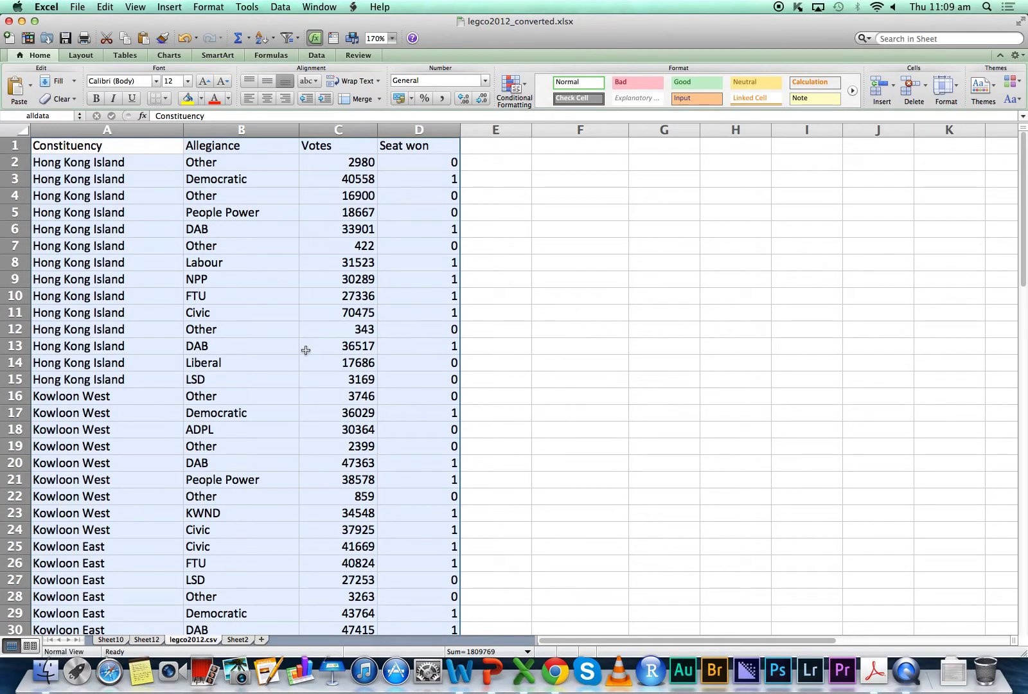
scroll(304, 350, "down", 15)
scroll(309, 346, "up", 15)
Step: Create a PivotTable from the alldata range and remove the preset Allegiance, Sum of Votes and Constituency fields from its layout
left_click(316, 55)
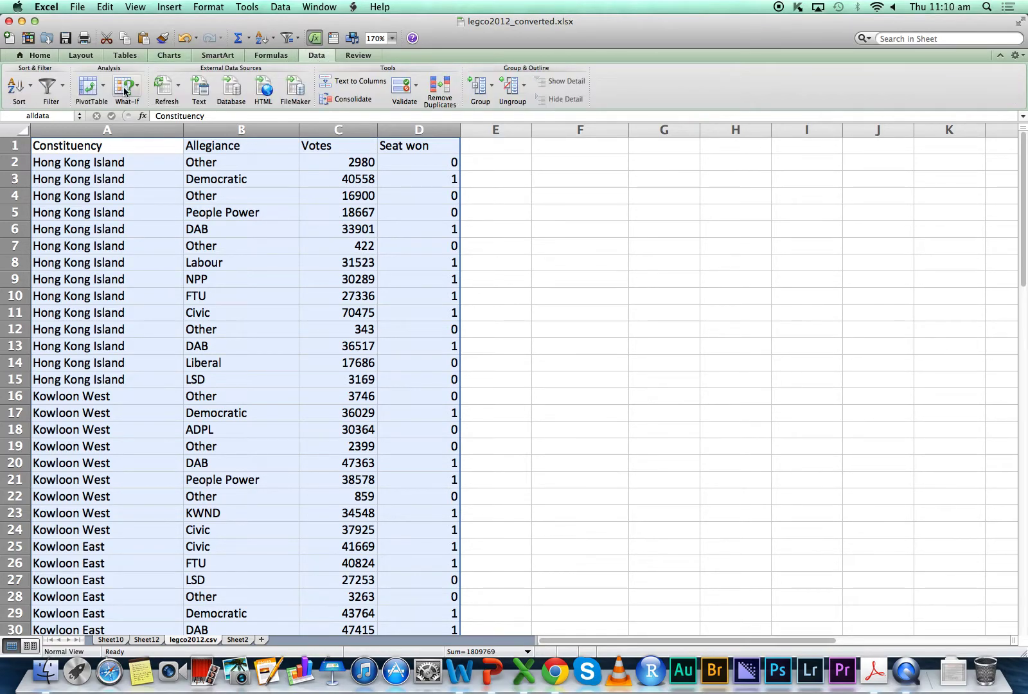
left_click(93, 87)
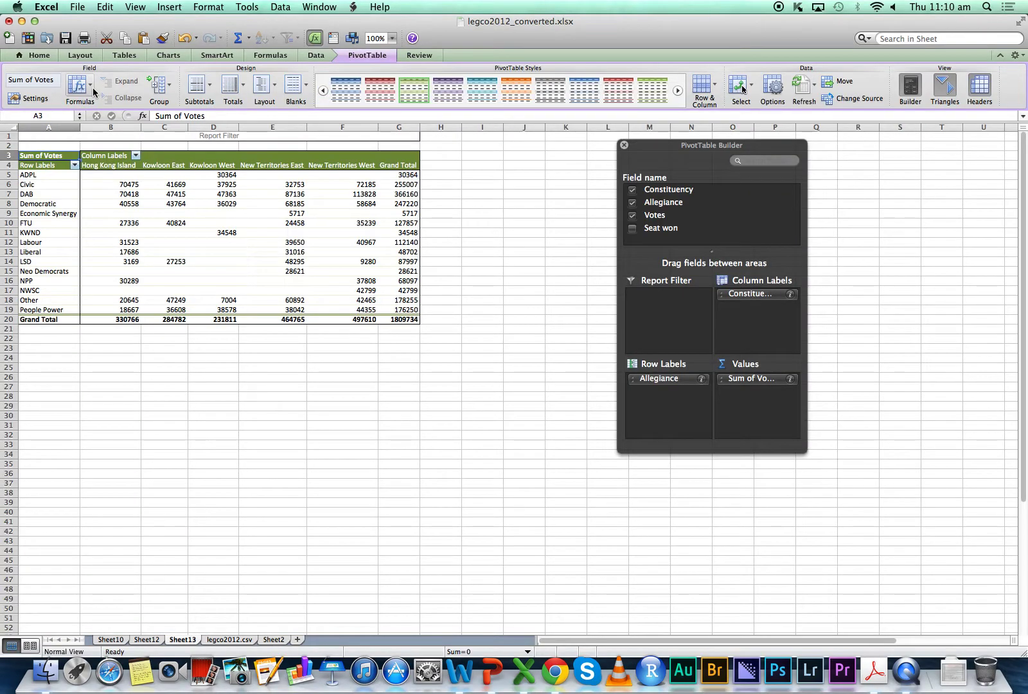
left_click_drag(707, 378, 465, 415)
left_click_drag(782, 384, 488, 379)
left_click_drag(783, 295, 528, 294)
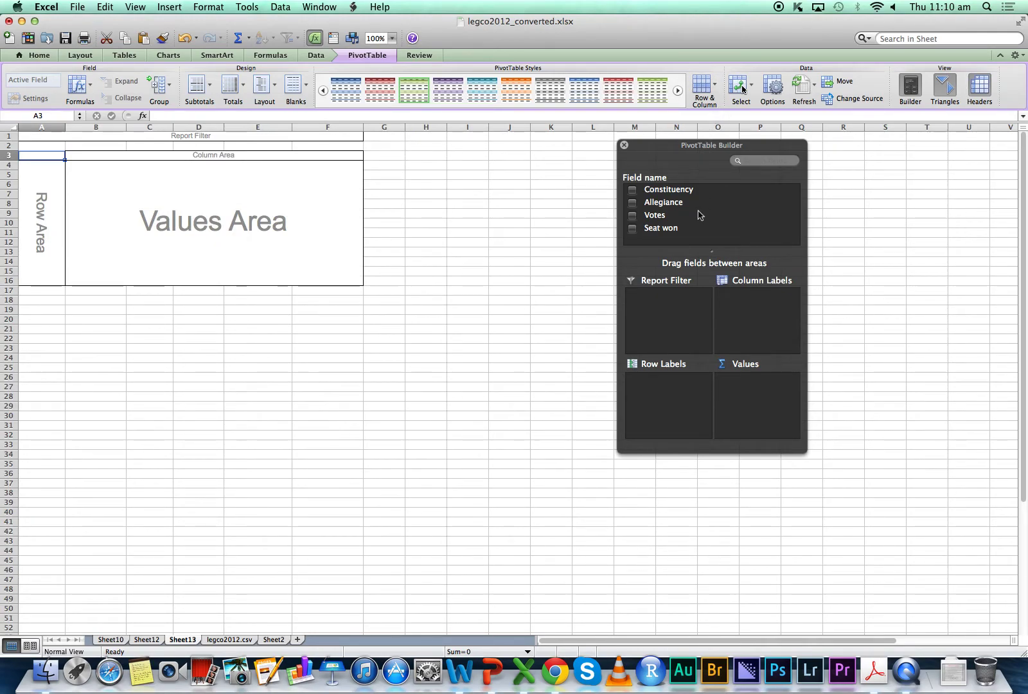
Step: Lay out the PivotTable with Constituency as rows, Seat won as columns and Constituency as values summarized by Count
left_click_drag(674, 190, 680, 404)
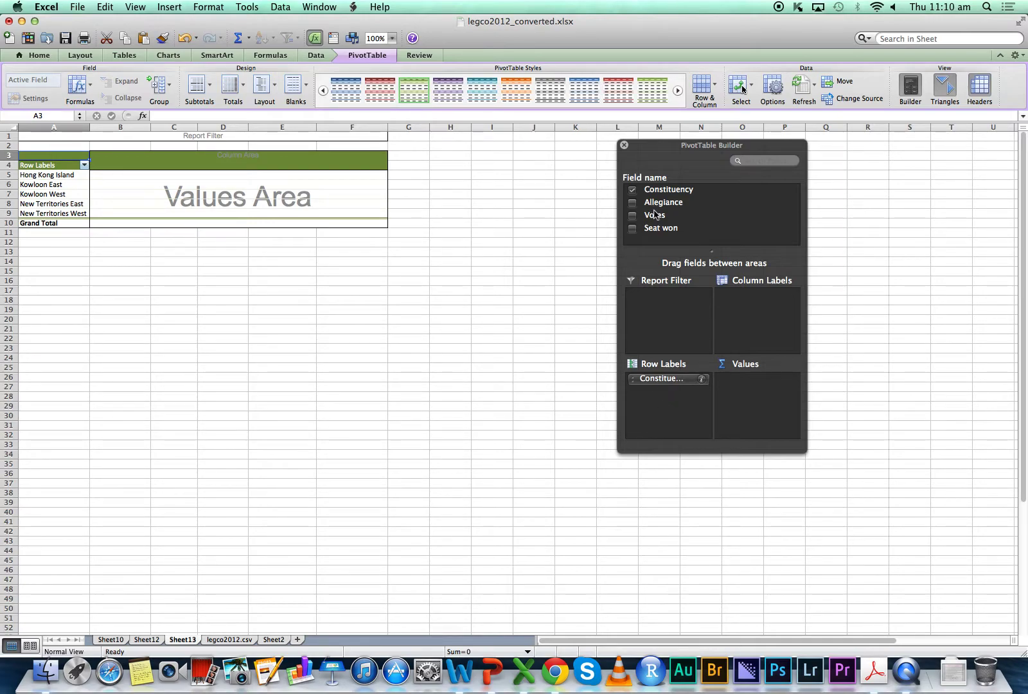
left_click_drag(662, 233, 752, 311)
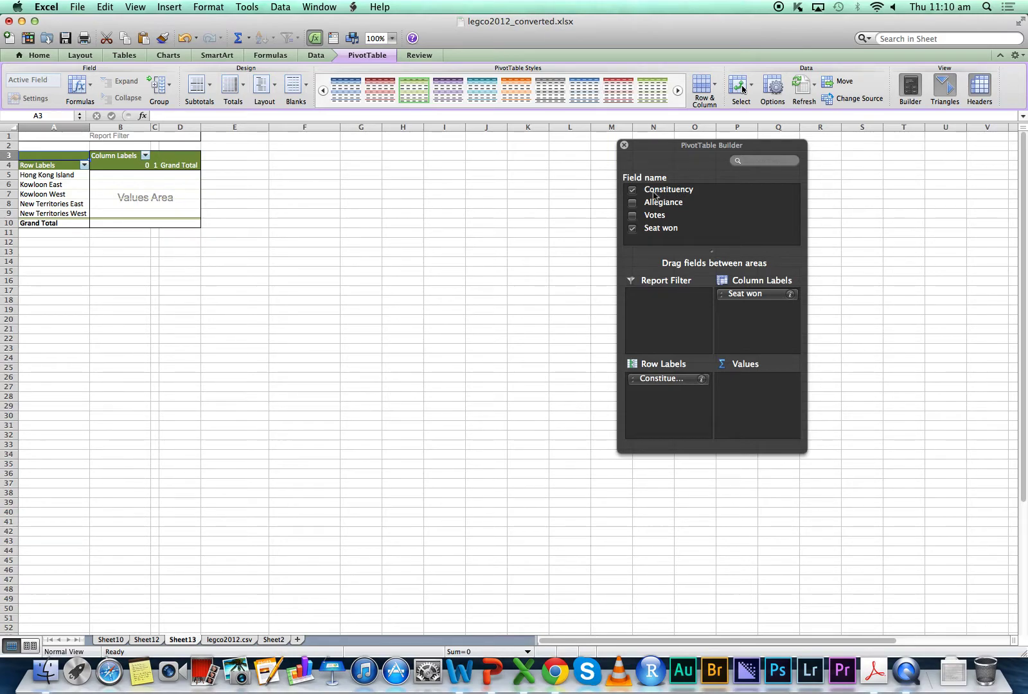
left_click_drag(655, 191, 762, 403)
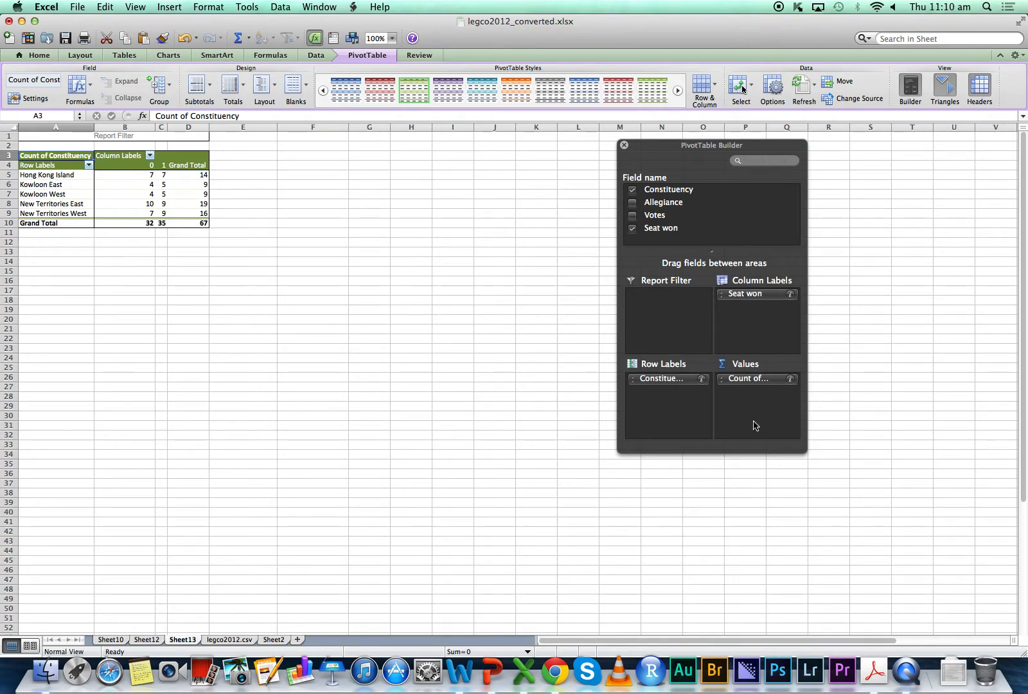
left_click(790, 379)
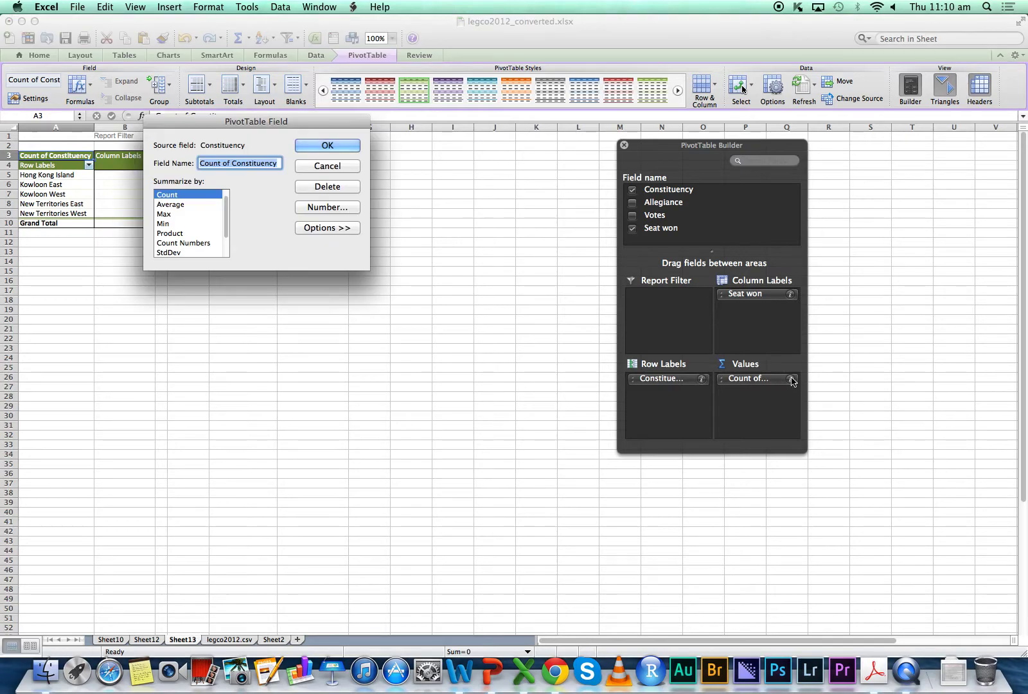
left_click(353, 147)
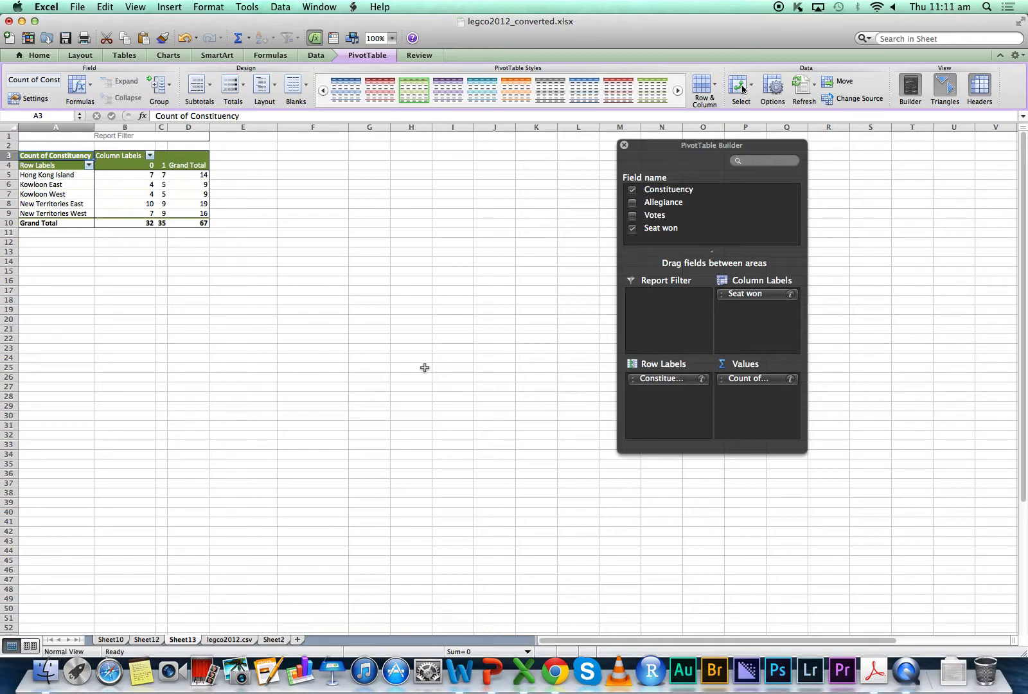
Step: Examine the Hong Kong Island counts for both Seat won categories and the counts of all constituencies under 0
left_click(142, 177)
left_click_drag(144, 175, 160, 175)
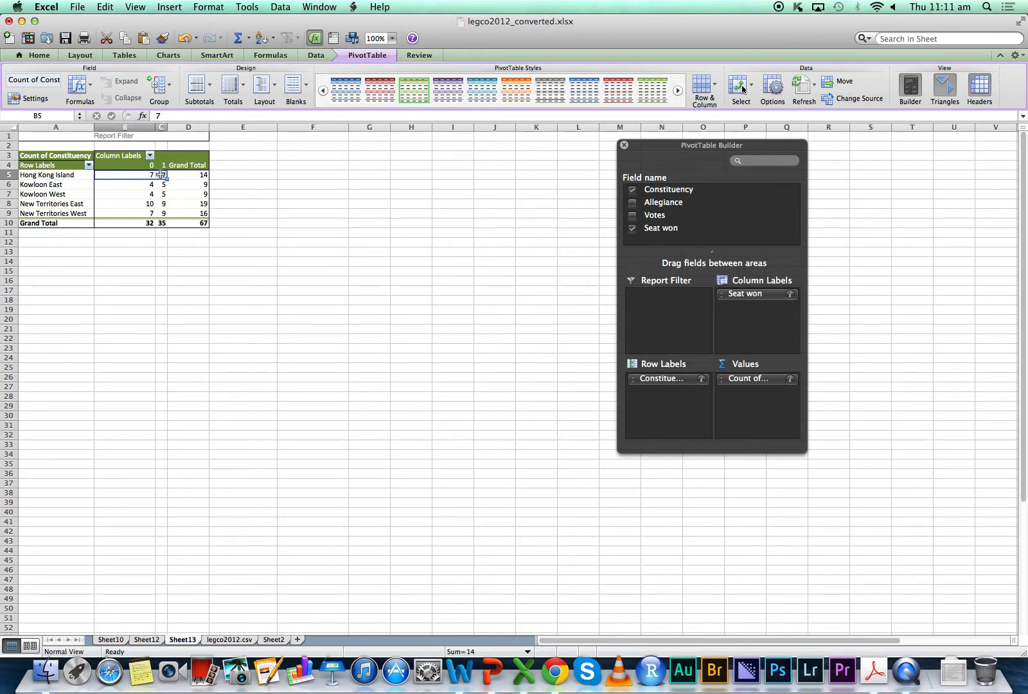
left_click_drag(131, 213, 131, 175)
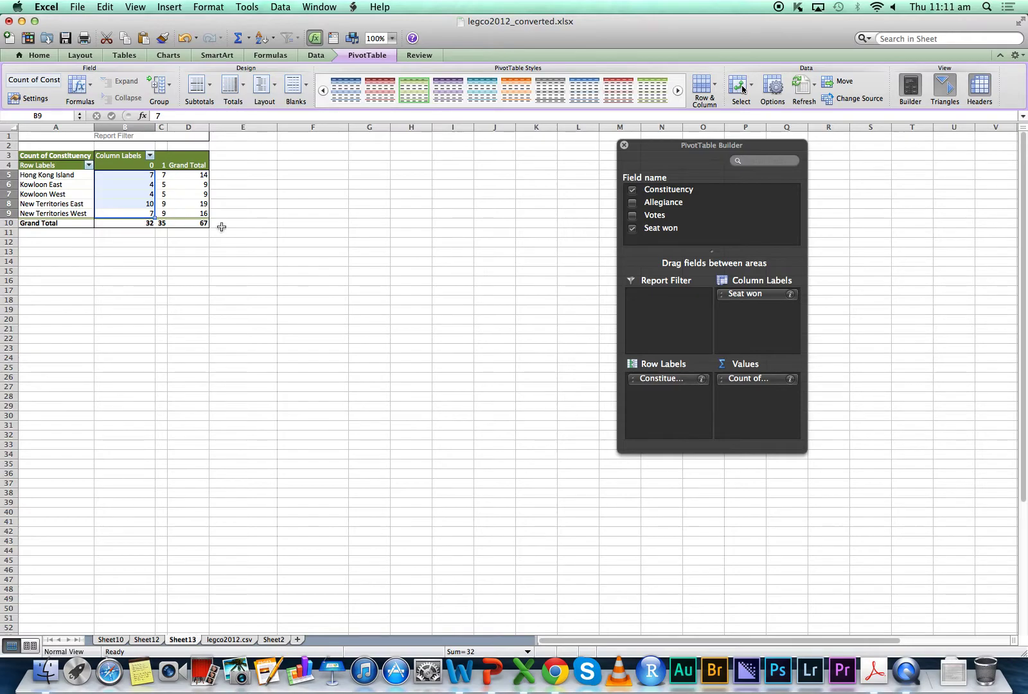
left_click(758, 334)
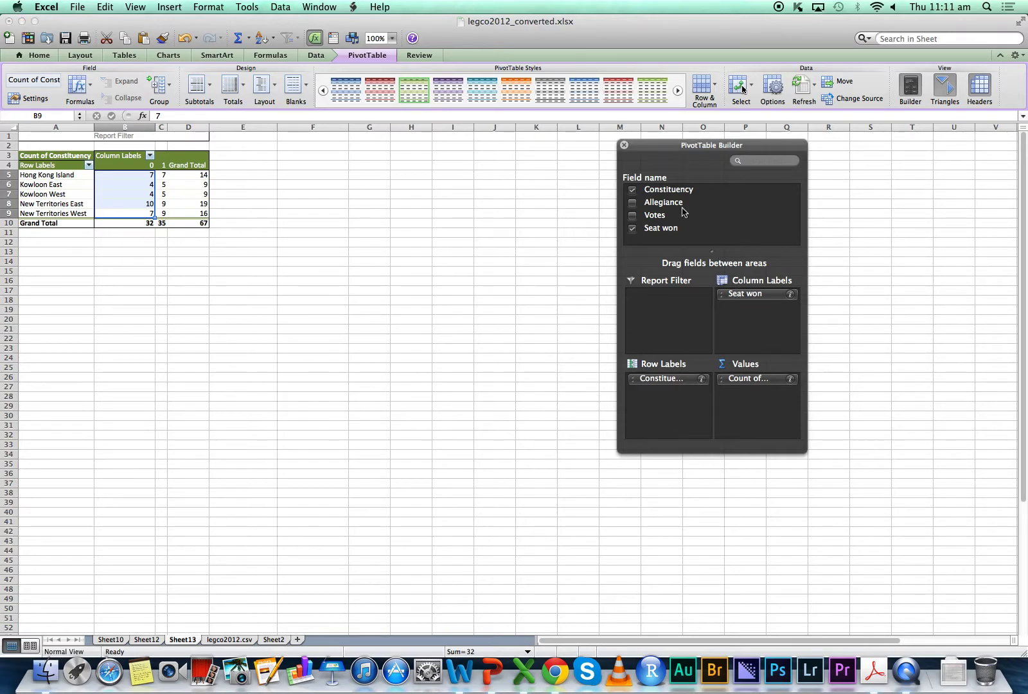
left_click(168, 173)
left_click(127, 173)
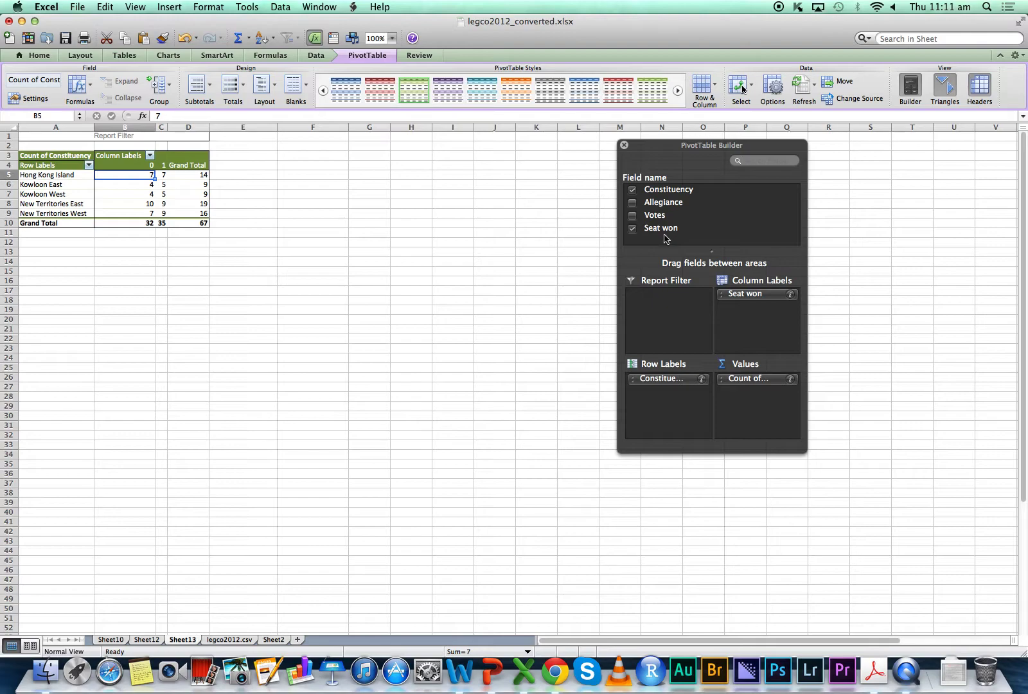
Step: Add Seat won as a second PivotTable value summarized by Count and shown as % of column, and check its percentages down to the Grand Total
left_click_drag(662, 230, 757, 416)
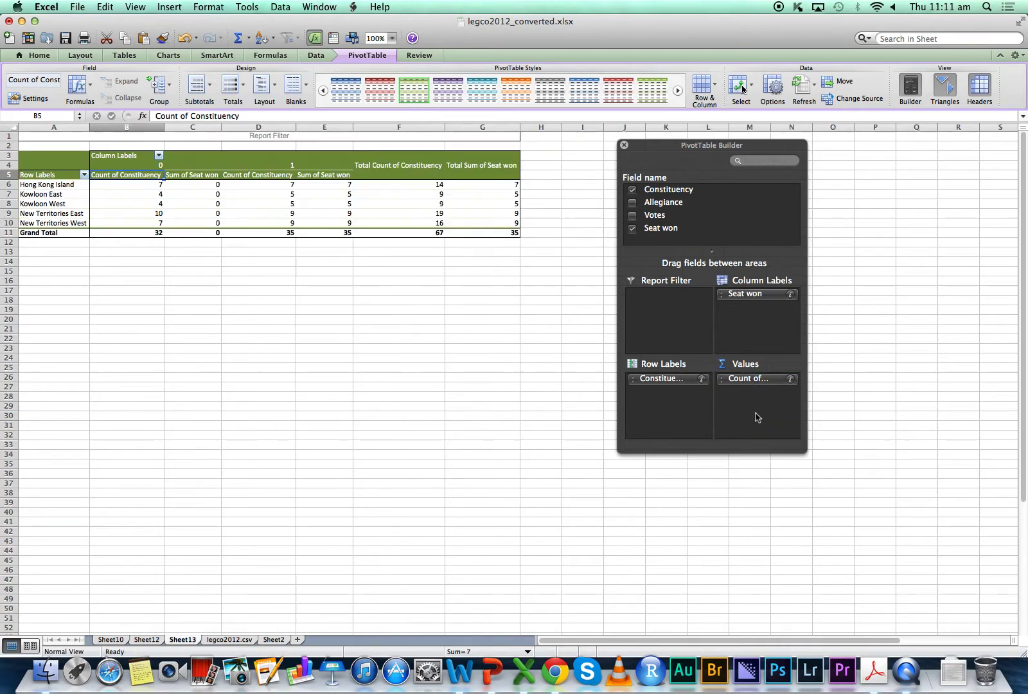
left_click(789, 391)
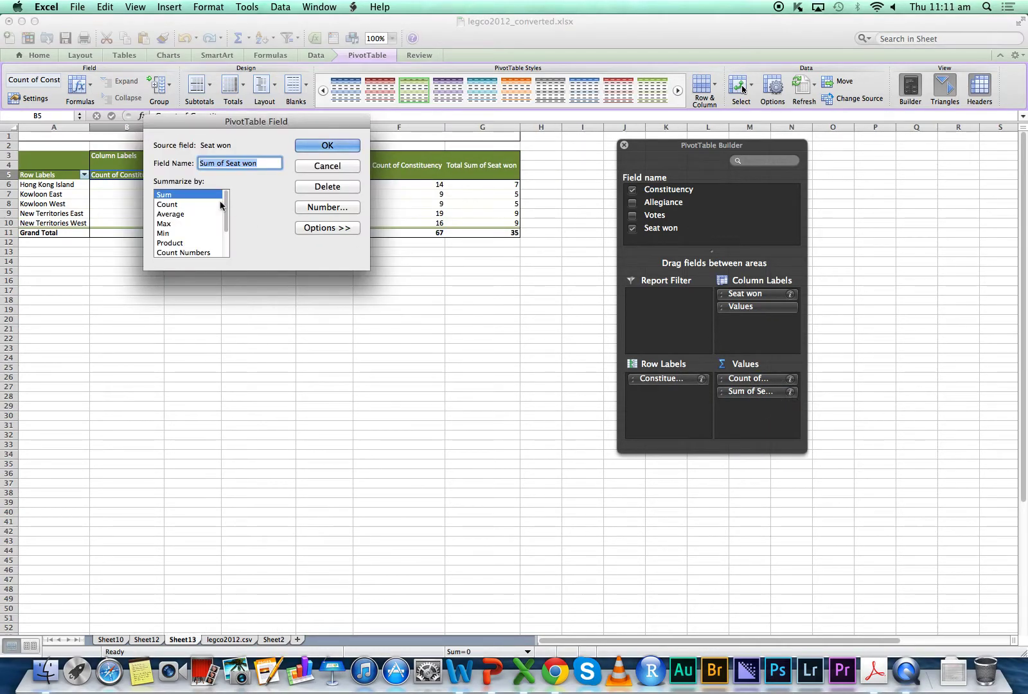
left_click(167, 204)
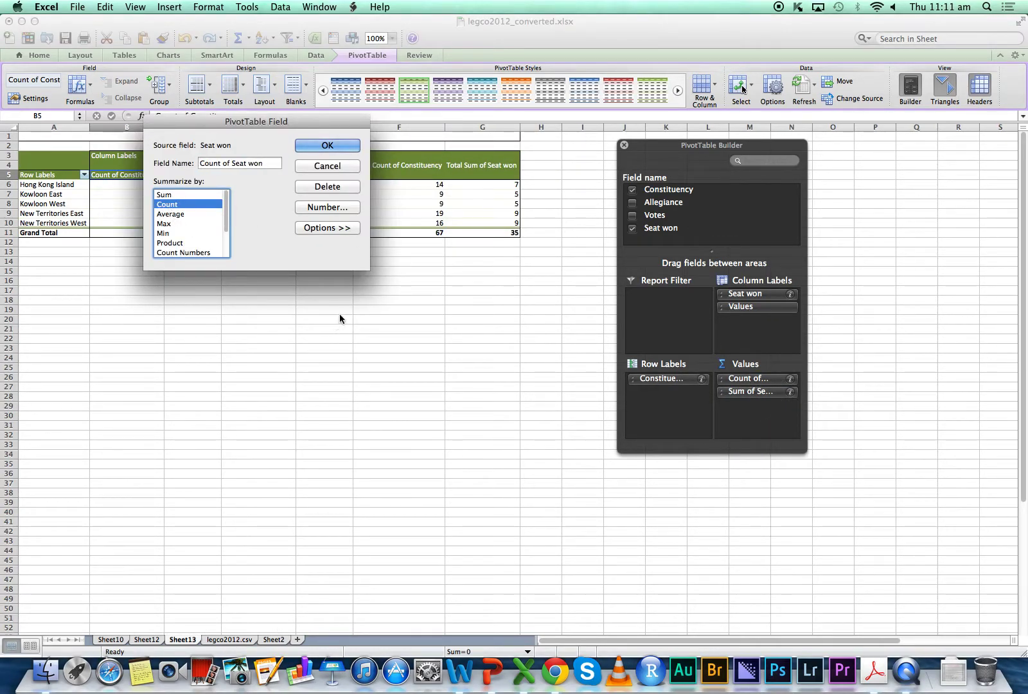
left_click(349, 228)
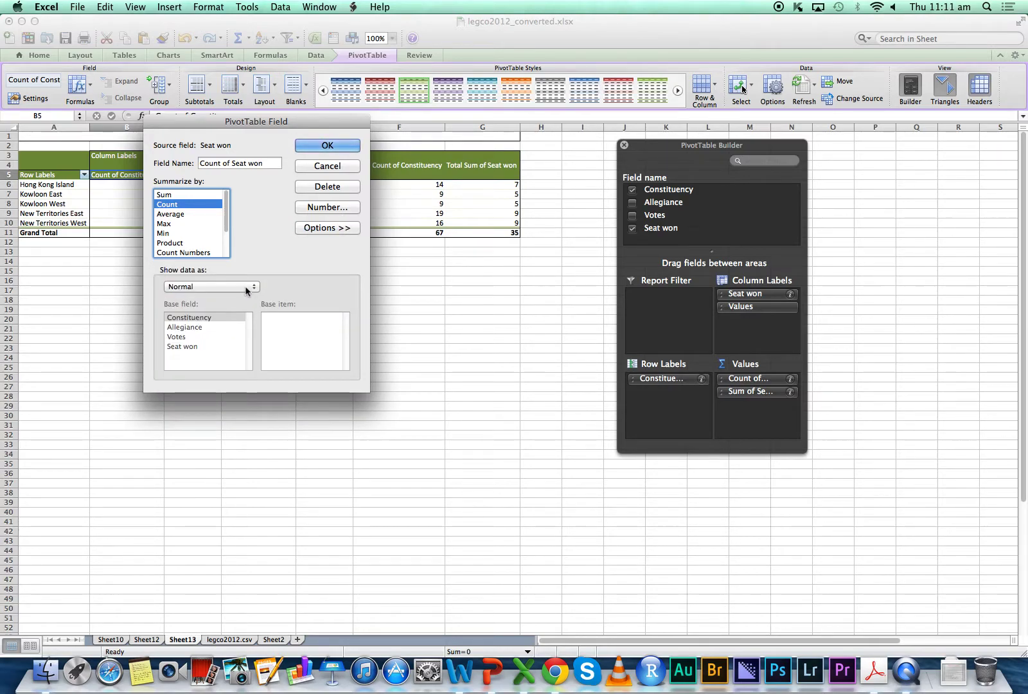
left_click(246, 287)
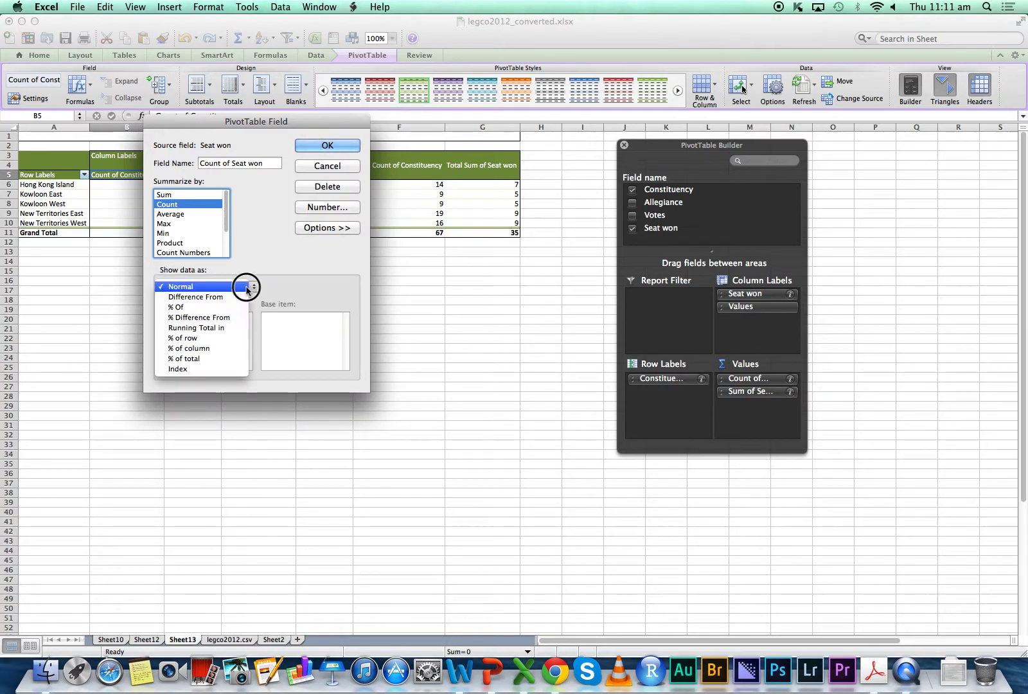
left_click(235, 348)
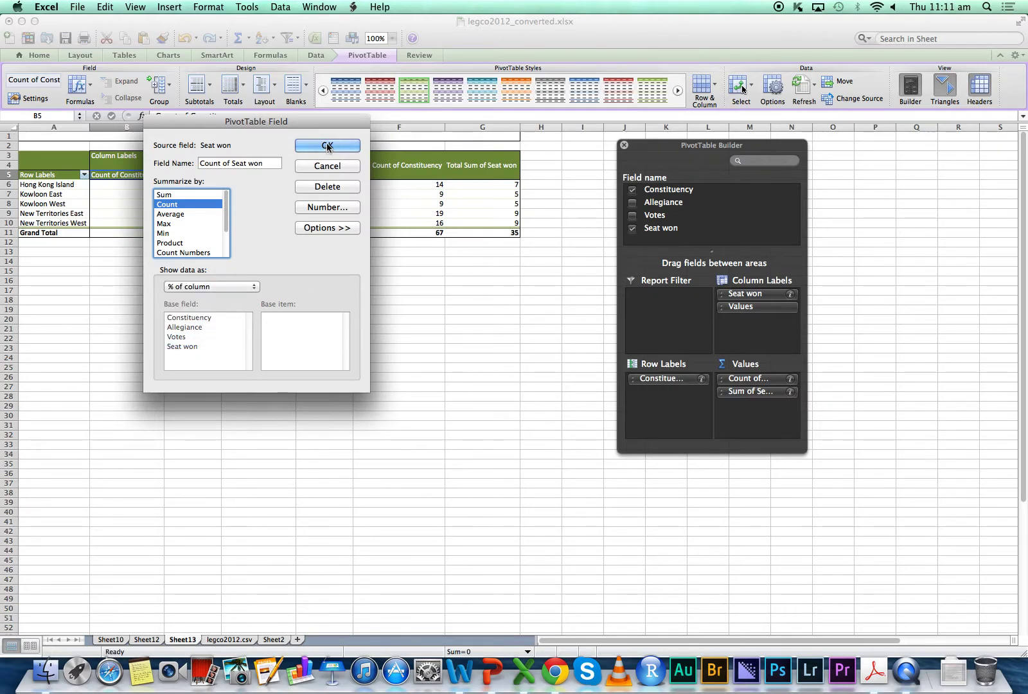
left_click(327, 145)
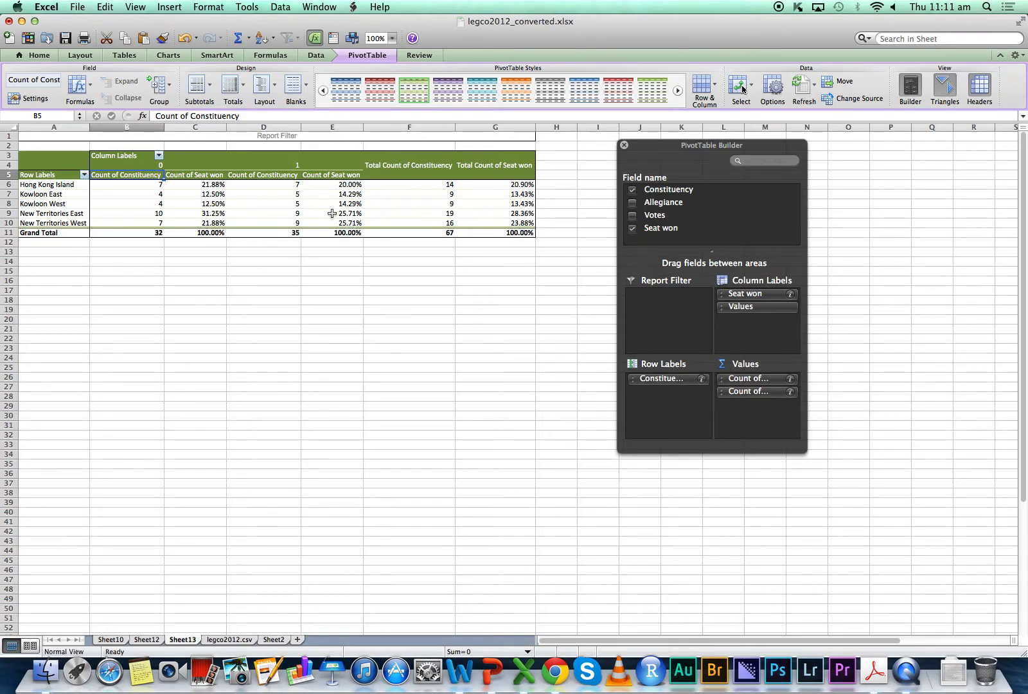
left_click_drag(205, 187, 206, 235)
left_click(207, 233)
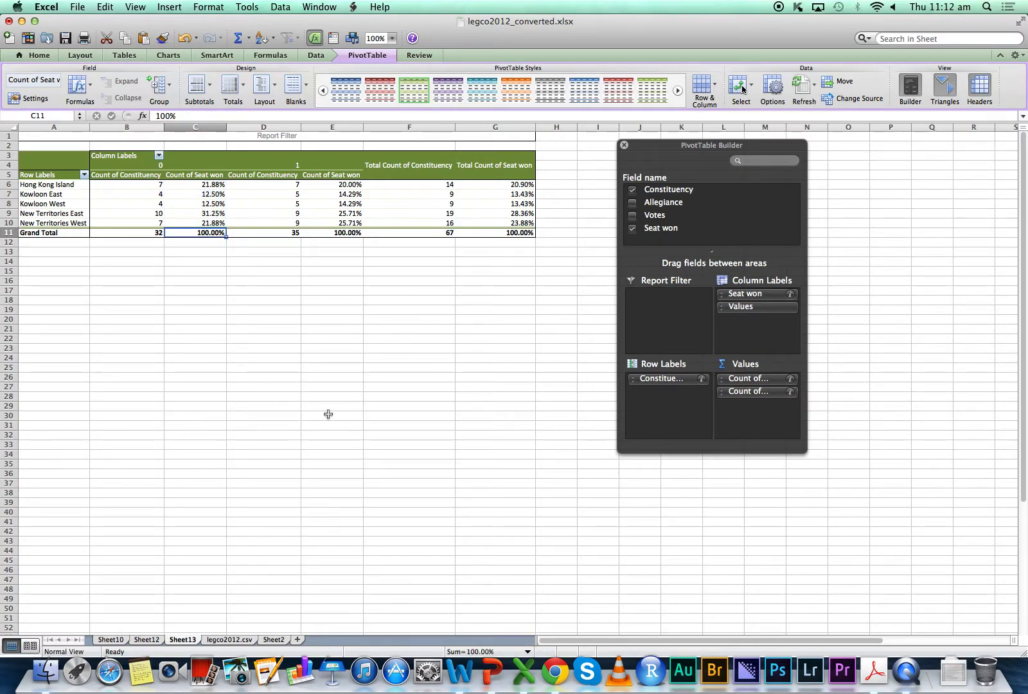
Step: Replace the column-percentage value with Seat won summarized by Count and shown as % of row, and check the Kowloon East percentage
left_click_drag(764, 397, 519, 370)
left_click_drag(660, 229, 766, 406)
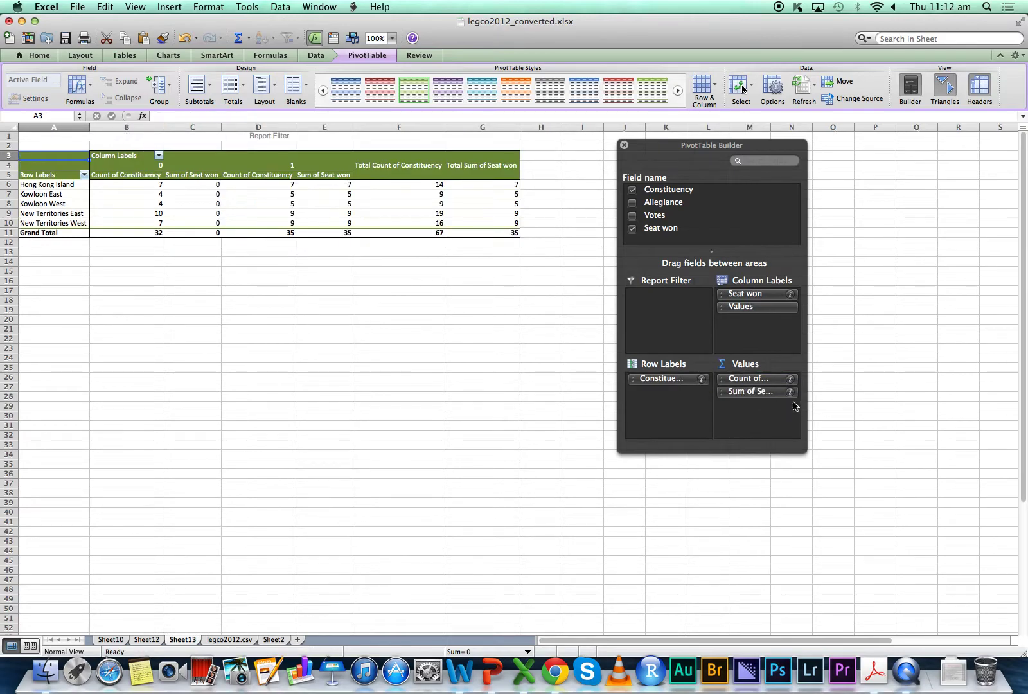
left_click(790, 391)
left_click(190, 204)
left_click(344, 227)
left_click(208, 287)
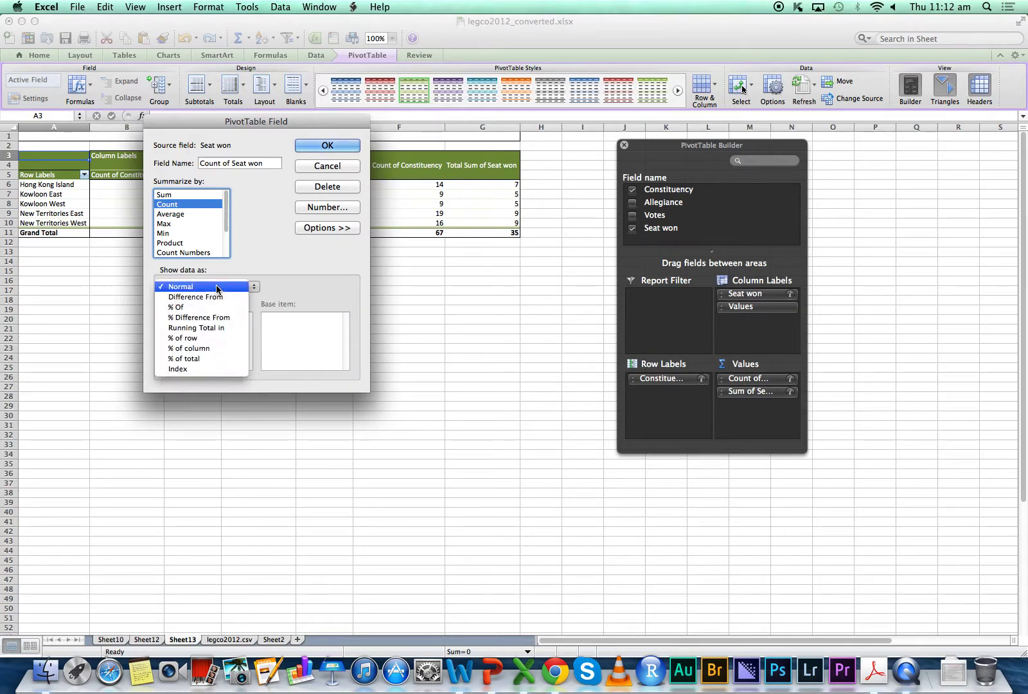
left_click(221, 337)
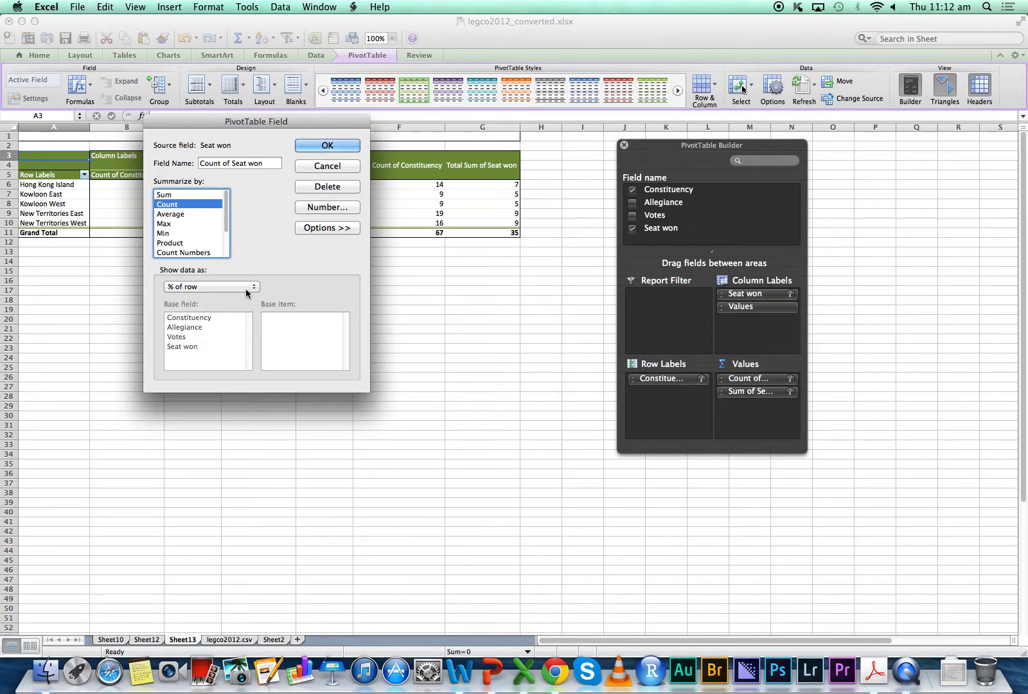
left_click(327, 145)
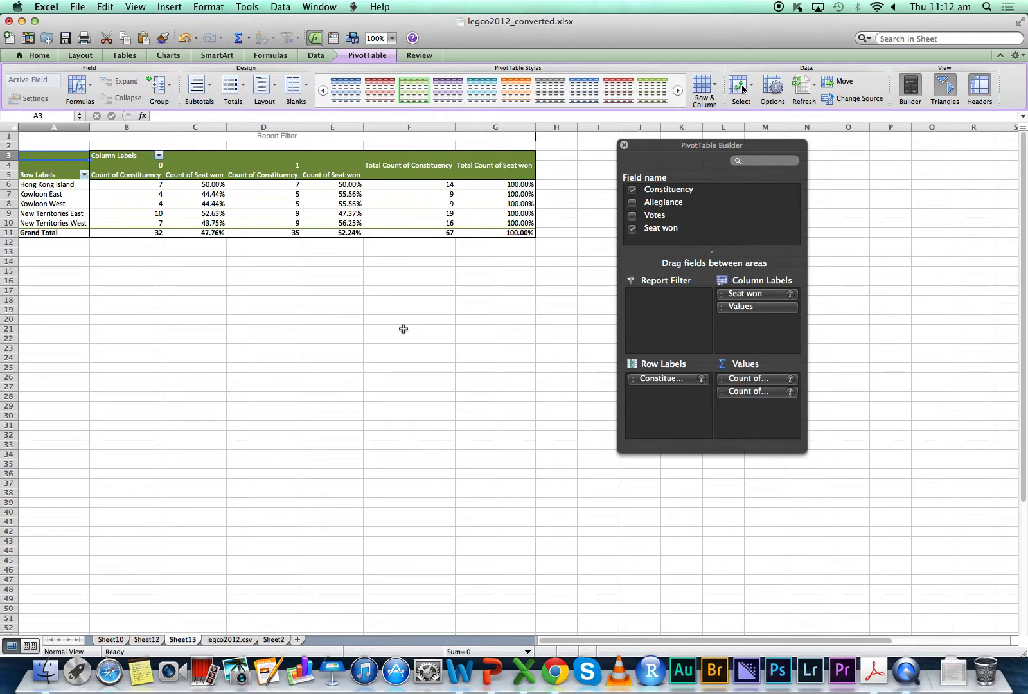
left_click(203, 194)
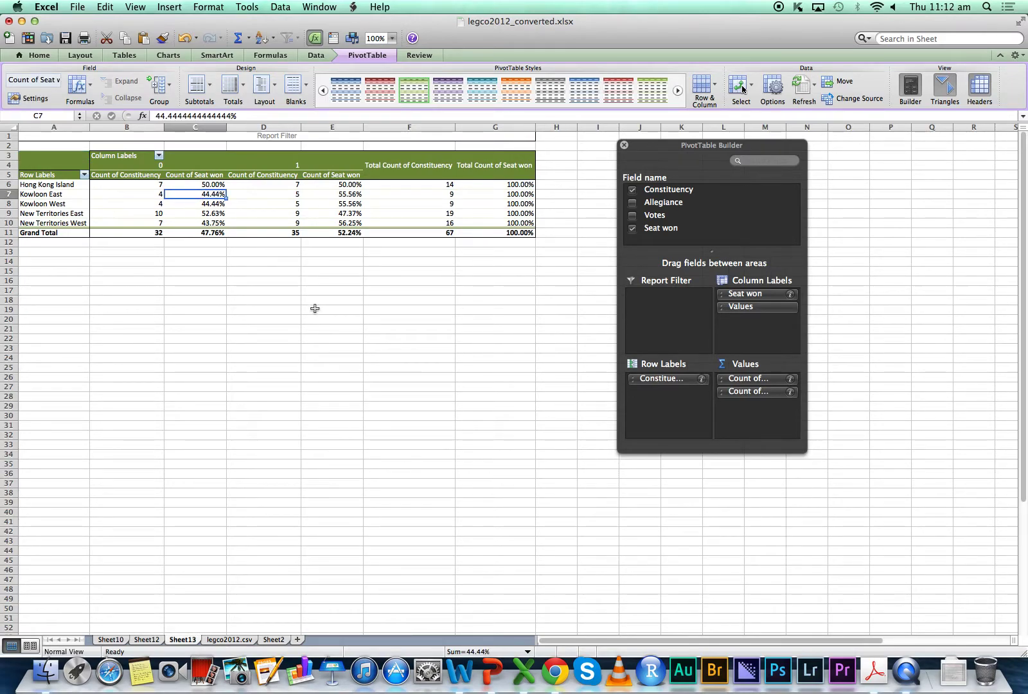
Step: Check Hong Kong Island's row percentages across both Seat won categories and its row total
left_click_drag(218, 192, 330, 188)
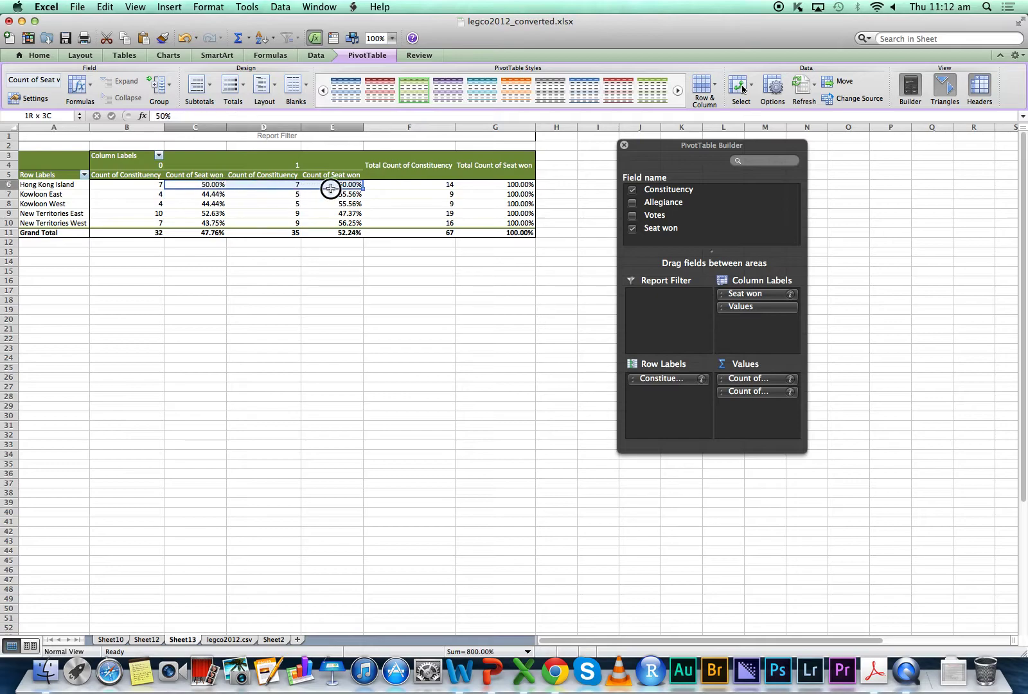
left_click(528, 185)
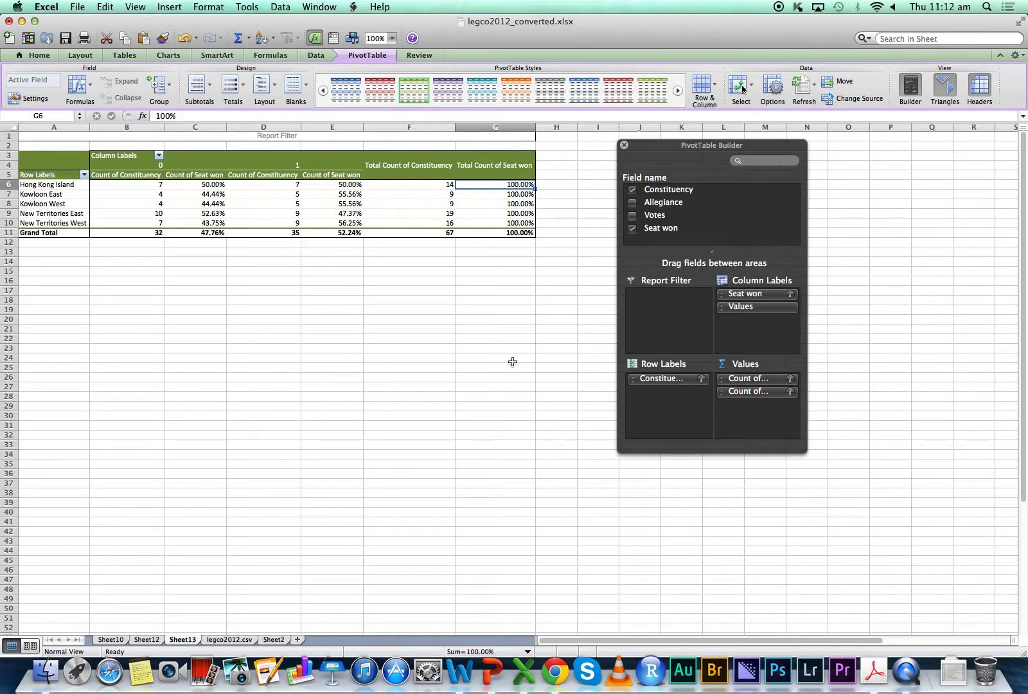
left_click(63, 186)
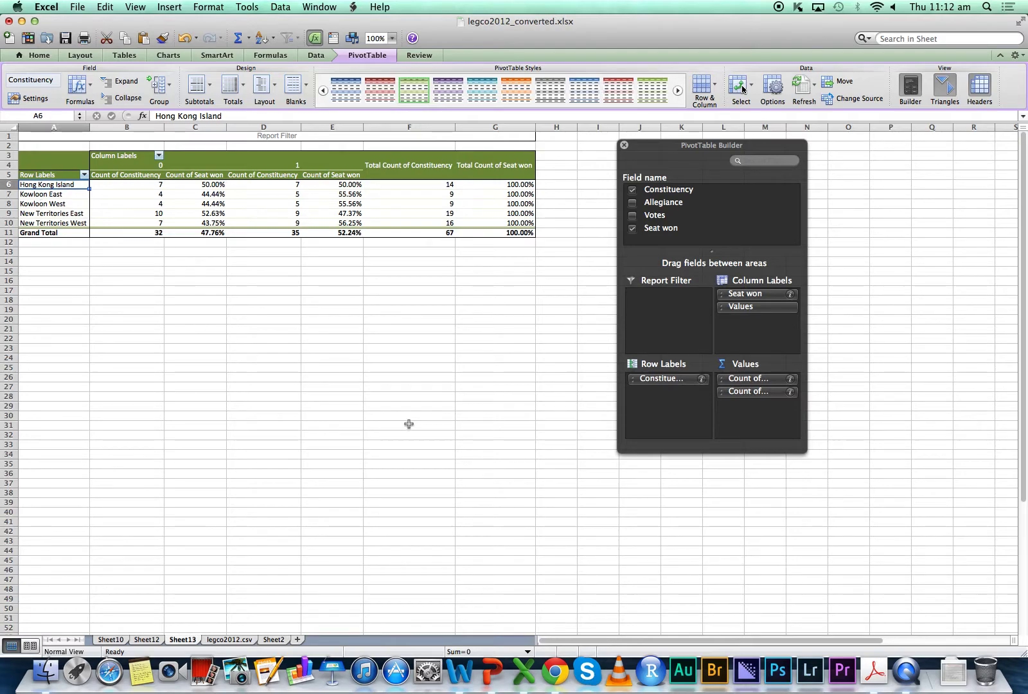
Step: Replace the row-percentage value with Seat won summarized by Count and shown as % of column
left_click_drag(771, 393, 917, 406)
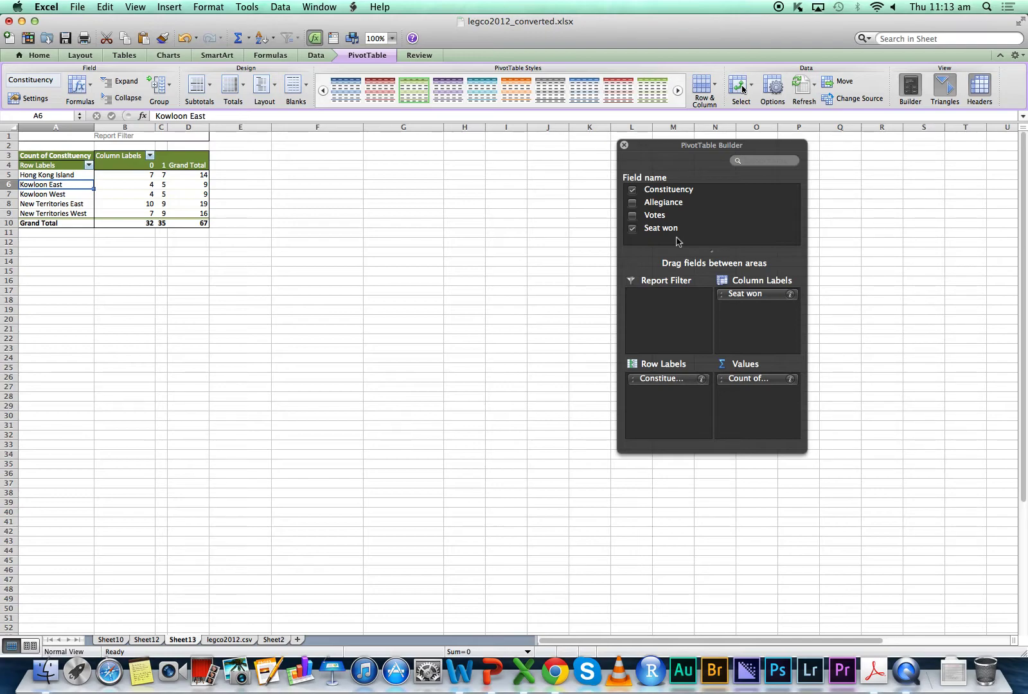
left_click_drag(662, 228, 790, 402)
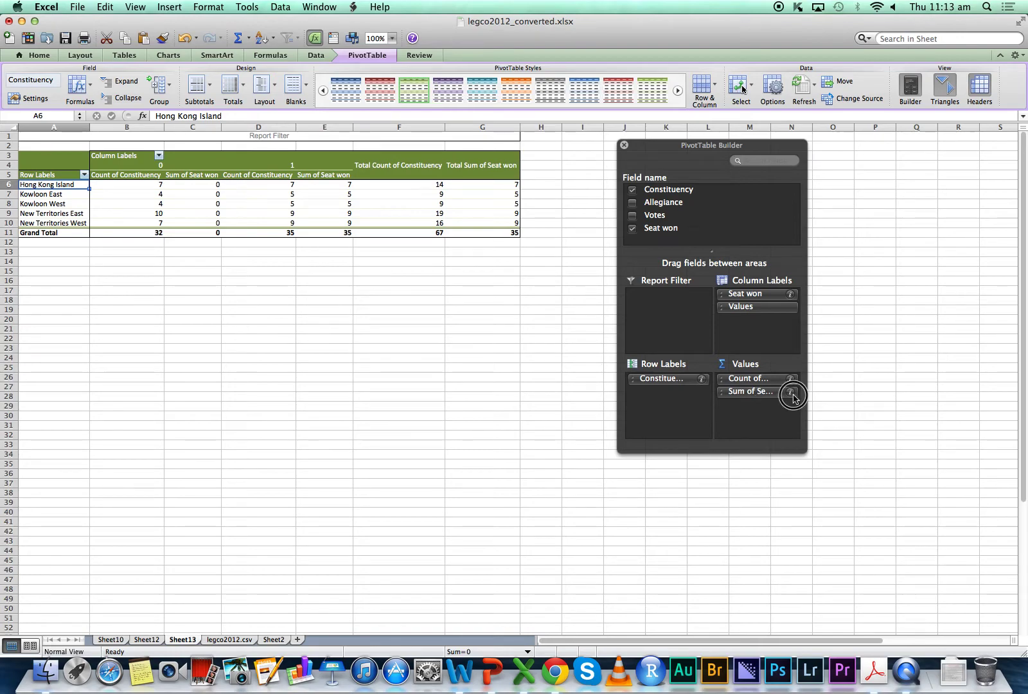
left_click(791, 392)
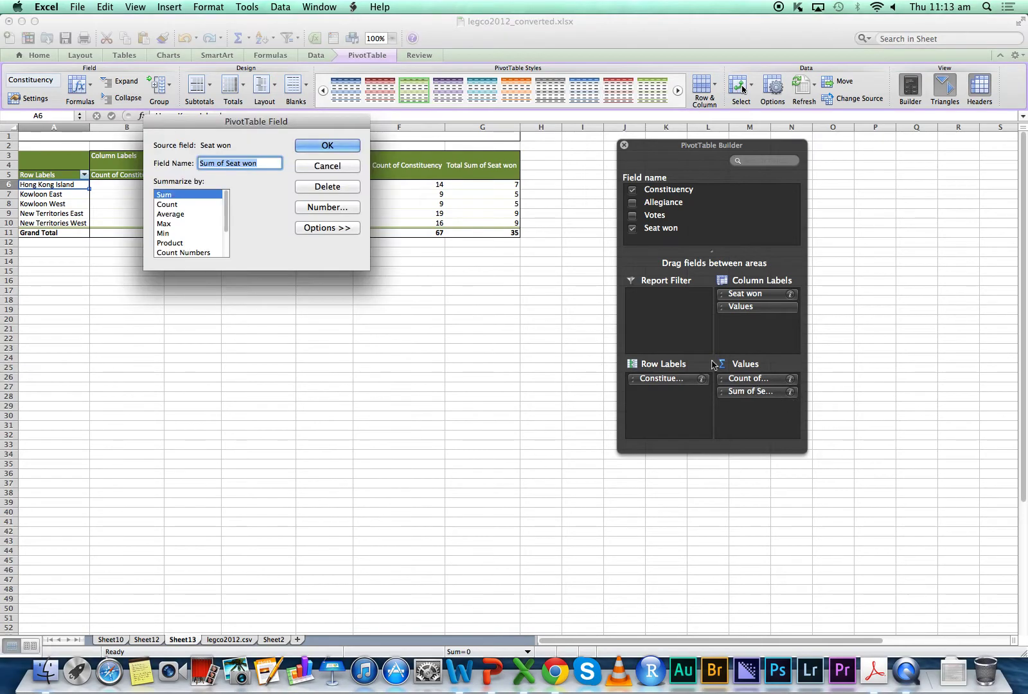
left_click(186, 204)
left_click(341, 226)
left_click(254, 283)
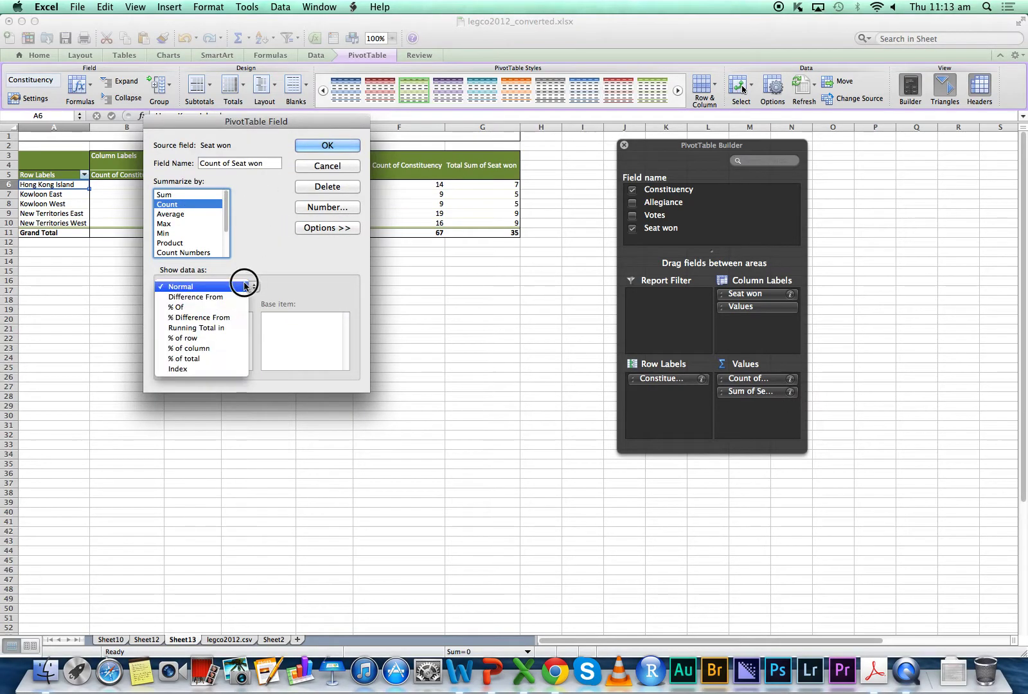
left_click(229, 349)
left_click(328, 145)
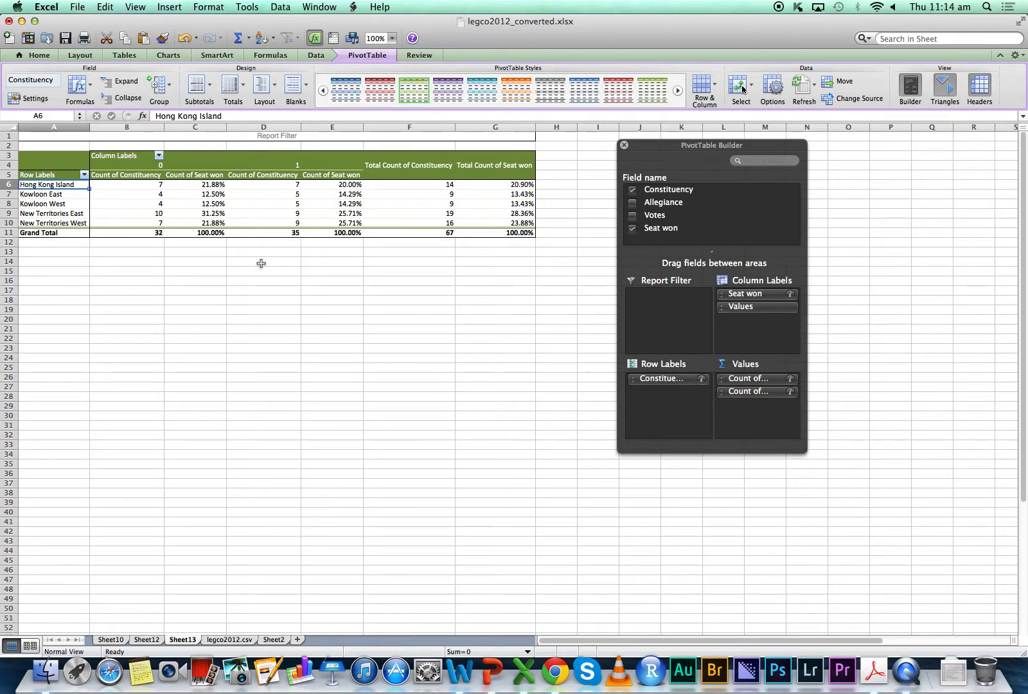
Step: Examine the column percentages under Seat won 0 for New Territories East and Hong Kong Island alongside the matching counts
left_click(215, 213)
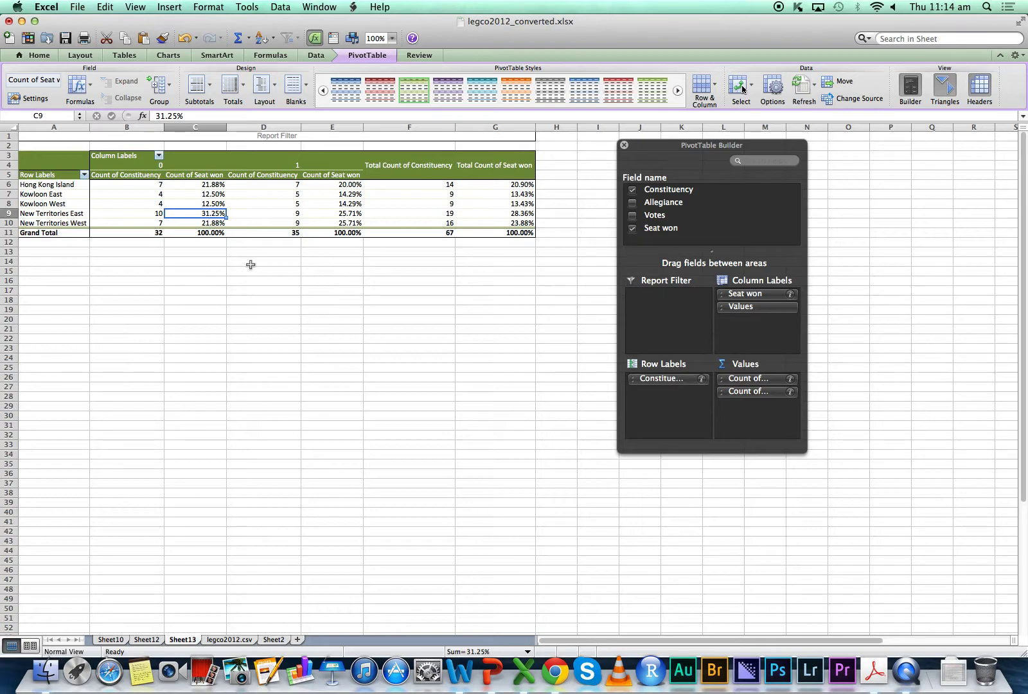
left_click(135, 203)
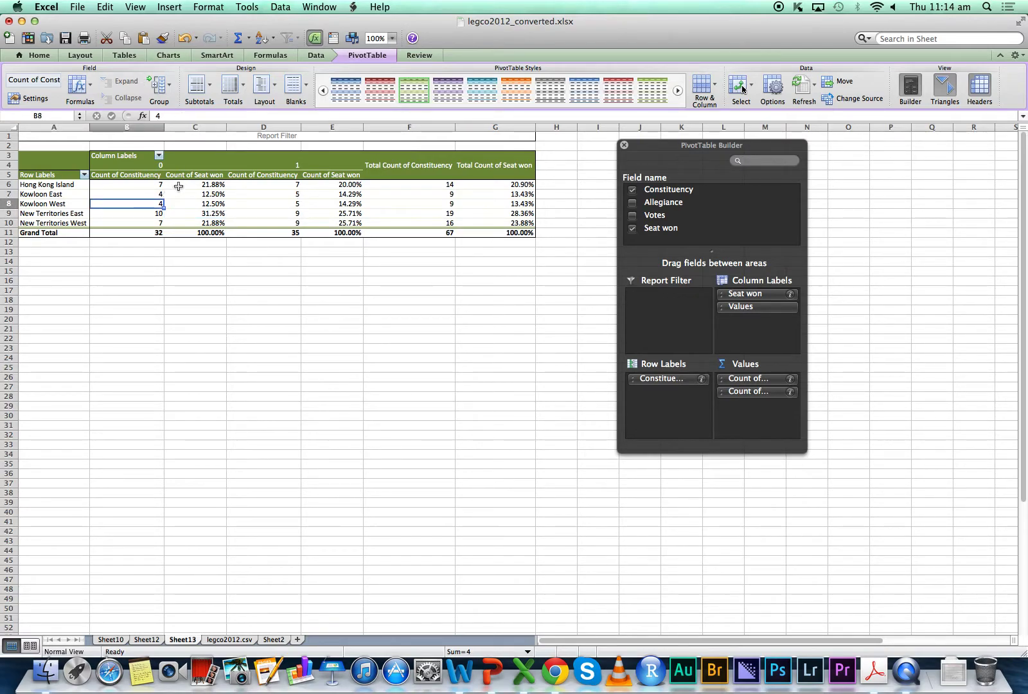
left_click(149, 184)
left_click(212, 185)
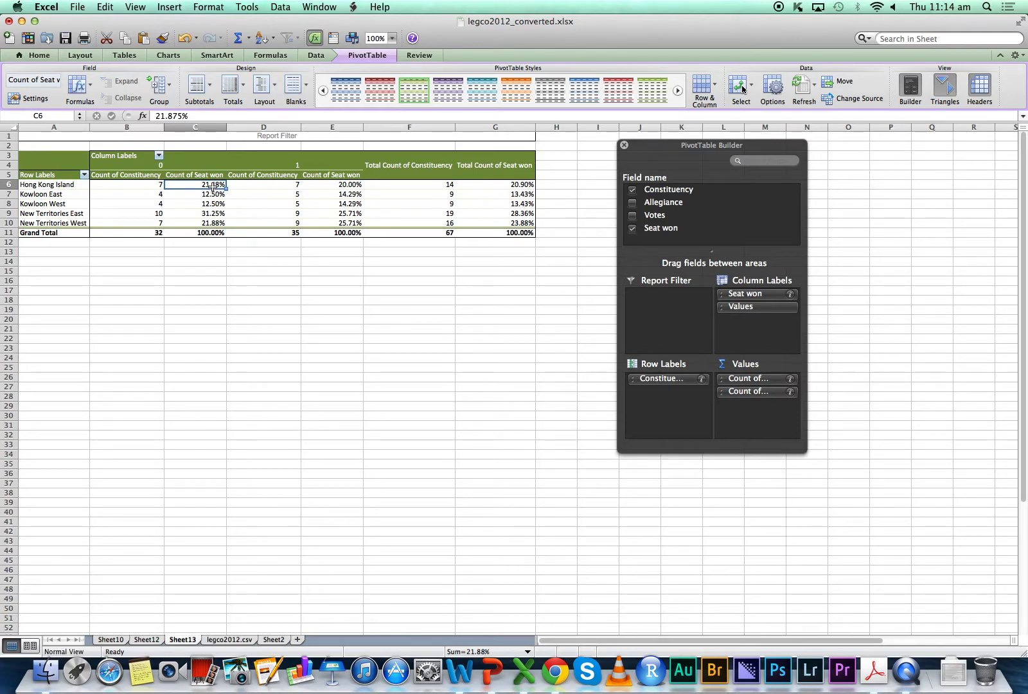
left_click(66, 187)
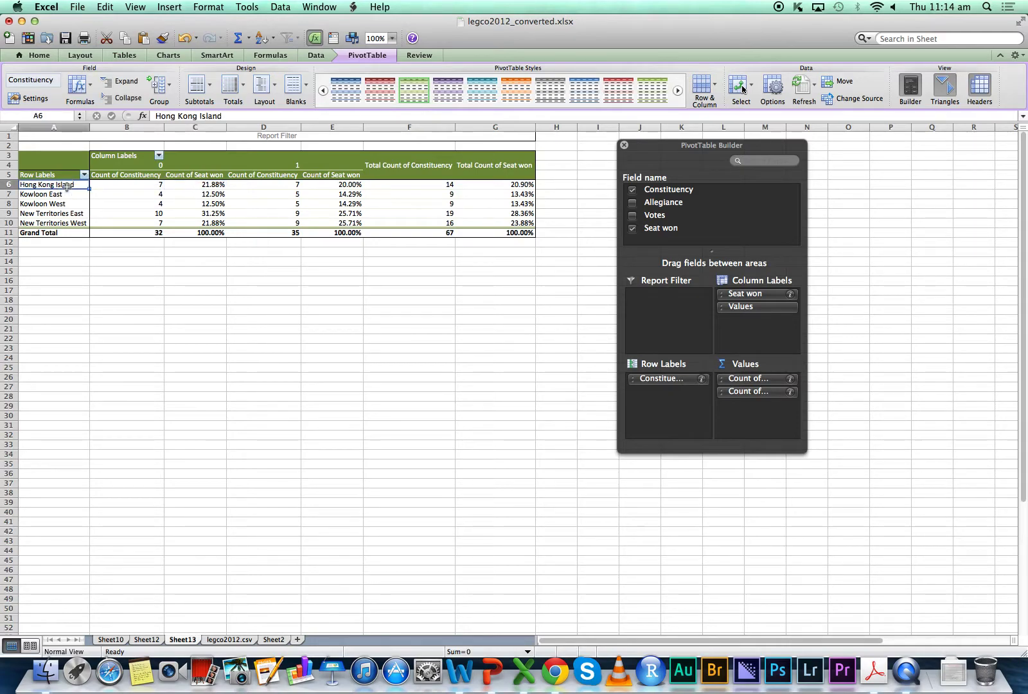
left_click(200, 188)
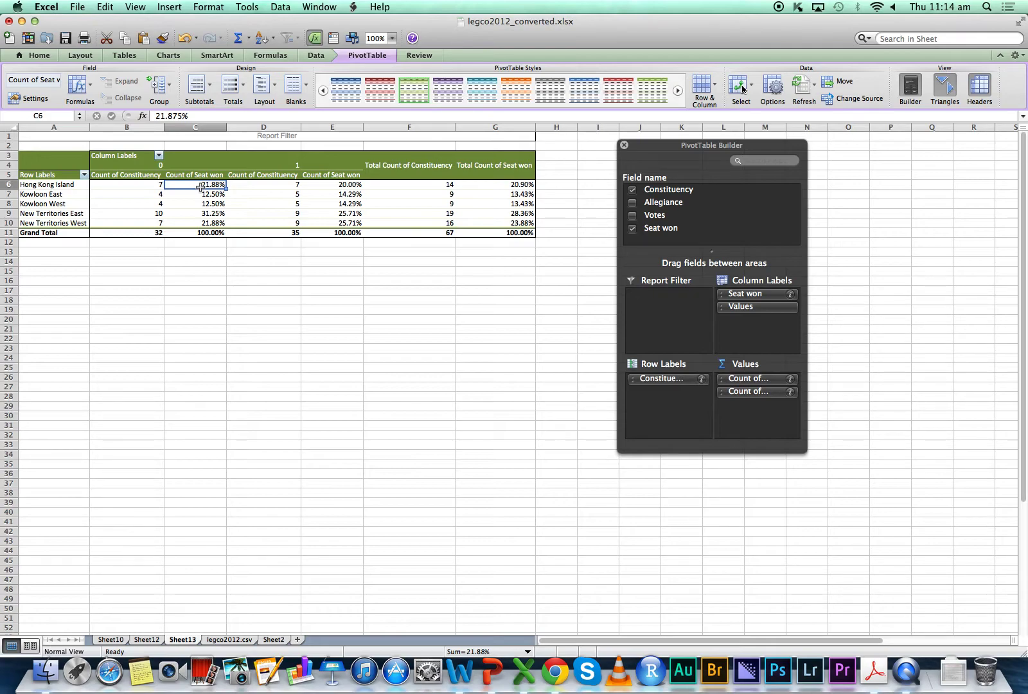
Step: Replace the column-percentage value with a second Constituency value summarized by Count and shown as % of row
left_click_drag(779, 394, 449, 353)
left_click_drag(674, 190, 758, 409)
left_click(790, 392)
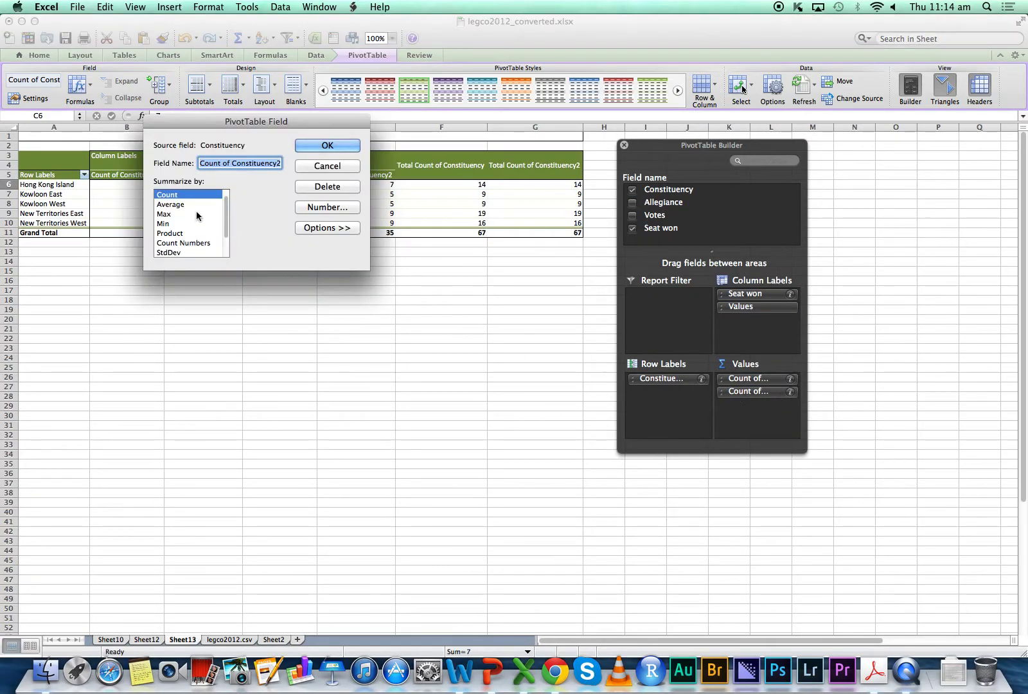
left_click(319, 227)
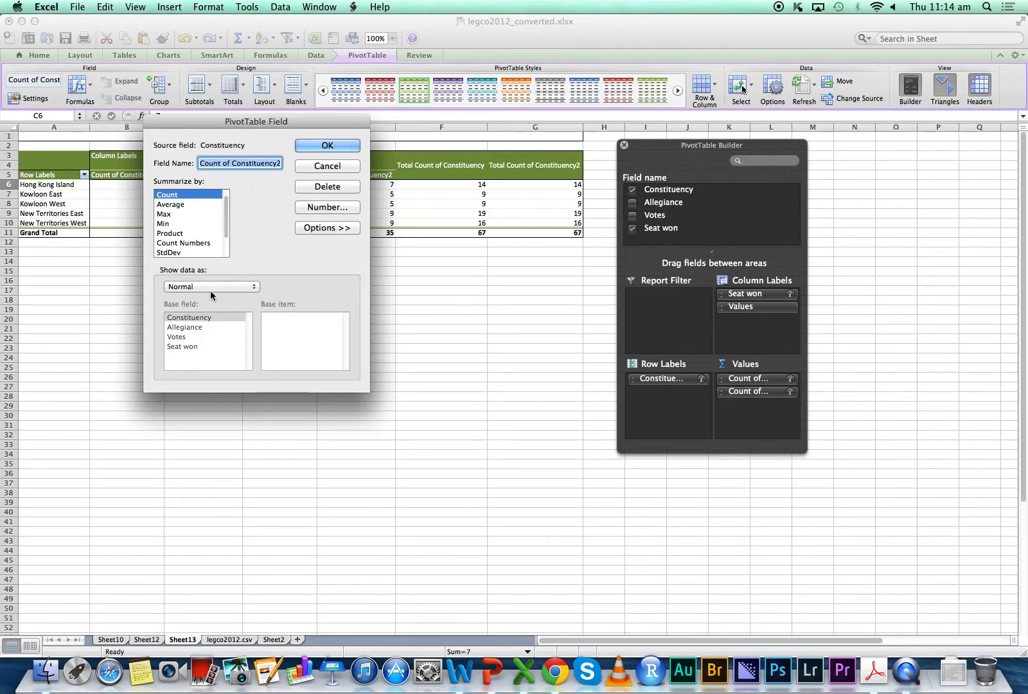
left_click(210, 289)
left_click(214, 339)
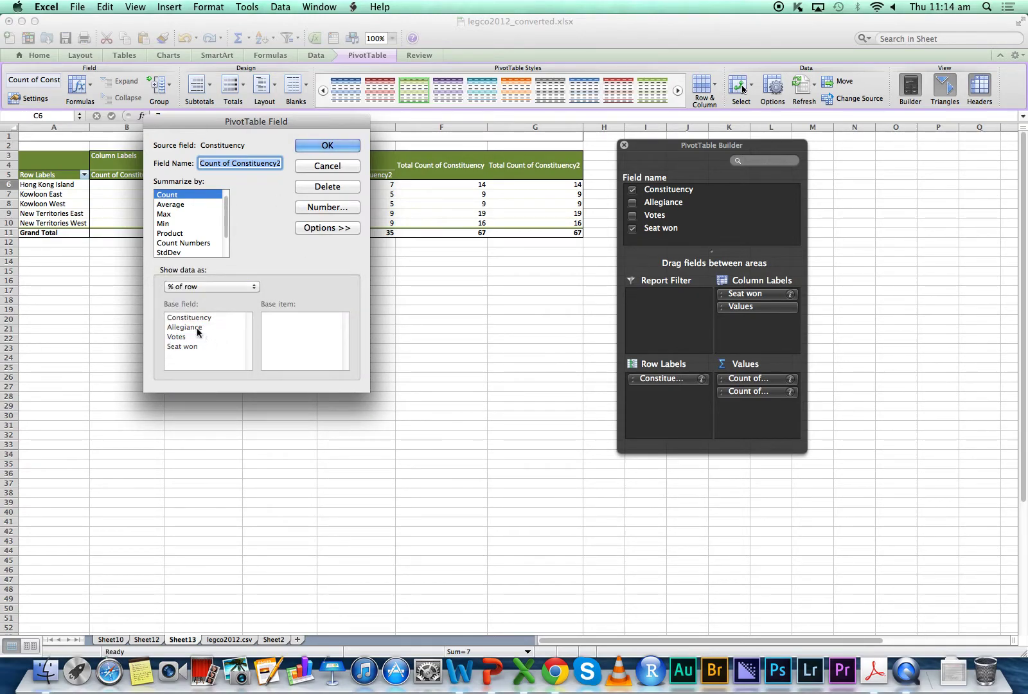
left_click(336, 150)
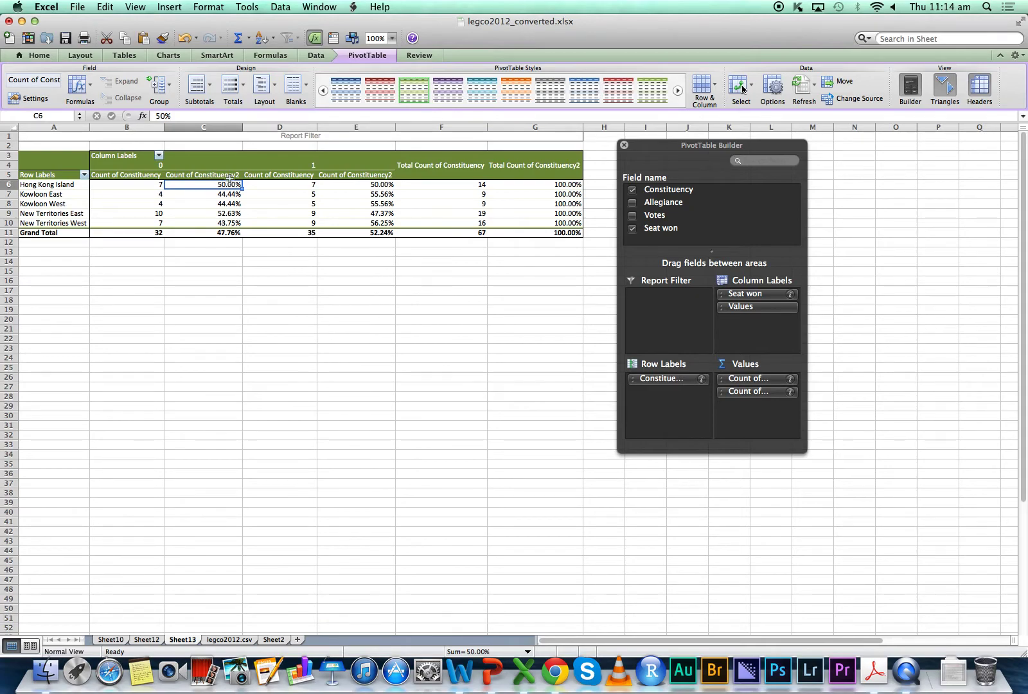
Step: Examine the row percentages under Seat won 1 from Hong Kong Island down to New Territories West
left_click(282, 185)
left_click(351, 185)
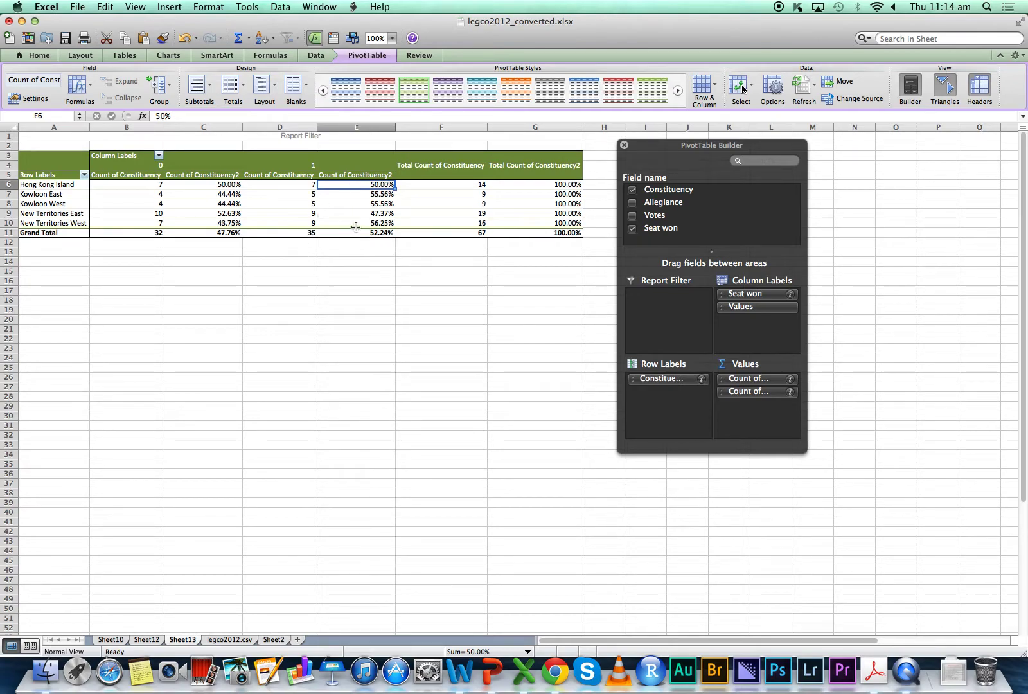
left_click(311, 164)
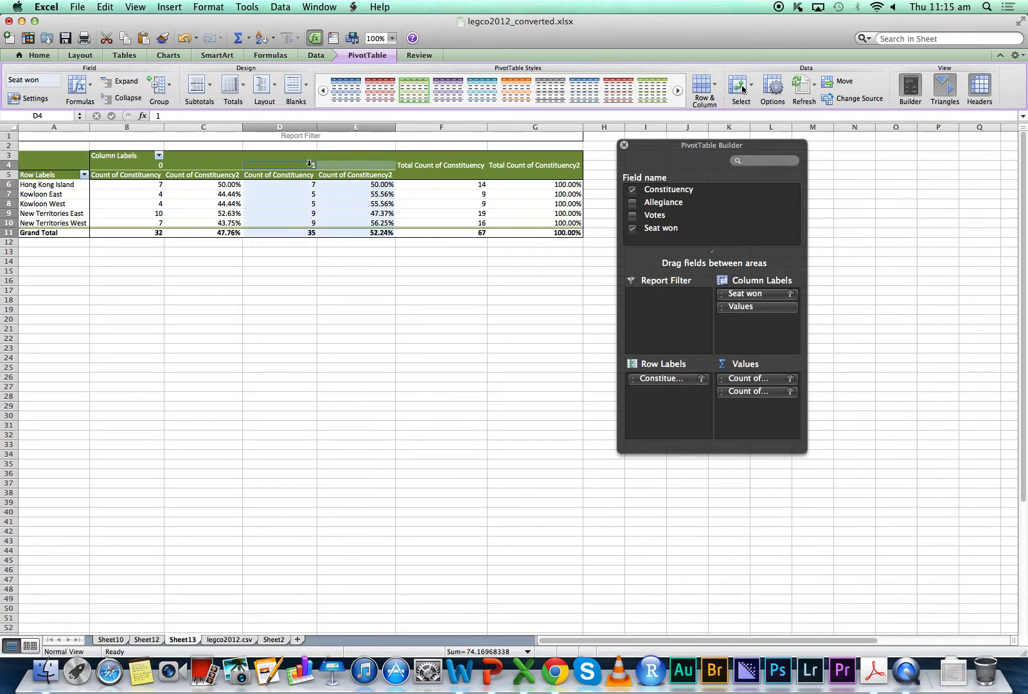
left_click(374, 187)
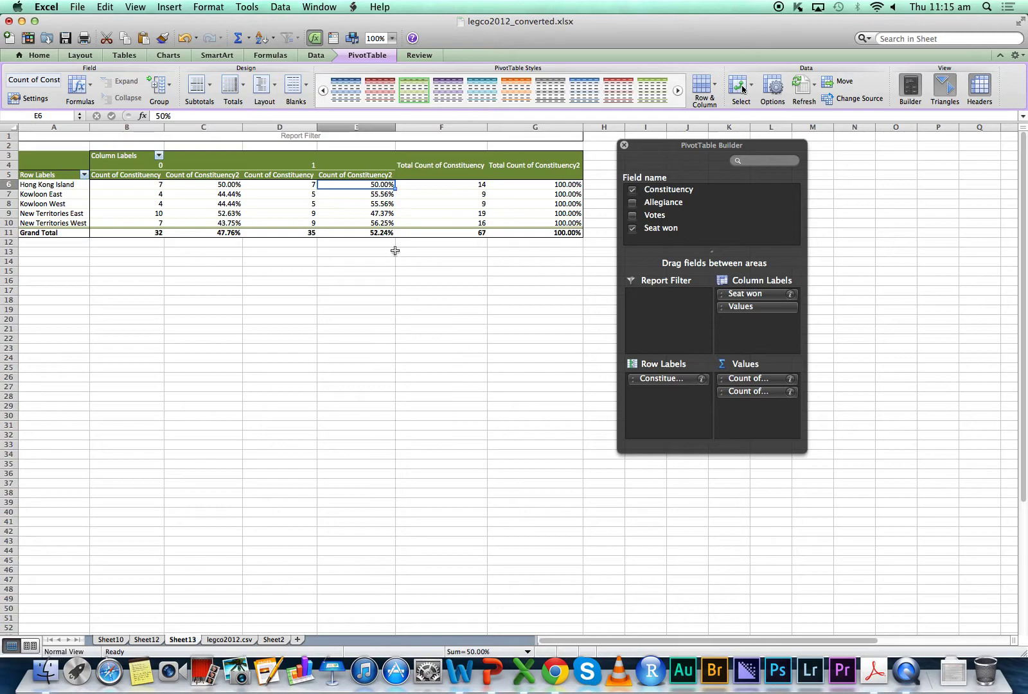
left_click(369, 195)
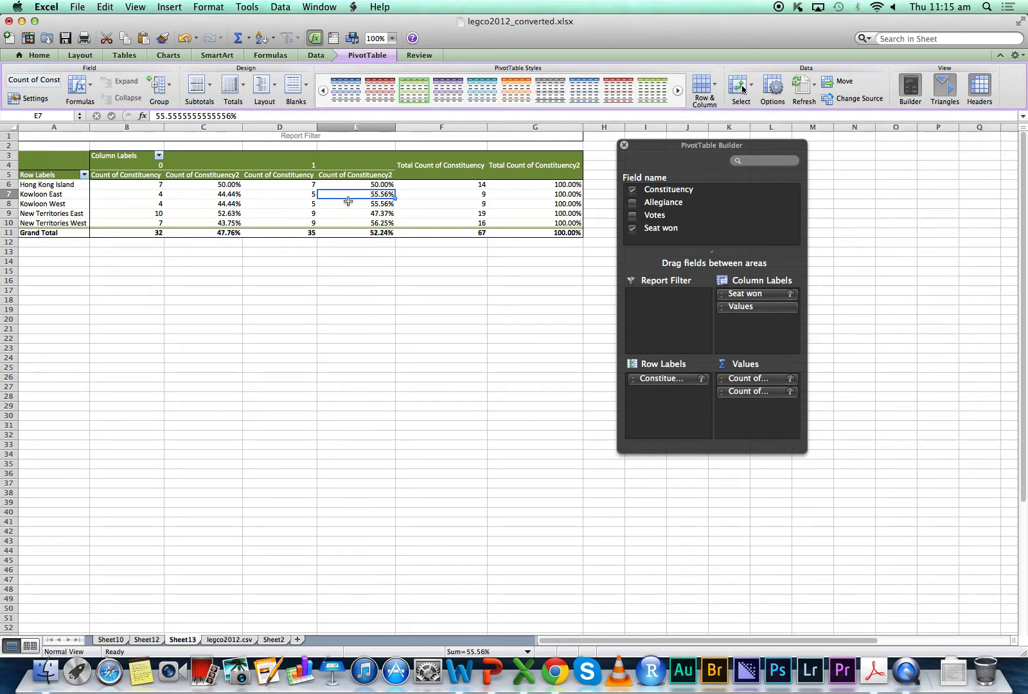
left_click(376, 213)
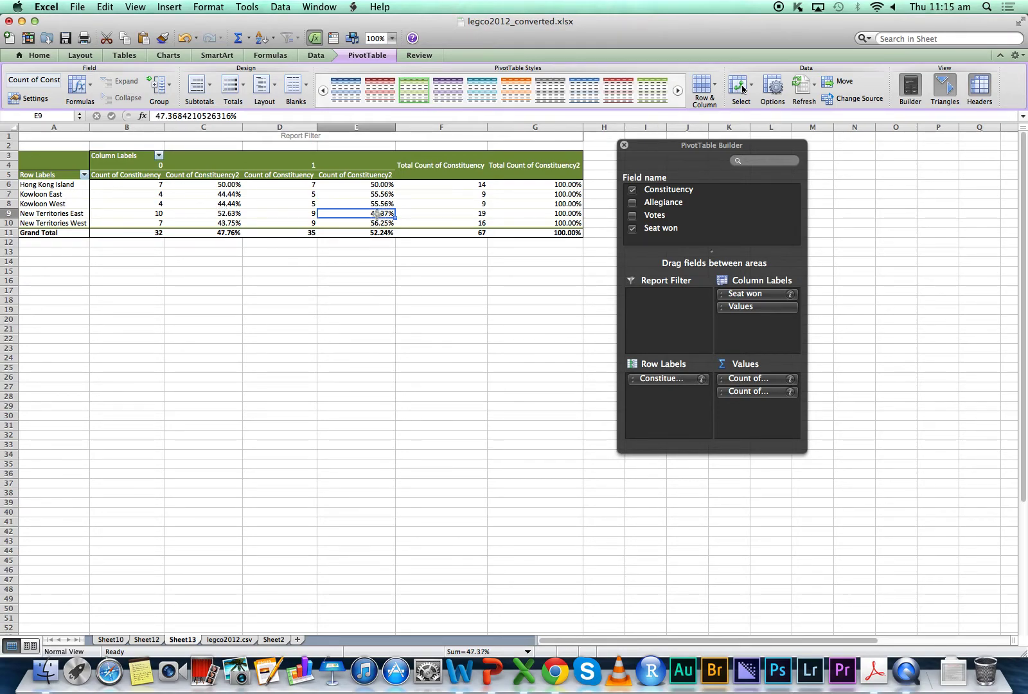
left_click(48, 213)
left_click(347, 214)
key("Down")
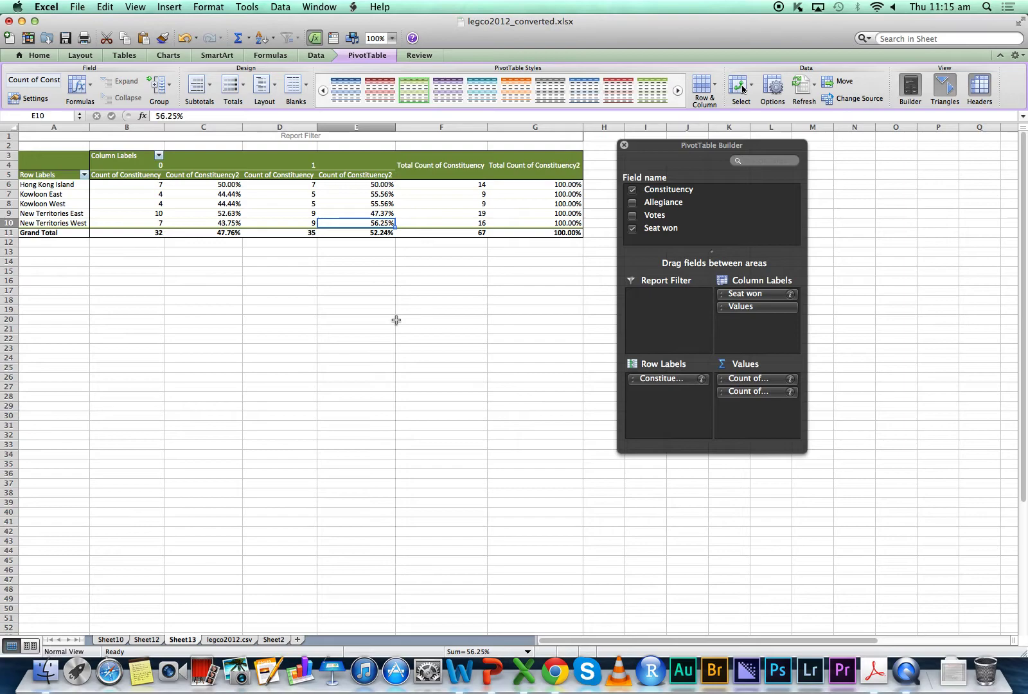
Step: Zoom the sheet to 150% and move the PivotTable Builder aside from most of the table
left_click(73, 198)
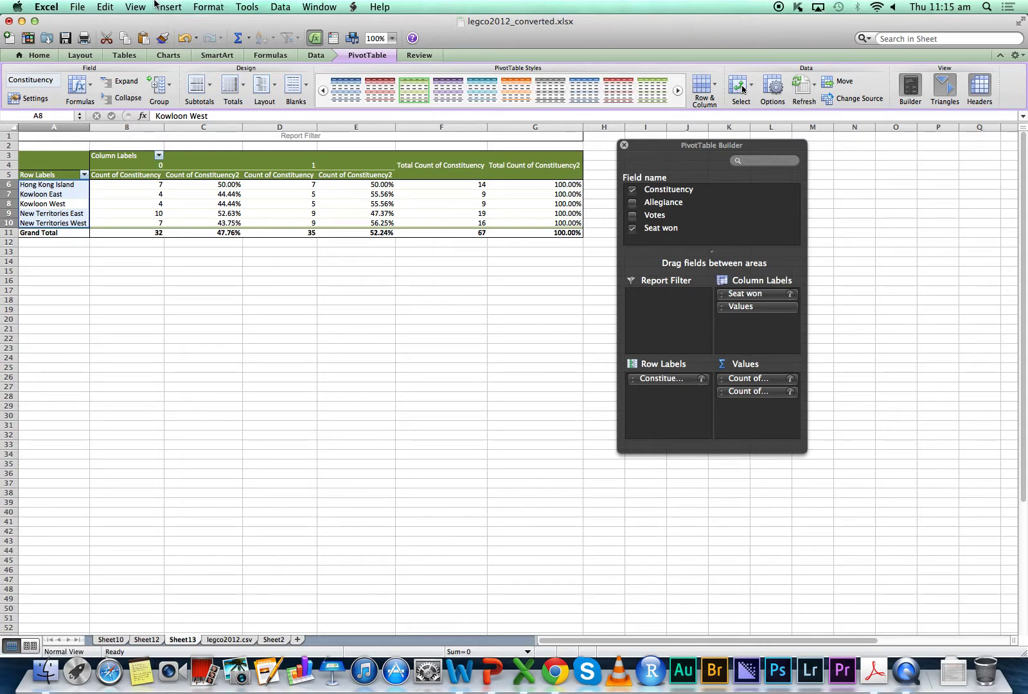
left_click(136, 7)
left_click(194, 282)
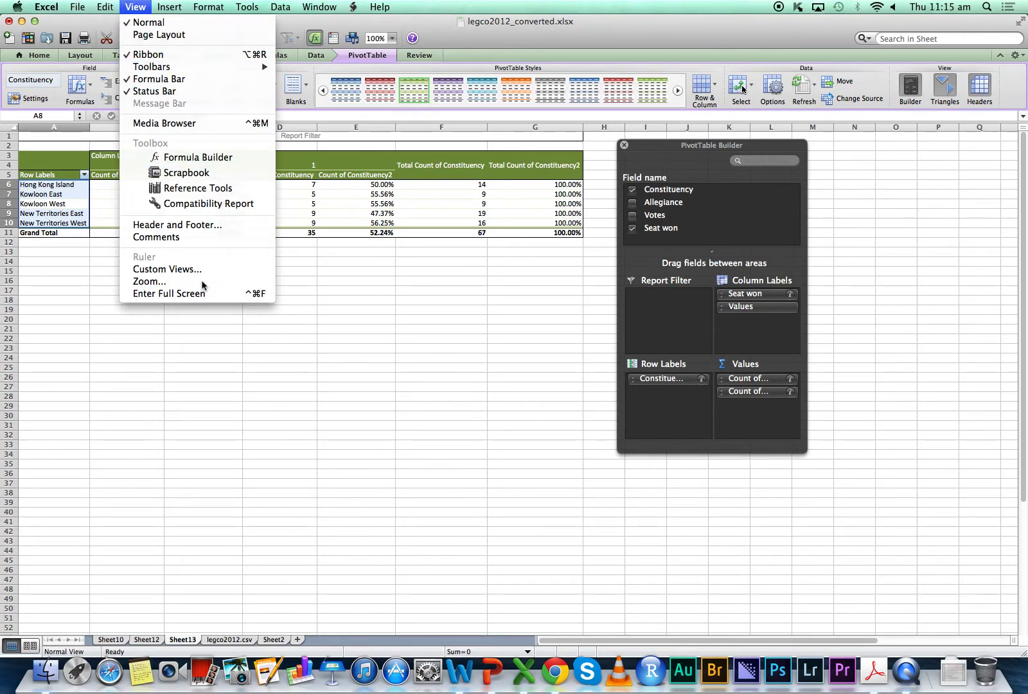
left_click(233, 147)
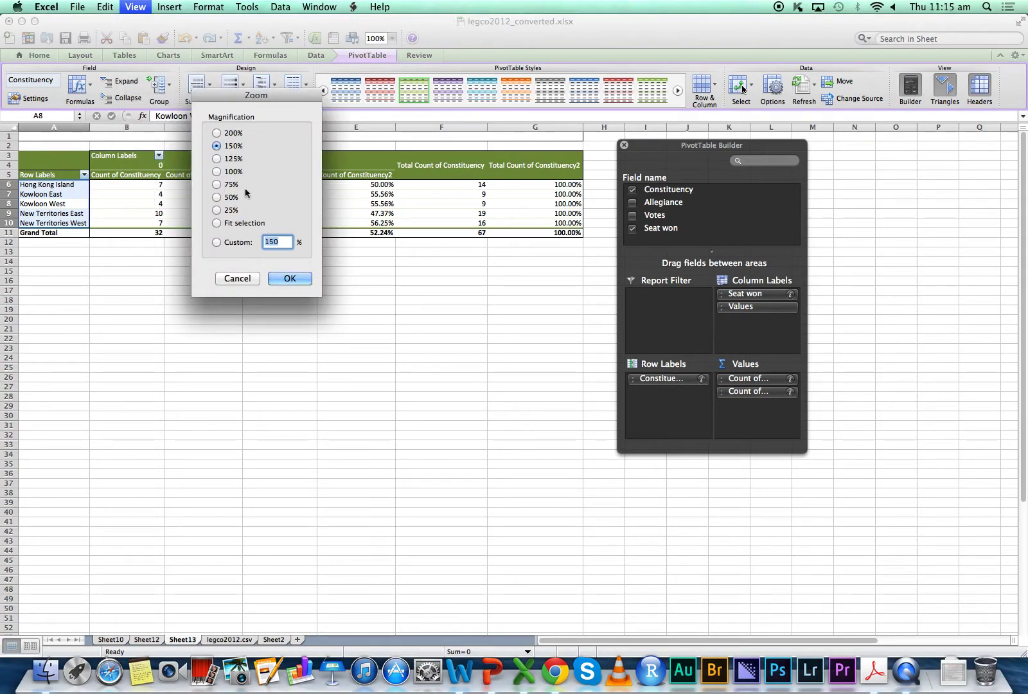
left_click(300, 278)
left_click_drag(707, 145, 930, 231)
Step: Compare the Seat won 1 row percentages between constituencies, especially New Territories West against New Territories East
left_click_drag(554, 290, 562, 217)
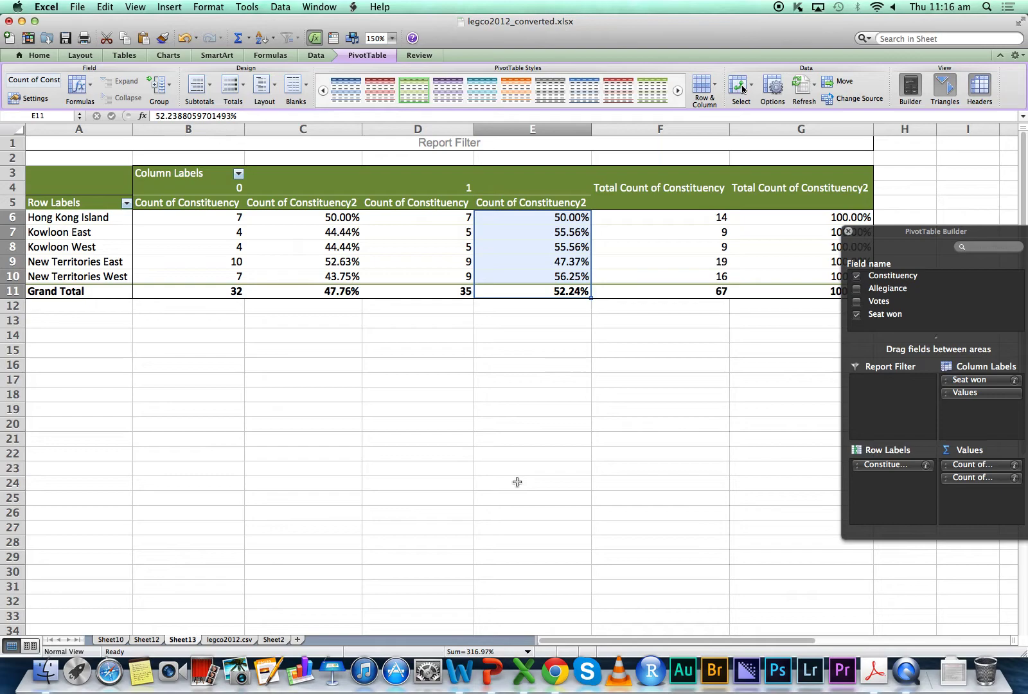
left_click(566, 277)
left_click_drag(566, 277, 101, 278)
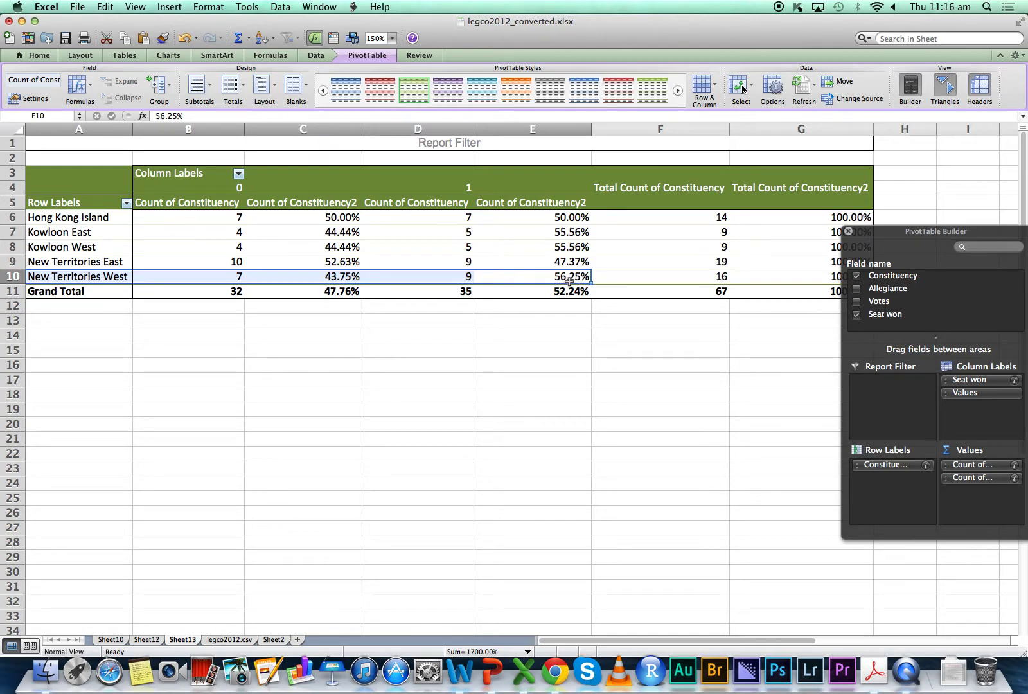
left_click(548, 274)
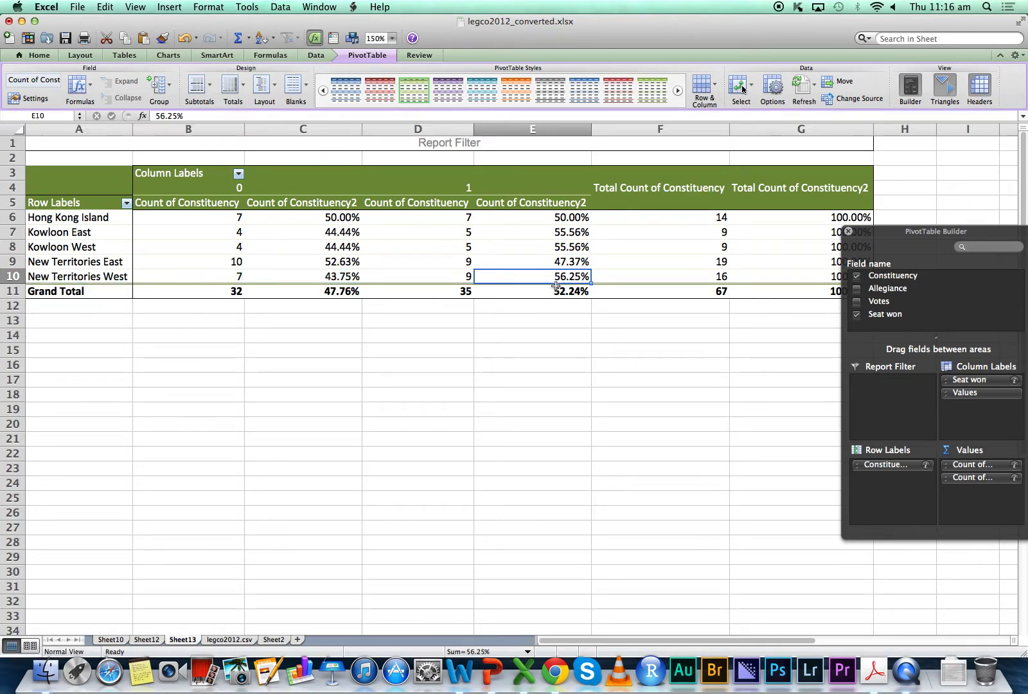
left_click(557, 263)
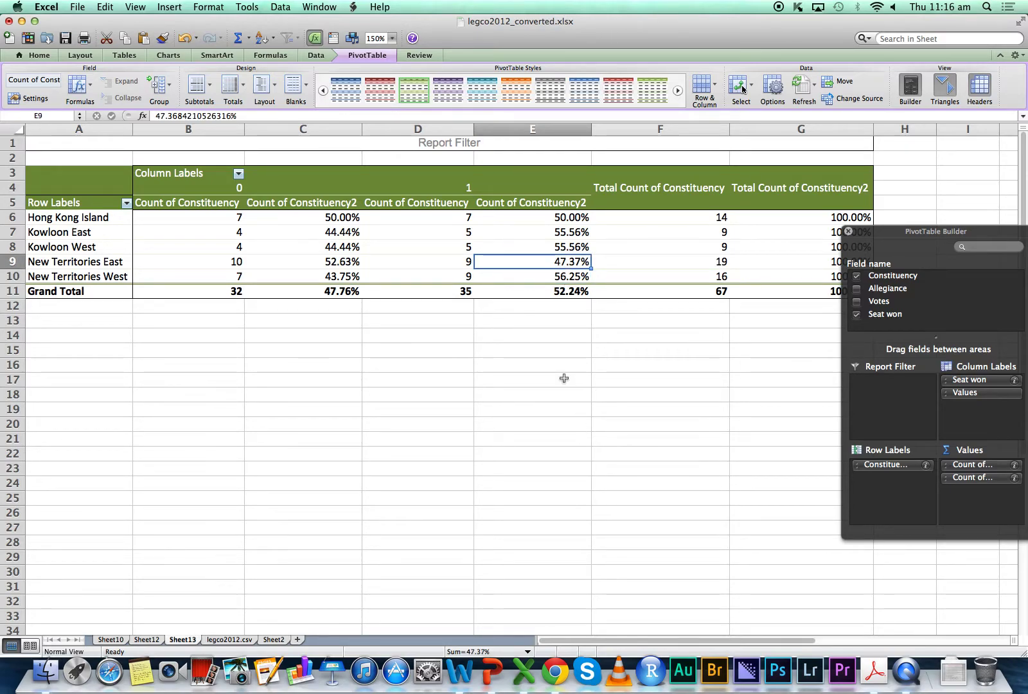
left_click(575, 277)
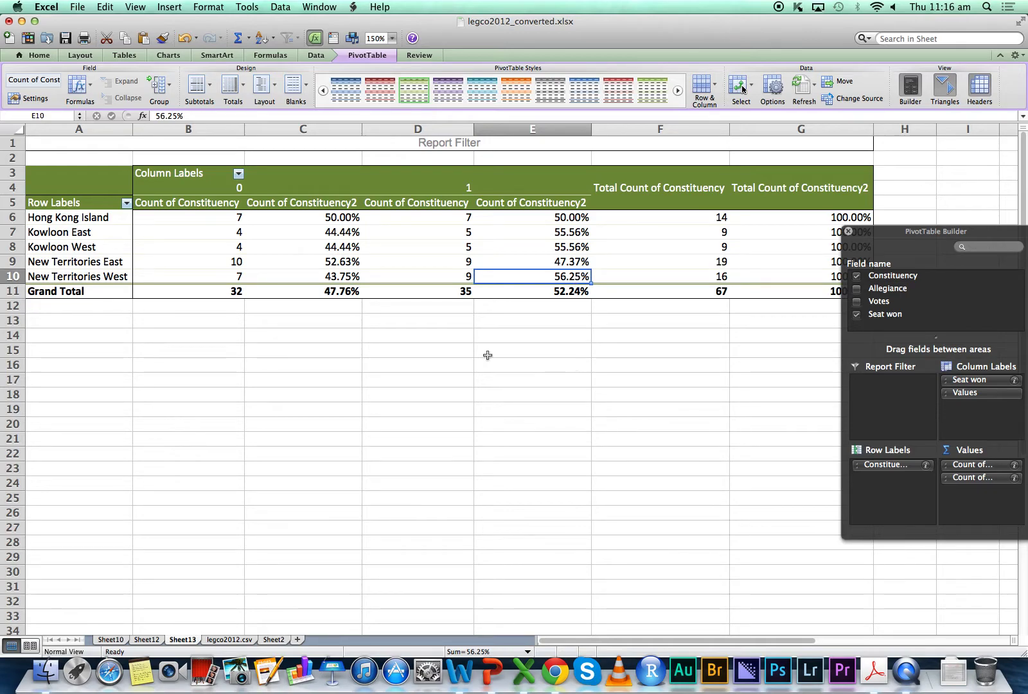
left_click(550, 262)
left_click(564, 246)
left_click(565, 232)
left_click(568, 216)
left_click(535, 280)
left_click(51, 266)
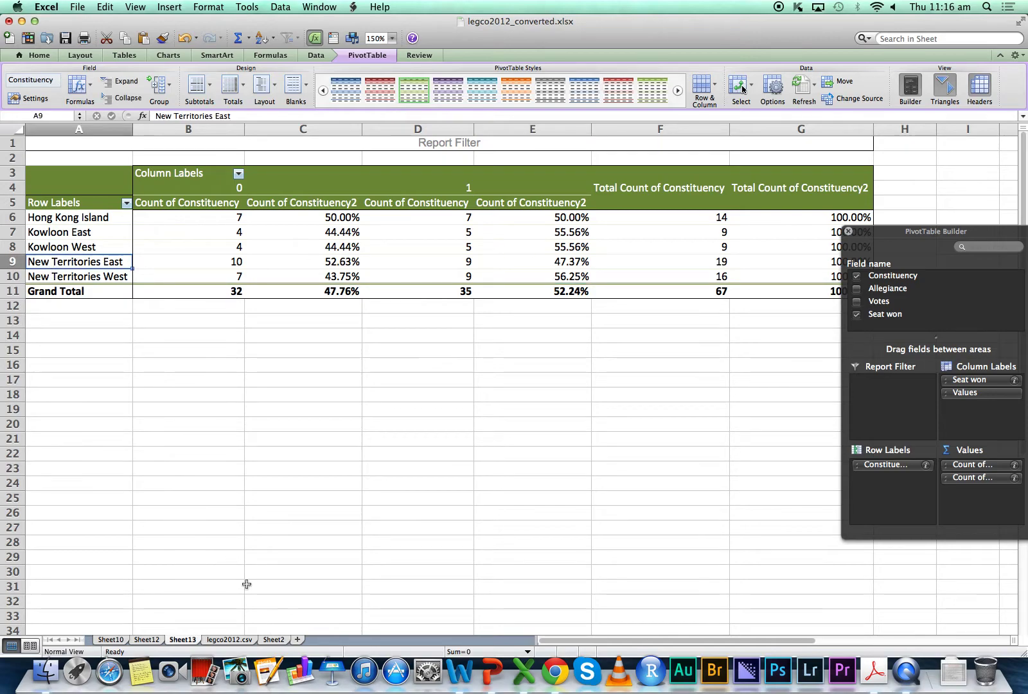
Step: Enter the label Smoker in cell B15 below the PivotTable
left_click(166, 353)
left_click(103, 353)
left_click(204, 357)
left_click(89, 356)
left_click(158, 355)
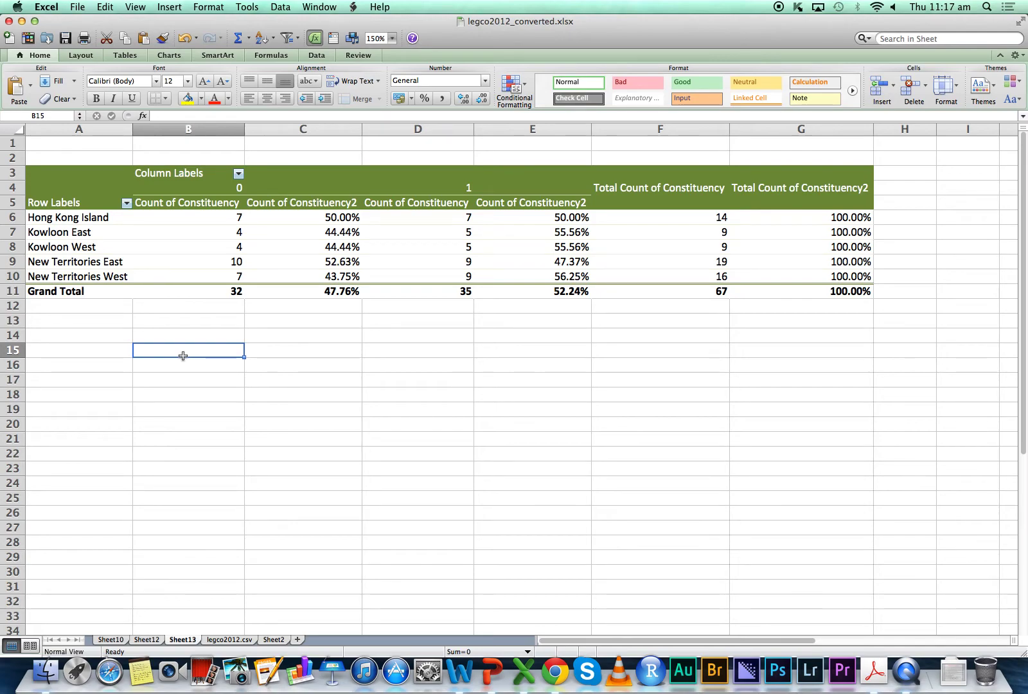
key("Return")
type("Smokers")
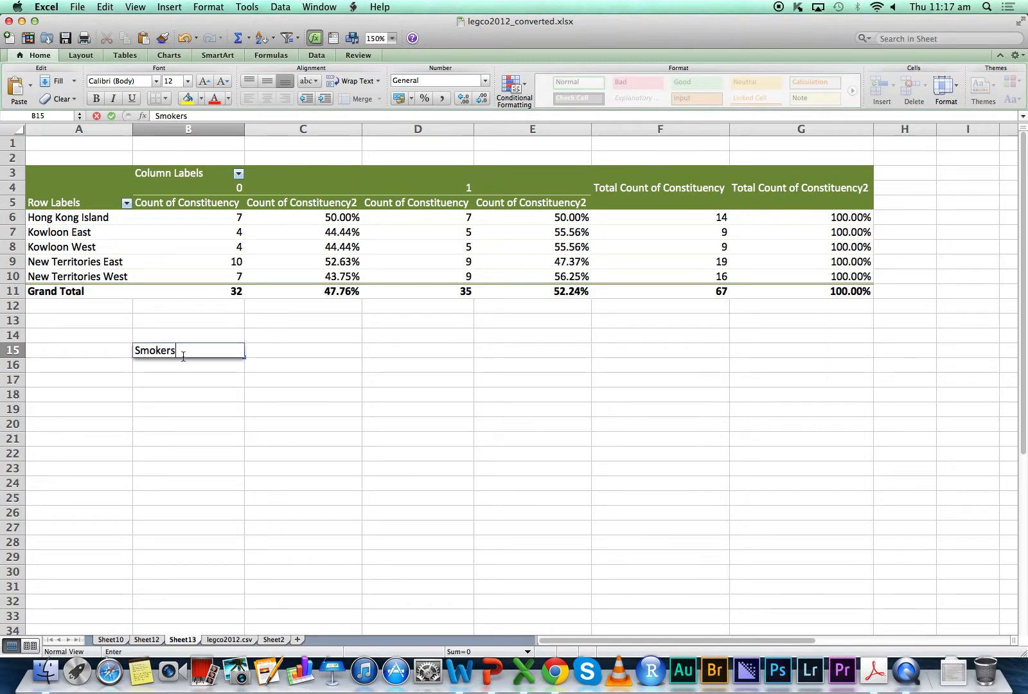
key("BackSpace")
key("Return")
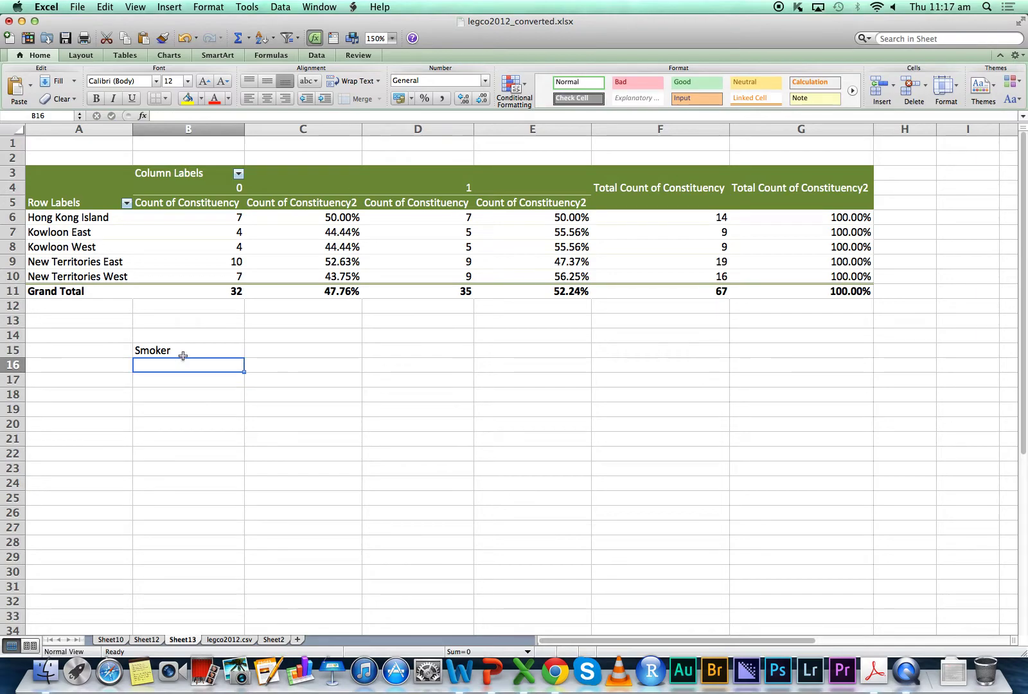
Step: Enter the label Non-smoker in cell B16 beneath Smoker
type("Smokers")
key("BackSpace")
key("BackSpace")
key("BackSpace")
key("BackSpace")
key("BackSpace")
key("BackSpace")
key("BackSpace")
type("Non-smoker")
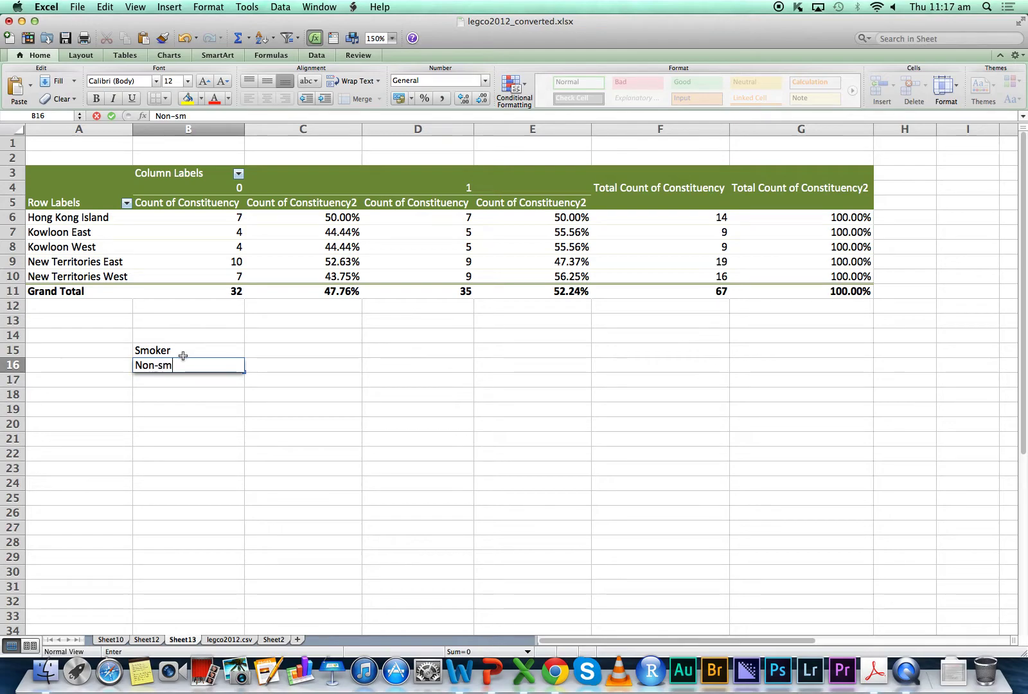
key("Tab")
Step: Enter the column headings Cancer in C14 and No Cancer in D14
key("Up")
key("Up")
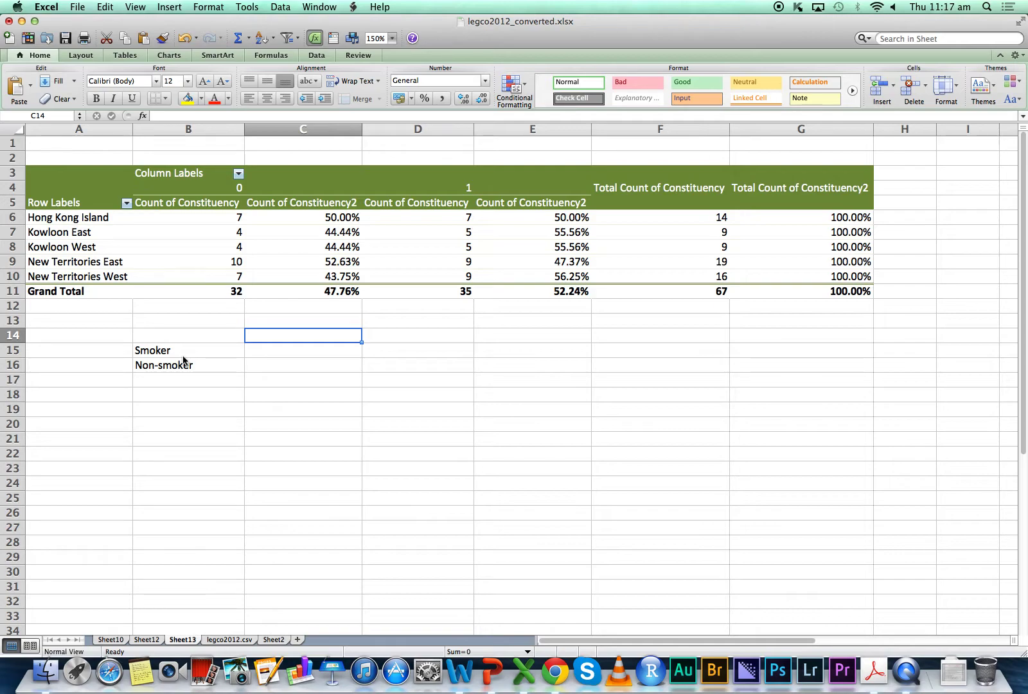
double_click(288, 336)
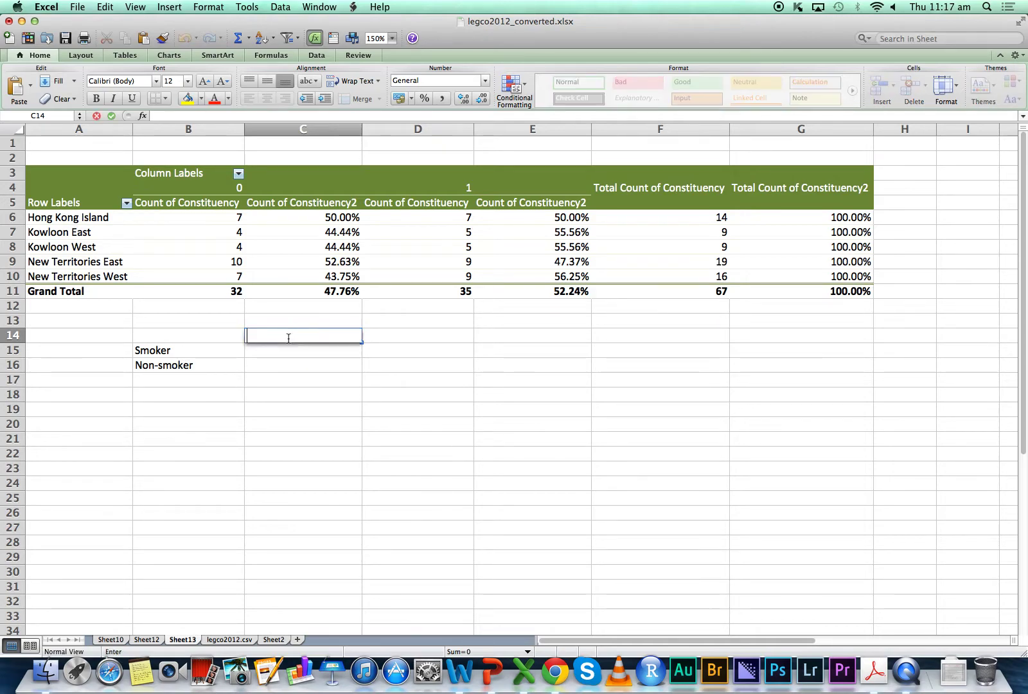
type("Cancer")
key("Tab")
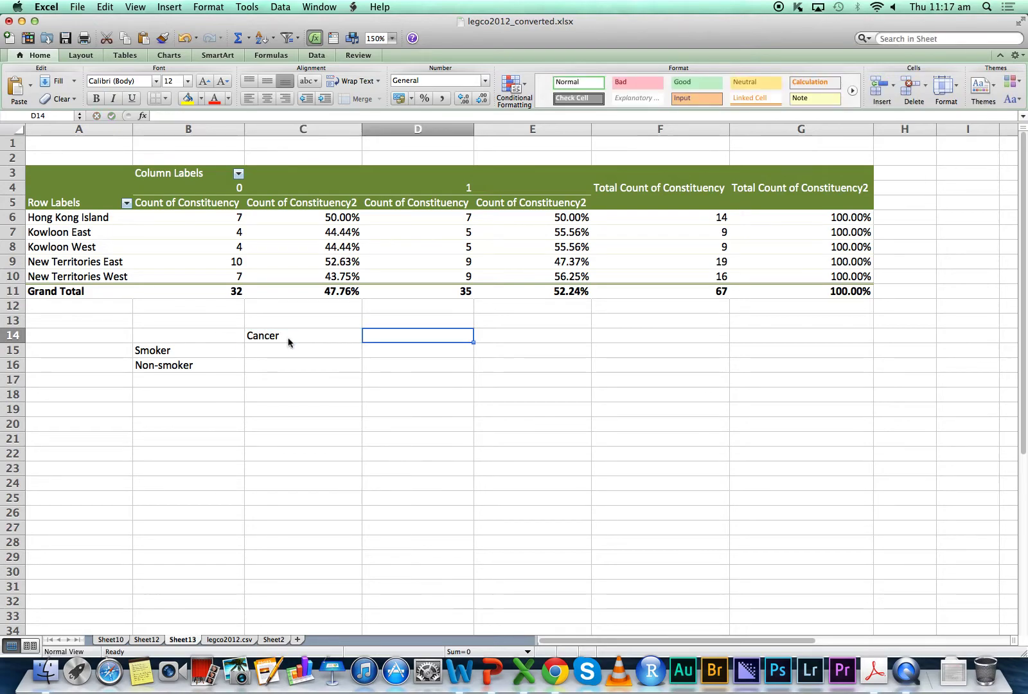
type("No Cancer")
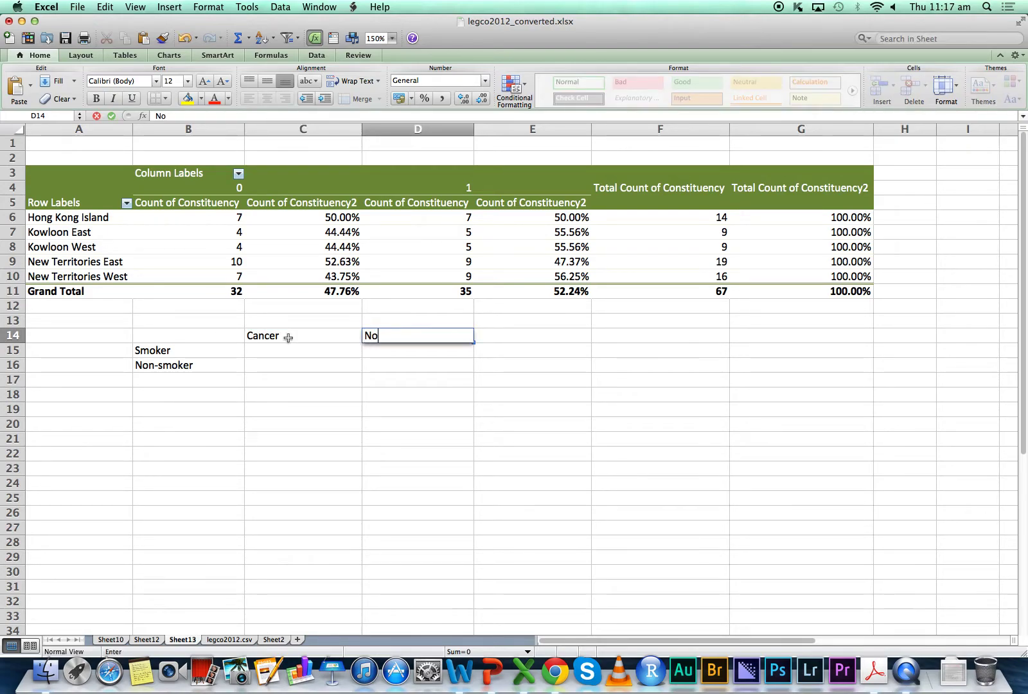
key("Return")
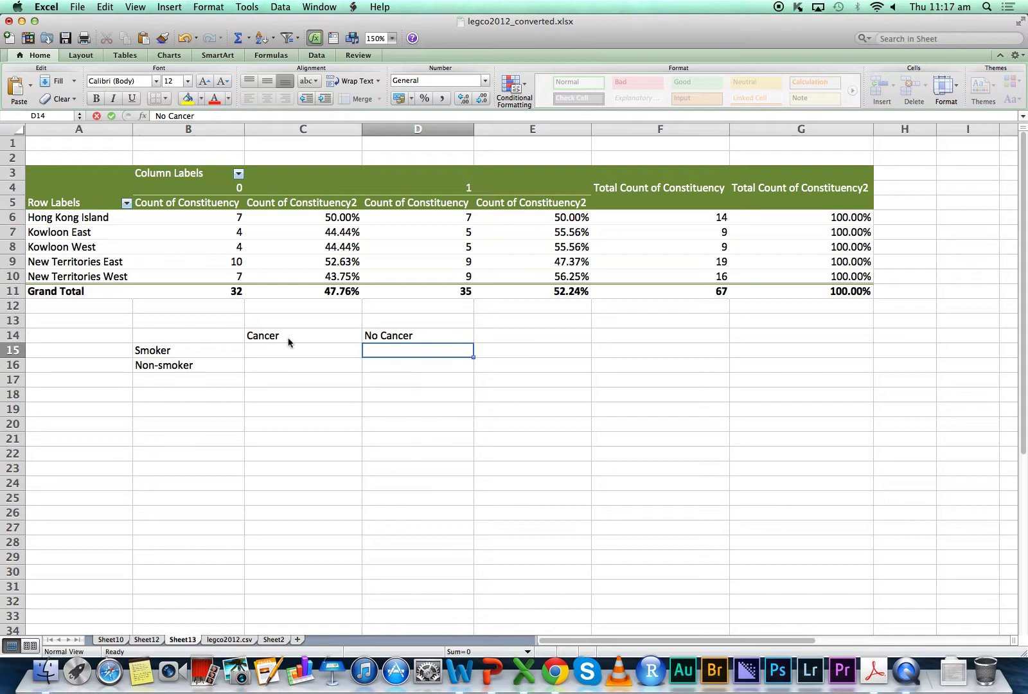
Step: Fill in the counts 100 and 6 for Smoker and 20 and 800 for Non-smoker
key("Left")
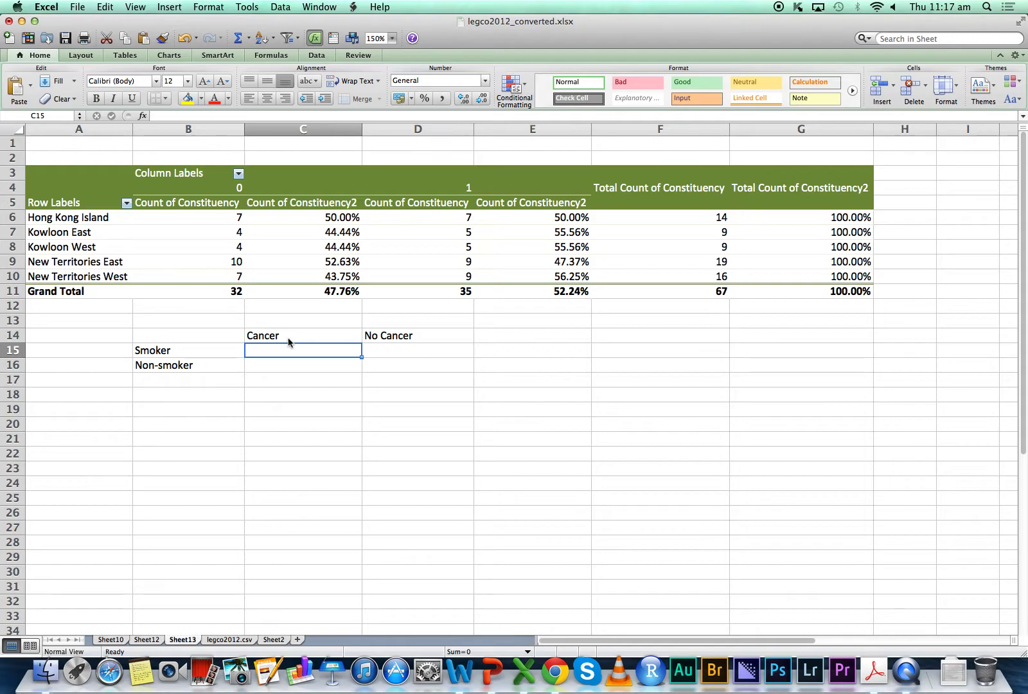
type("100")
key("Tab")
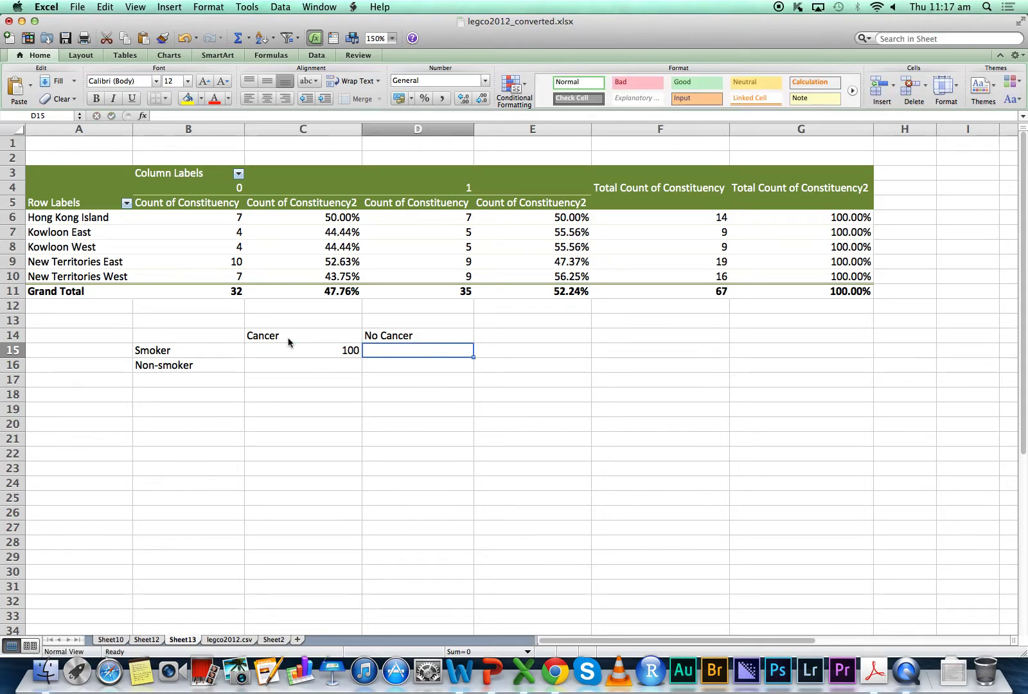
type("6")
key("Return")
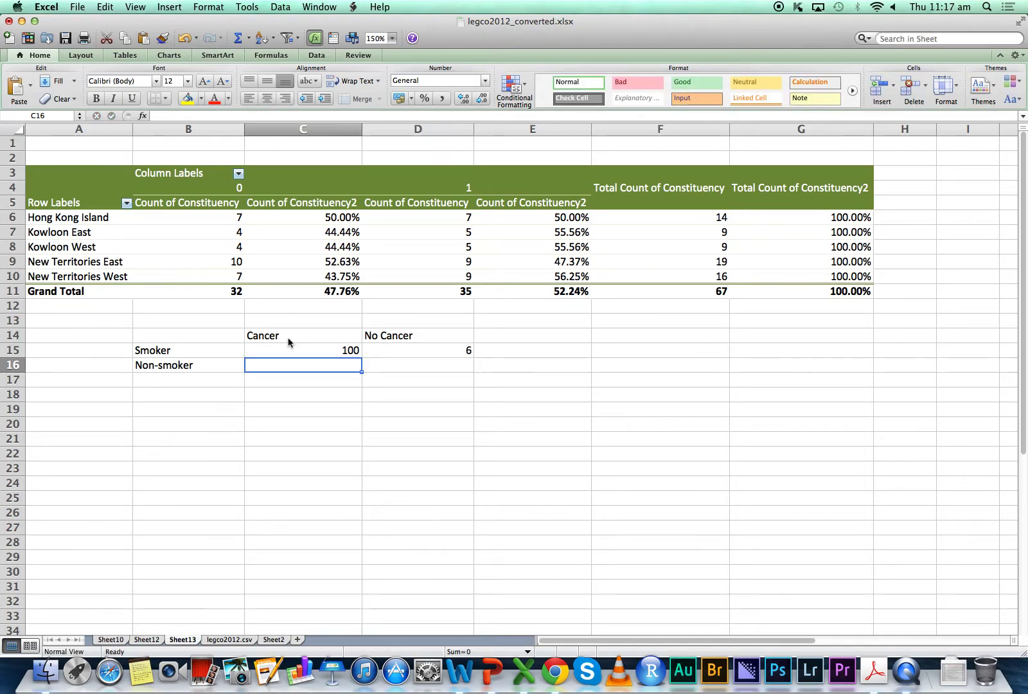
type("20")
key("Tab")
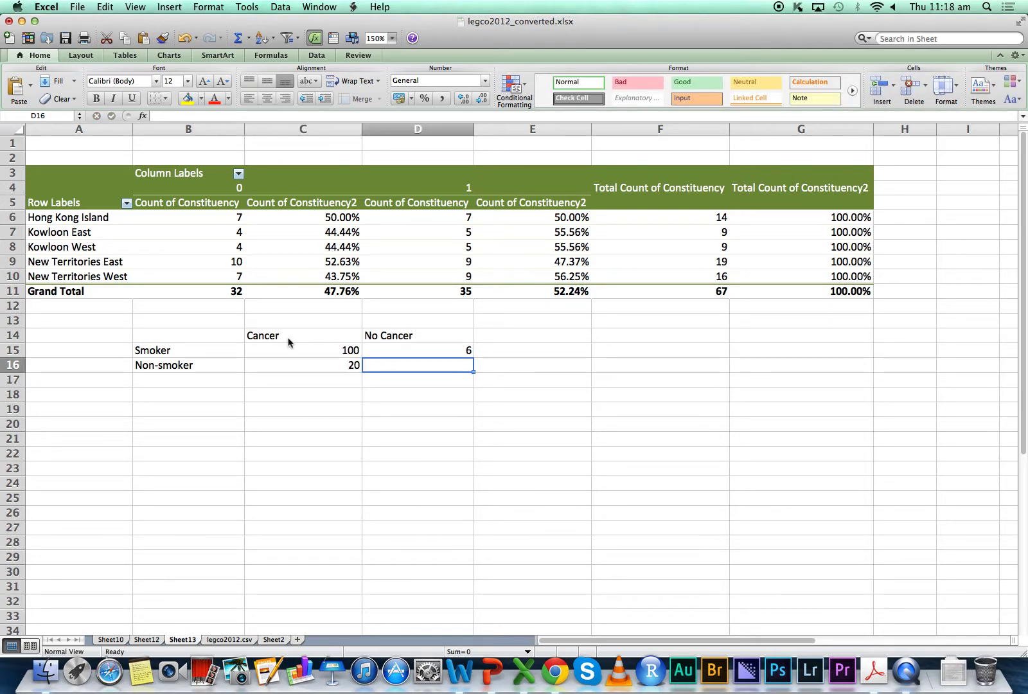
type("800")
key("Tab")
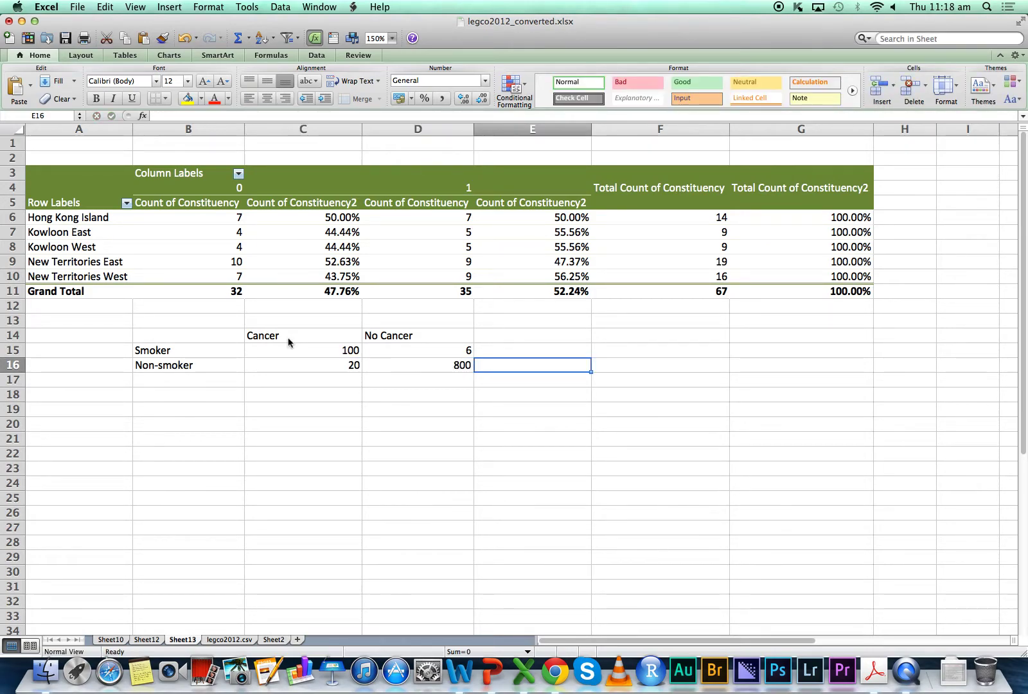
Step: Examine the smoker-by-cancer table in B14:D16, comparing the counts along its rows and columns
key("Up")
key("Left")
key("Left")
key("Down")
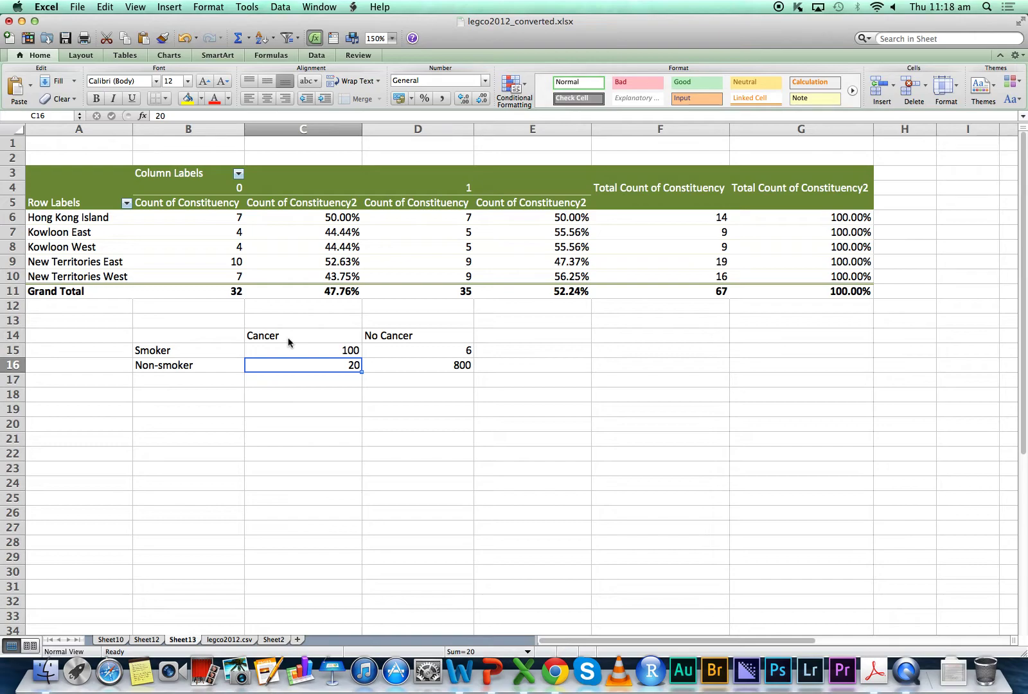
left_click_drag(218, 339, 428, 388)
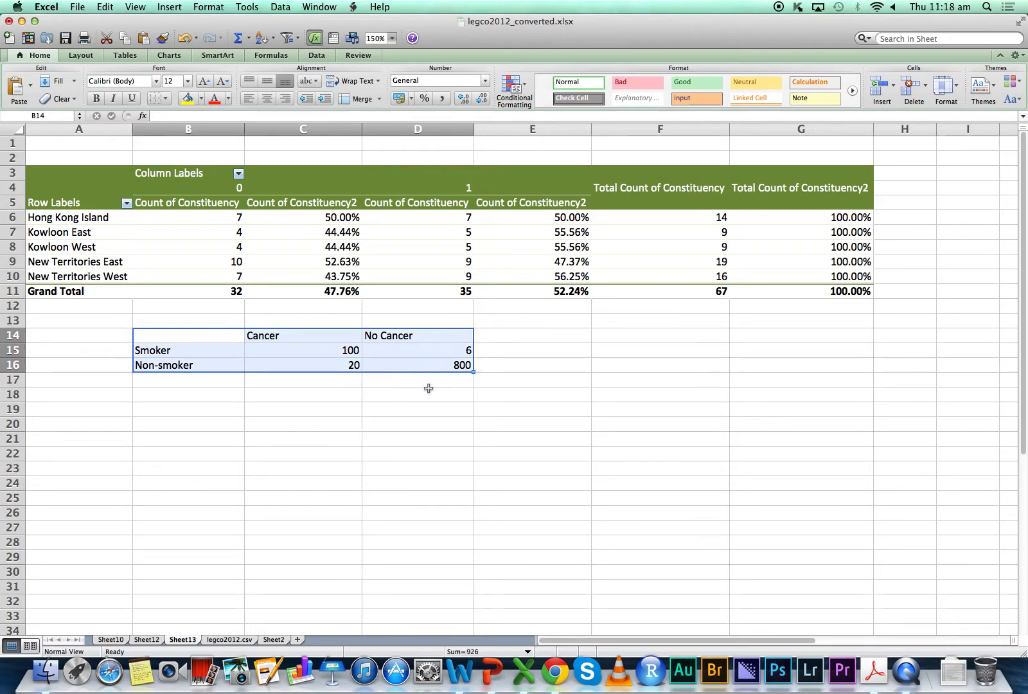
left_click(424, 428)
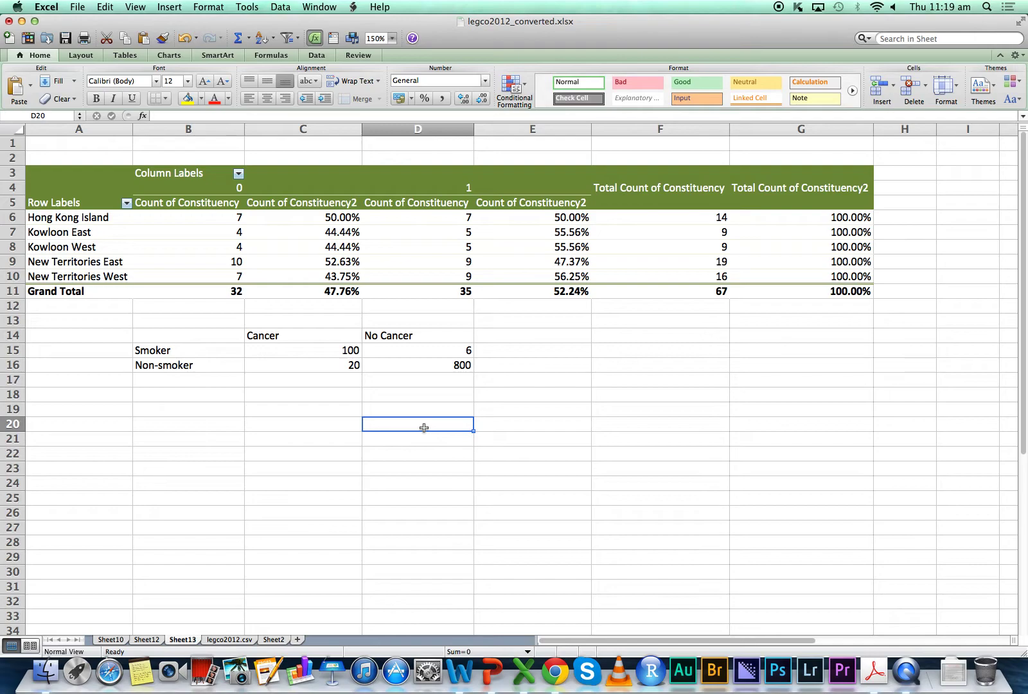
left_click(539, 351)
left_click(323, 381)
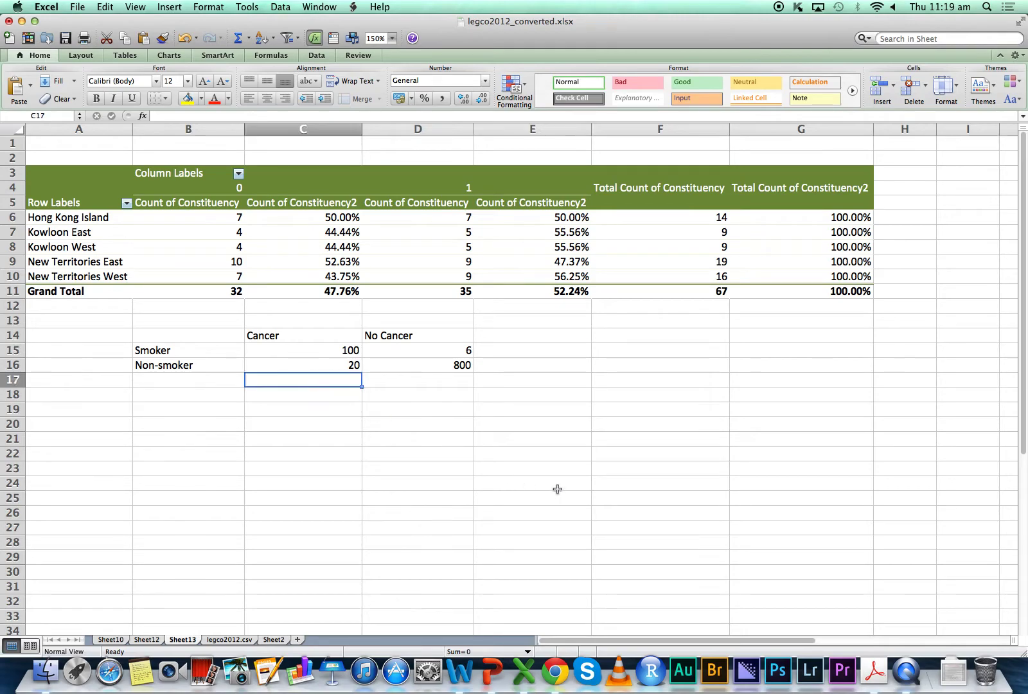
Step: Calculate the smokers' cancer percentage in E15 with the formula =(100/106) * 100
left_click(556, 347)
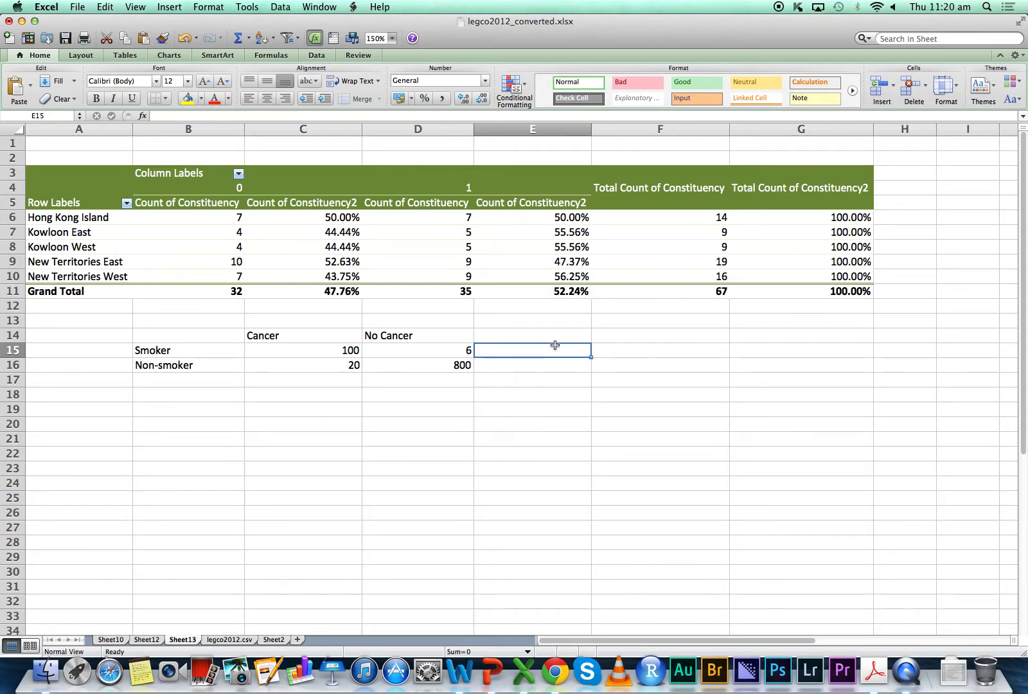
type("=")
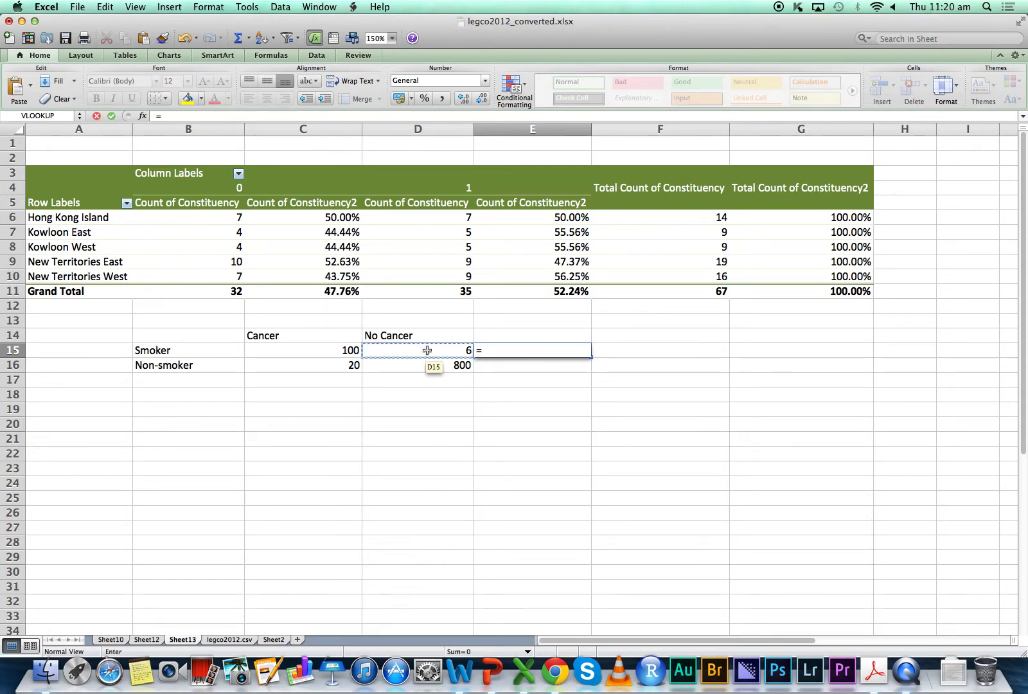
type("100/106")
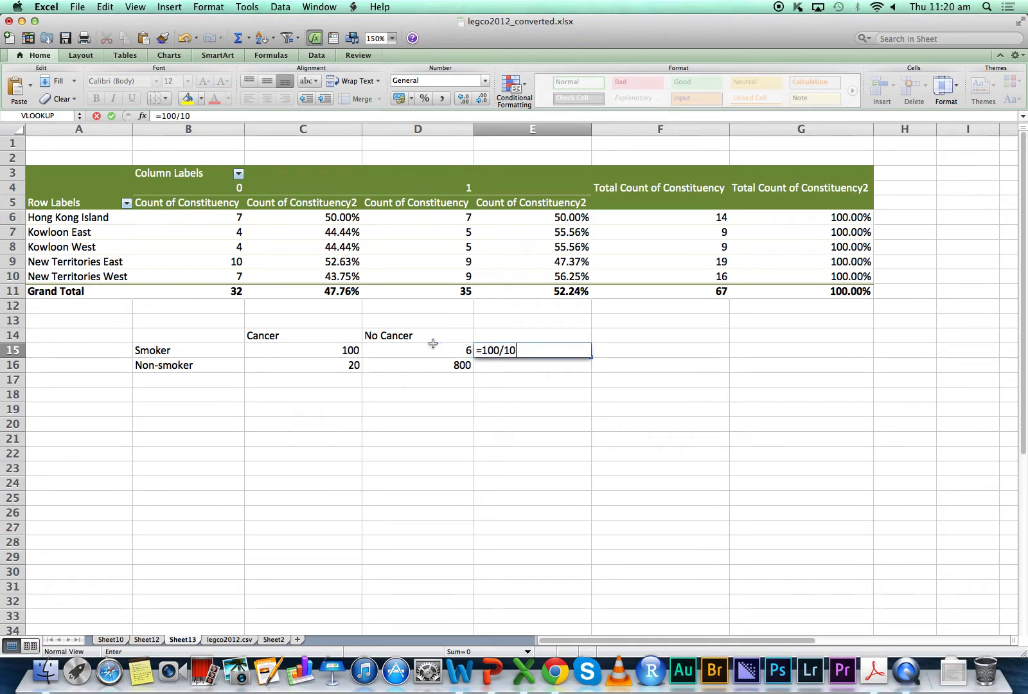
left_click(483, 351)
type("(")
left_click(549, 352)
type(") * 100")
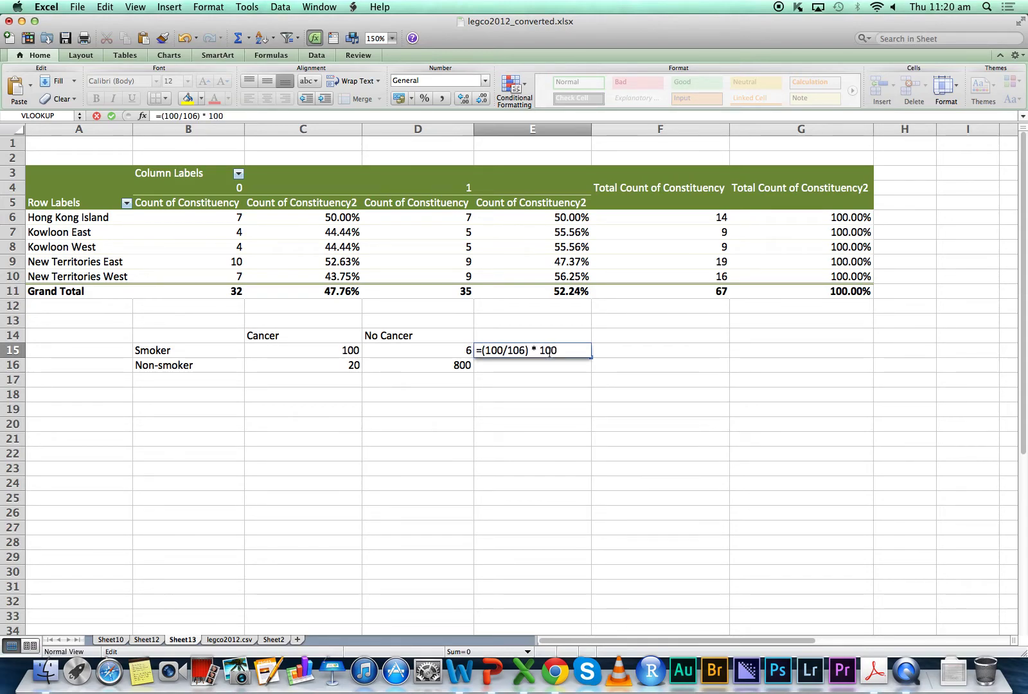
key("Return")
Step: Calculate the non-smokers' cancer percentage in E16 with the formula =(C16/(C16+D16)) * 100
type("=")
left_click(550, 353)
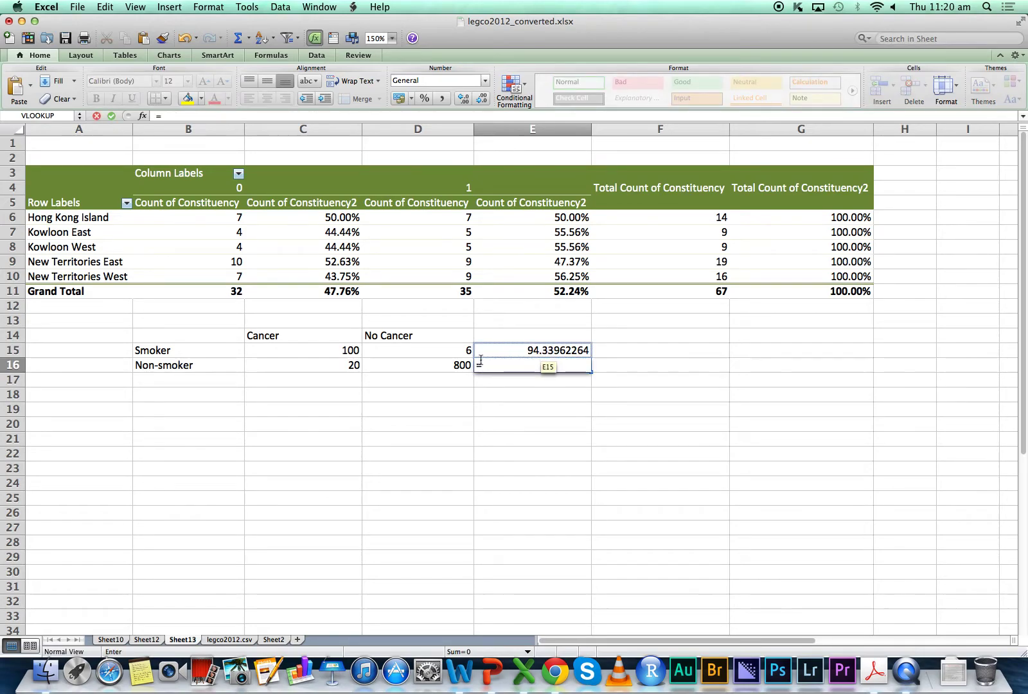
left_click(324, 367)
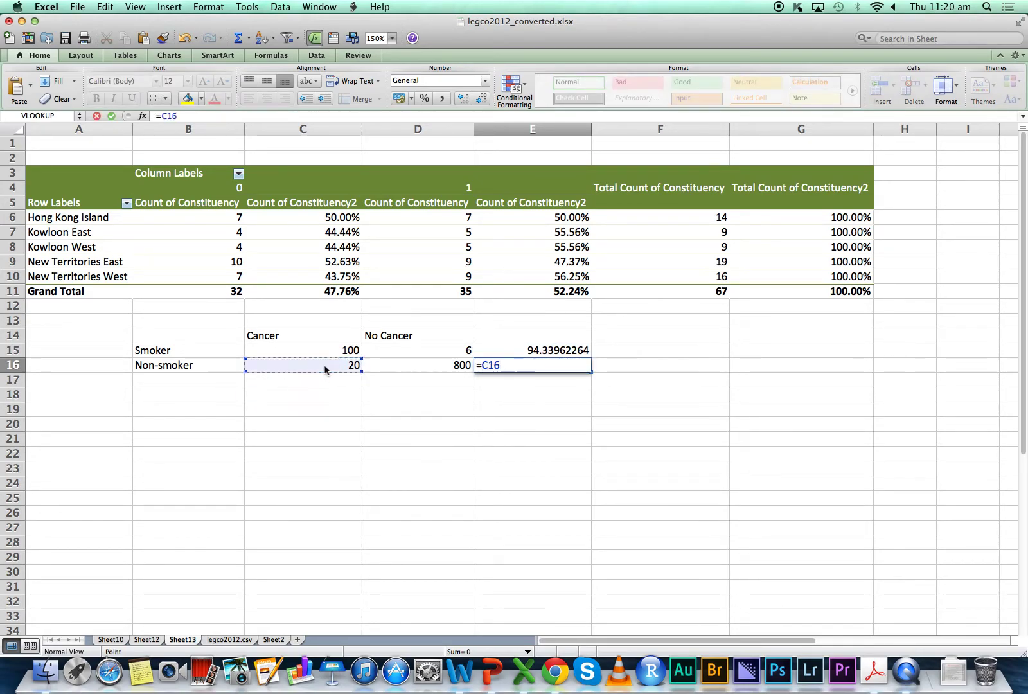
type("/(")
left_click(324, 365)
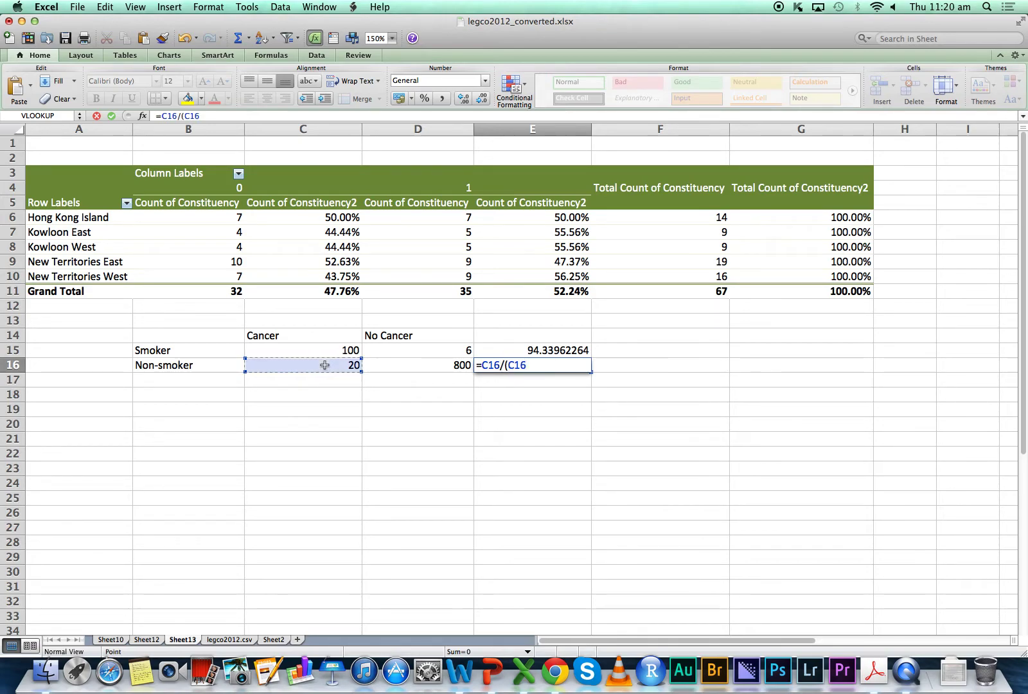
type("+")
left_click(439, 365)
type(")")
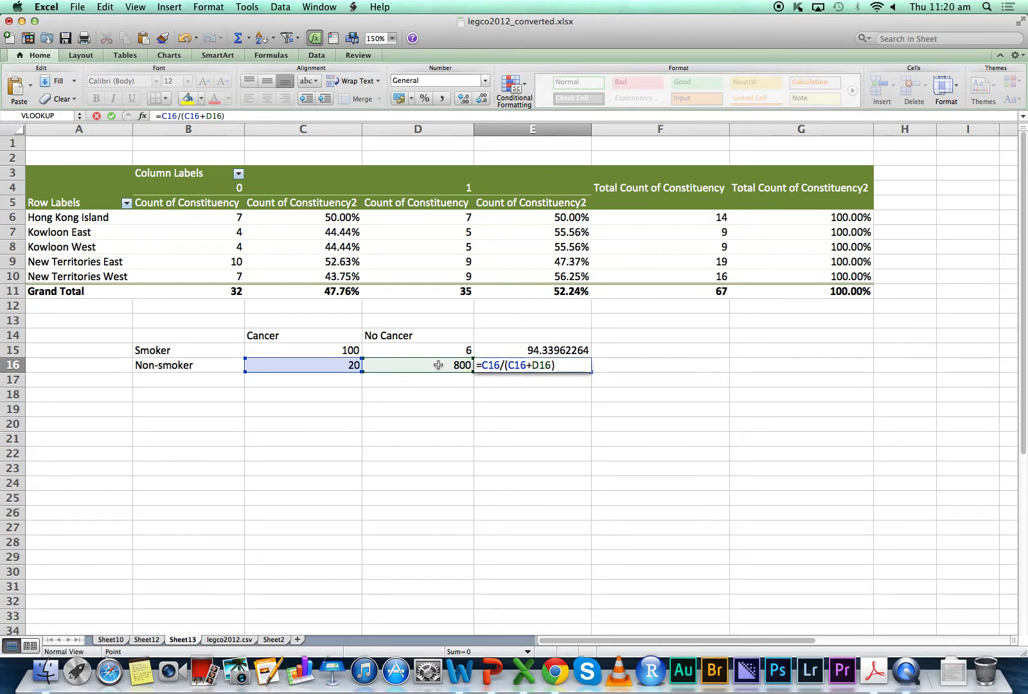
left_click(480, 365)
type("(")
left_click(578, 364)
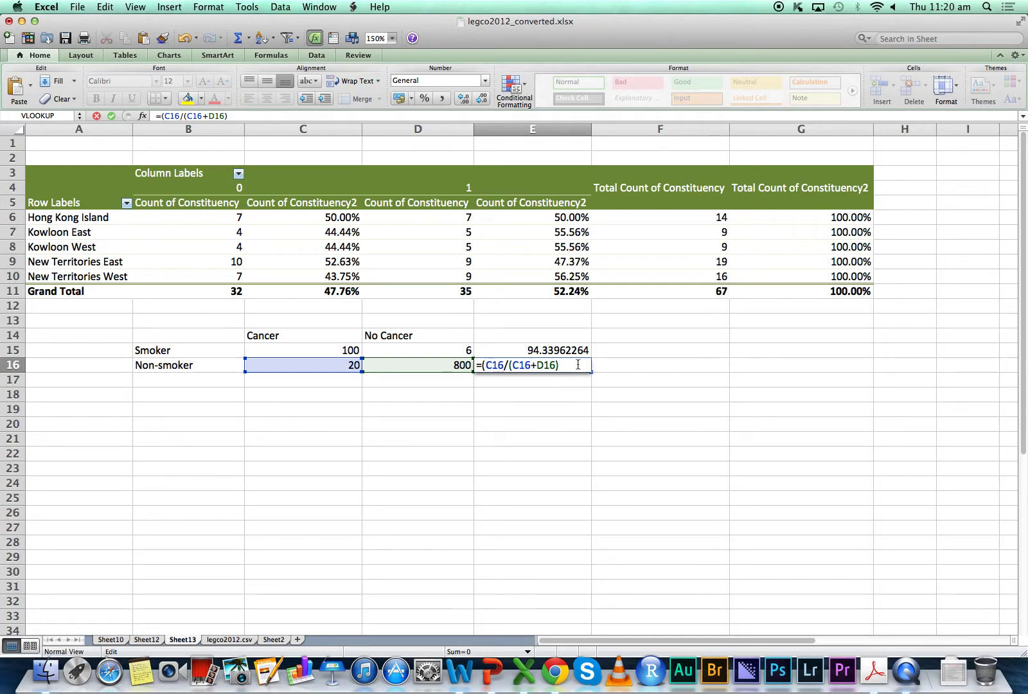
type(") * 100")
key("Return")
Step: Compare the cancer percentages of smokers and non-smokers in E15 and E16
key("Up")
key("Up")
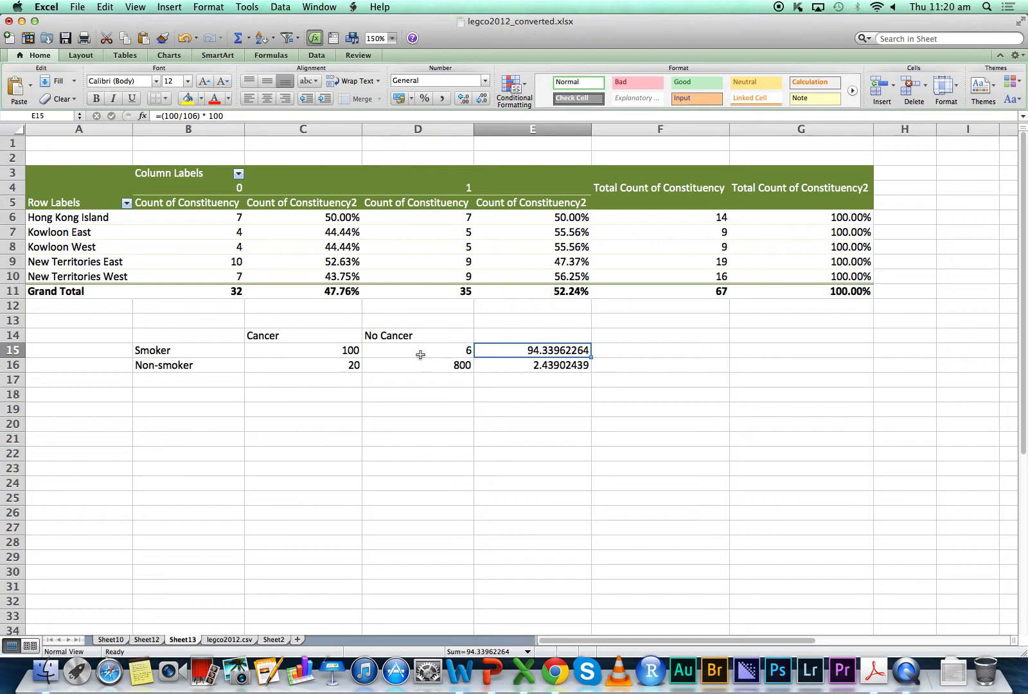
left_click(305, 338)
left_click(188, 349)
left_click(192, 370)
left_click(524, 351)
left_click(570, 368)
left_click(572, 353)
left_click(574, 364)
left_click(576, 354)
Step: Calculate the proportion of smokers in the Cancer column in C17 with the formula =C15/(C15+C16)
left_click(345, 383)
type("=")
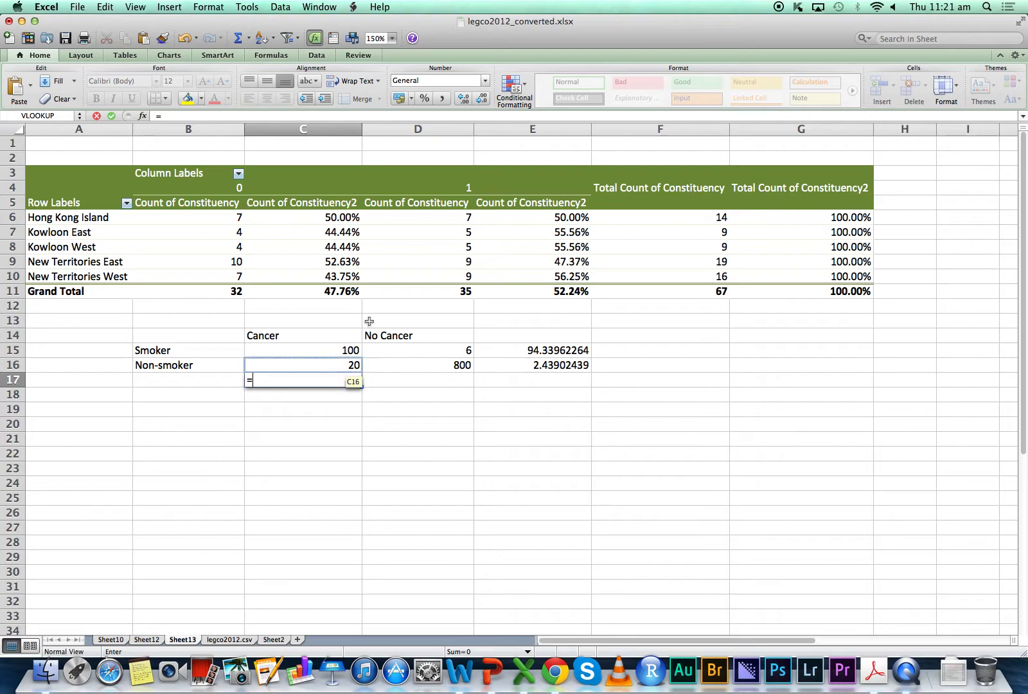
left_click(330, 353)
type("/(")
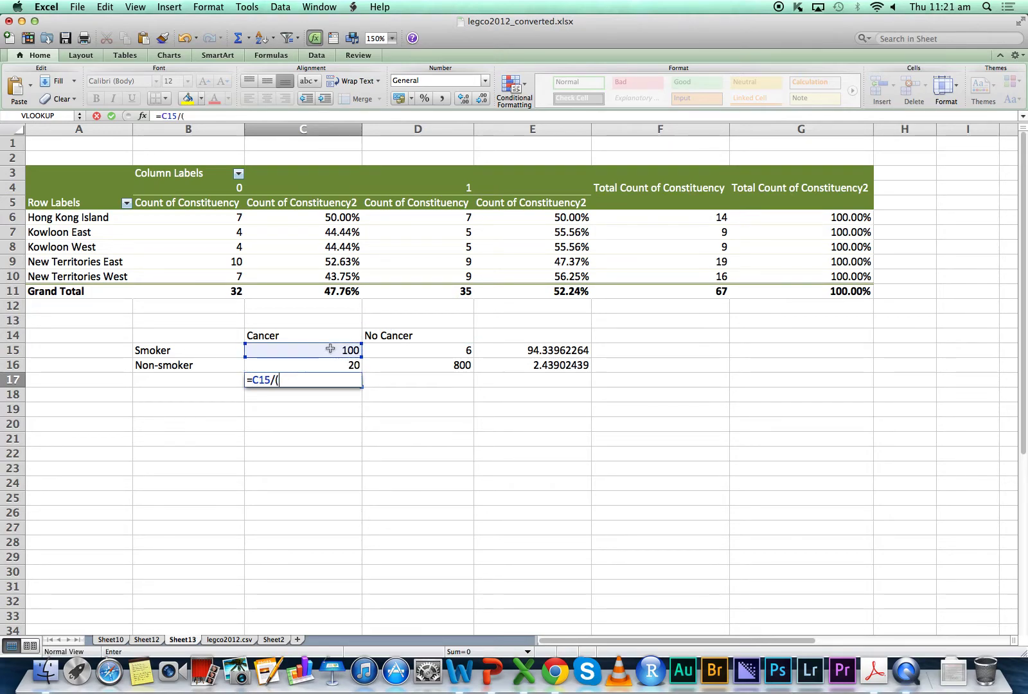
left_click(330, 349)
type("+")
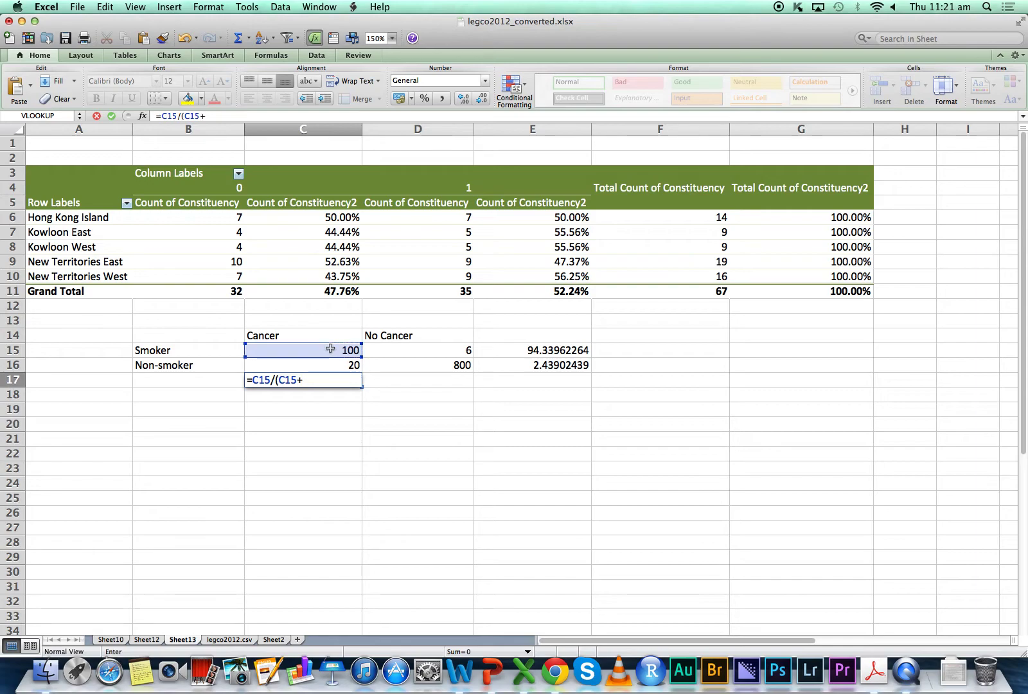
left_click(333, 365)
type(")")
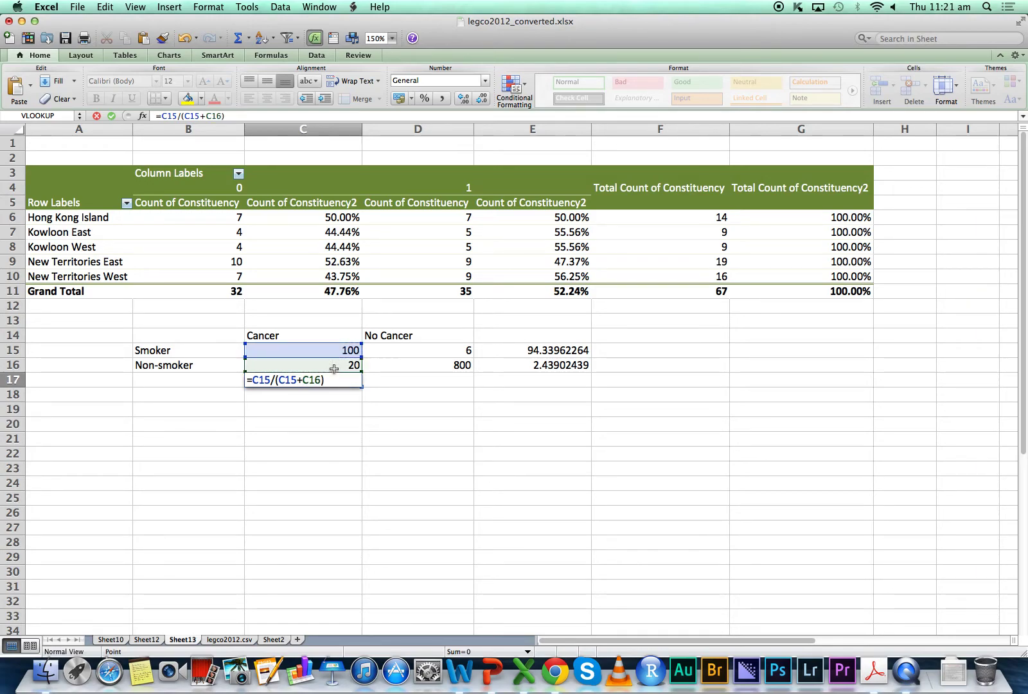
key("Return")
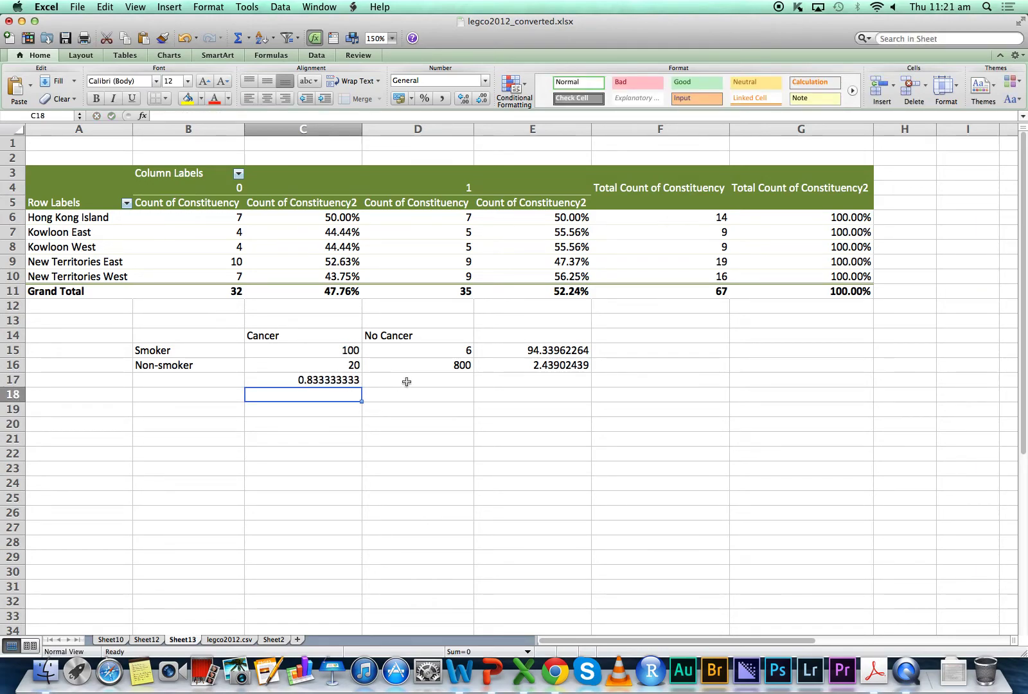
Step: Calculate the proportion of smokers in the No Cancer column in D17 with the formula =D15/(D15+D16)
left_click(407, 381)
type("=")
mouse_move(411, 367)
left_mouse_down()
mouse_move(466, 328)
mouse_move(426, 352)
mouse_move(426, 365)
mouse_move(411, 365)
mouse_move(416, 352)
left_mouse_up()
type("/(")
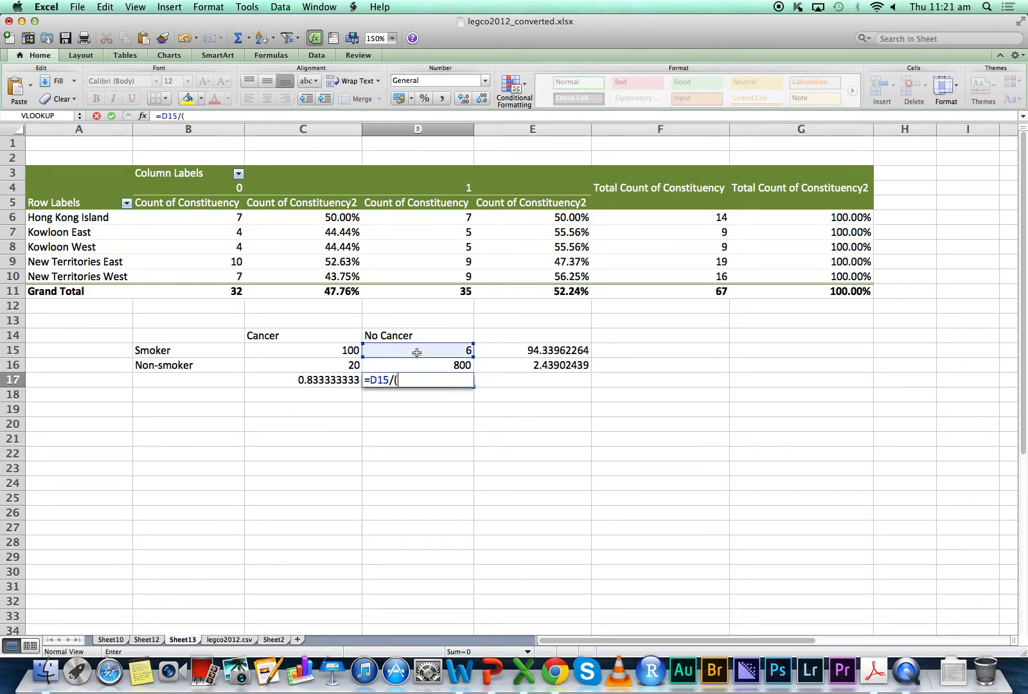
left_click(416, 352)
type("+")
left_click(415, 365)
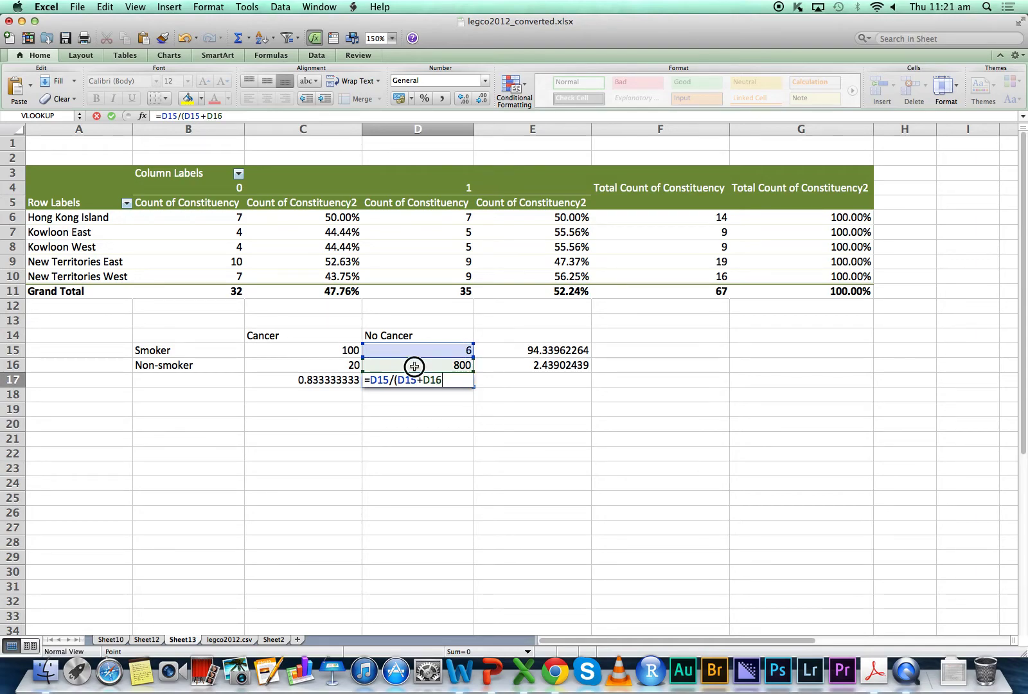
type(")")
key("Return")
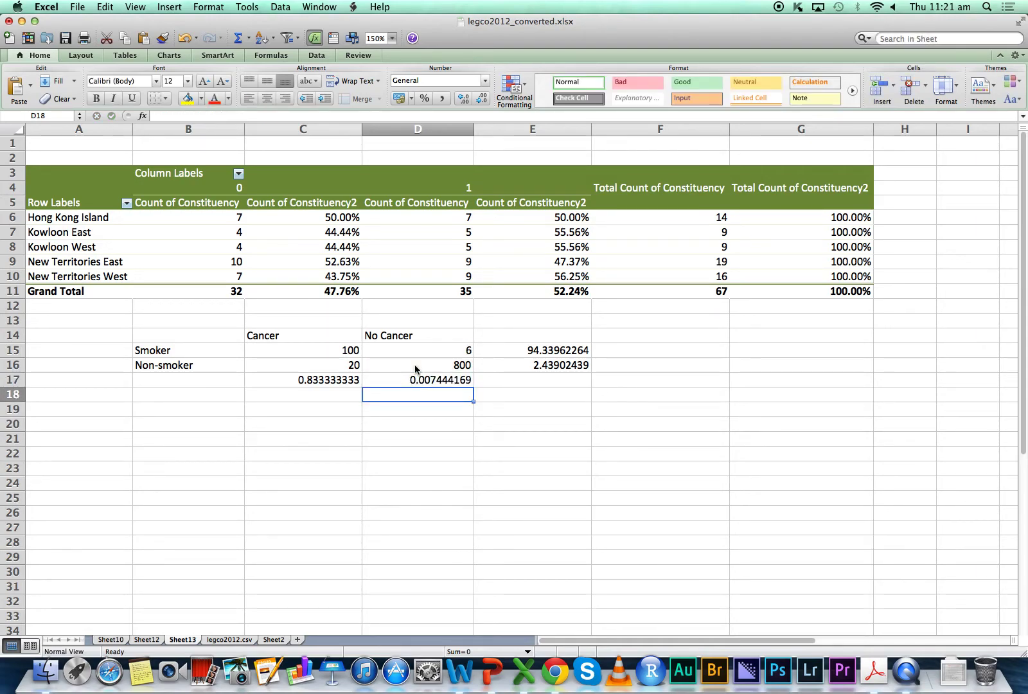
Step: Compare the column proportions in C17 and D17 for the Cancer and No Cancer groups
key("Up")
key("Left")
key("Right")
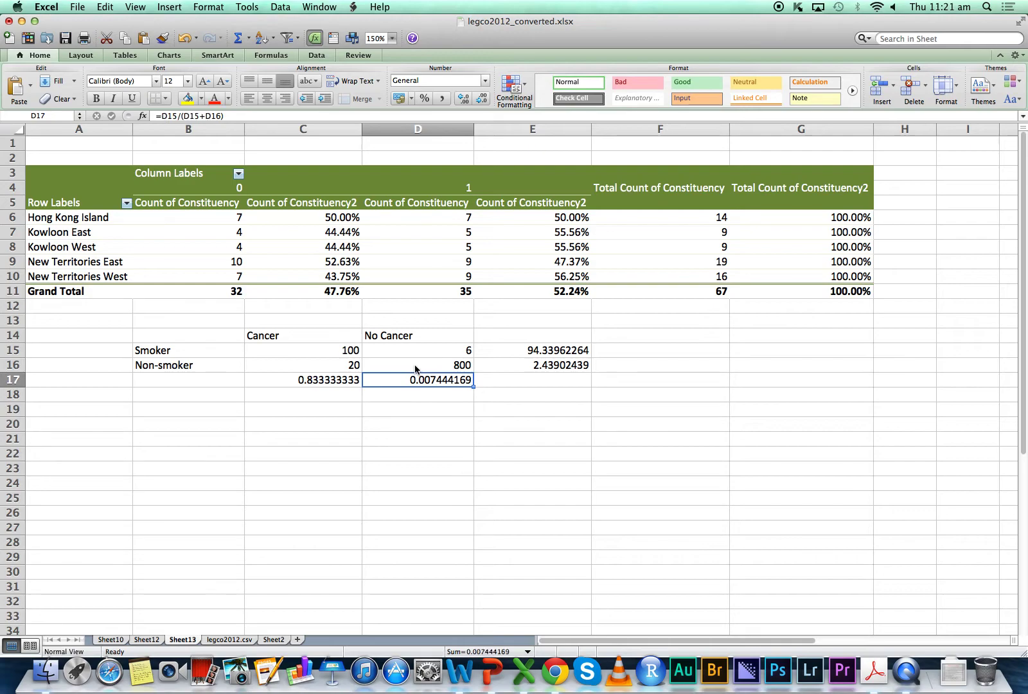
left_click(347, 383)
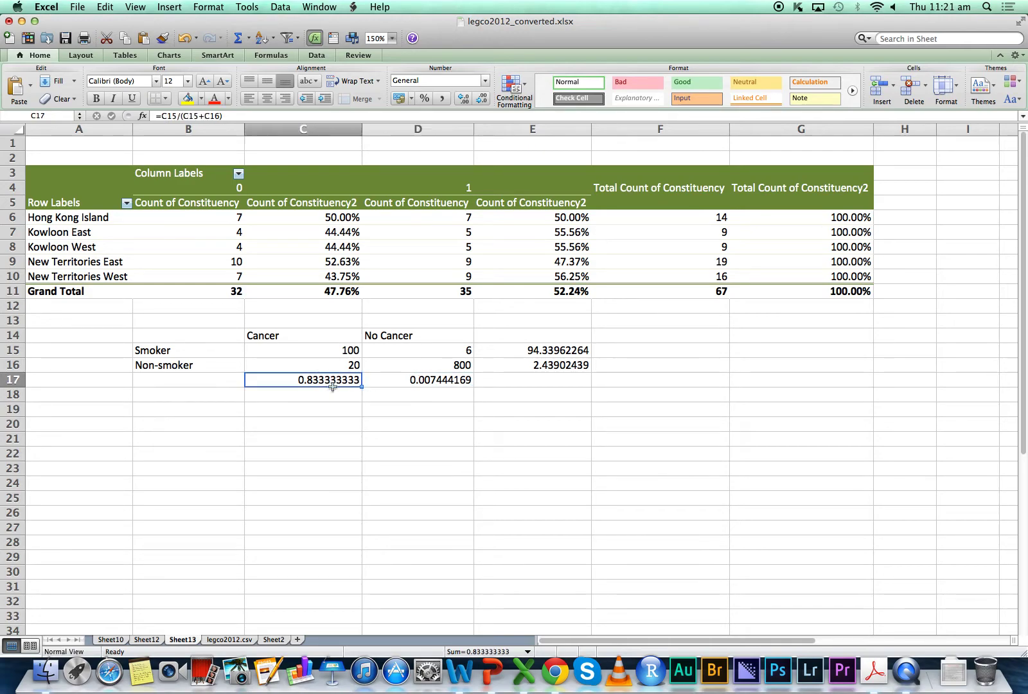
Step: Relate the column proportions in C17 and D17 to the Smoker, Non-smoker and Cancer labels of the example table
left_click(424, 380)
left_click(350, 380)
left_click(415, 379)
left_click(316, 380)
left_click(372, 380)
left_click(312, 378)
left_click(331, 380)
left_click(216, 366)
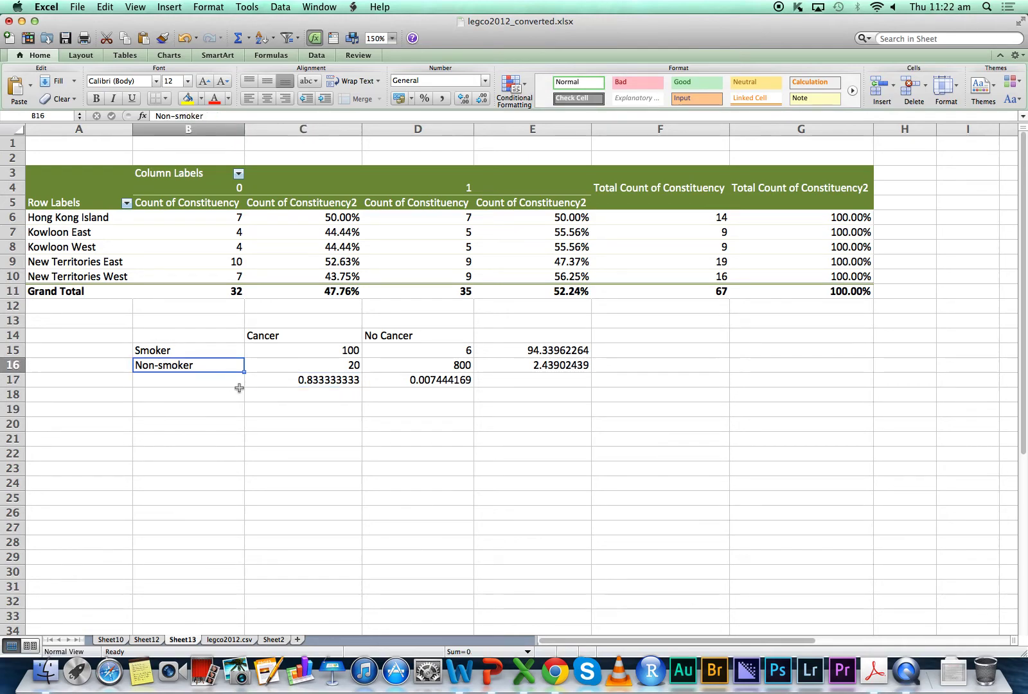
left_click(284, 336)
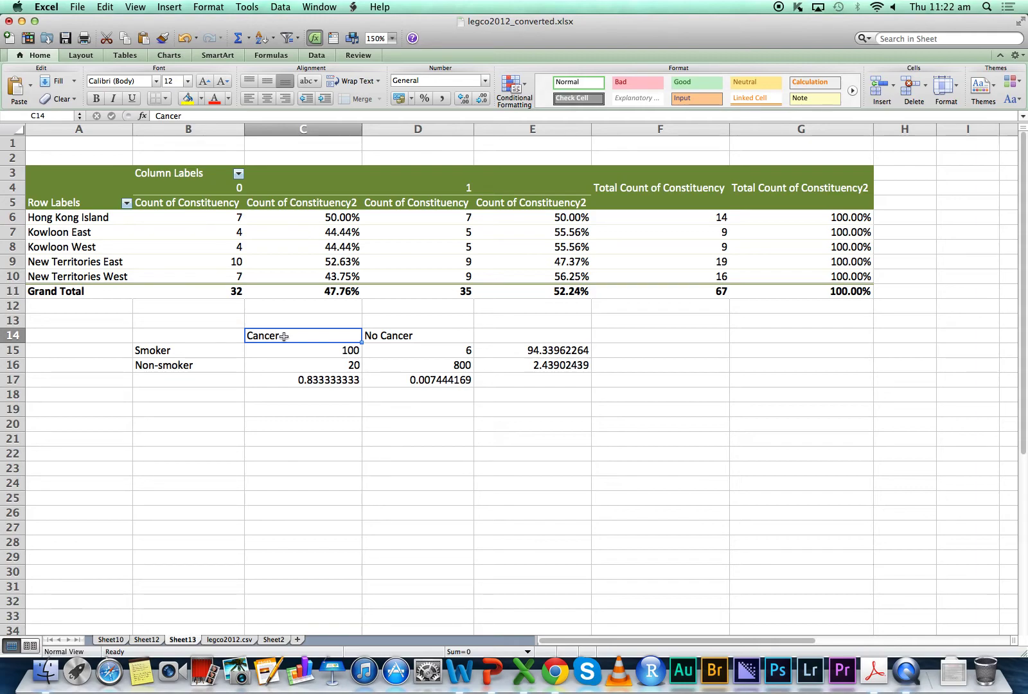
left_click(220, 352)
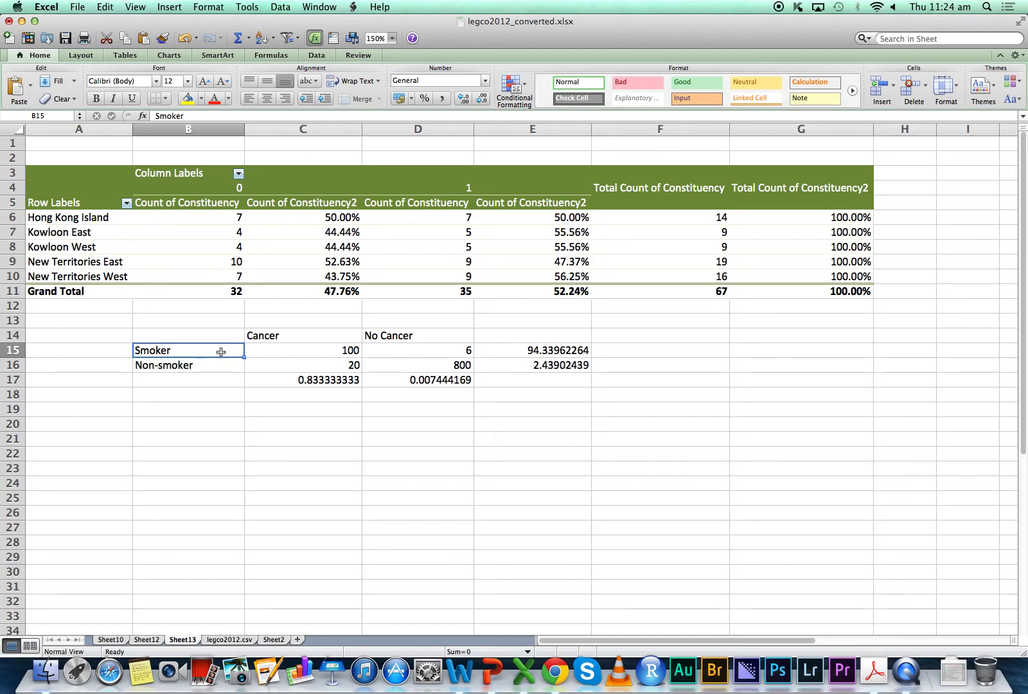
Step: Examine the smoker-by-cancer counts in C15:D16 together with the row percentages in E15 and E16
left_click(289, 366)
left_click(446, 366, "shift")
left_click_drag(317, 352, 392, 365)
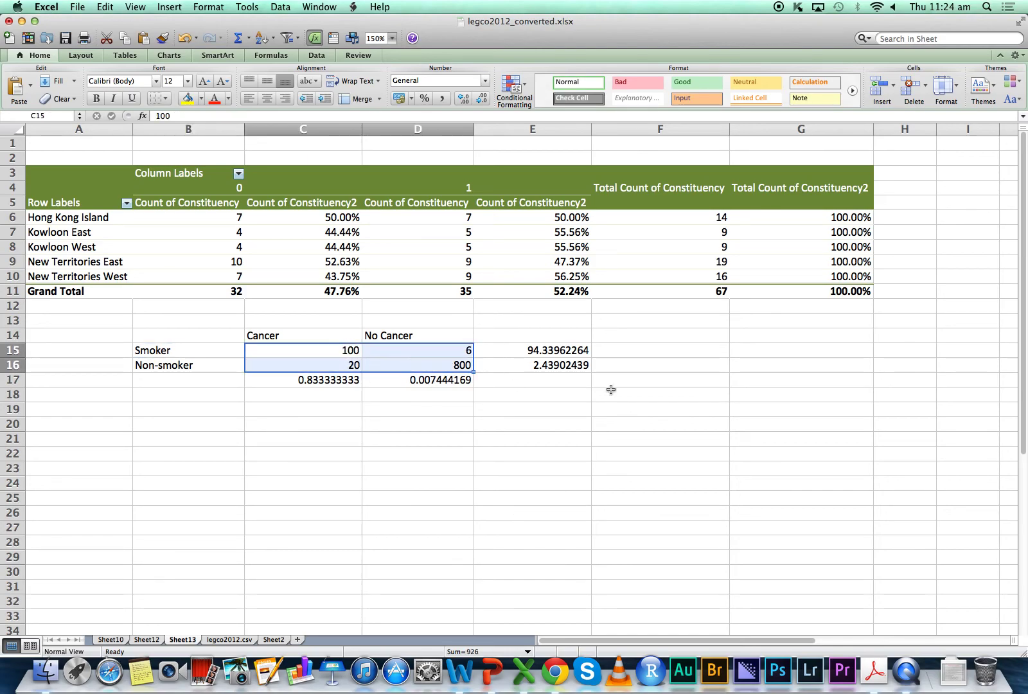
left_click(578, 369)
left_click(564, 350)
key("super+Tab")
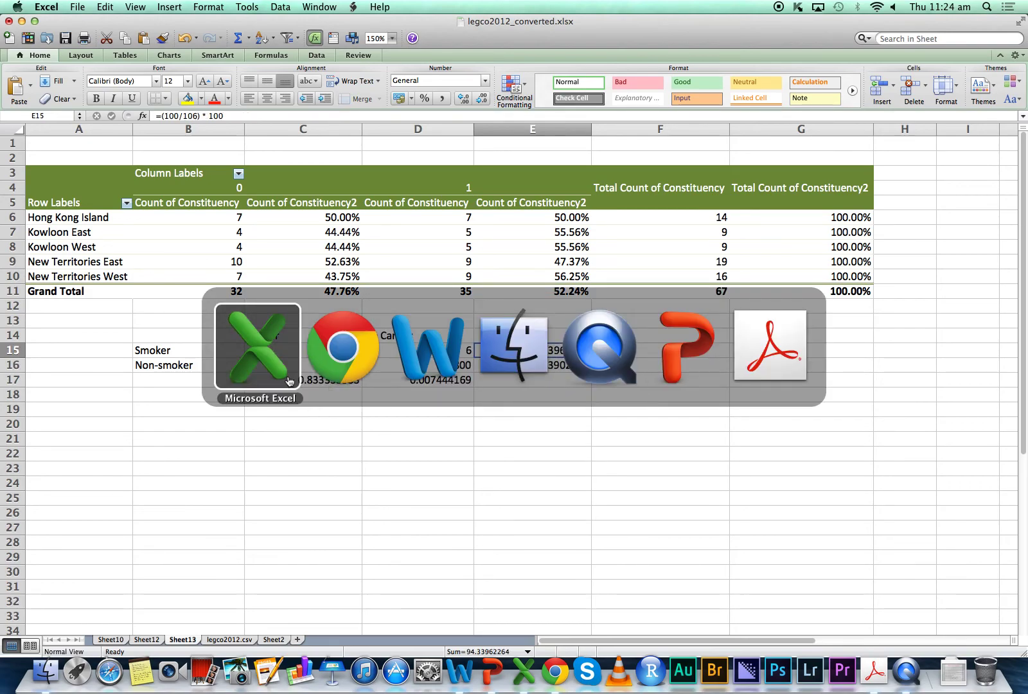
left_click(333, 374)
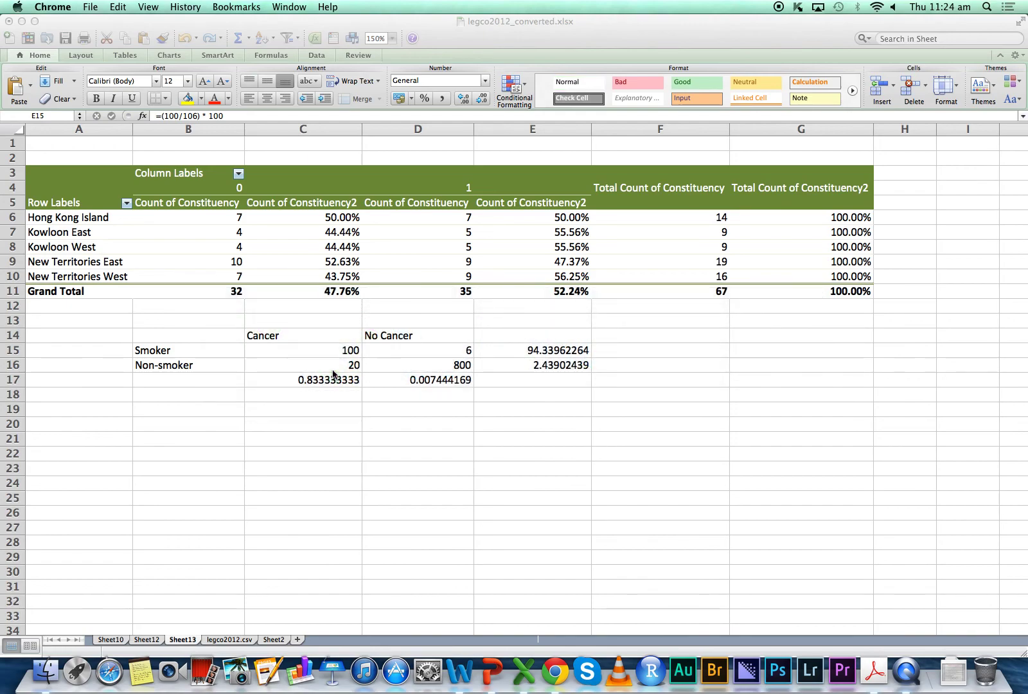
left_click(333, 374)
key("super+Tab")
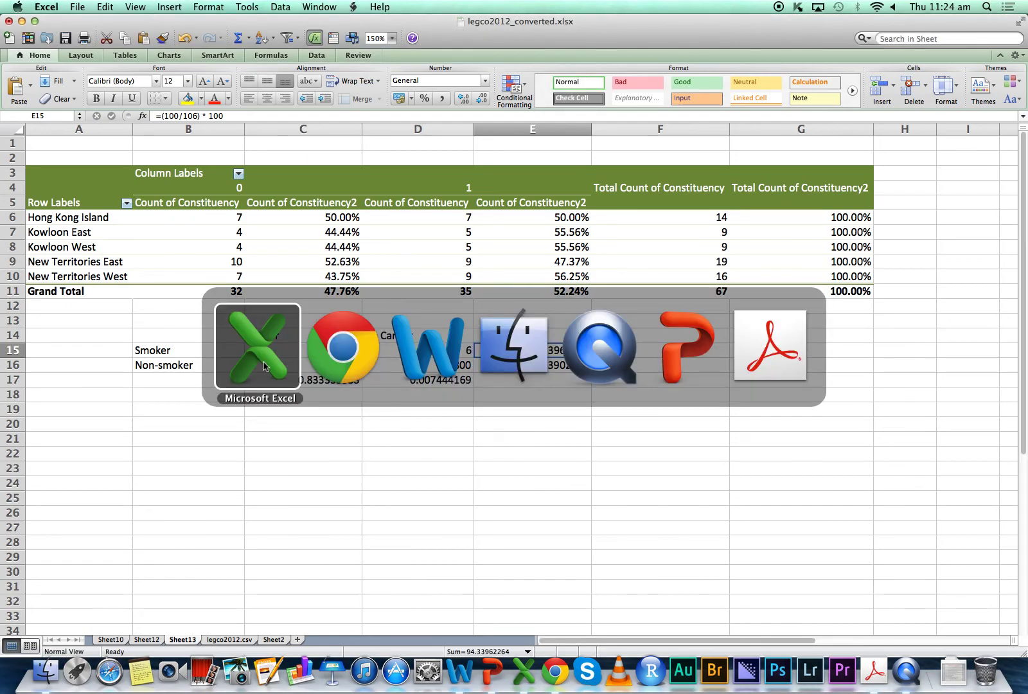
left_click(408, 410)
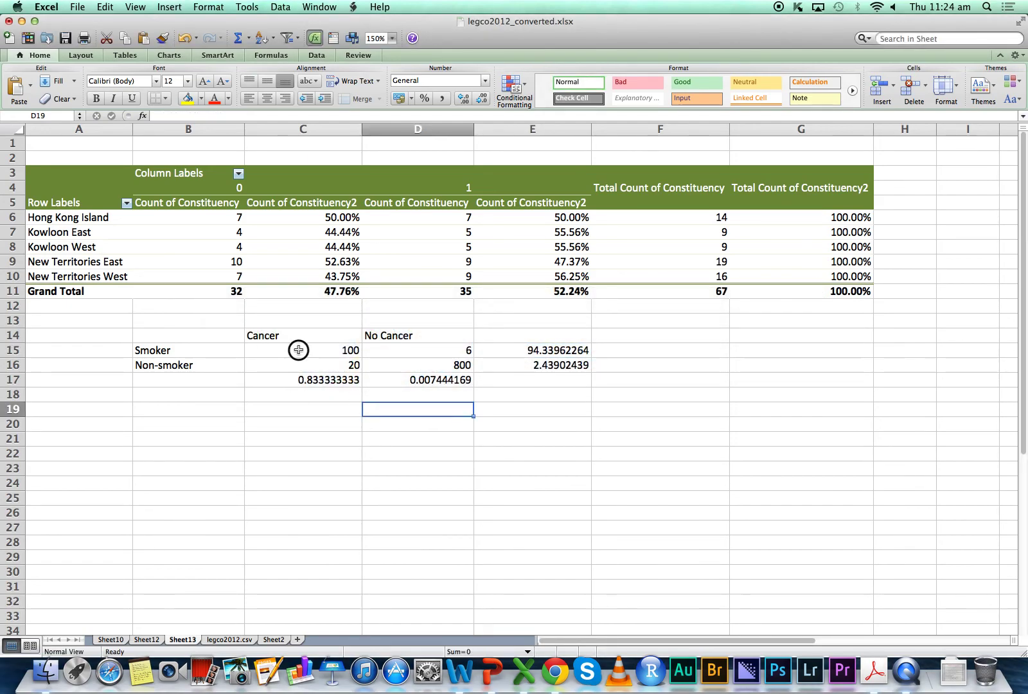
Step: Review the example's counts again alongside the column proportions in C17 and D17
left_click_drag(298, 349, 387, 381)
left_click(388, 381)
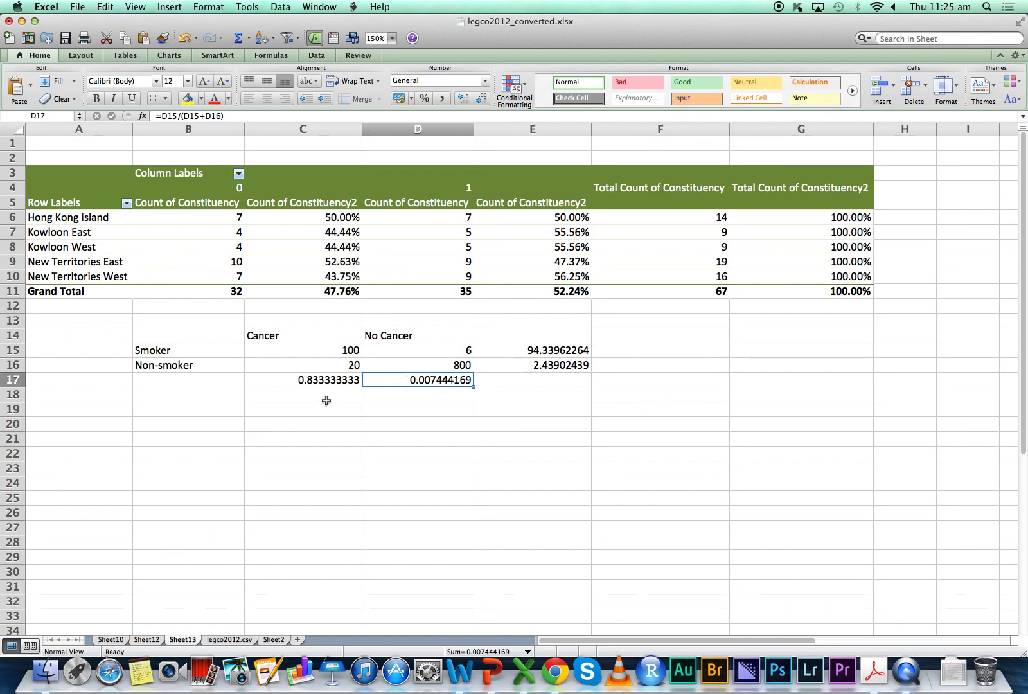
left_click(335, 383)
left_click_drag(425, 384, 172, 347)
left_click(176, 331)
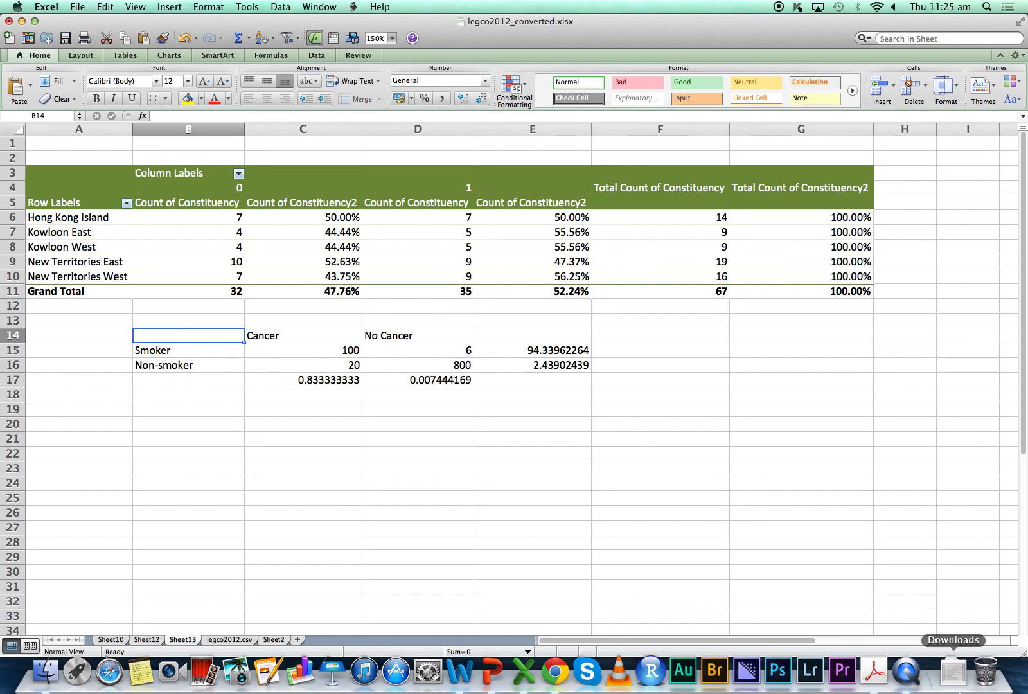
right_click(907, 678)
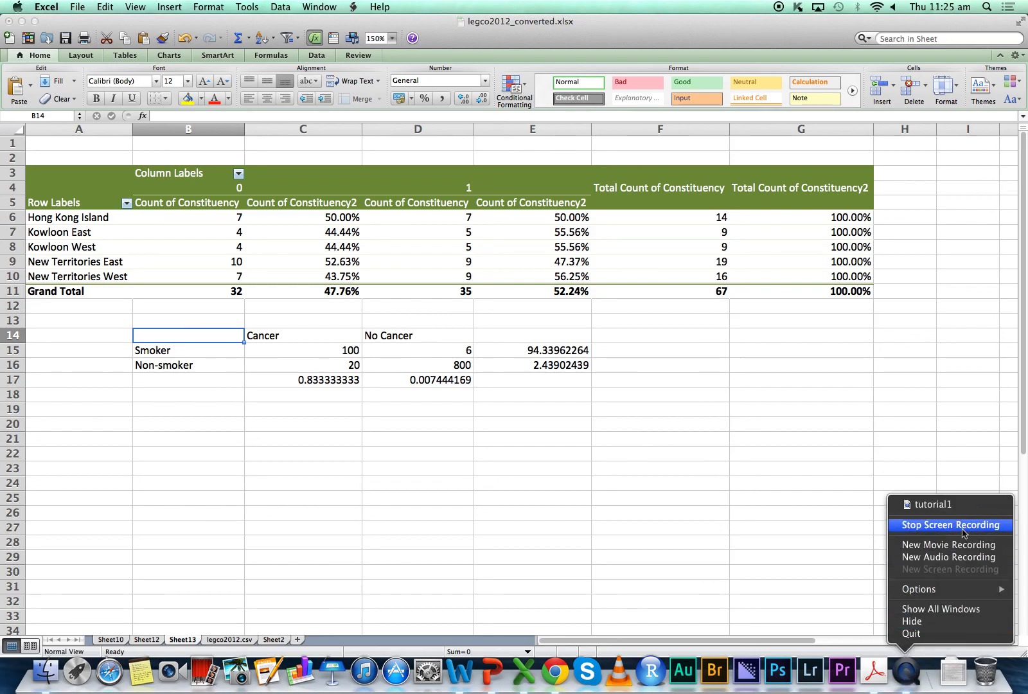